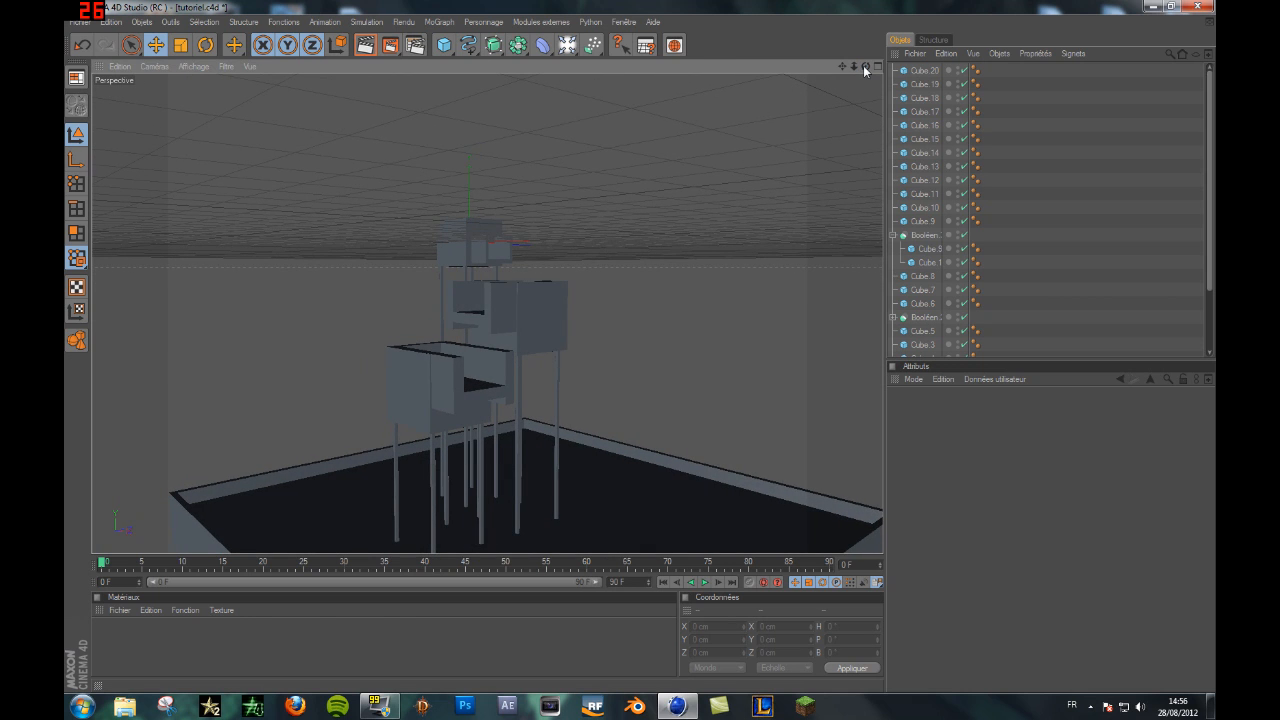
Step: Examine the tower model from several angles and identify which parts individual cubes in the object list correspond to
drag(863, 65, 730, 289)
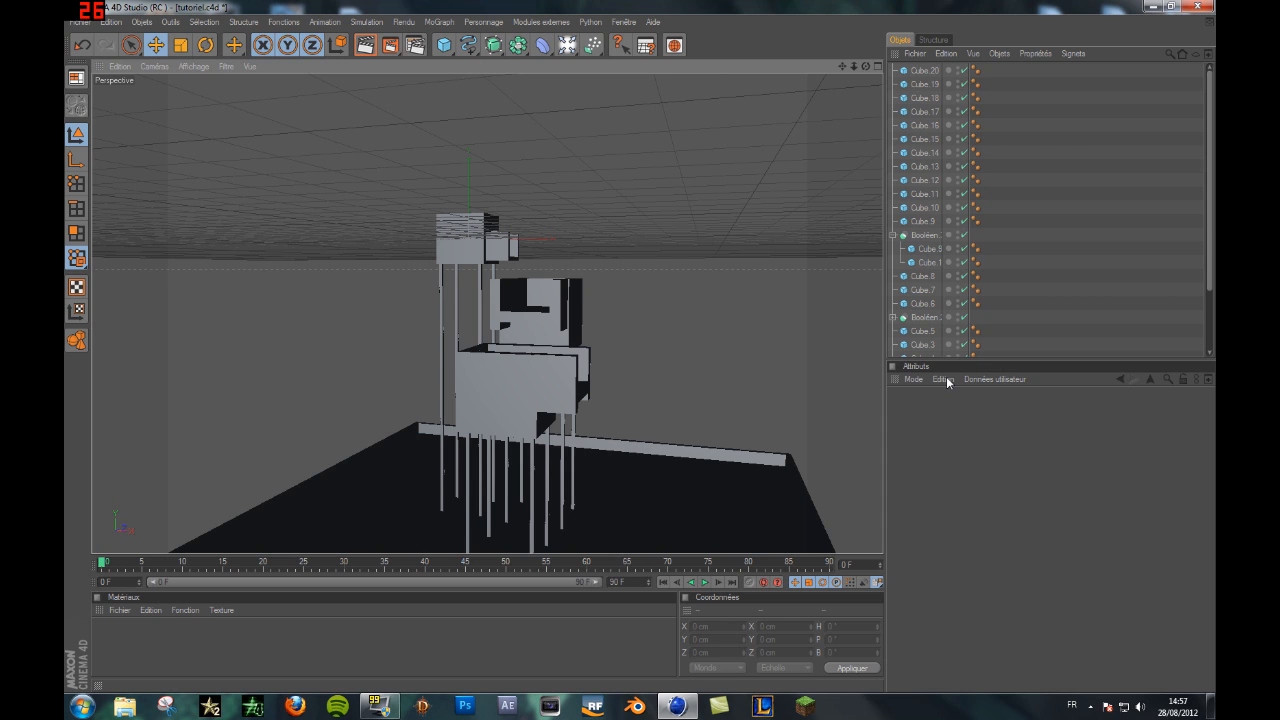
alt+drag(786, 366, 750, 375)
drag(866, 66, 831, 92)
scroll(702, 197, up, 2)
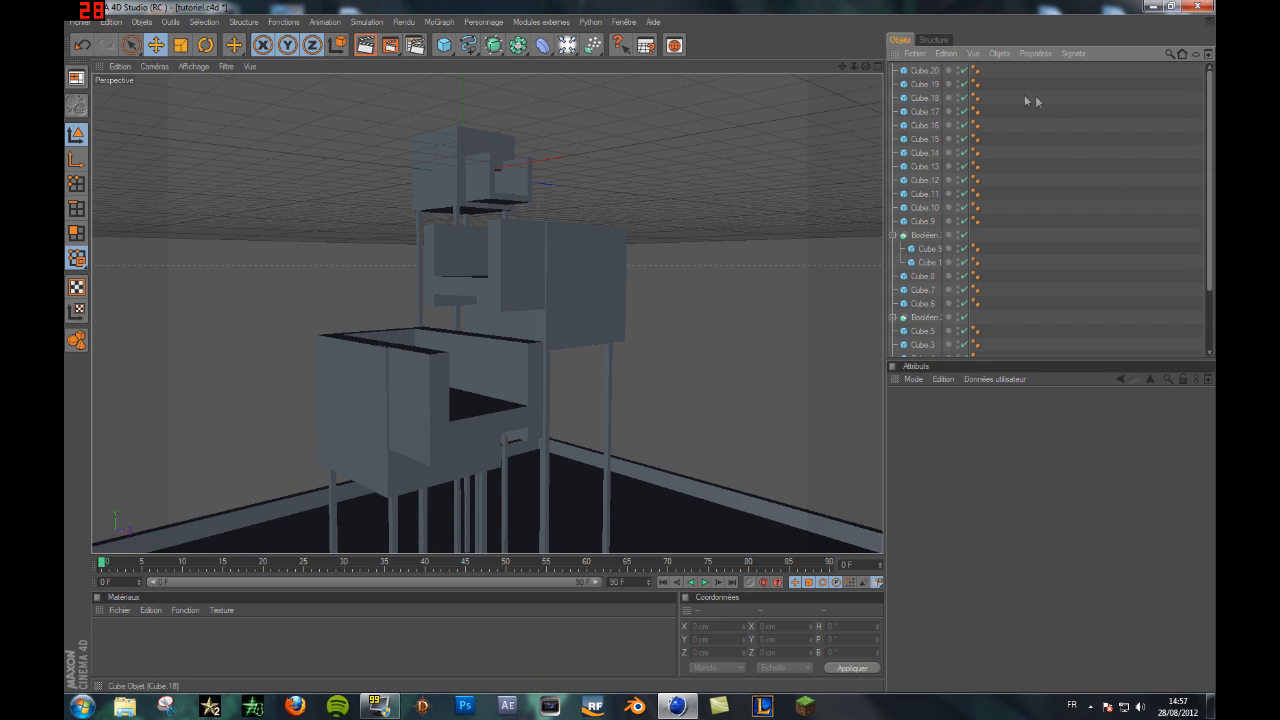
click(924, 71)
click(918, 111)
click(924, 178)
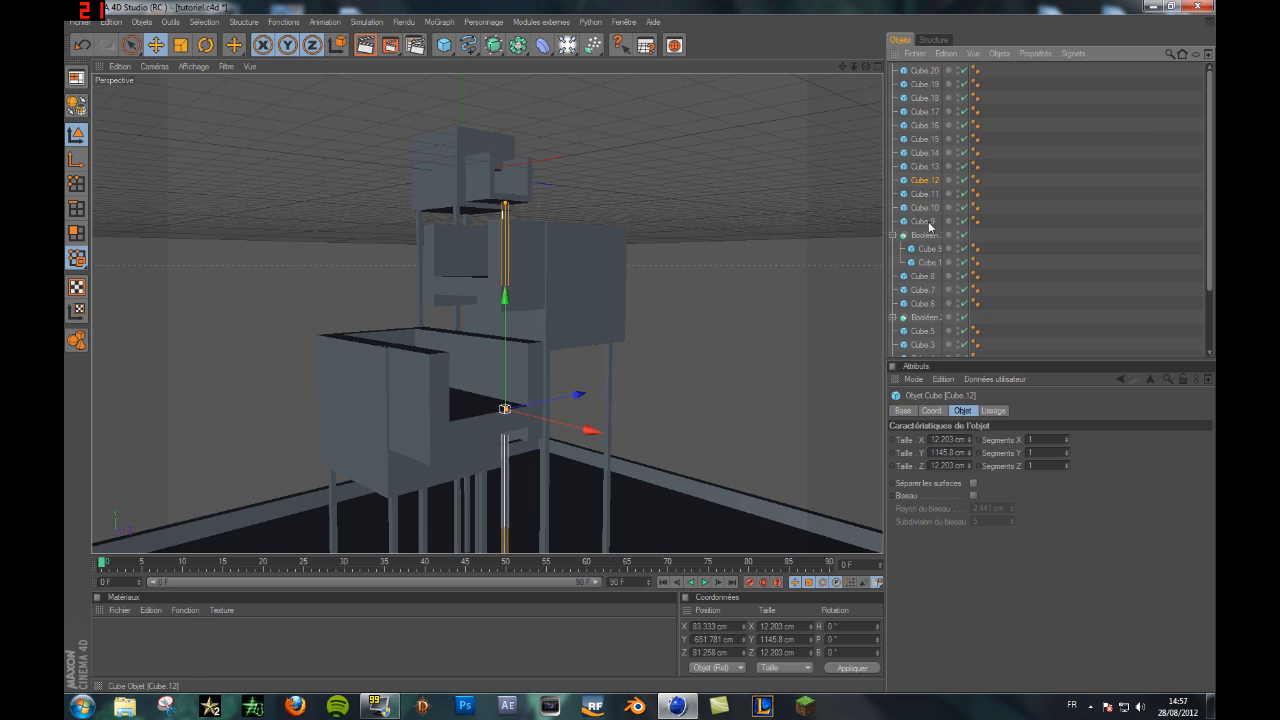
click(929, 236)
click(935, 196)
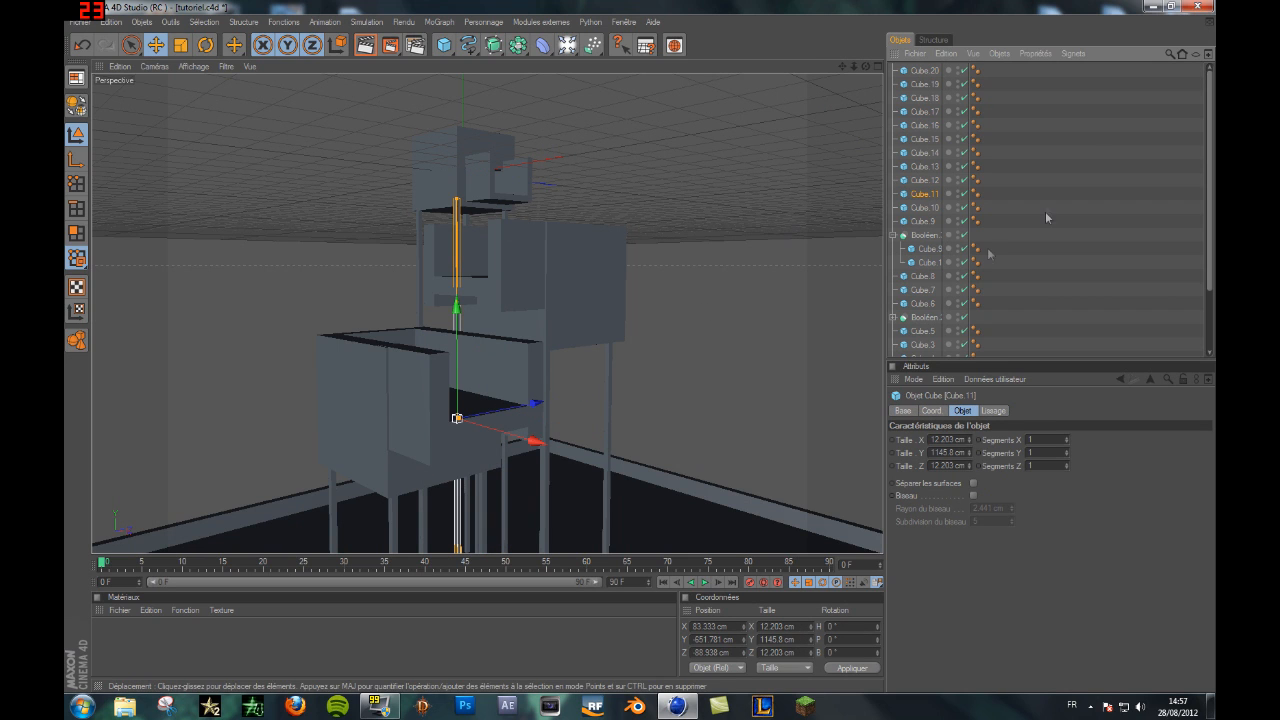
click(935, 69)
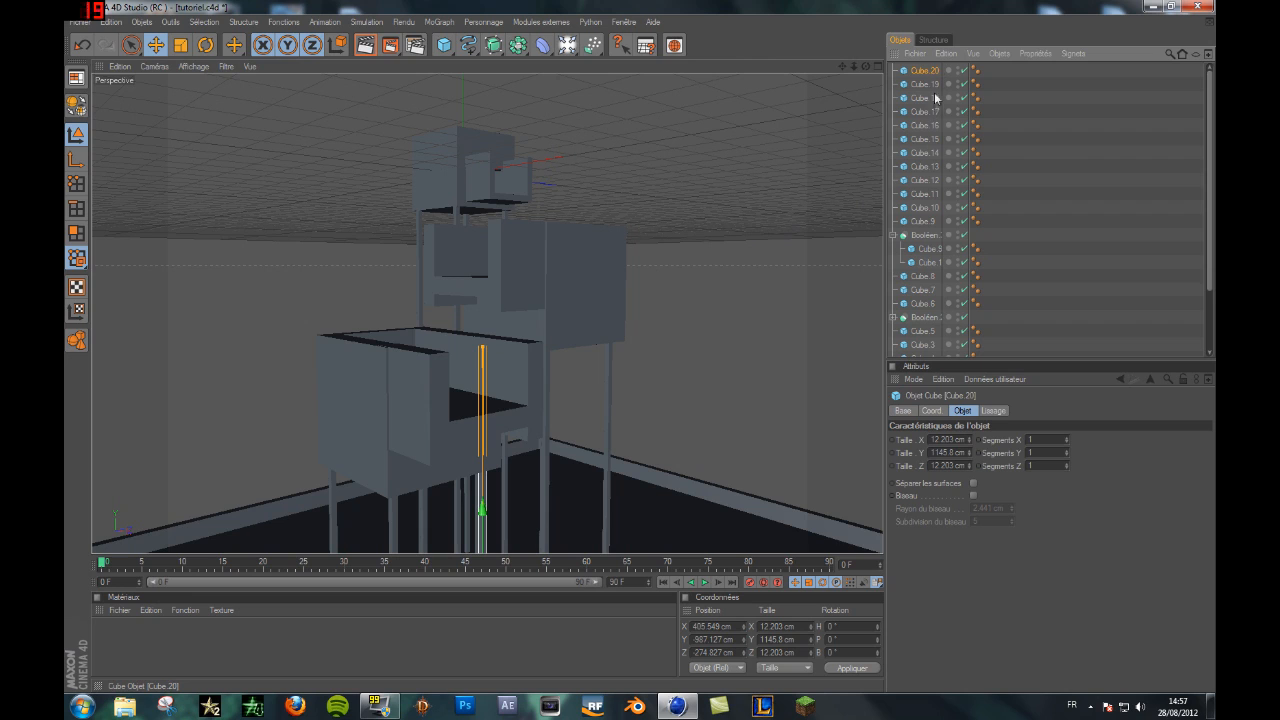
scroll(938, 298, down, 3)
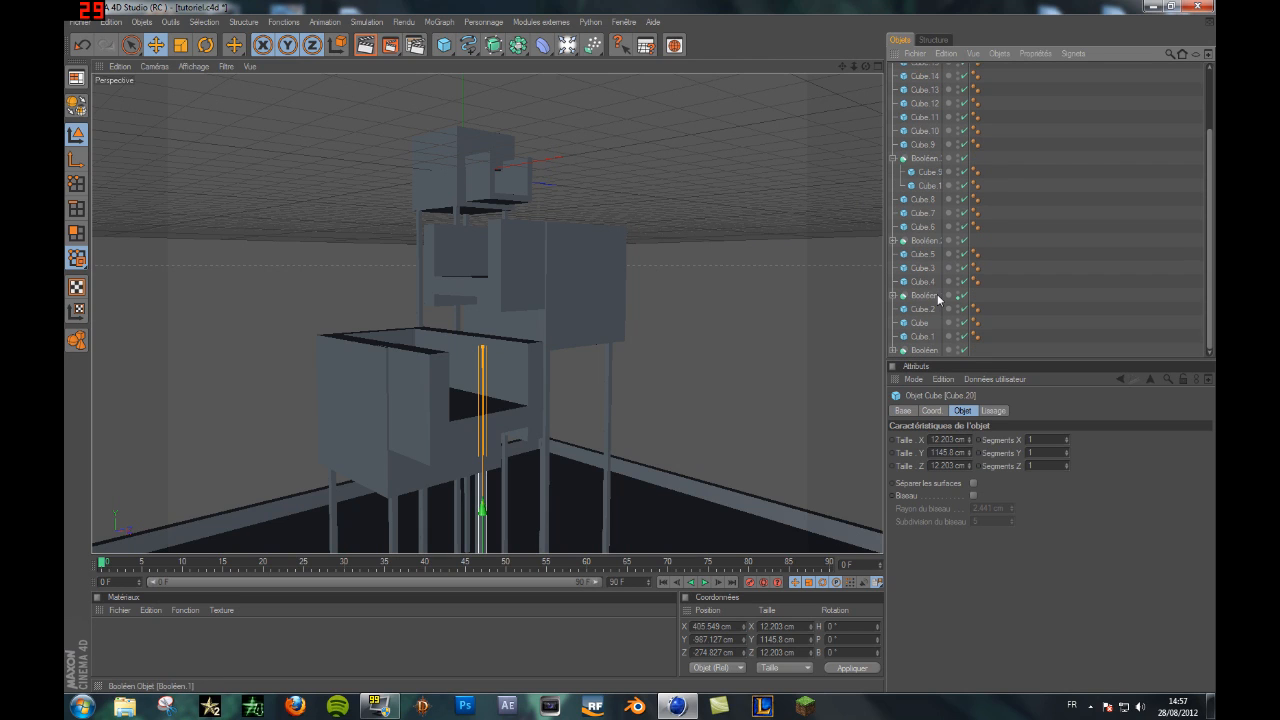
Step: Expand the Boolean groups in the object list so that their child cubes are listed
click(896, 348)
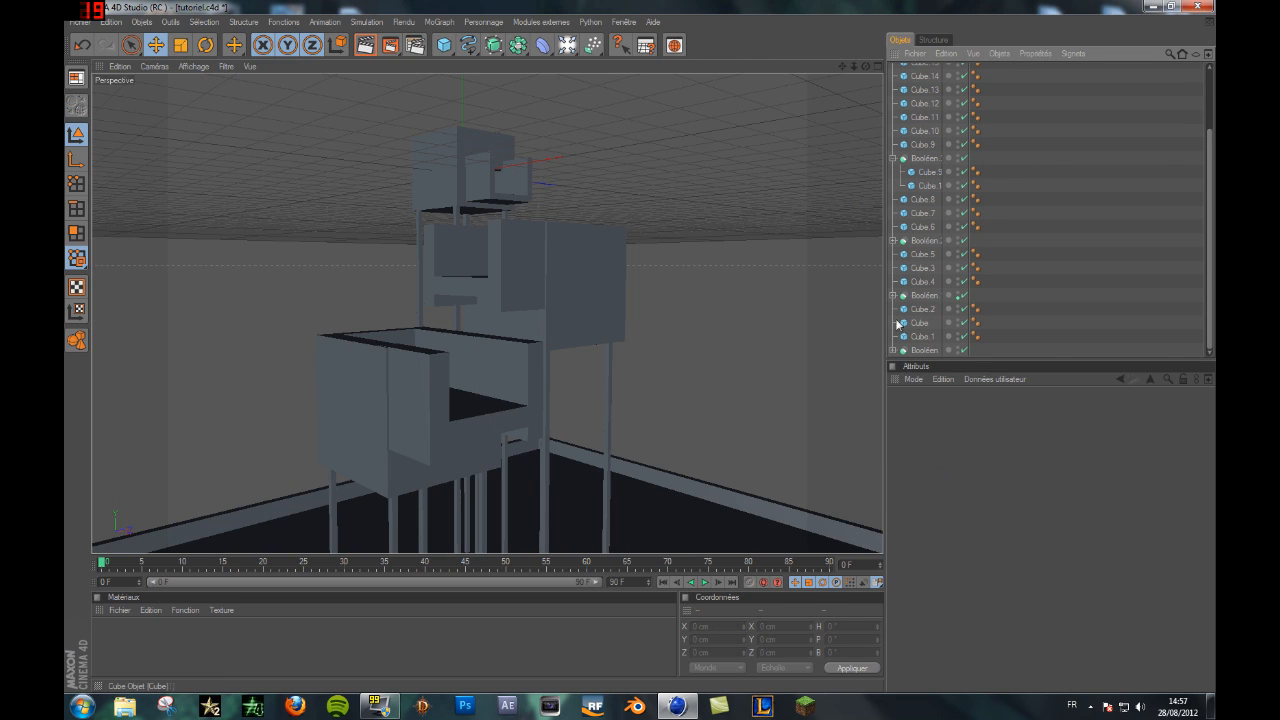
click(893, 296)
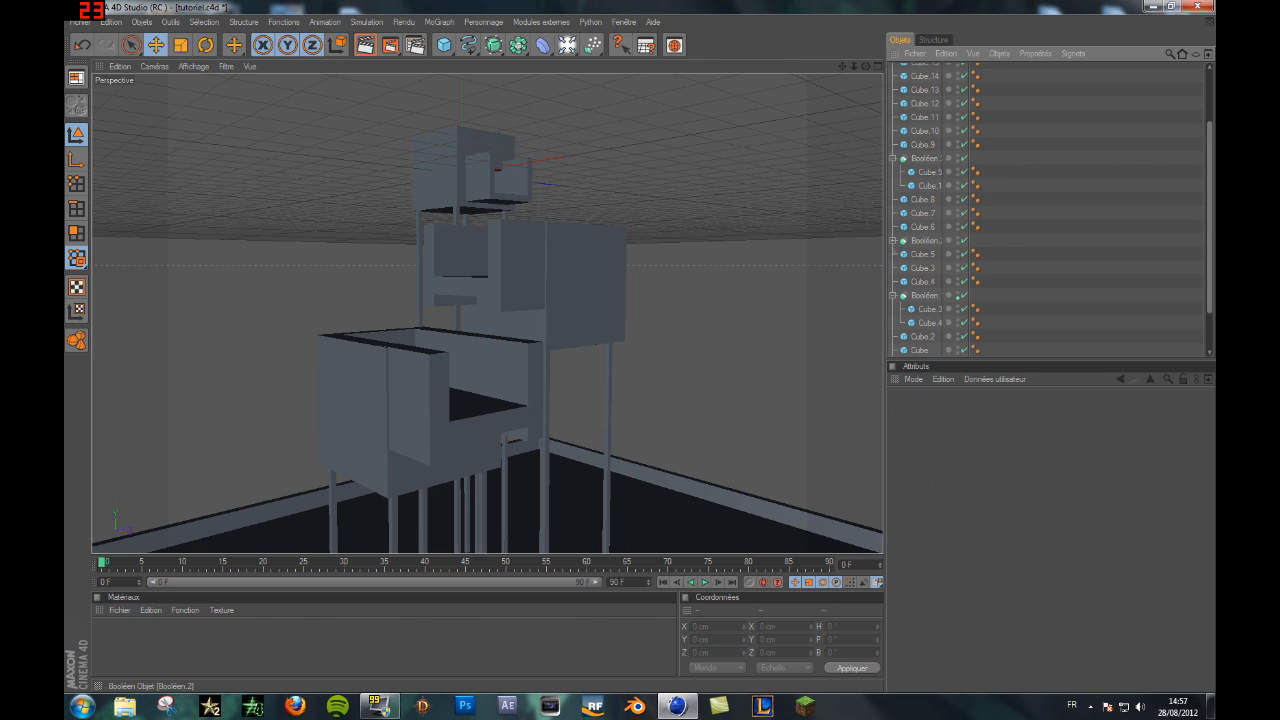
click(893, 242)
click(893, 158)
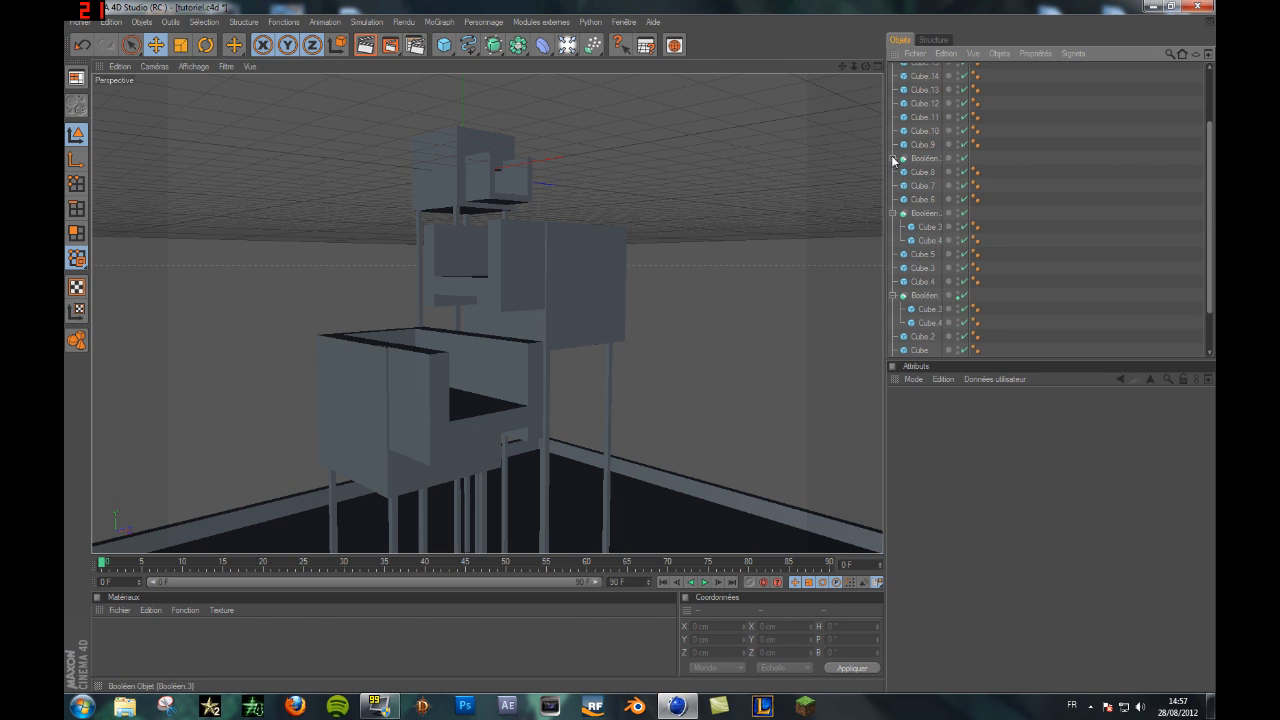
click(893, 158)
scroll(955, 200, down, 2)
Step: Check which parts Cube and Cube.1 inside the last Boolean represent in the model
click(927, 338)
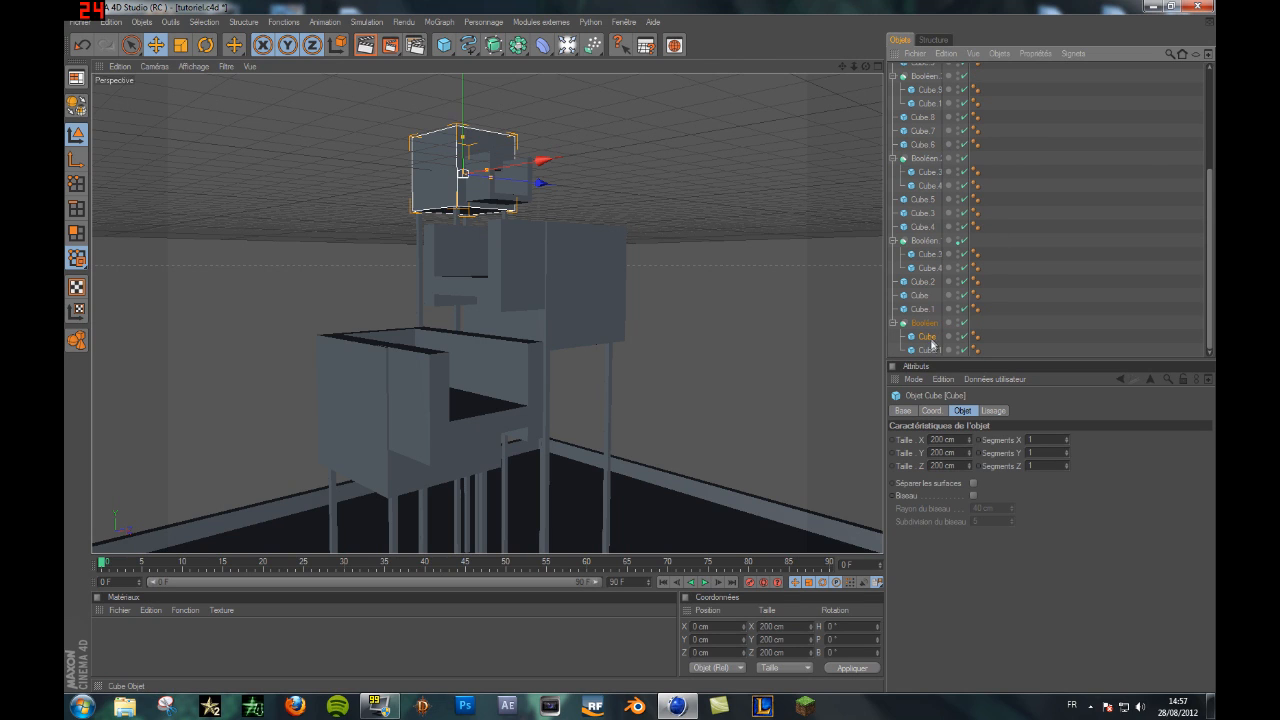
click(928, 350)
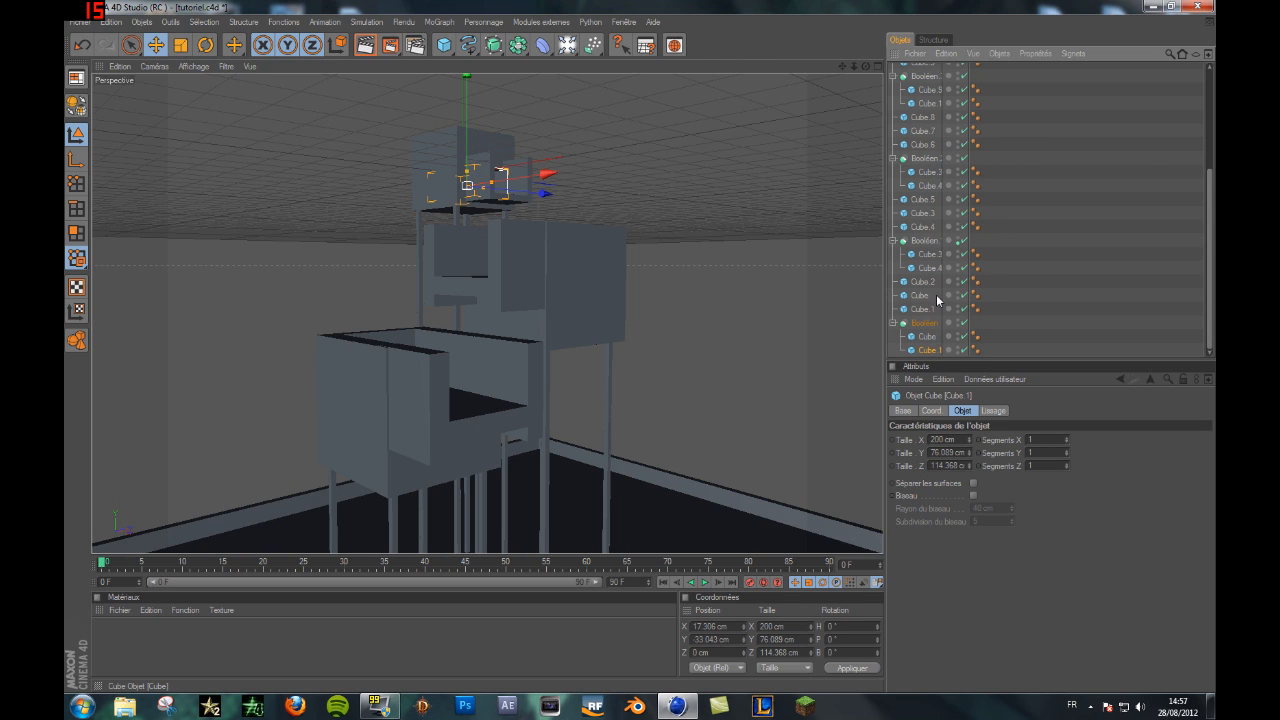
click(927, 337)
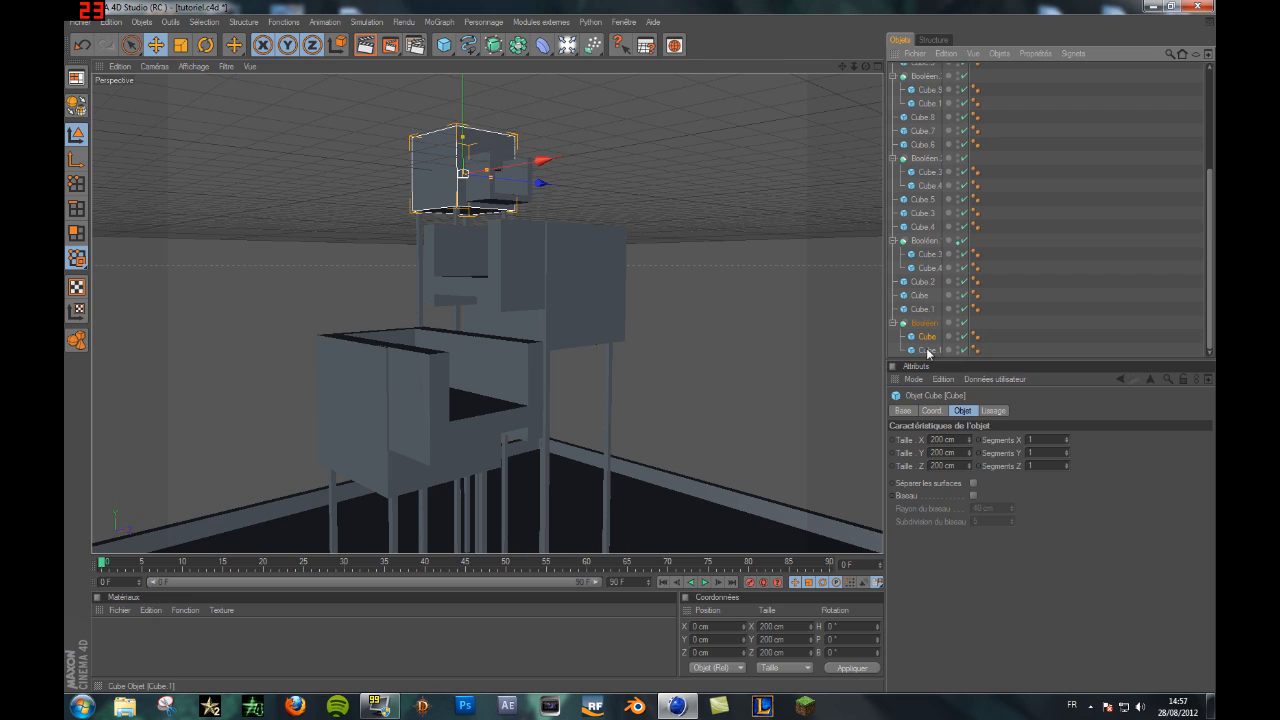
click(927, 350)
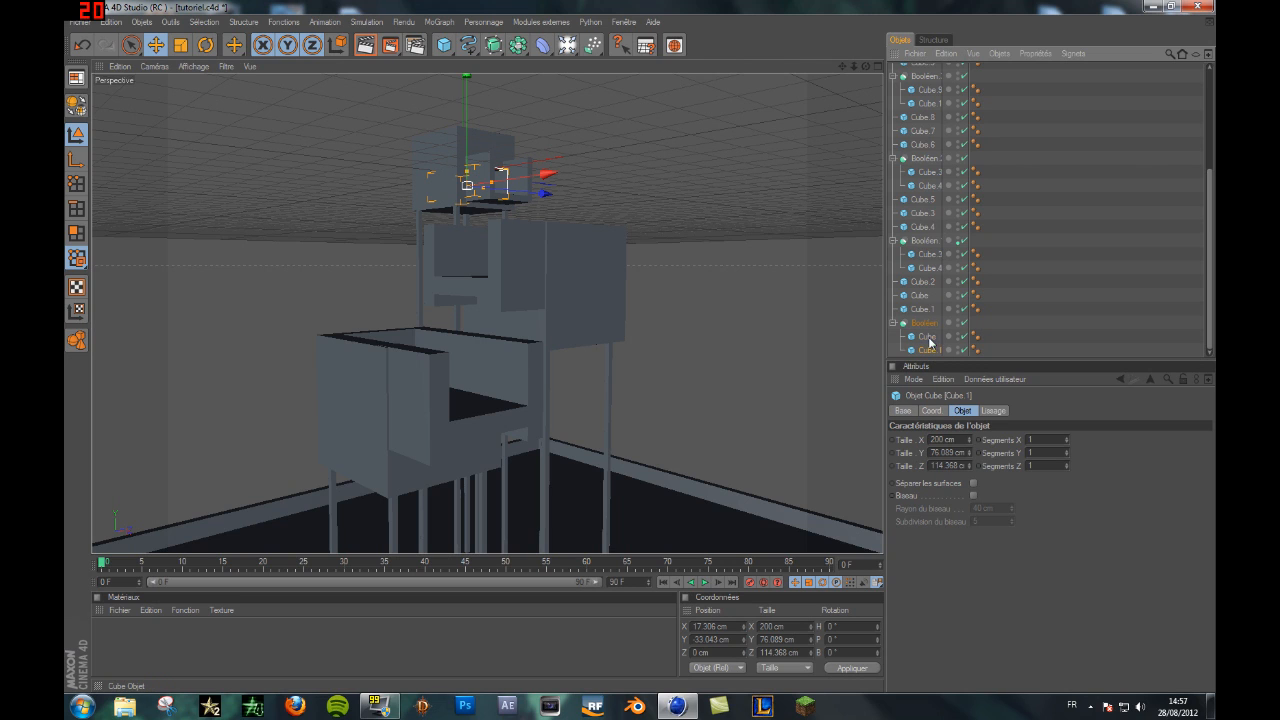
click(928, 338)
click(938, 350)
Step: Rename the loose cube directly above the last Boolean as Cube.3
click(930, 311)
double_click(928, 310)
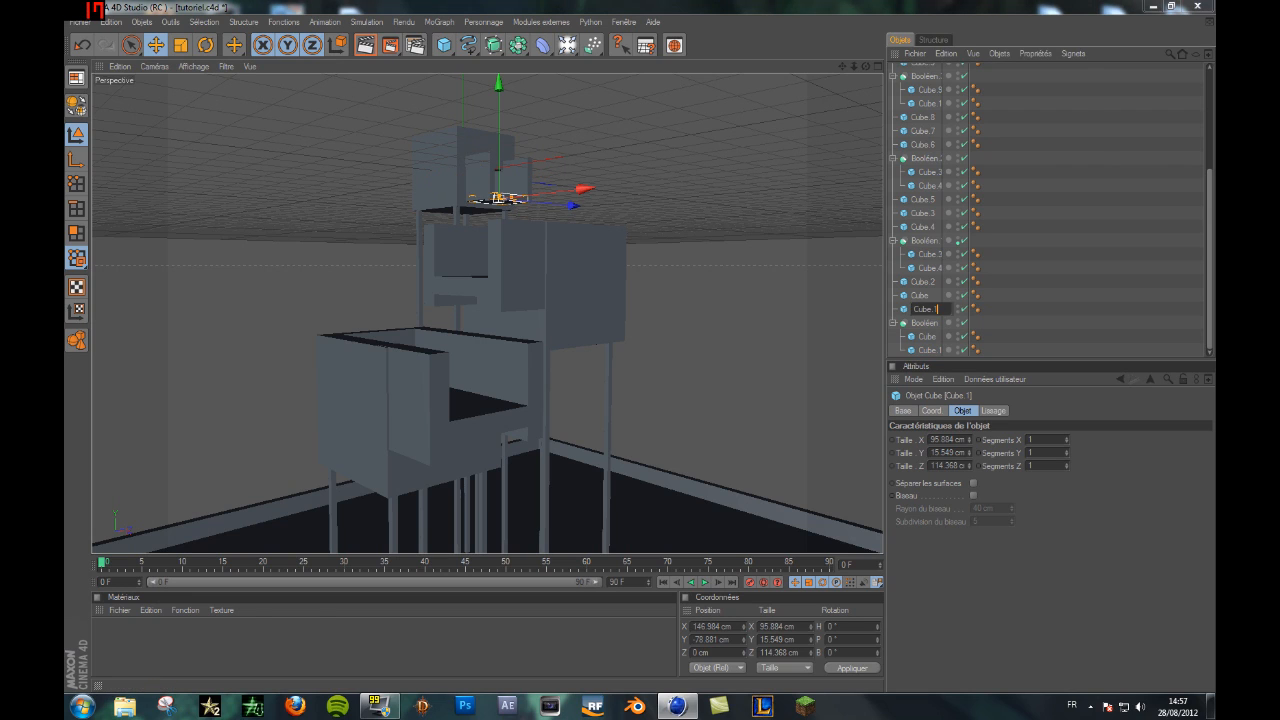
text(3)
key(Return)
click(917, 296)
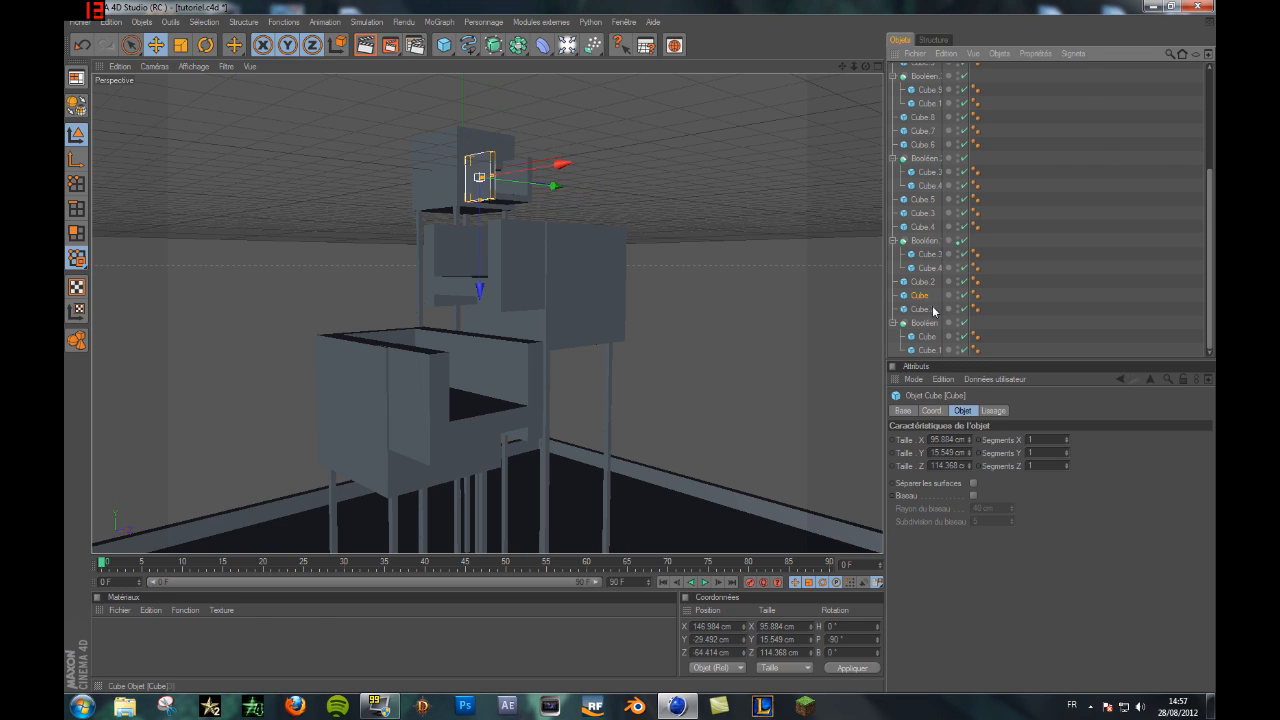
double_click(935, 310)
click(937, 310)
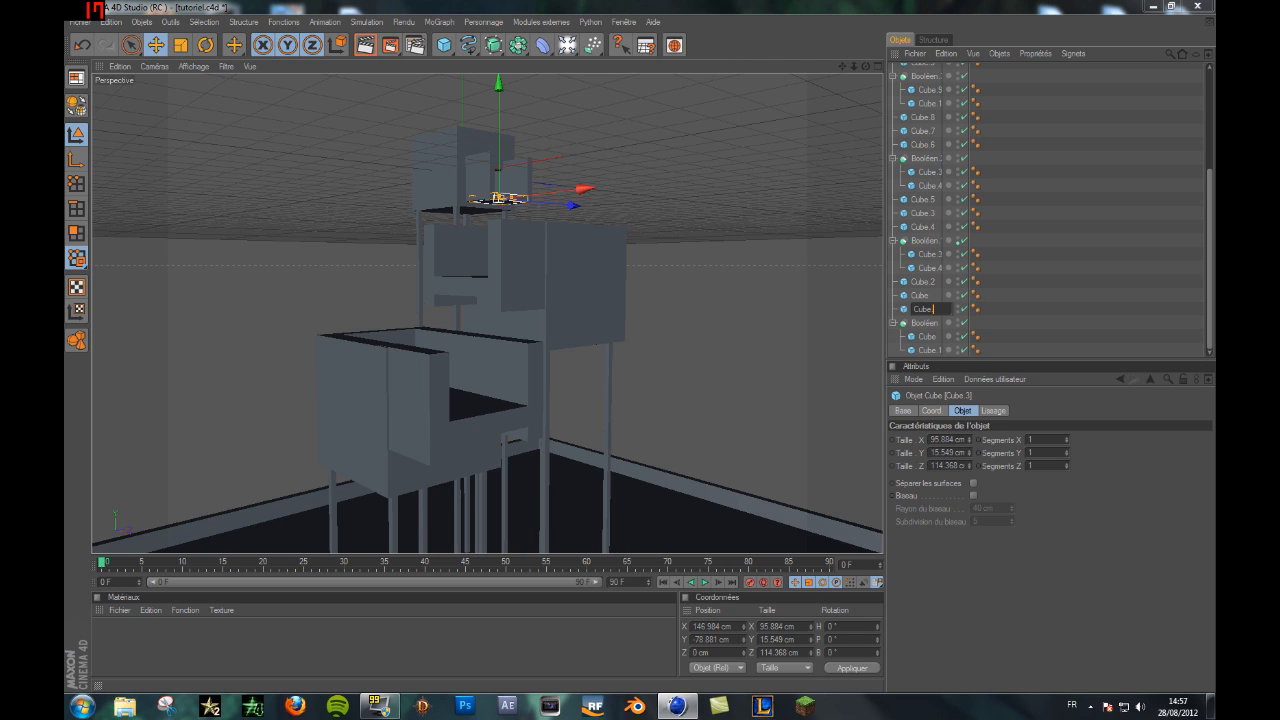
text(3)
key(Return)
Step: Rename the loose object named Cube as Cube.2 and the cube listed directly above it as Cube.3
double_click(927, 297)
click(937, 296)
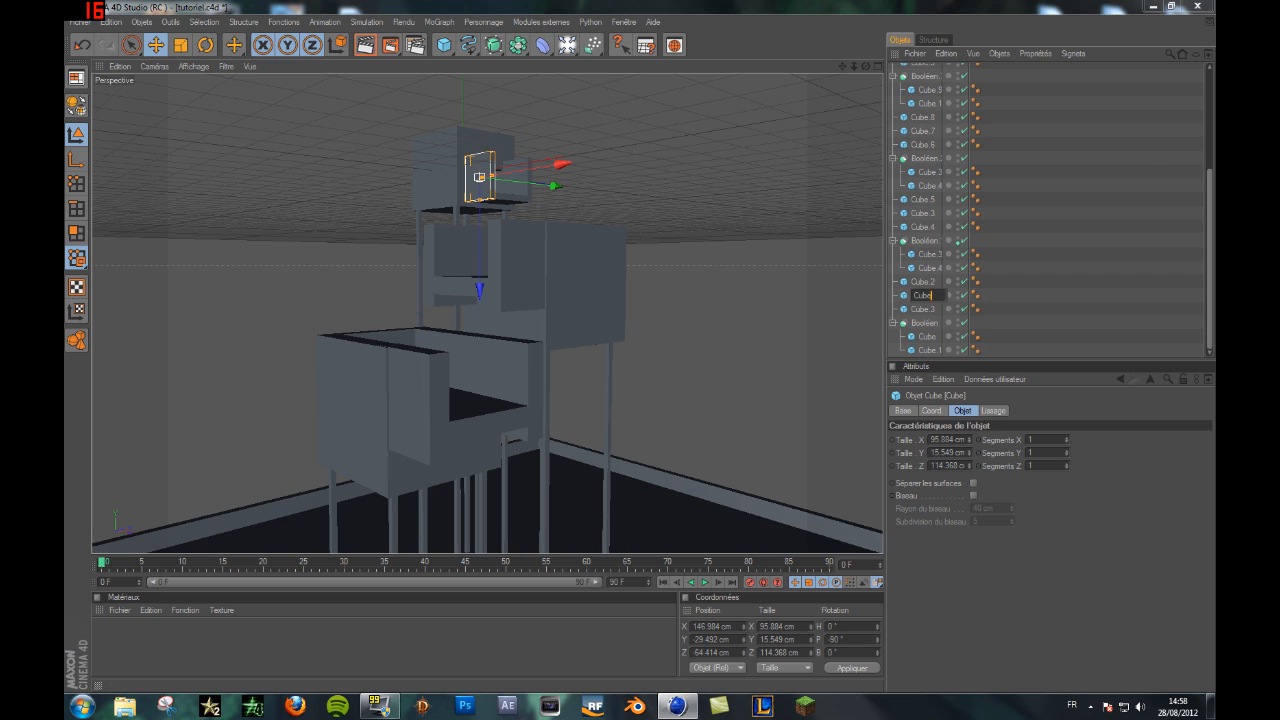
key(Return)
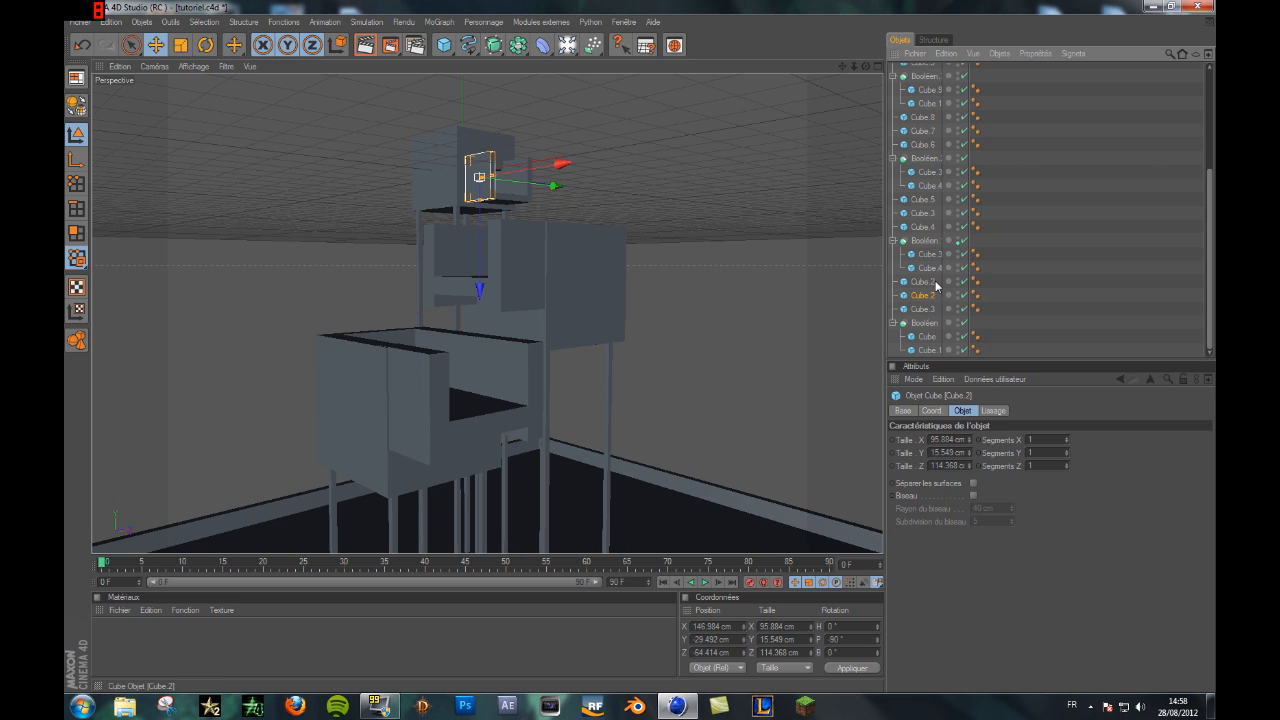
double_click(937, 283)
click(937, 283)
key(Return)
Step: Rename the loose cube directly above the last Boolean as Cube.4
click(931, 319)
double_click(934, 310)
click(938, 309)
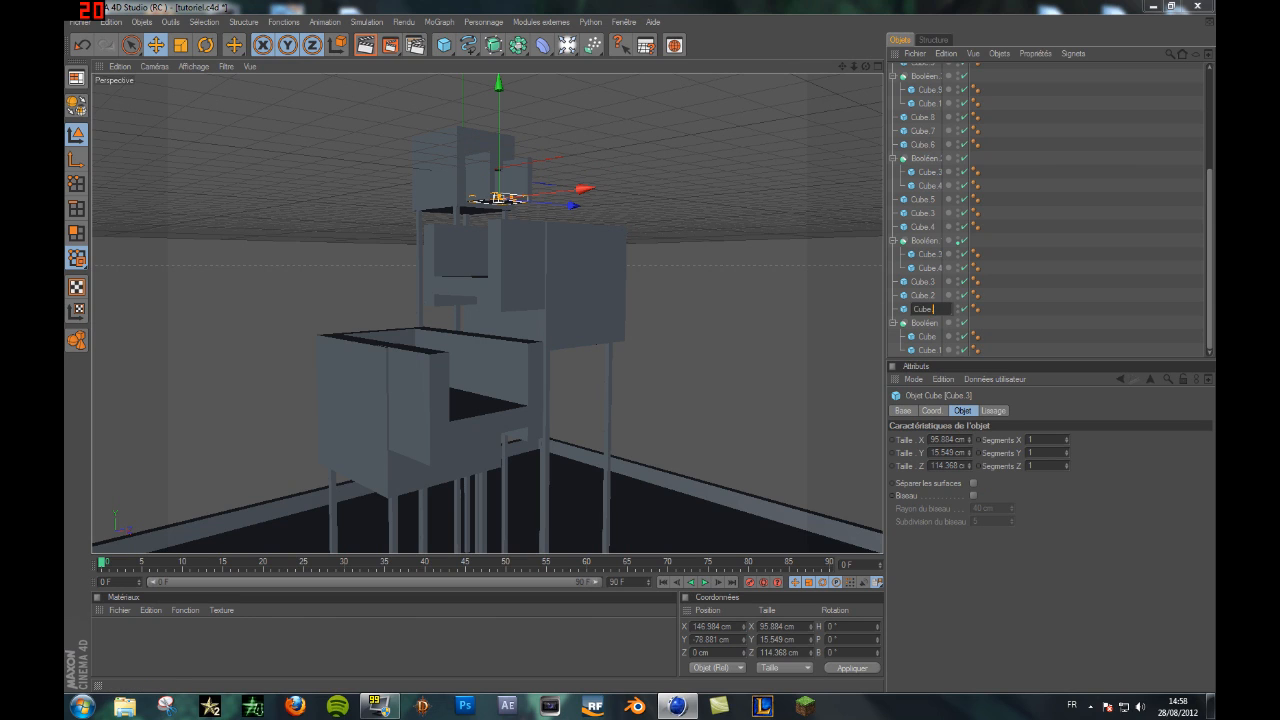
text(.4)
key(Return)
Step: Rename the first child cube of Booléen.1 as Cube.5
click(937, 254)
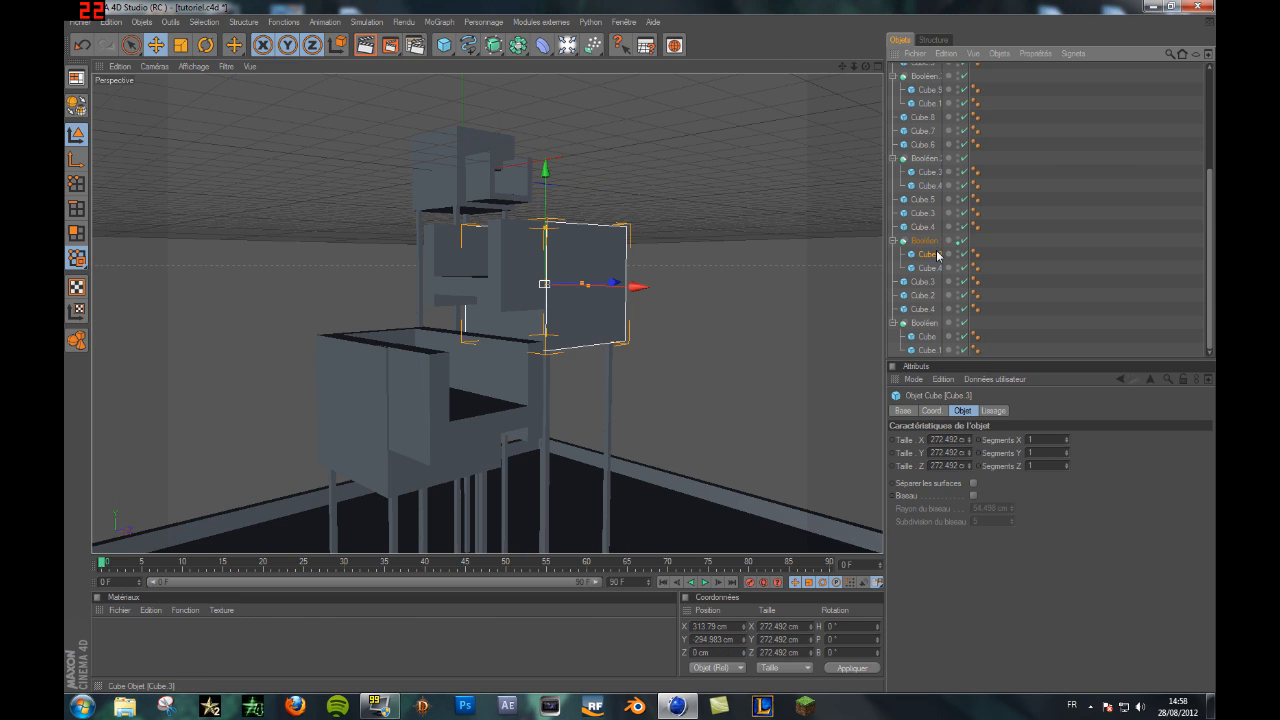
double_click(929, 256)
click(943, 254)
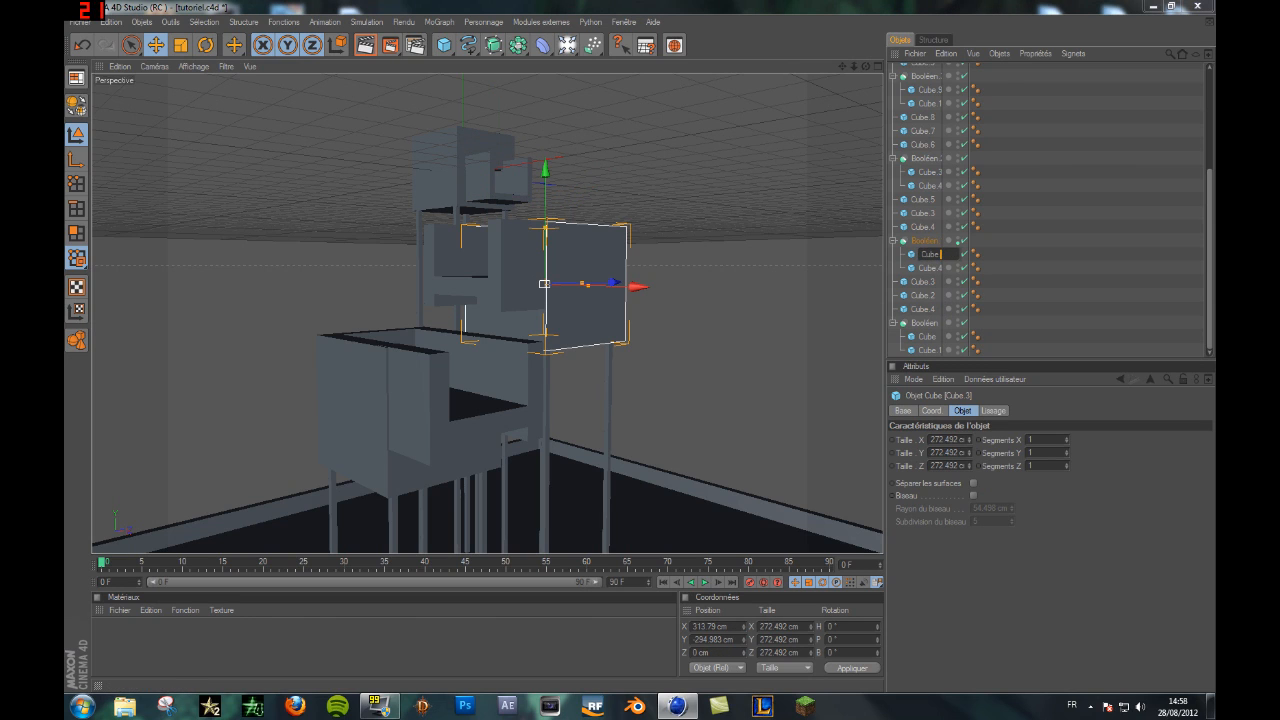
text(5)
key(Return)
double_click(940, 255)
click(945, 254)
text(4)
key(Return)
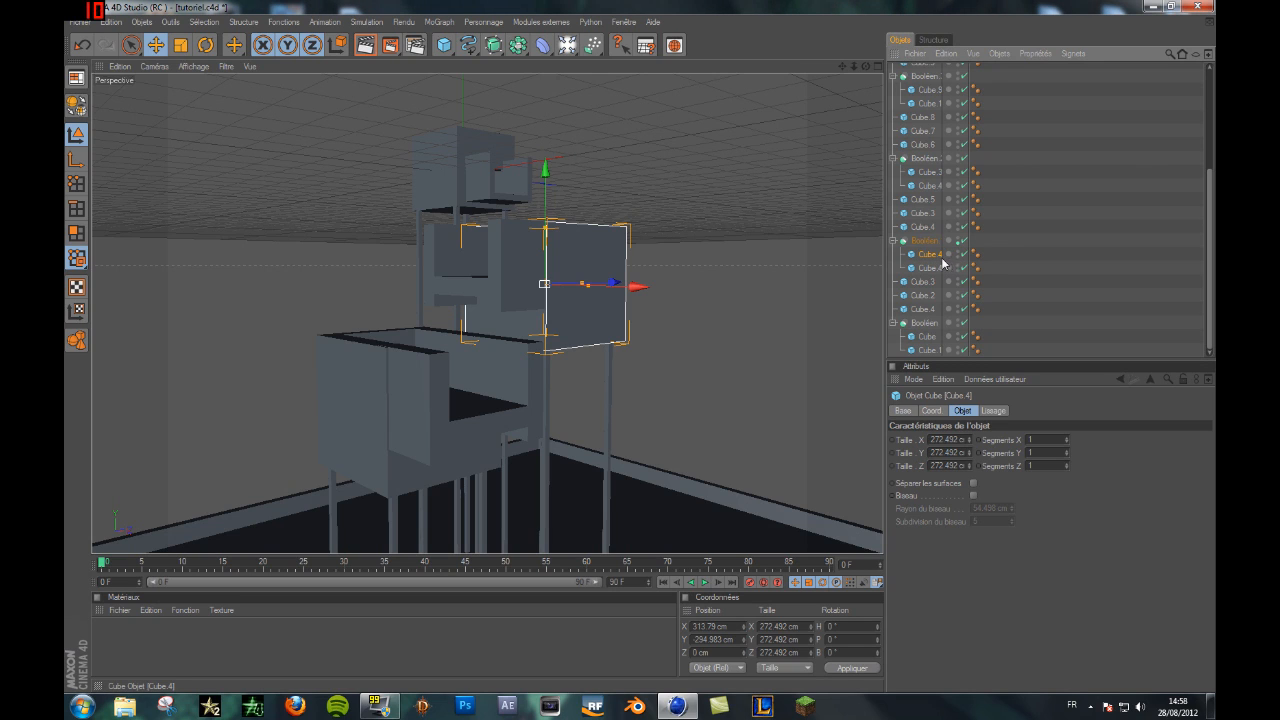
double_click(943, 254)
text(5)
Step: Rename the second child cube of Booléen.1 as Cube.6
double_click(943, 268)
text(5)
key(Return)
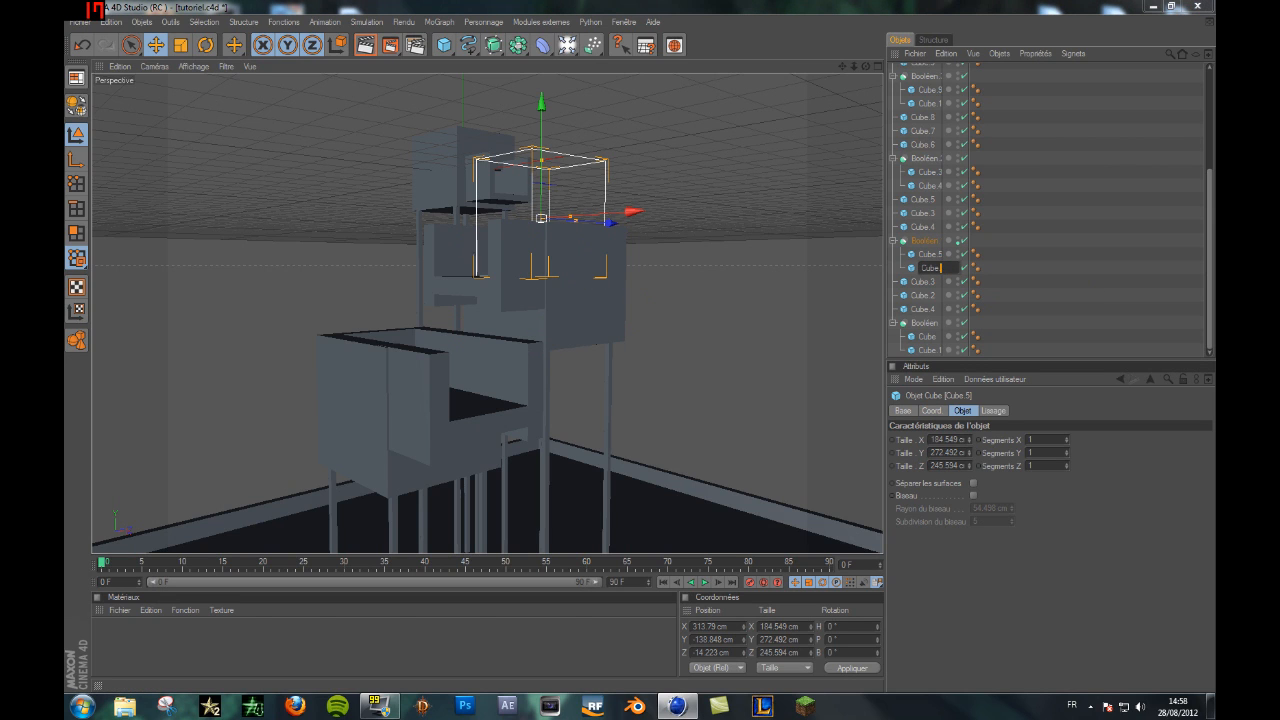
key(Return)
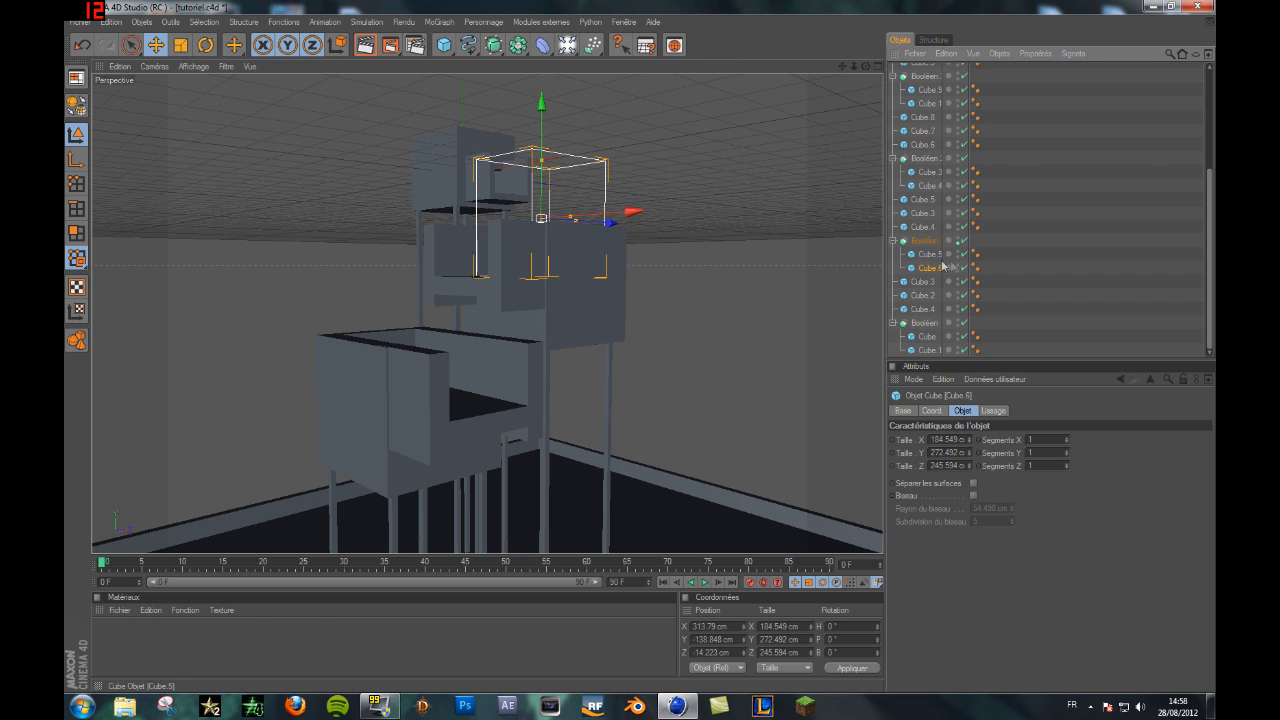
Step: Rename the loose cube directly above Booléen.1 as Cube.7
double_click(926, 227)
text(zrezer)
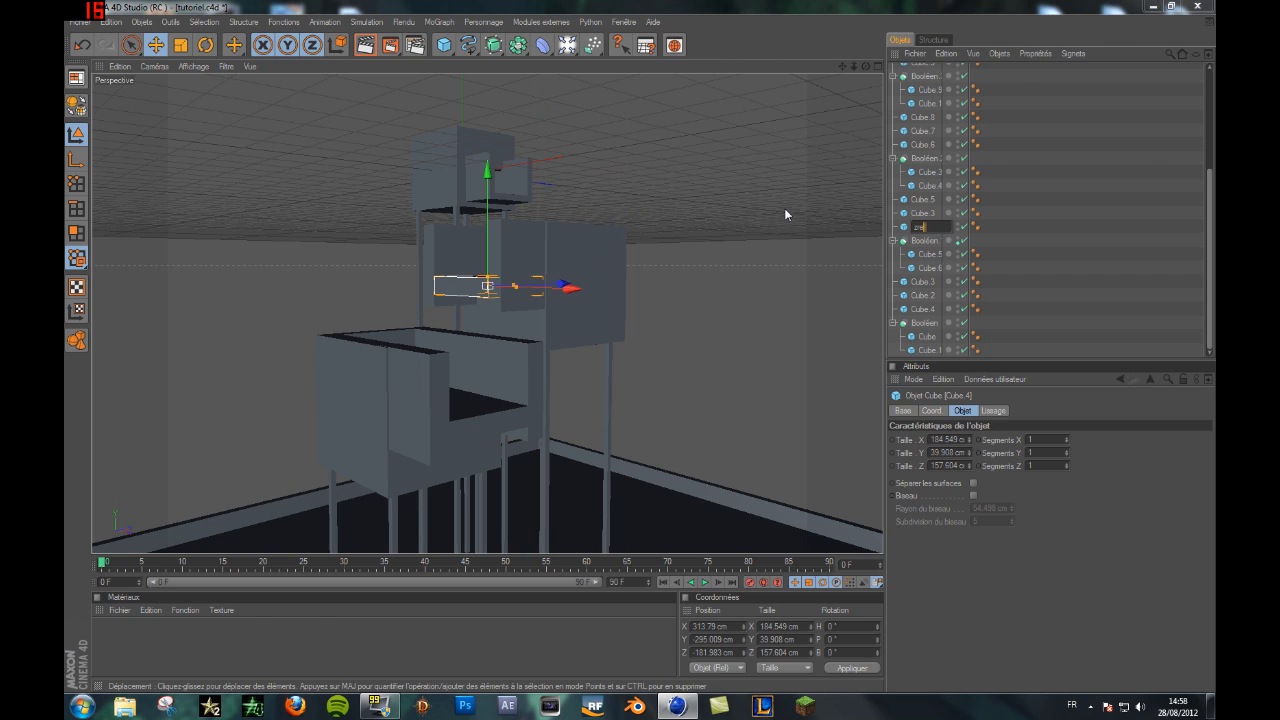
key(BackSpace)
key(BackSpace)
key(BackSpace)
key(BackSpace)
key(BackSpace)
key(BackSpace)
text(Cube.7)
key(Return)
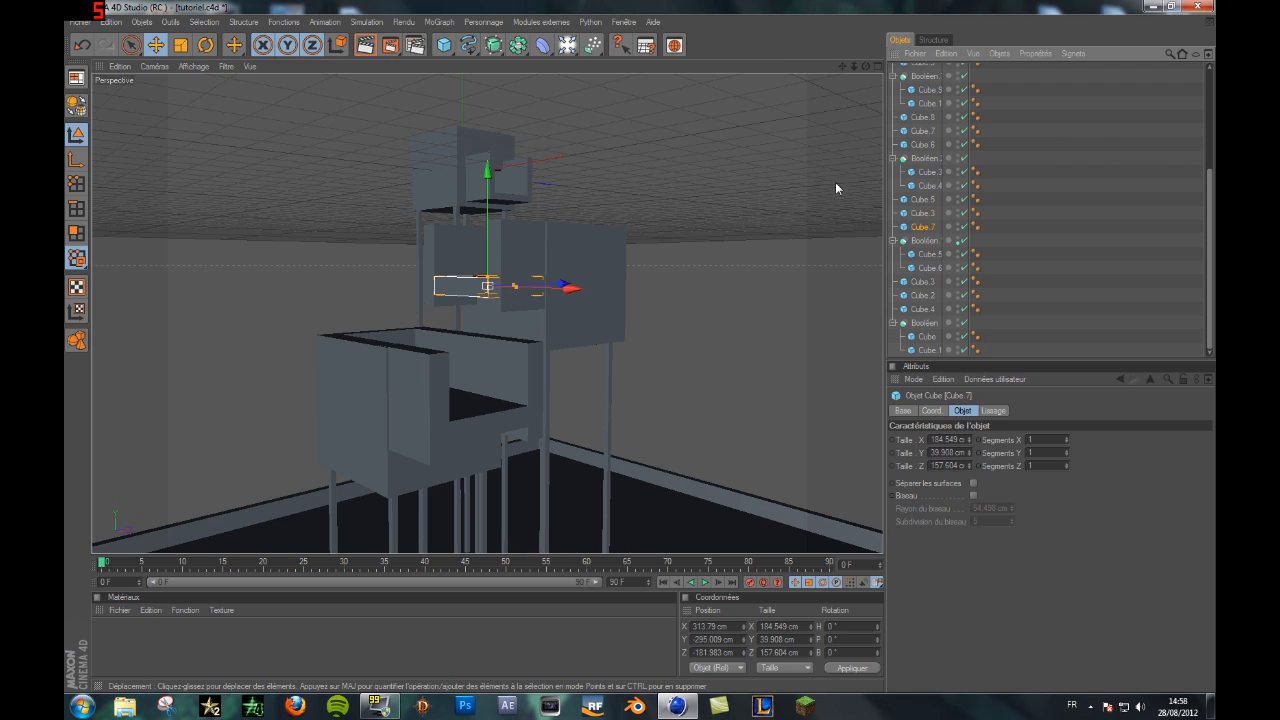
Step: Rename the next two loose cubes above Cube.7 as Cube.8 and Cube.9, going up the list
double_click(925, 213)
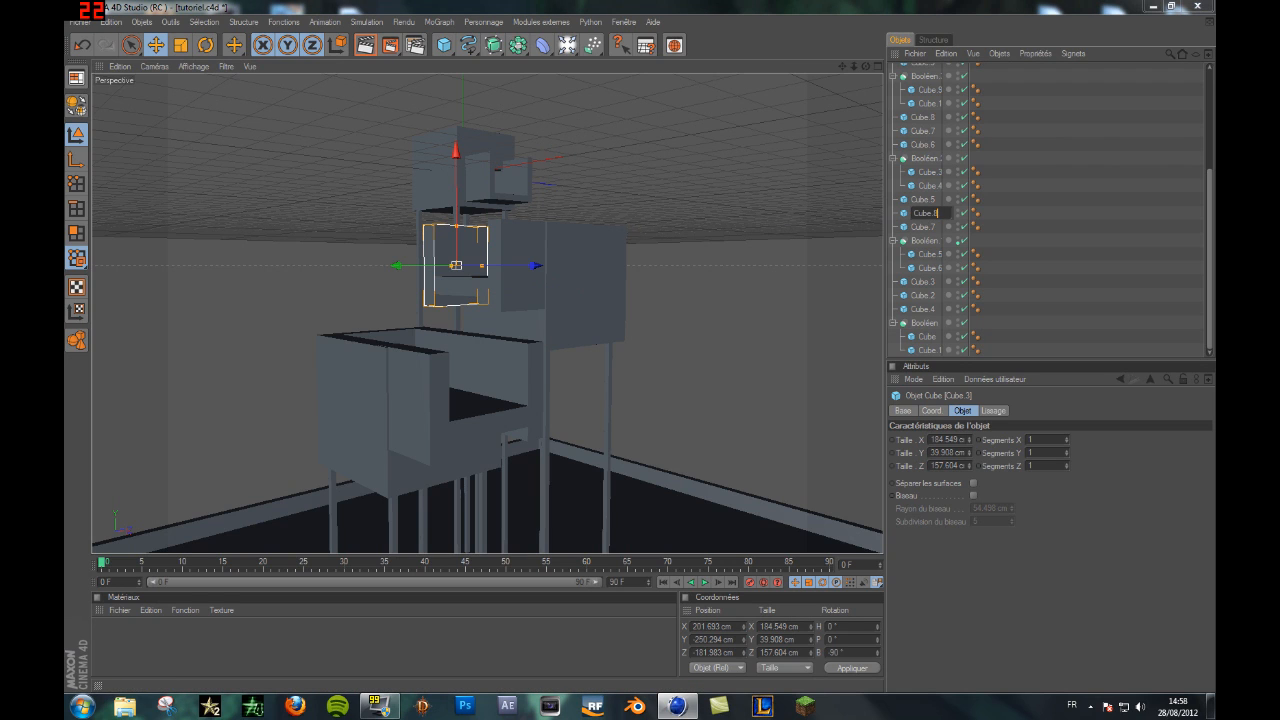
key(Return)
double_click(931, 201)
key(Right)
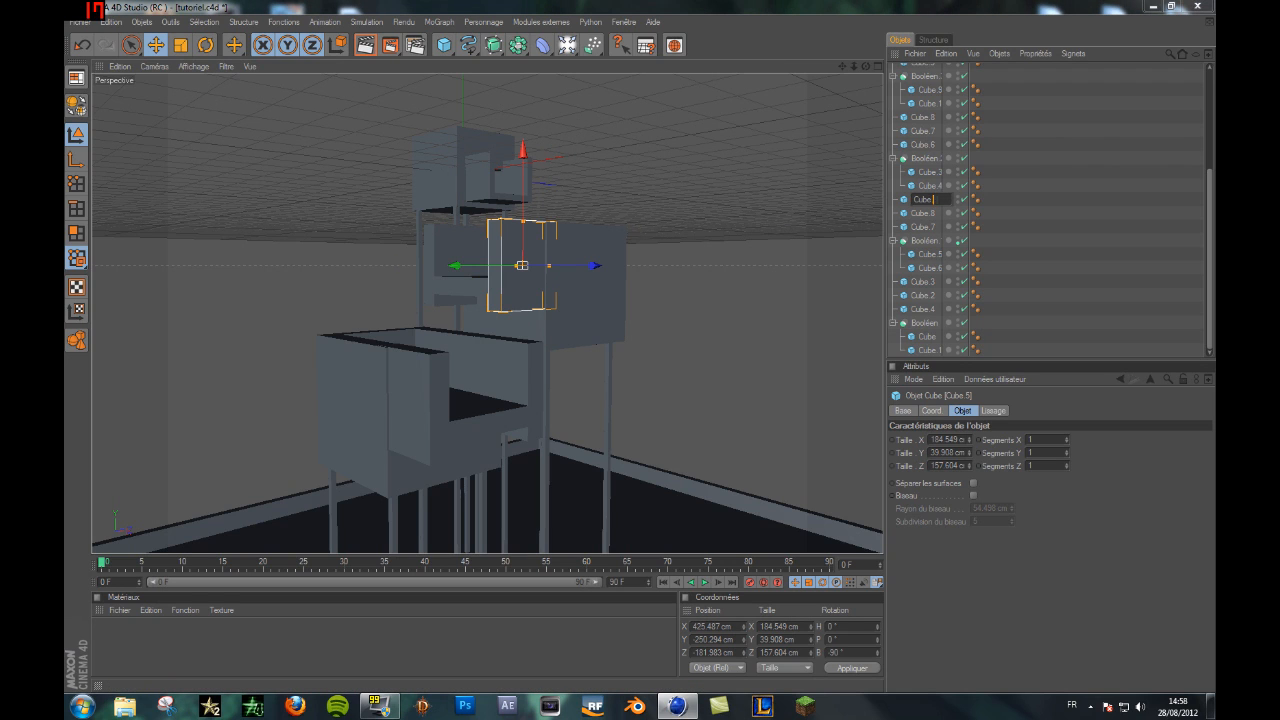
text(.9)
key(Return)
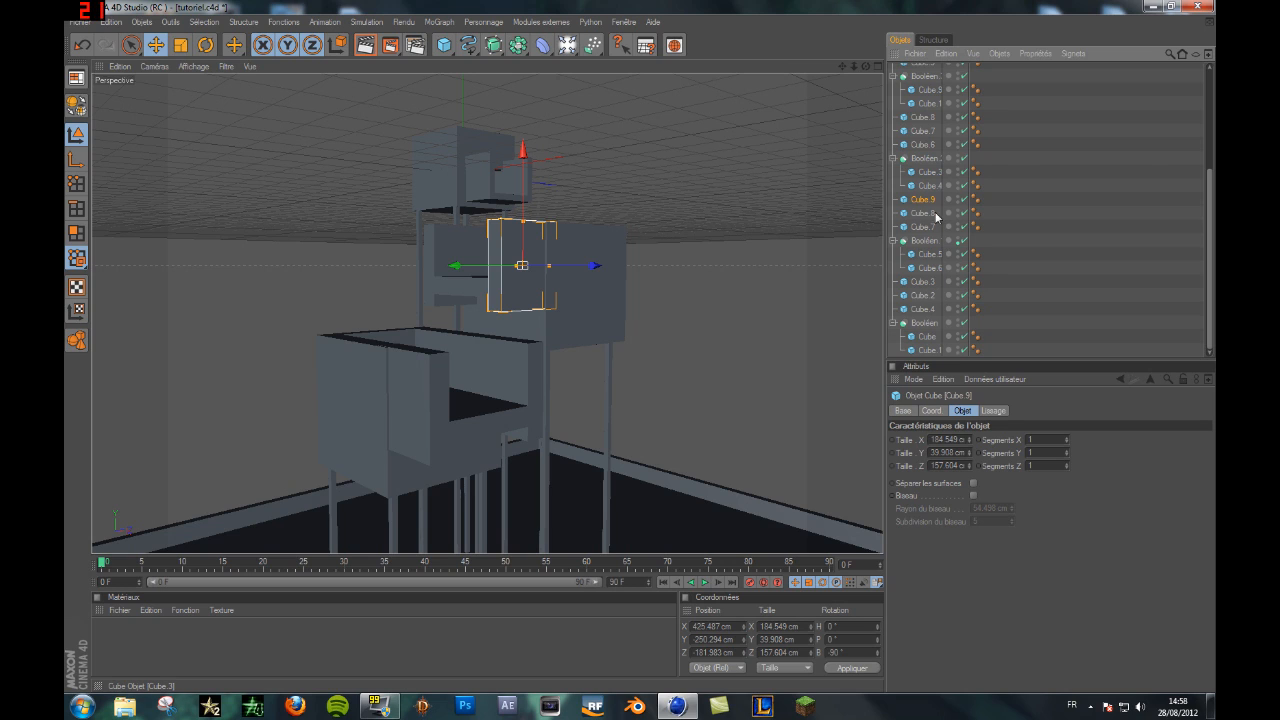
Step: Rename the second child cube of Booléen.2 as Cube.11
double_click(930, 186)
key(Right)
key(BackSpace)
key(BackSpace)
text(.1)
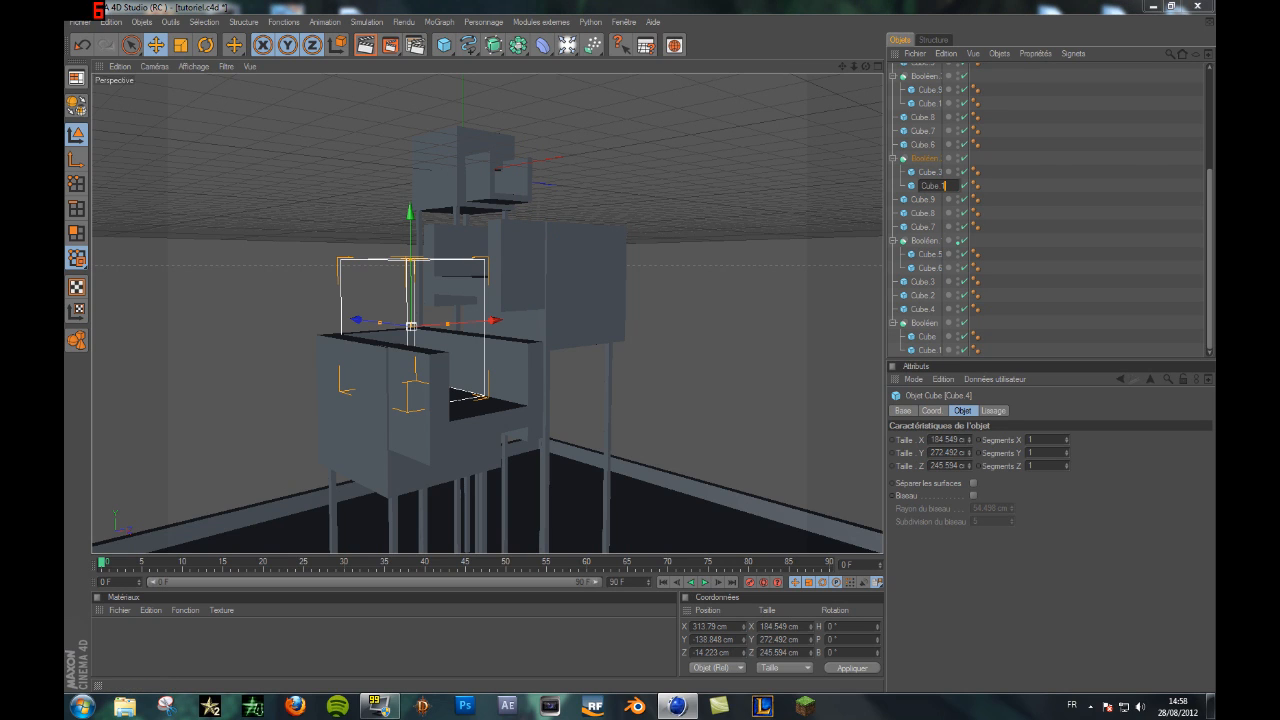
text(0)
key(Return)
Step: Rename the first child cube of Booléen.2 as Cube.12
double_click(930, 175)
key(Right)
key(BackSpace)
key(BackSpace)
key(Return)
Step: Widen the name column of the object list to show full names and check the cube numbers around Booléen.2
double_click(943, 145)
click(943, 146)
click(951, 118)
click(940, 123)
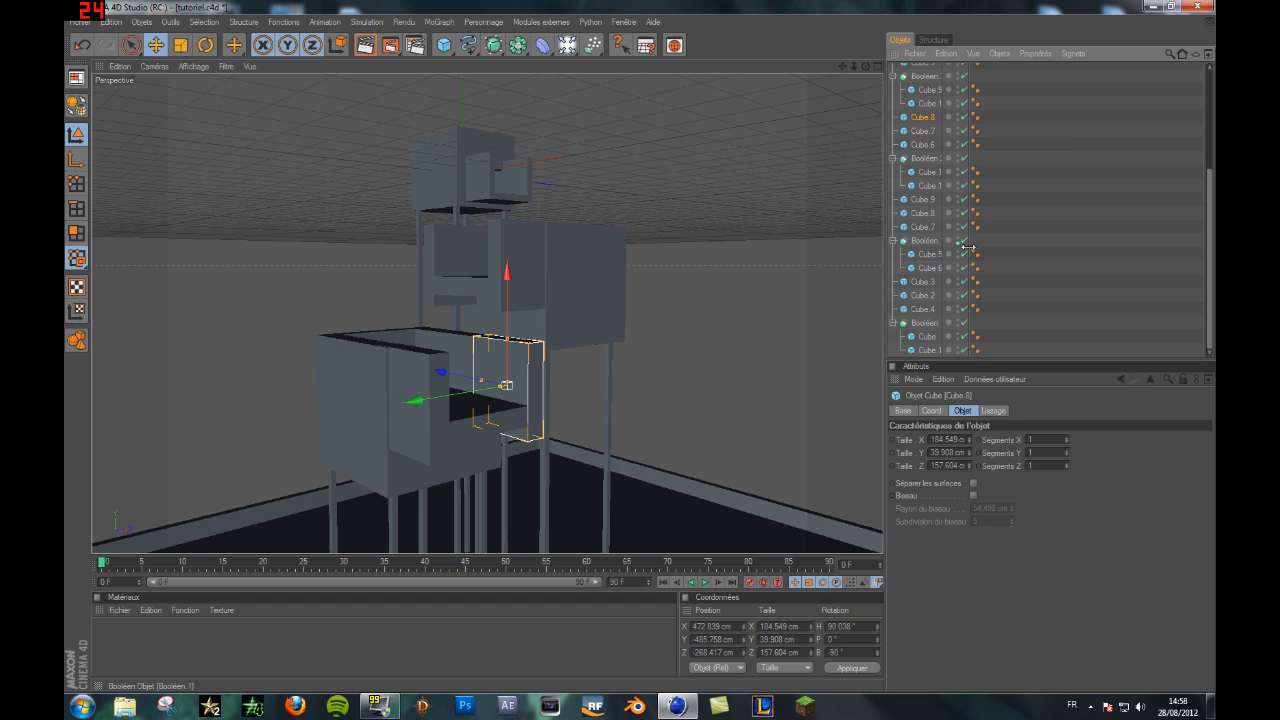
drag(967, 241, 1072, 241)
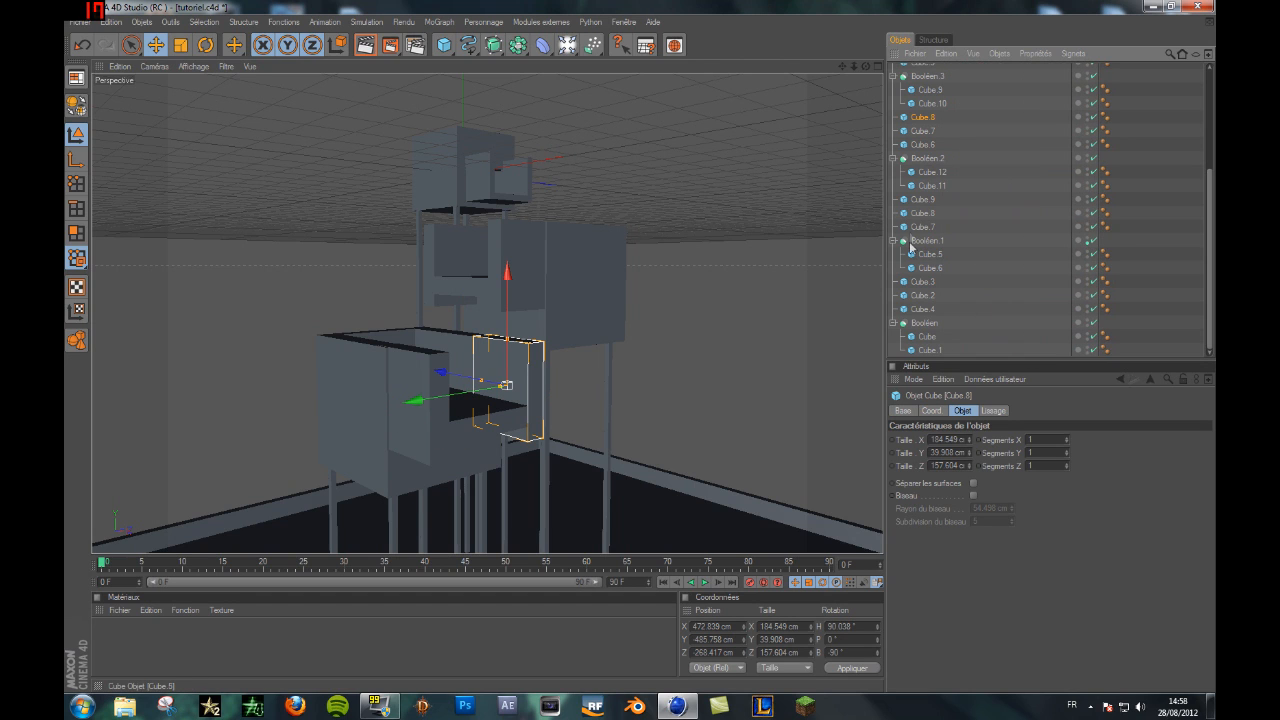
click(922, 213)
click(930, 118)
click(931, 106)
click(925, 129)
click(935, 174)
Step: Rename the loose cube directly above Booléen.2 as Cube.13 and the one above it as Cube.14
double_click(925, 145)
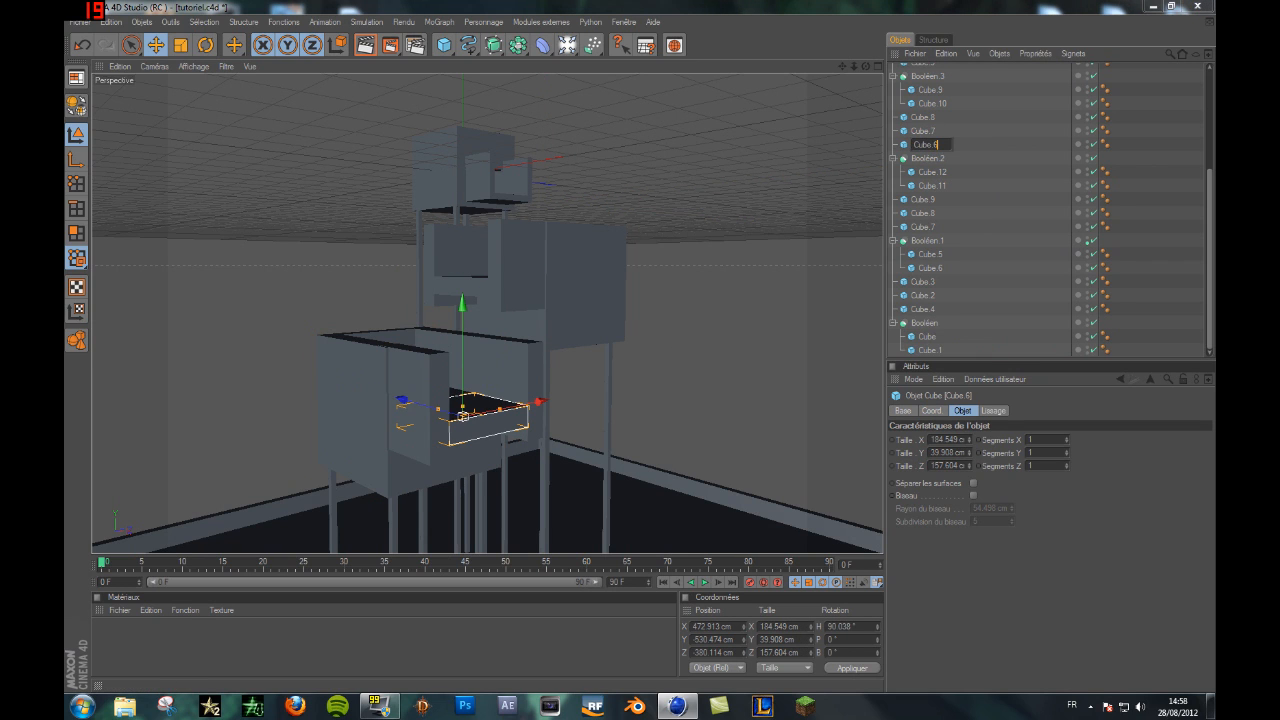
key(Return)
double_click(927, 134)
key(Right)
text(14)
key(Return)
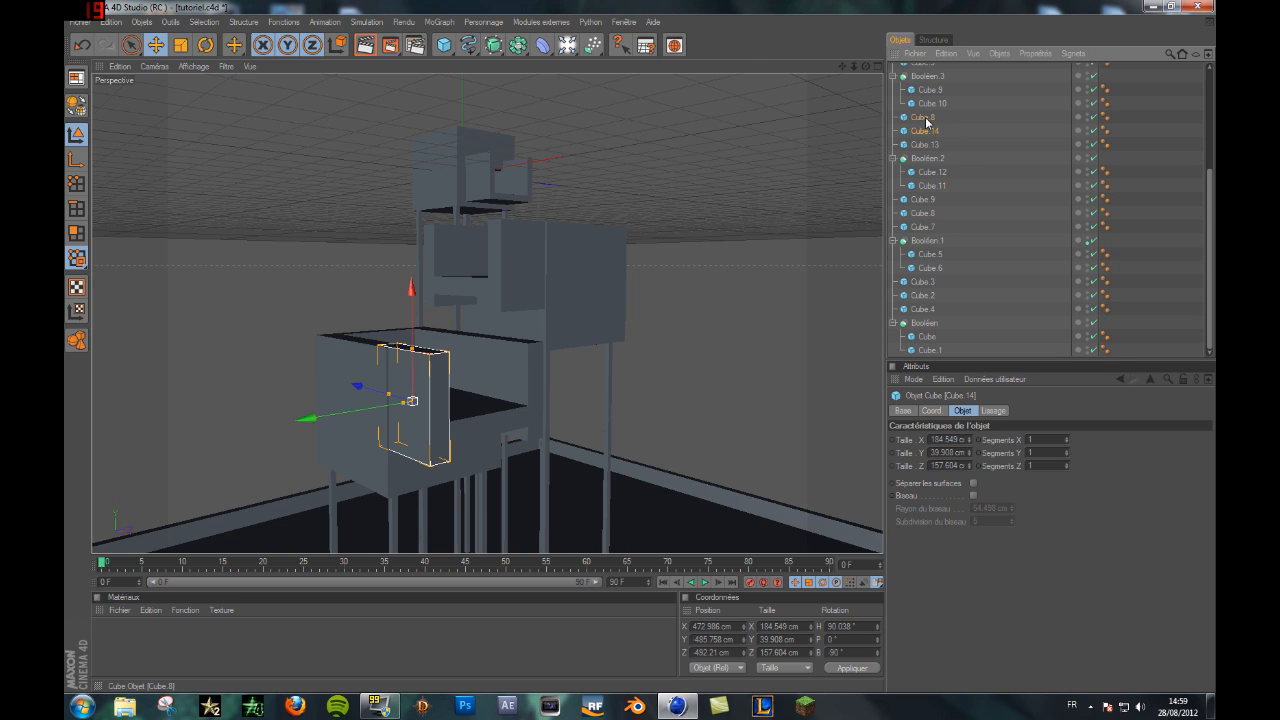
Step: Rename the loose cube directly below the Booléen.3 group as Cube.15
double_click(925, 119)
key(Right)
key(BackSpace)
text(15)
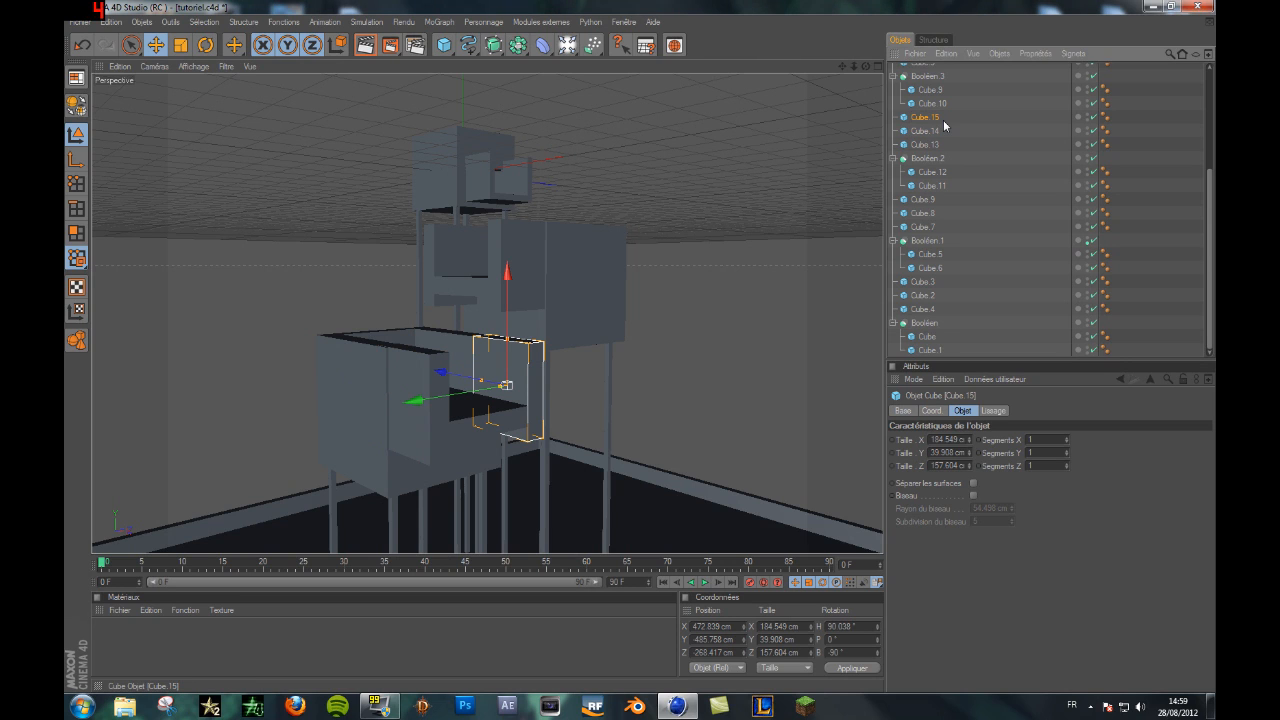
Step: Rename the second child cube of Booléen.3 as Cube.16 and the first child cube as Cube.17
key(Return)
double_click(932, 103)
key(Right)
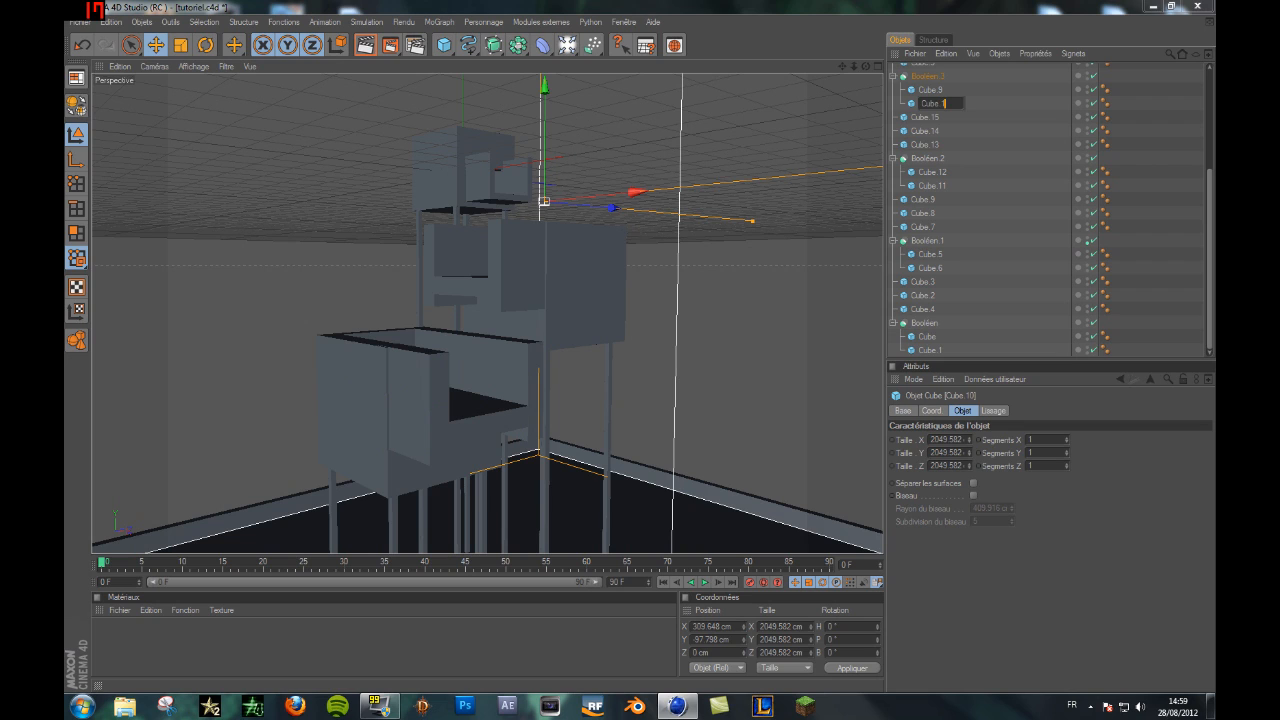
text(6)
key(Return)
click(962, 91)
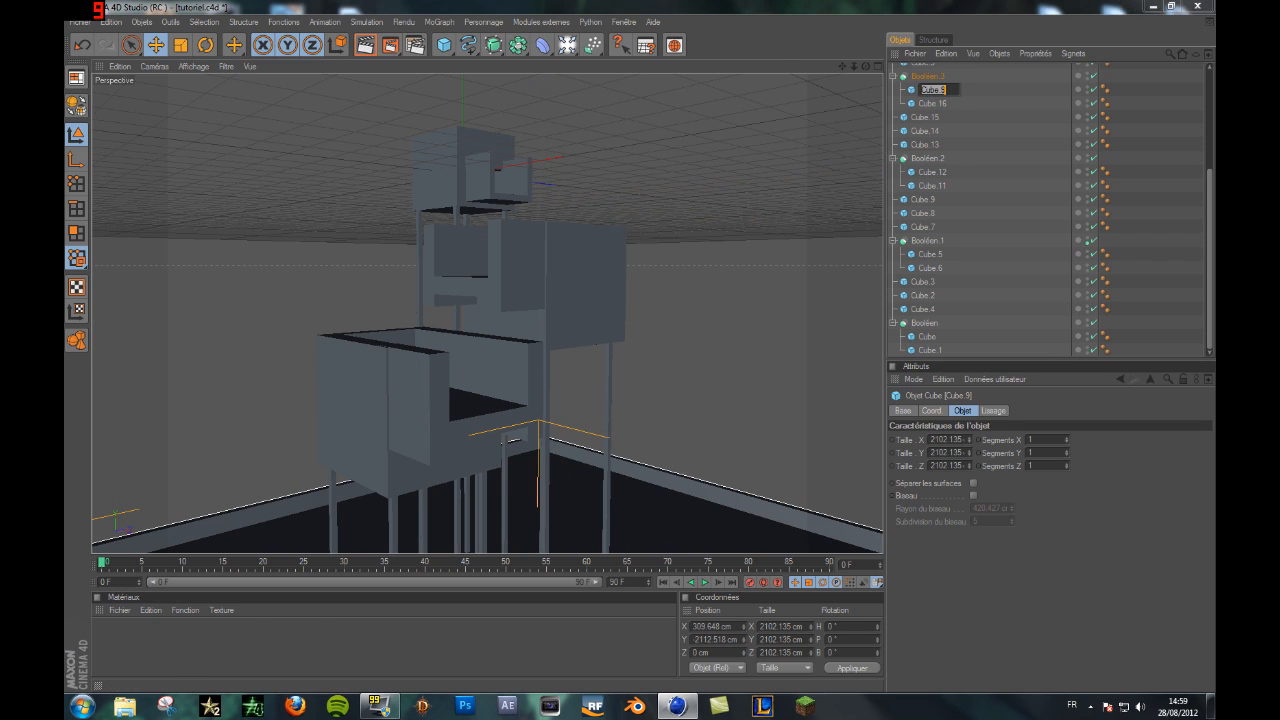
double_click(943, 88)
key(Right)
text(.17)
key(Return)
Step: Rename the loose cube directly above the Booléen.3 group as Cube.18 and the one above it as Cube.19
scroll(952, 120, up, 4)
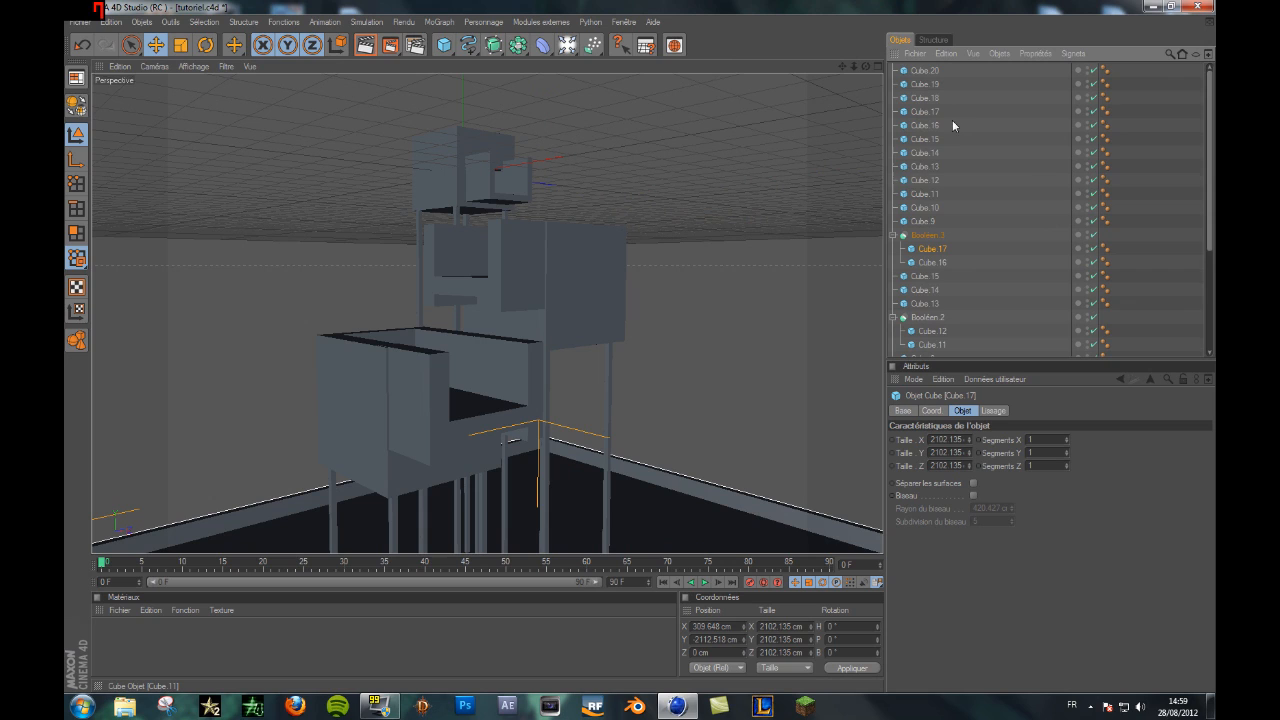
double_click(925, 221)
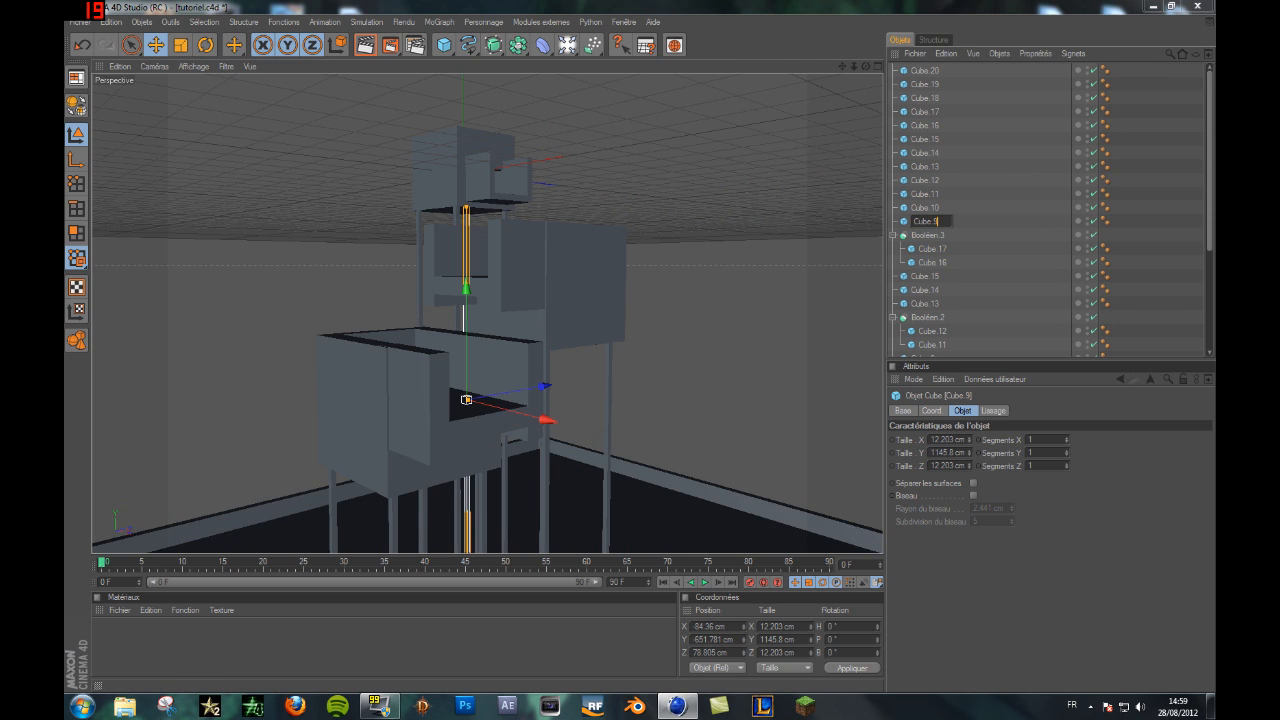
text(18)
key(Return)
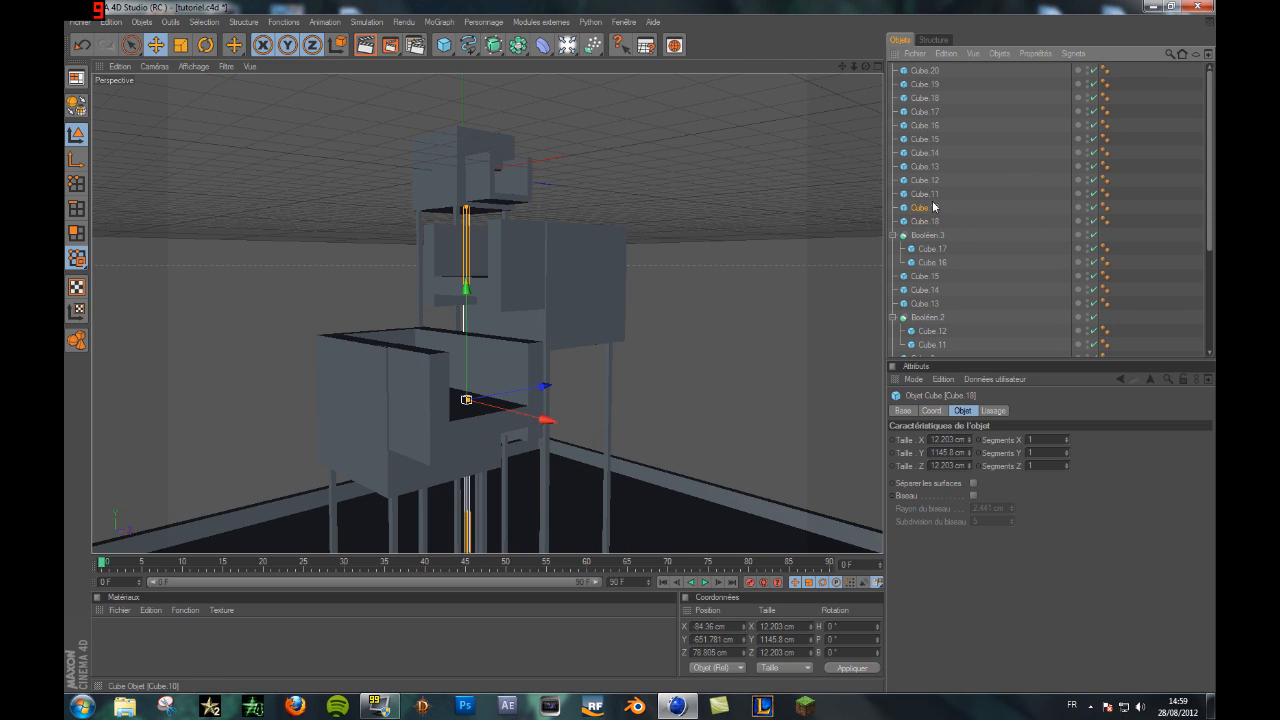
double_click(934, 207)
key(Right)
key(BackSpace)
key(BackSpace)
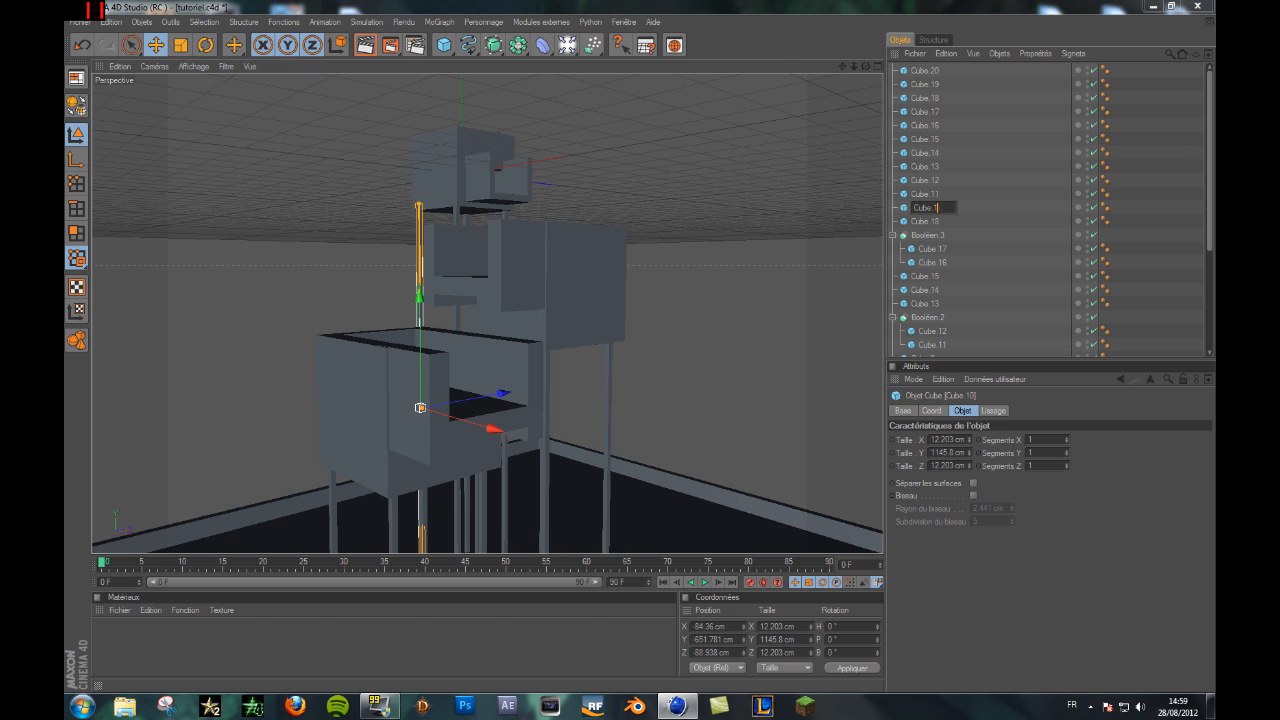
key(Return)
Step: Rename the loose cube directly above Cube.19, over the Booléen.3 group, as Cube.20 and the one above it as Cube.21
double_click(931, 198)
key(Right)
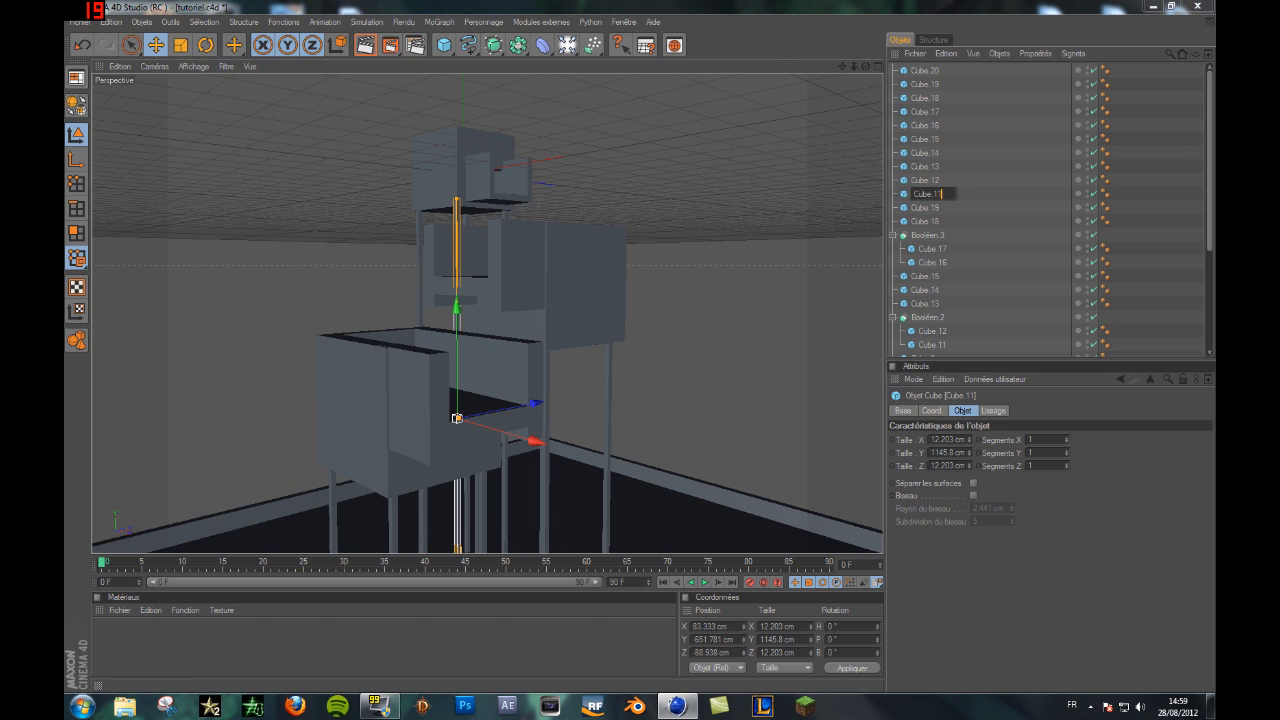
key(BackSpace)
key(BackSpace)
text(20)
key(Return)
double_click(930, 180)
key(Right)
text(21)
key(Return)
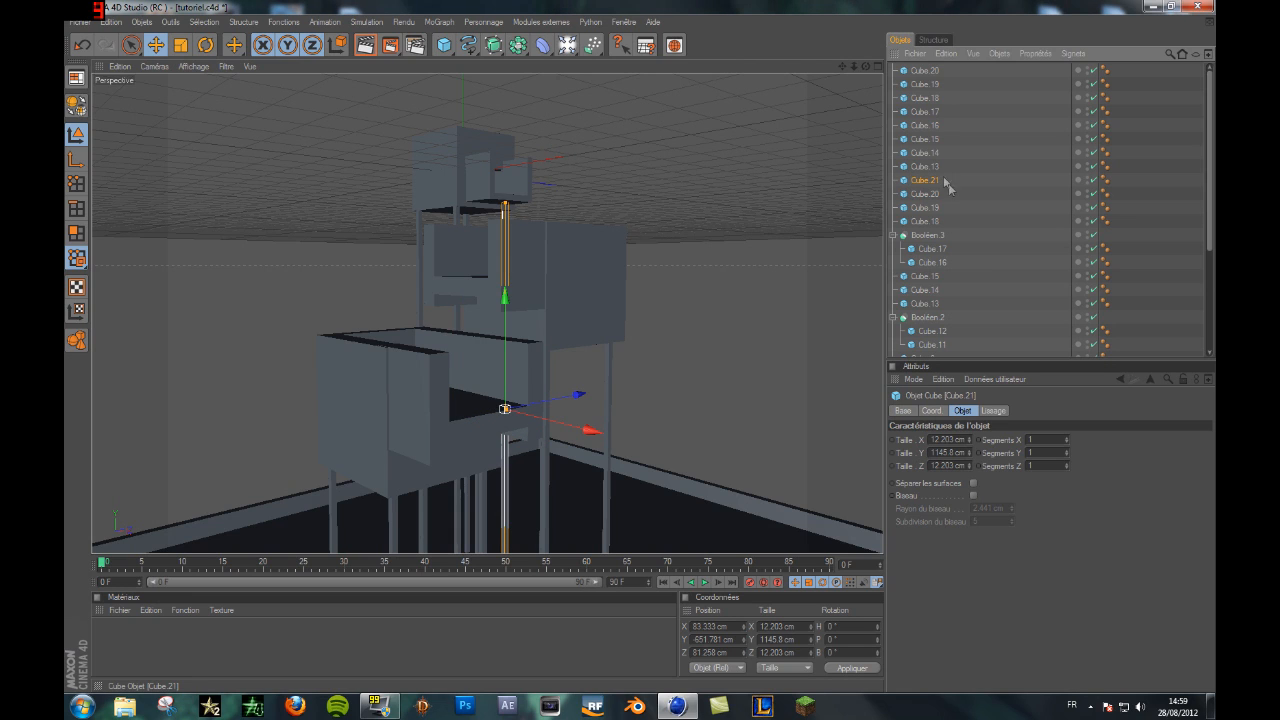
Step: Rename the cube directly above Cube.21 in the object list as Cube.22 and the following one upwards as Cube.23
double_click(930, 166)
key(Right)
key(BackSpace)
key(BackSpace)
text(2)
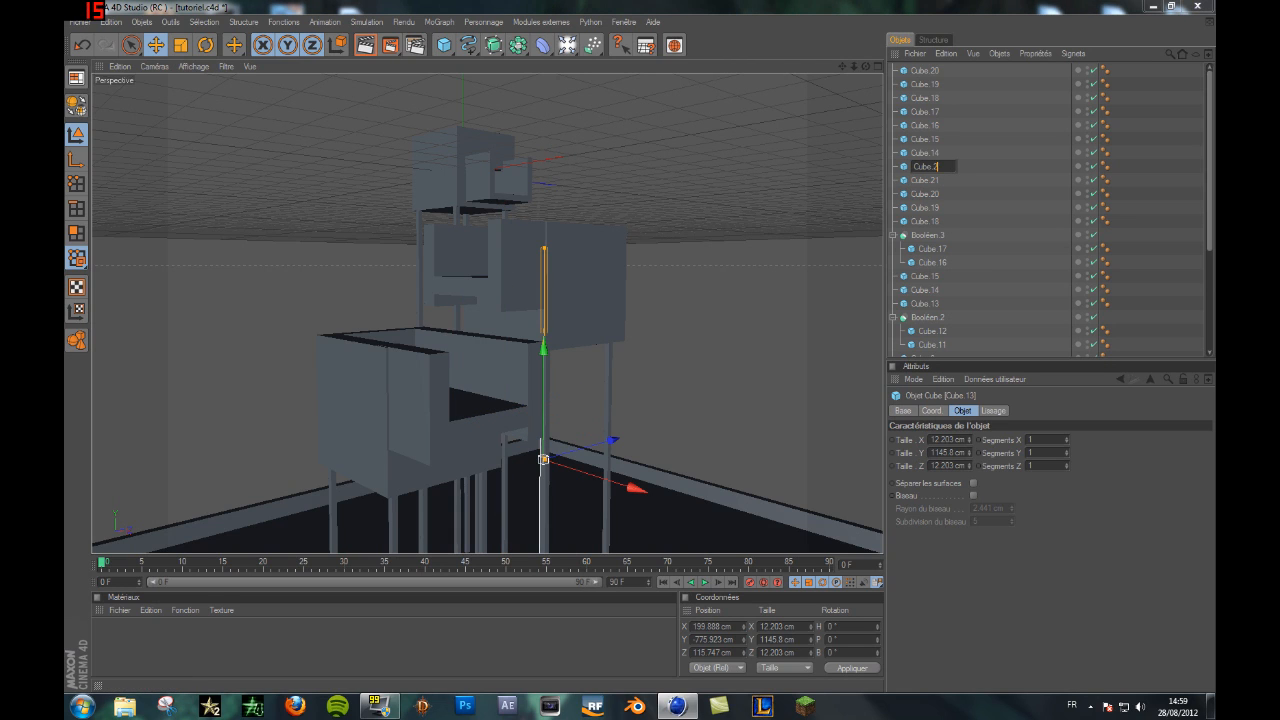
text(2)
key(Return)
double_click(930, 152)
key(Right)
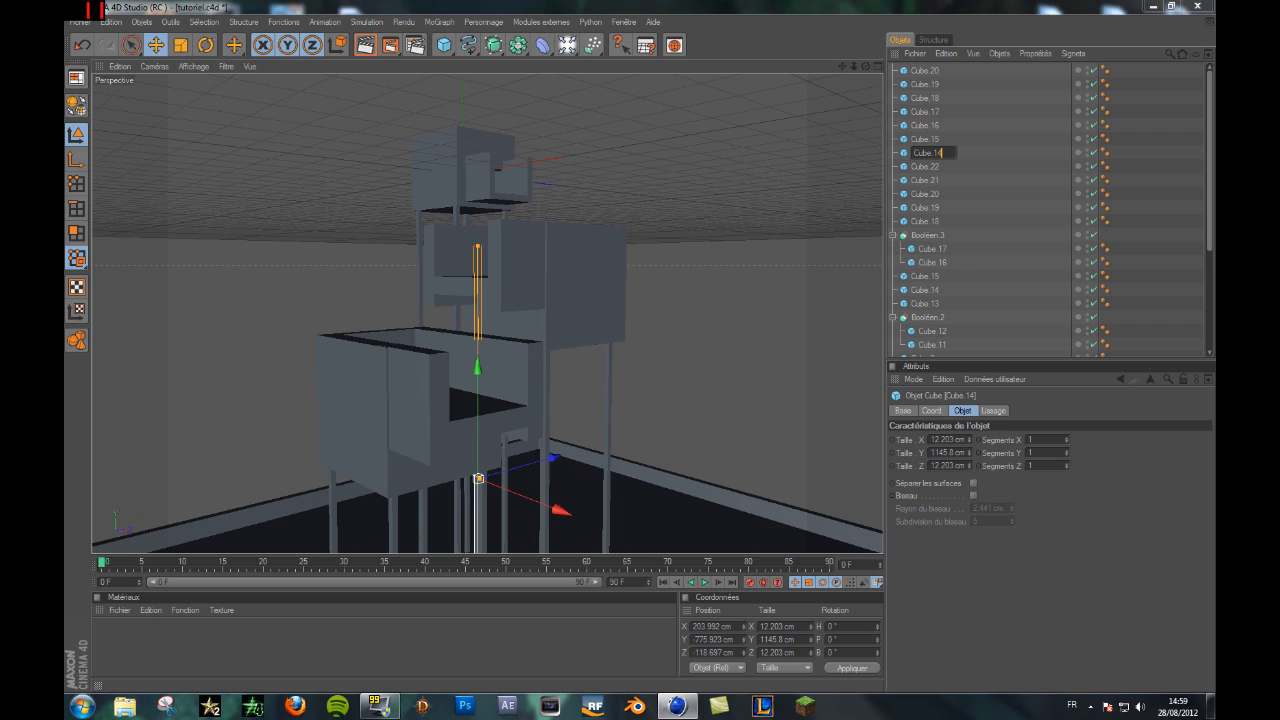
text(23)
key(Return)
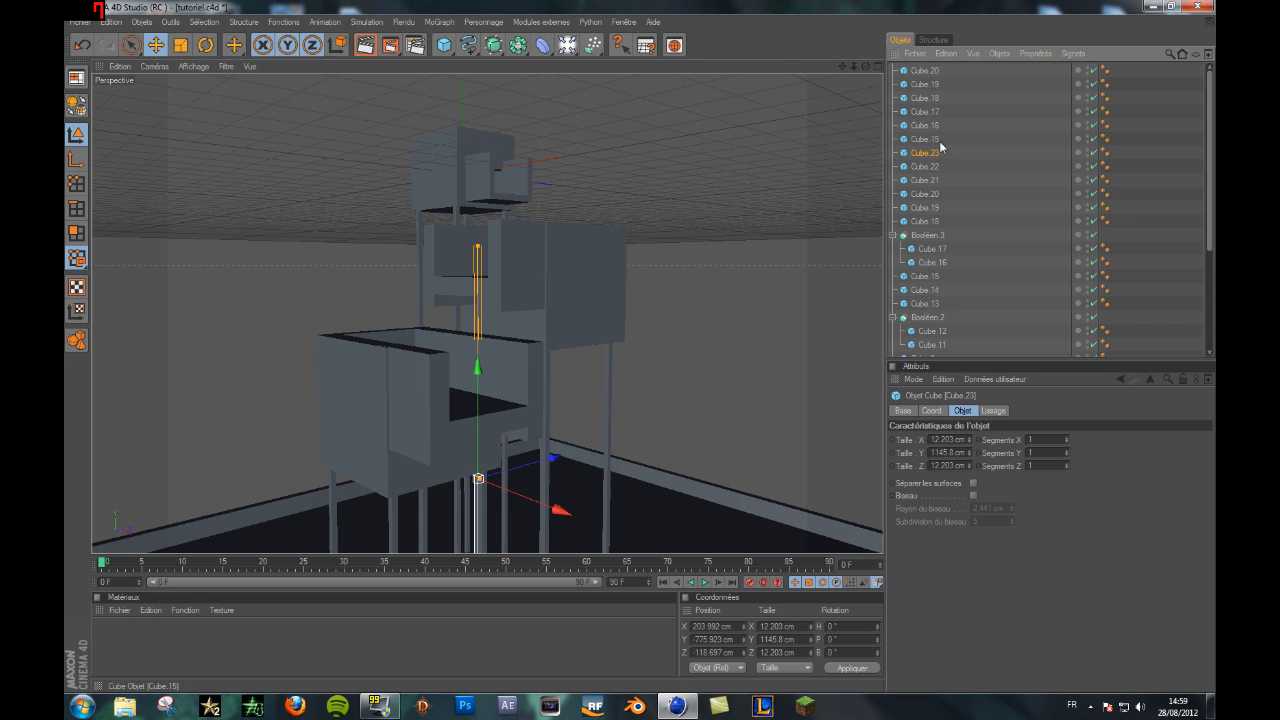
Step: Rename the cube directly above Cube.23 as Cube.24 and the one above that as Cube.25
double_click(930, 139)
key(Right)
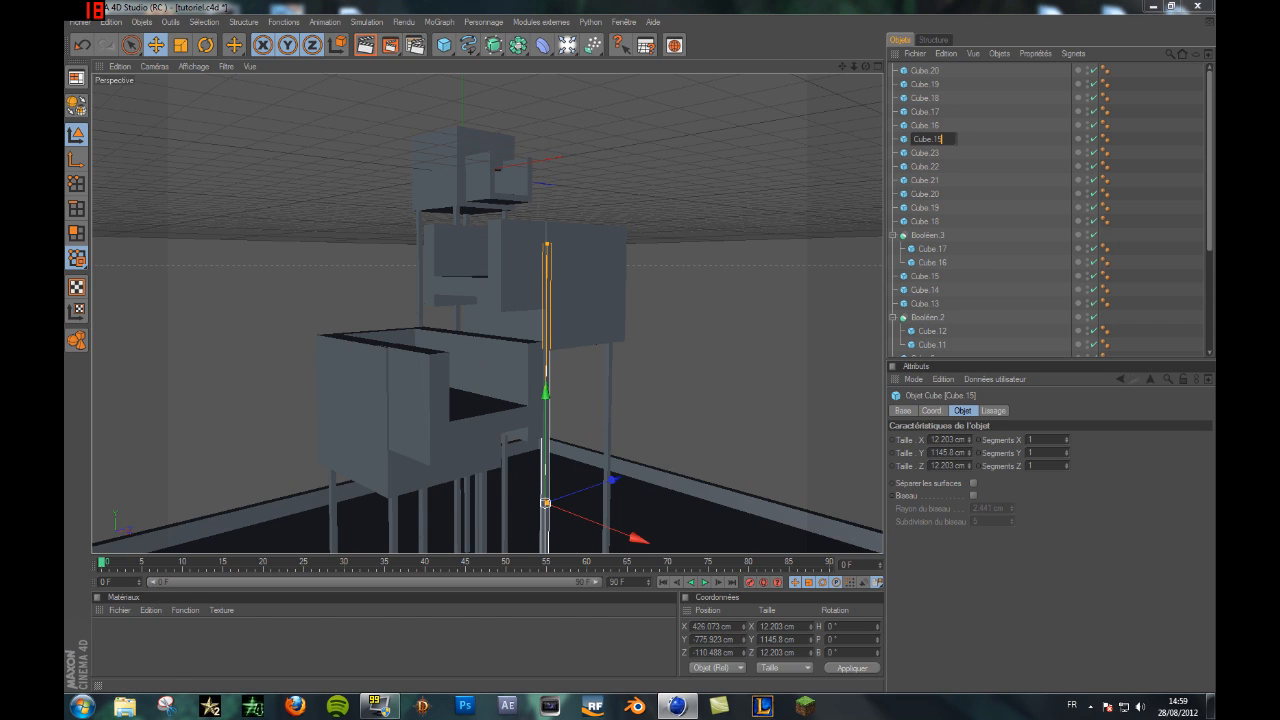
text(24)
key(Return)
double_click(930, 125)
key(Right)
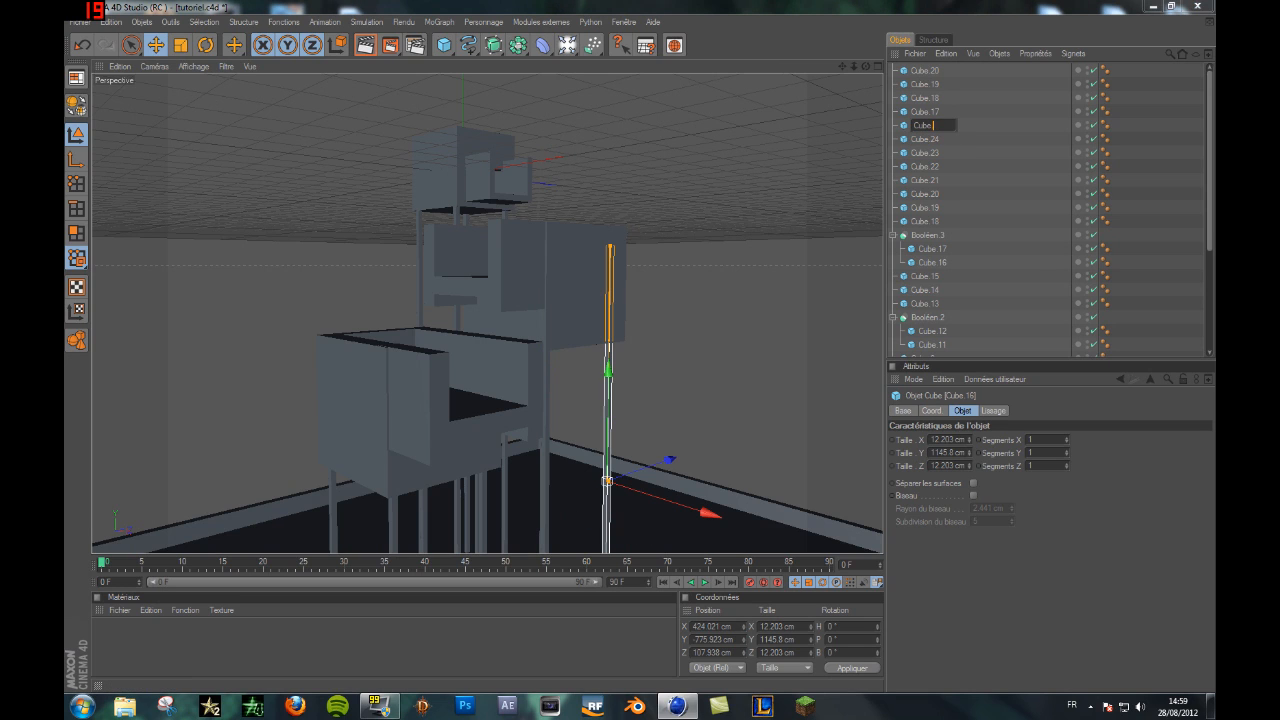
text(25)
key(Return)
Step: Rename the cube directly above Cube.25 as Cube.26 and the one above that as Cube.27
double_click(941, 110)
key(Right)
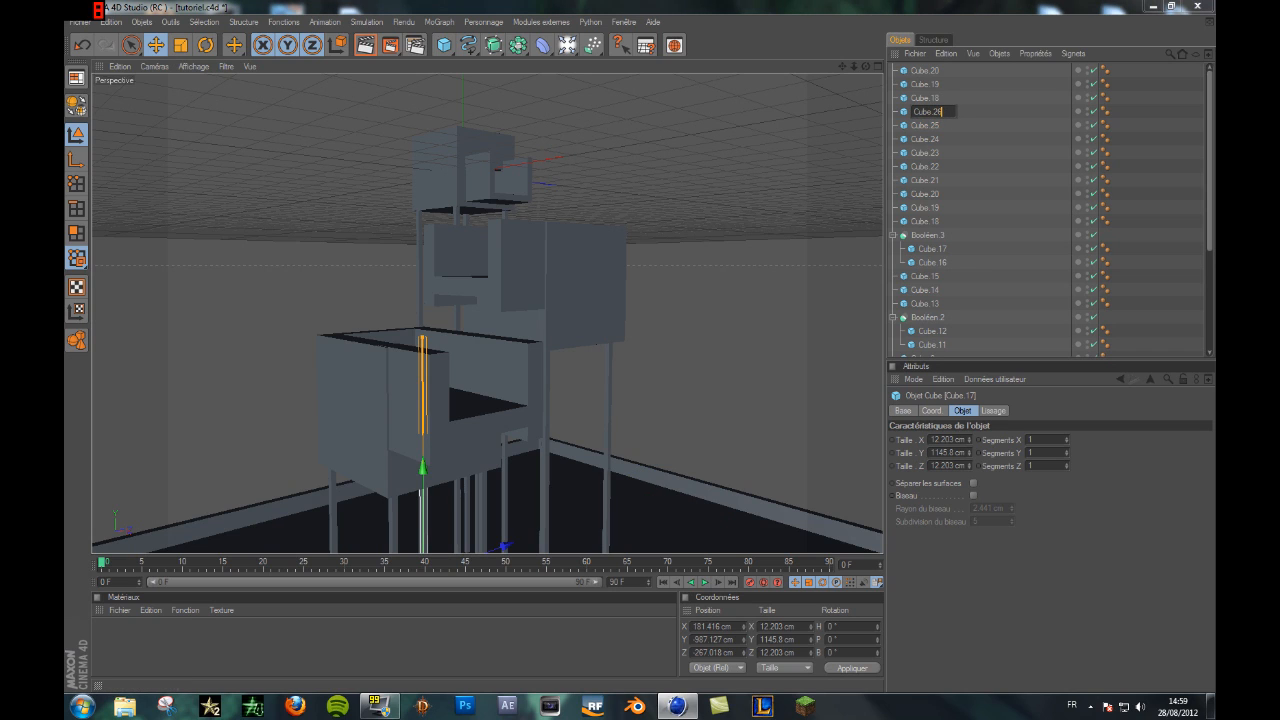
text(26)
key(Return)
double_click(941, 98)
key(Right)
key(BackSpace)
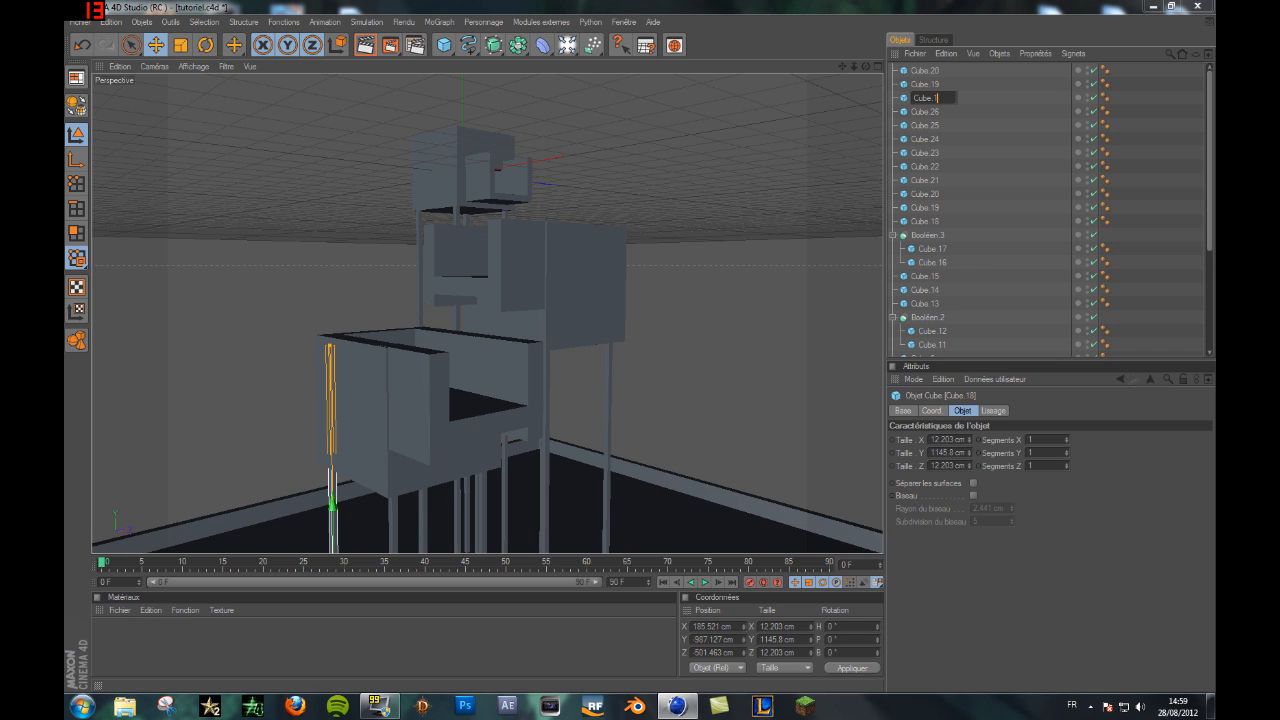
text(27)
key(Return)
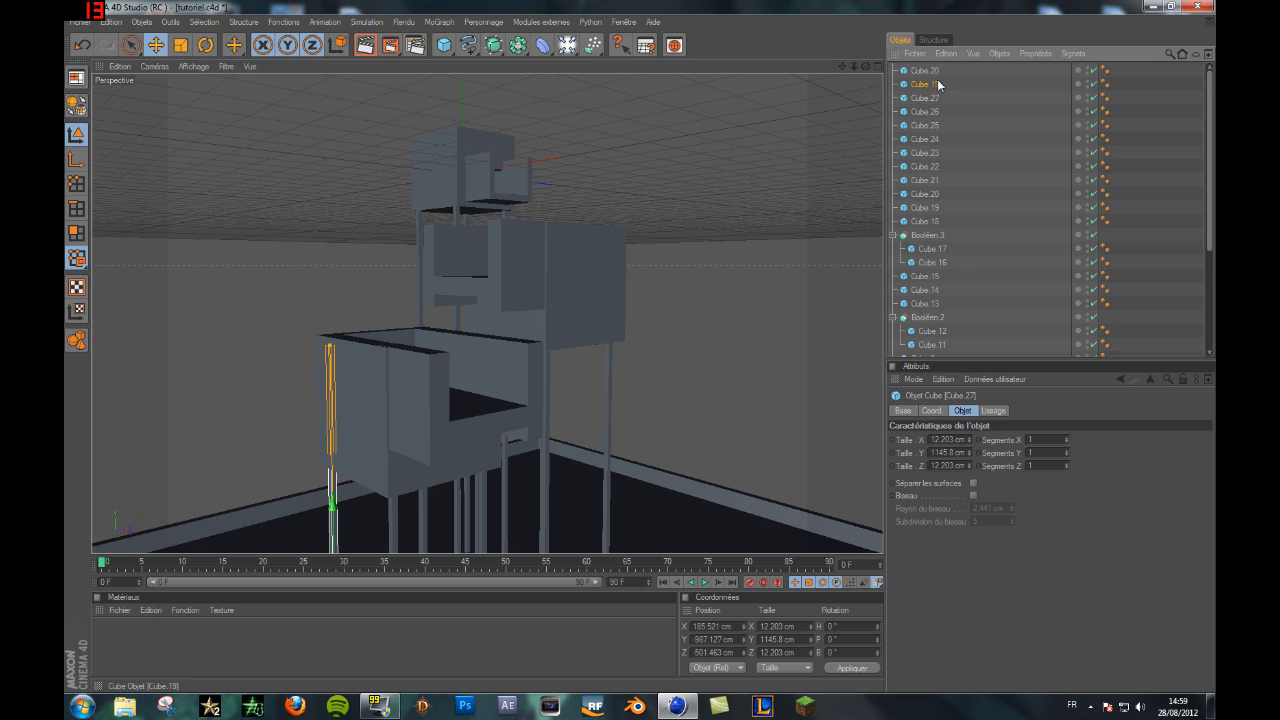
Step: Rename the second cube of the object list as Cube.28 and the topmost cube as Cube.29
double_click(941, 84)
key(Right)
key(BackSpace)
key(BackSpace)
text(28)
key(Return)
double_click(935, 70)
key(Right)
key(BackSpace)
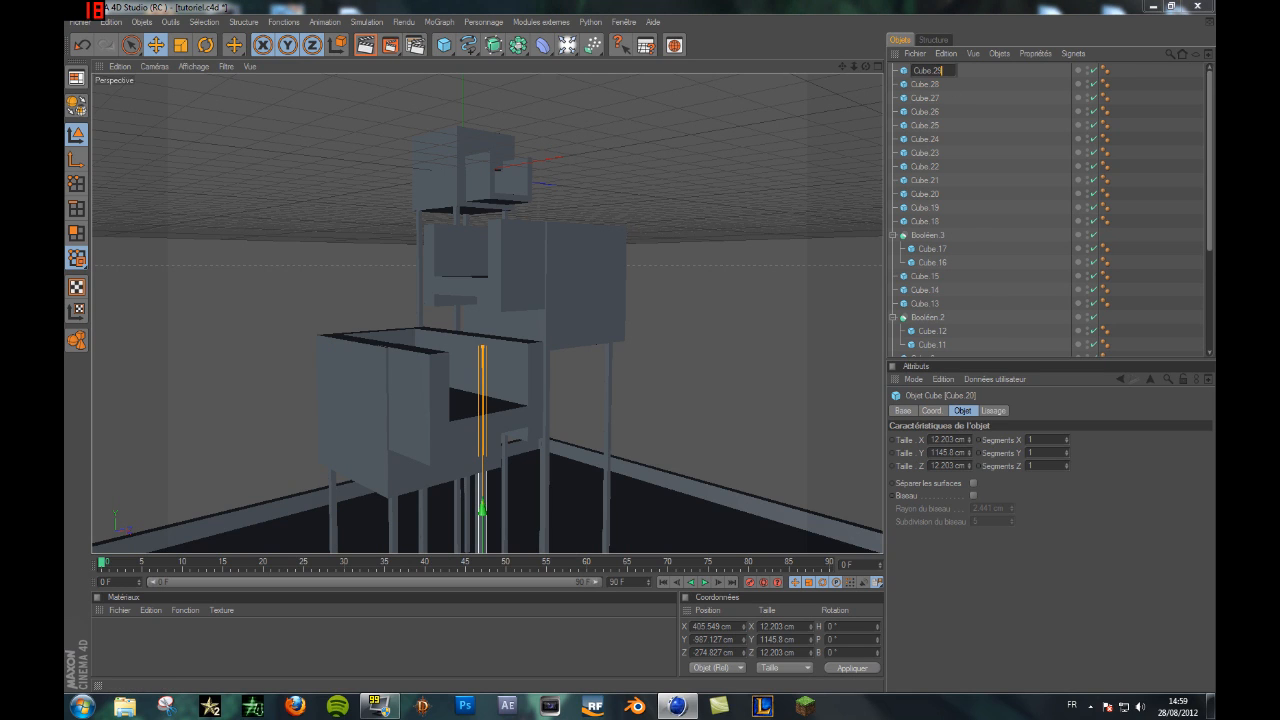
text(9)
key(Return)
Step: Check the renumbered object list and the tower model, and open the RealFlow SD Exporter
scroll(1061, 211, down, 4)
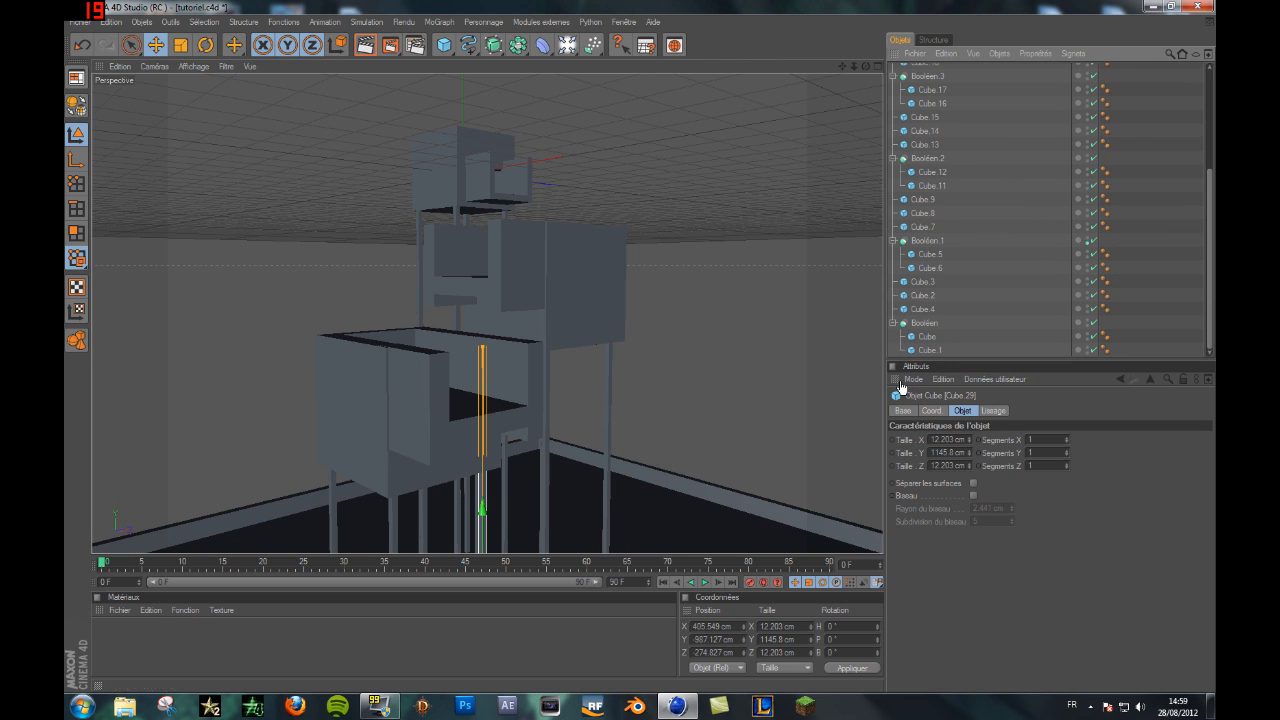
scroll(808, 280, down, 3)
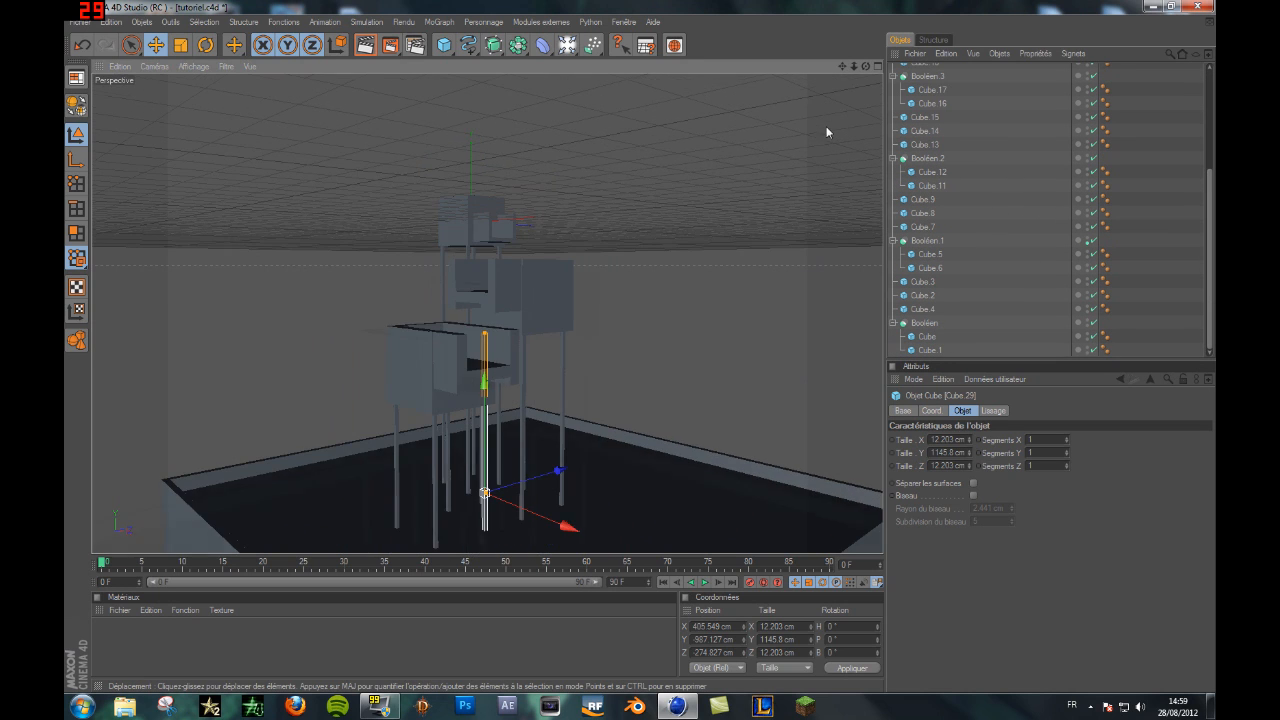
drag(842, 66, 762, 34)
scroll(841, 112, down, 2)
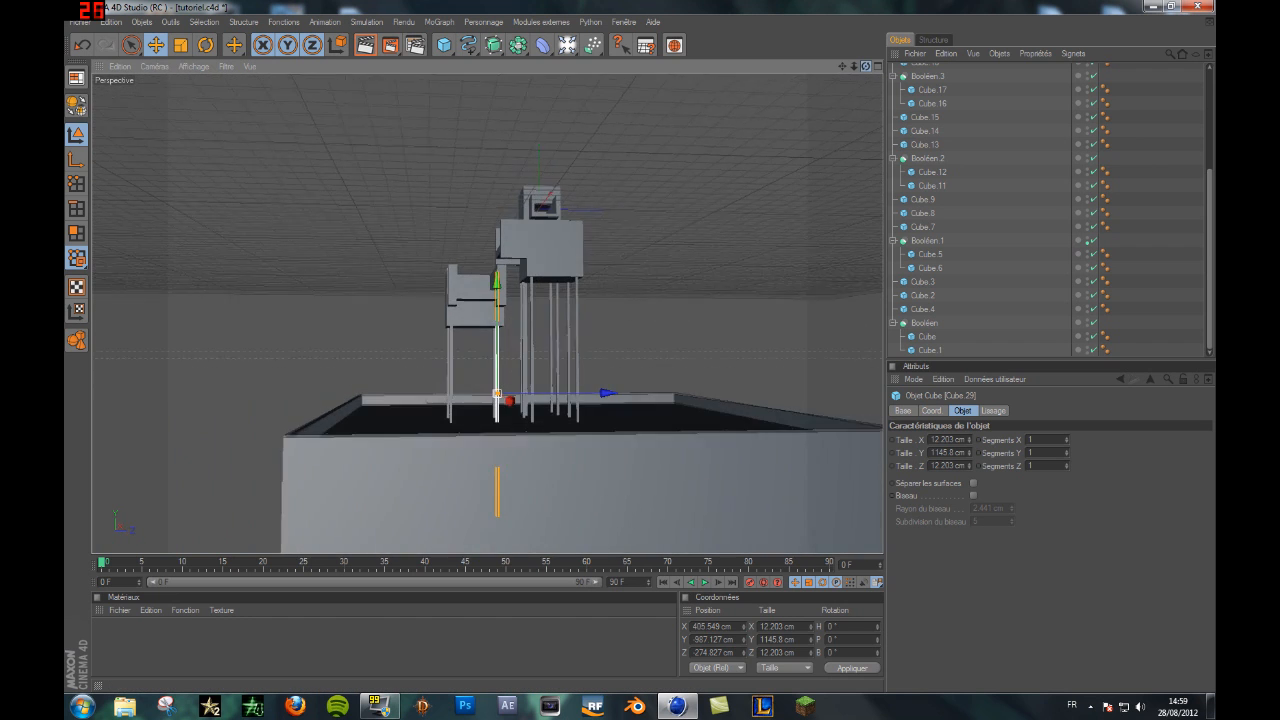
drag(841, 66, 761, 71)
drag(866, 66, 930, 95)
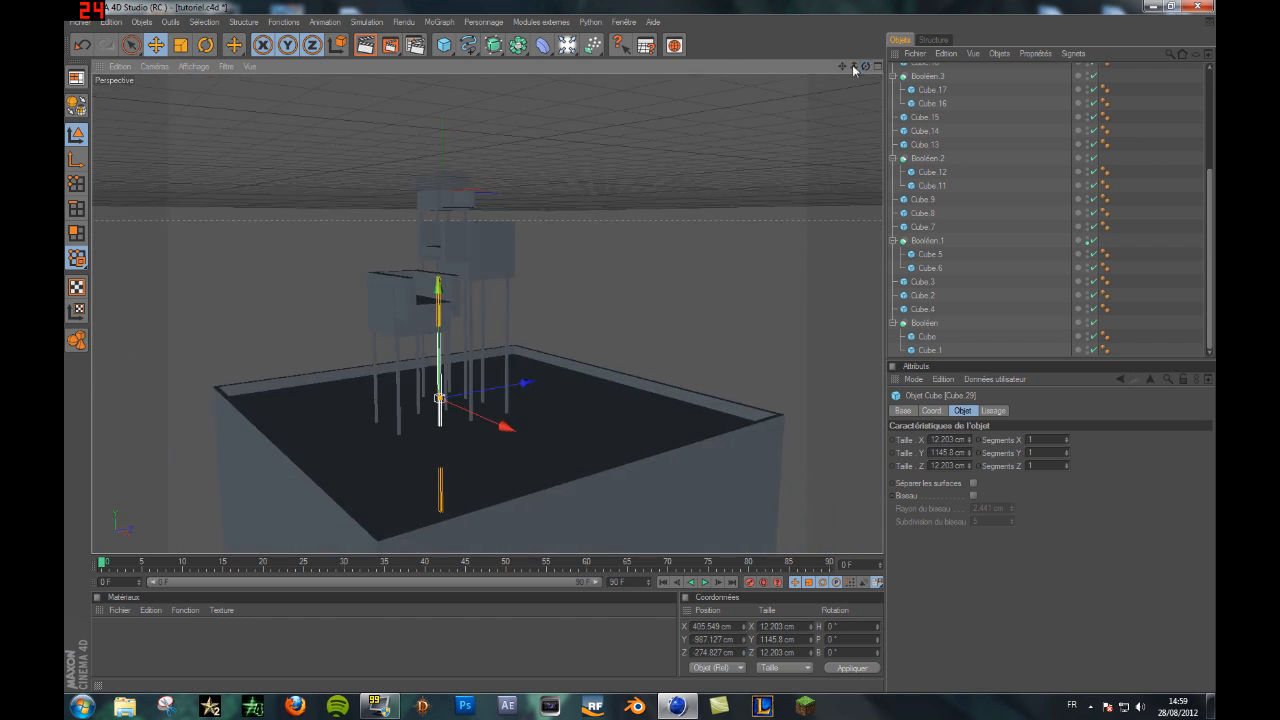
click(541, 22)
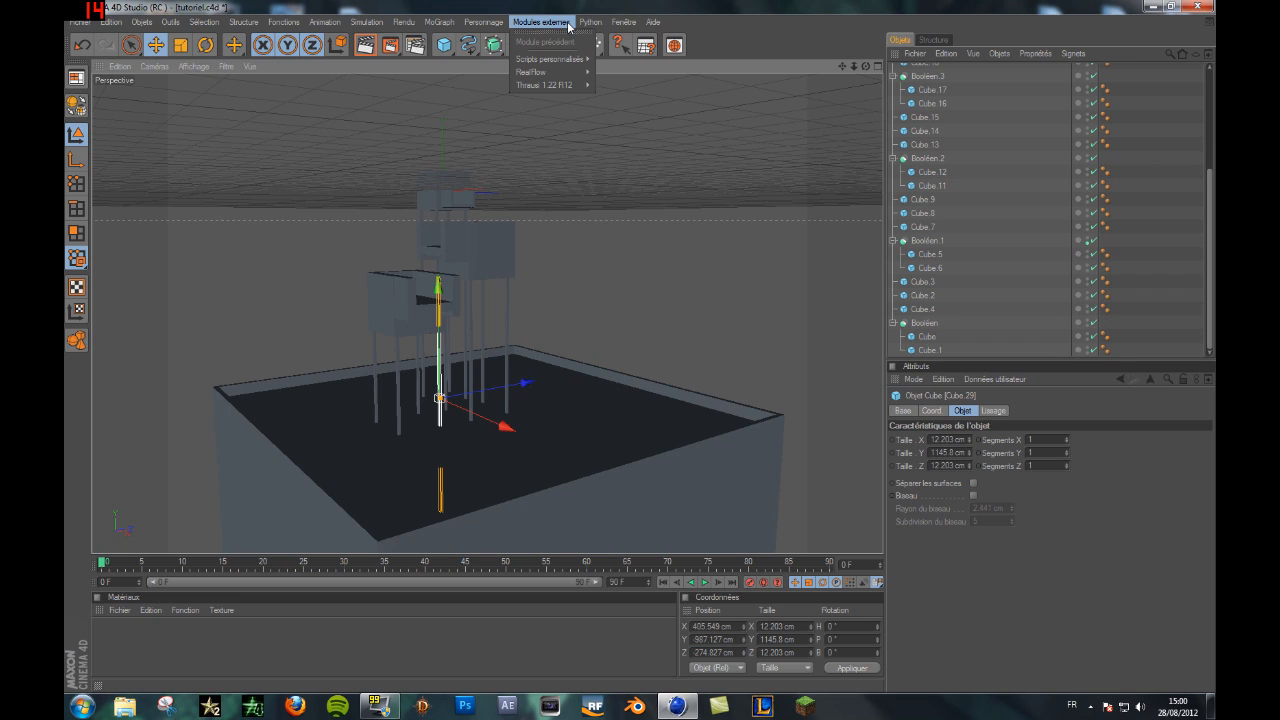
mouse_move(570, 60)
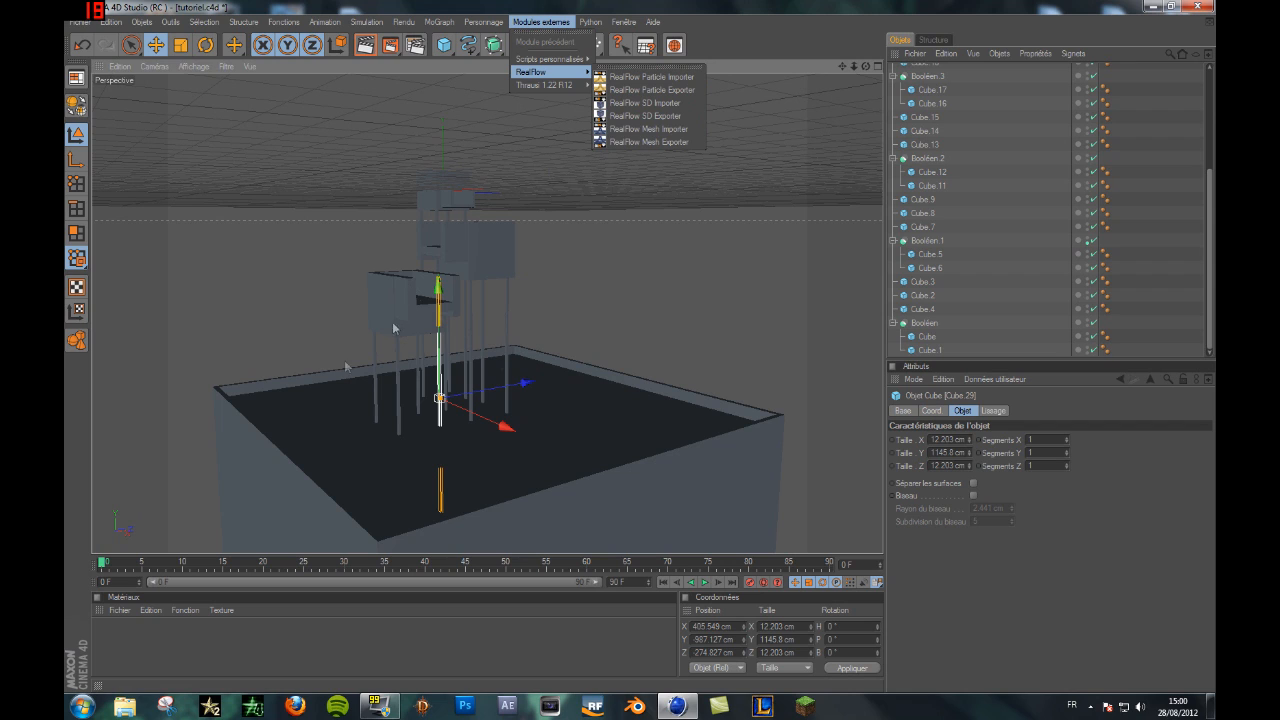
click(675, 117)
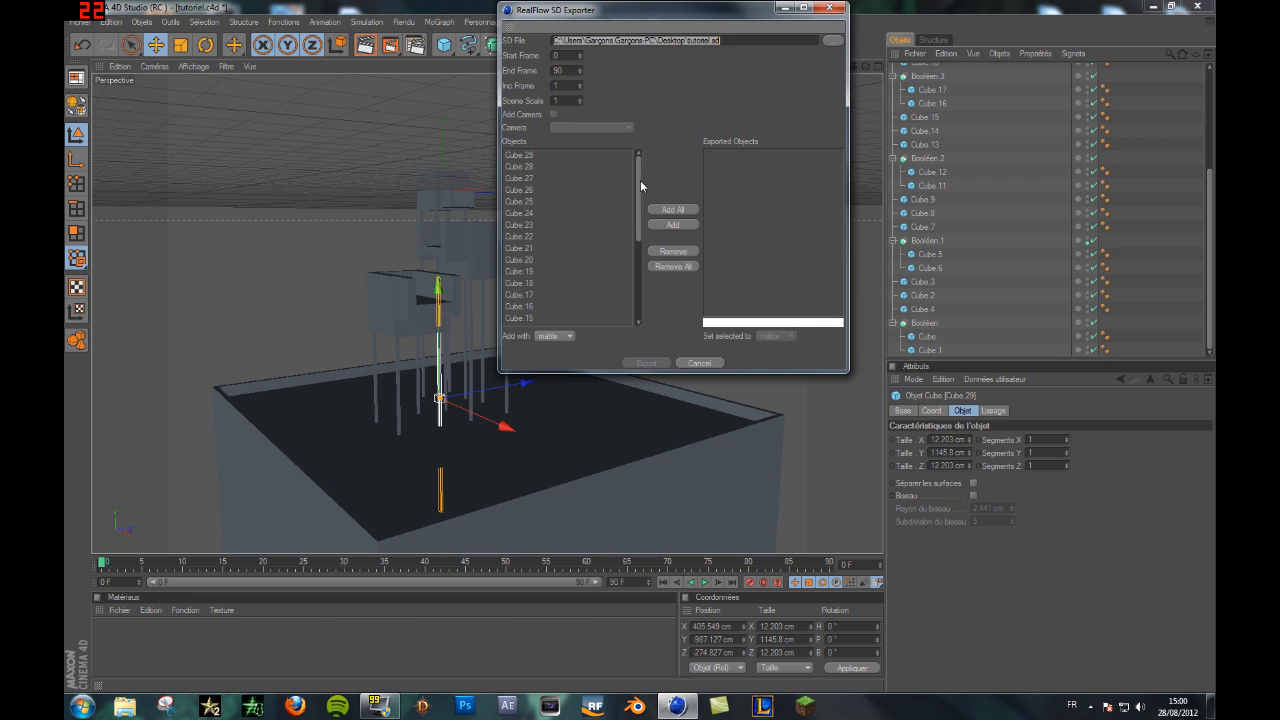
Step: Add all cubes to the exported objects, set the end frame to 1000 and export the SD file
drag(640, 200, 636, 290)
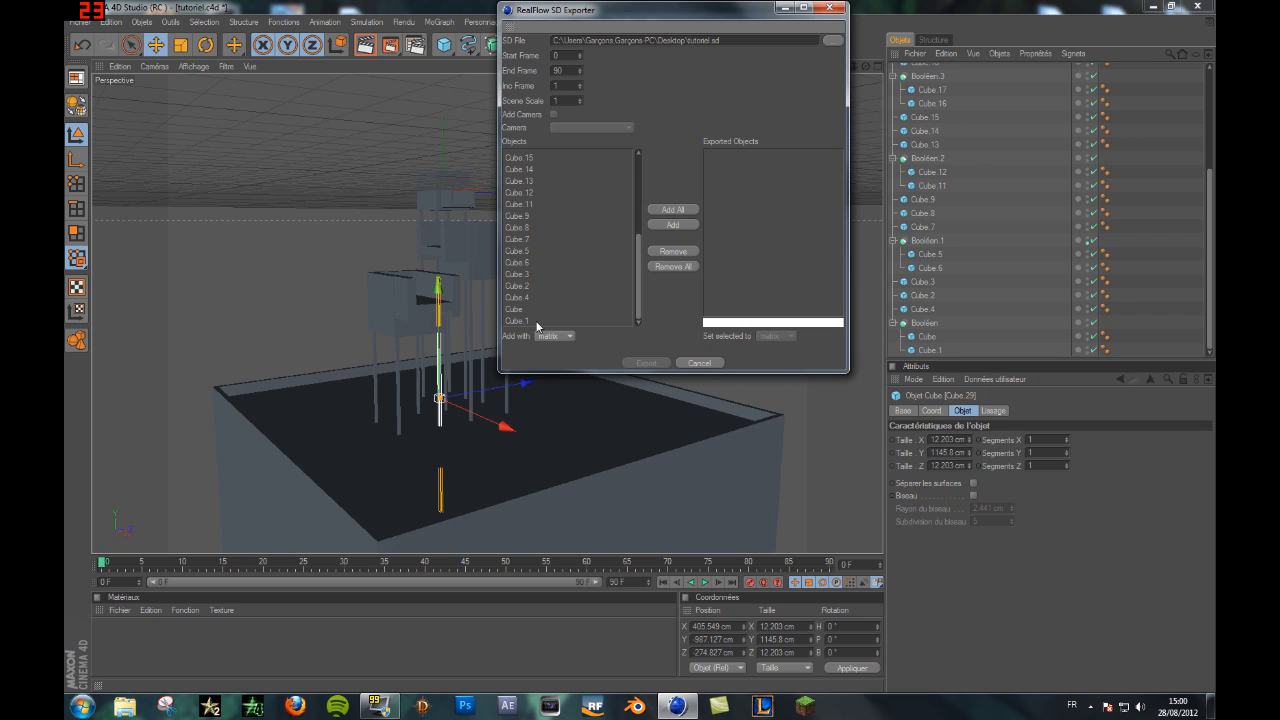
click(681, 211)
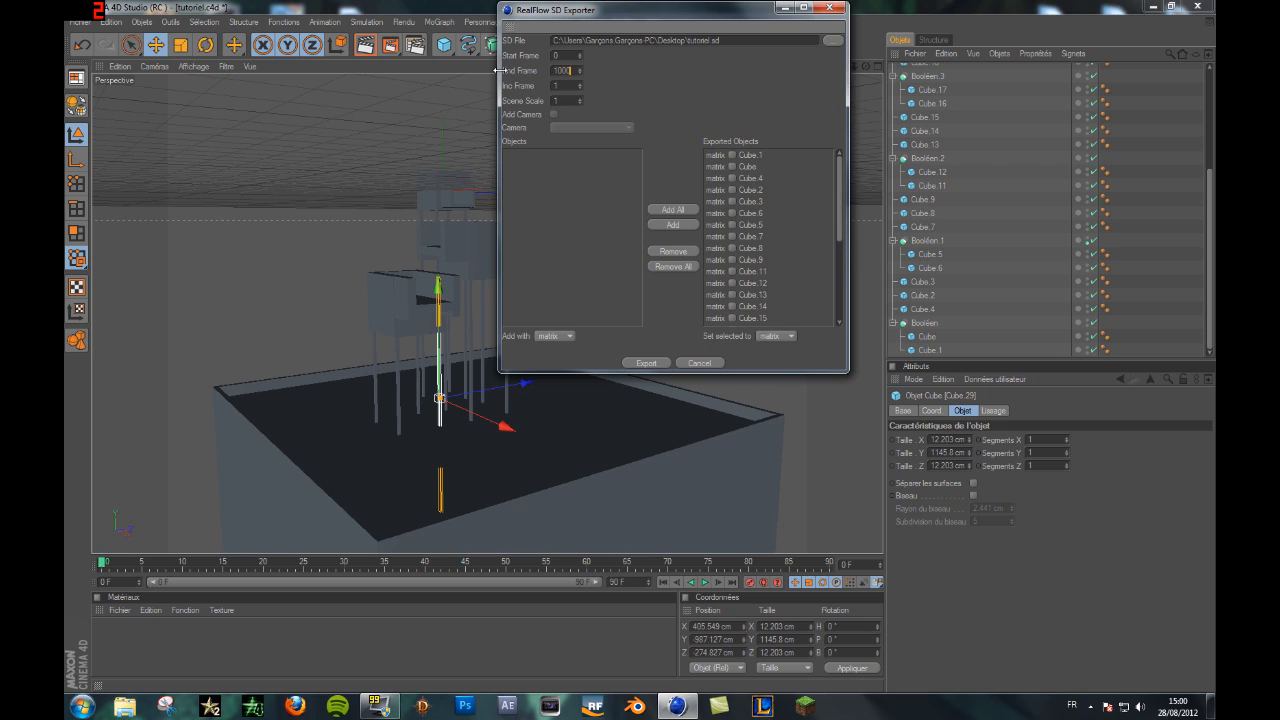
click(642, 361)
click(656, 364)
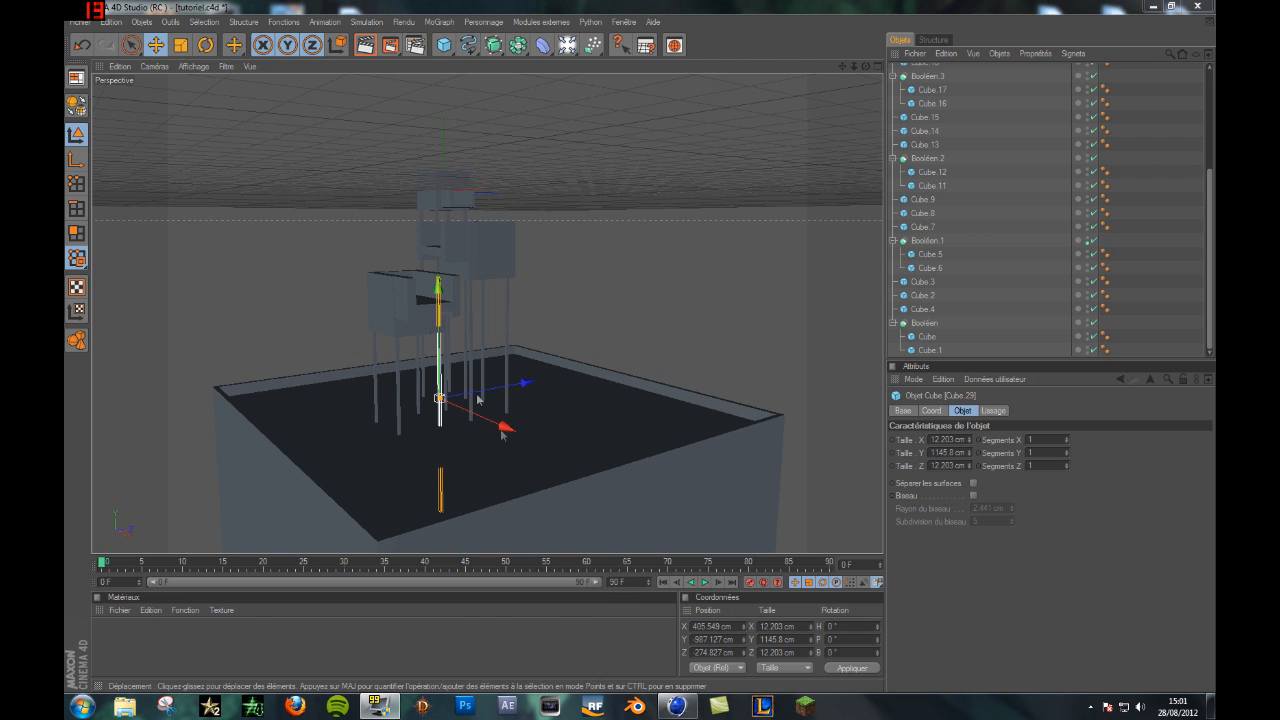
Step: Switch to RealFlow and create a new project named Tutoriel
click(1145, 6)
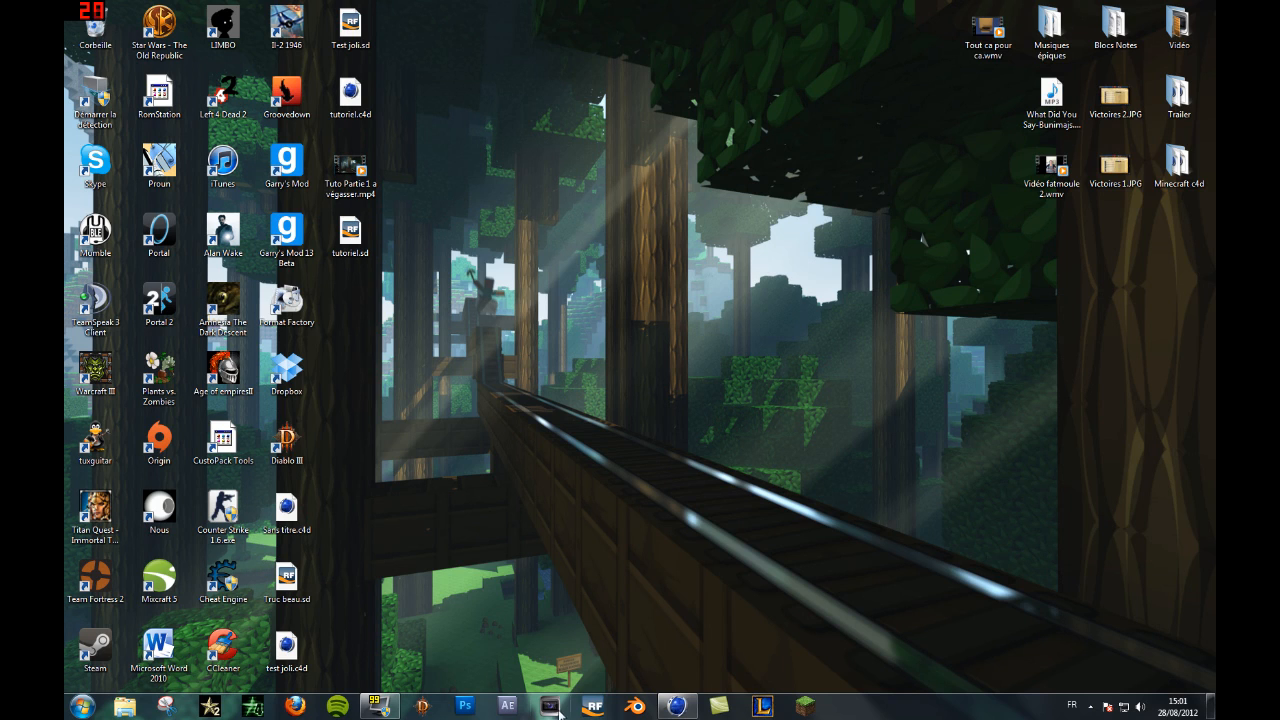
click(603, 708)
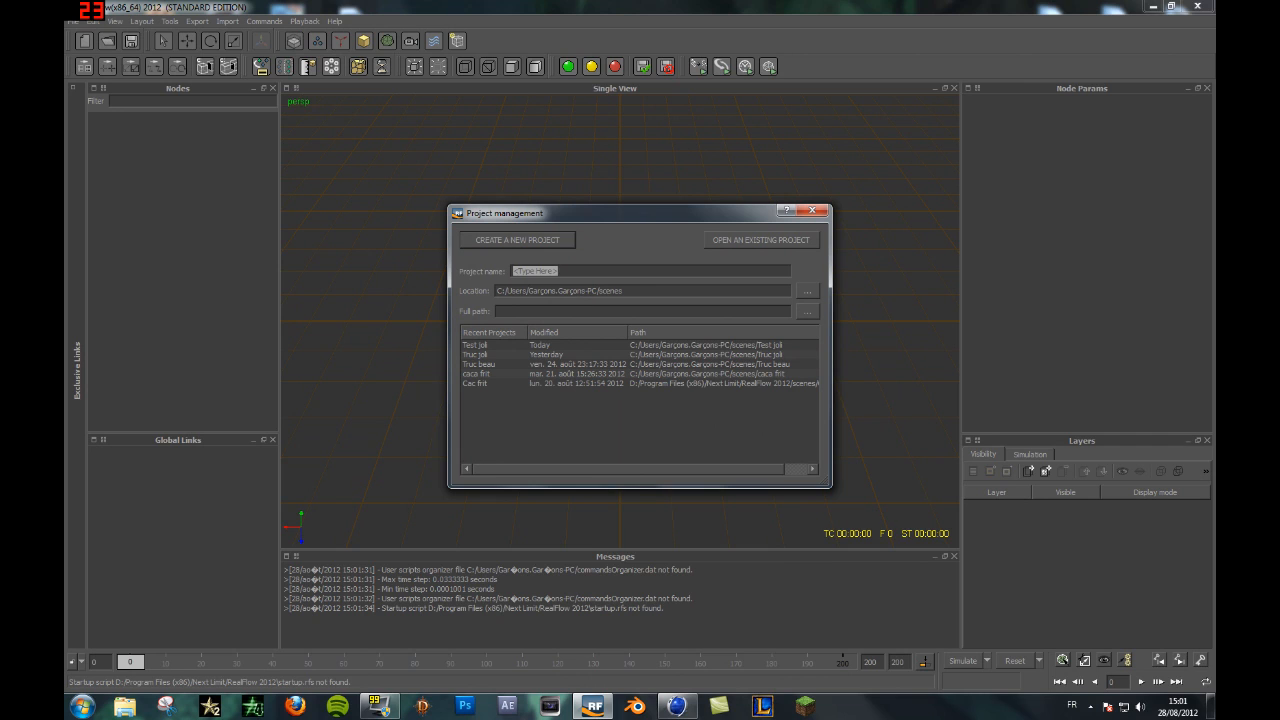
text(Tuto)
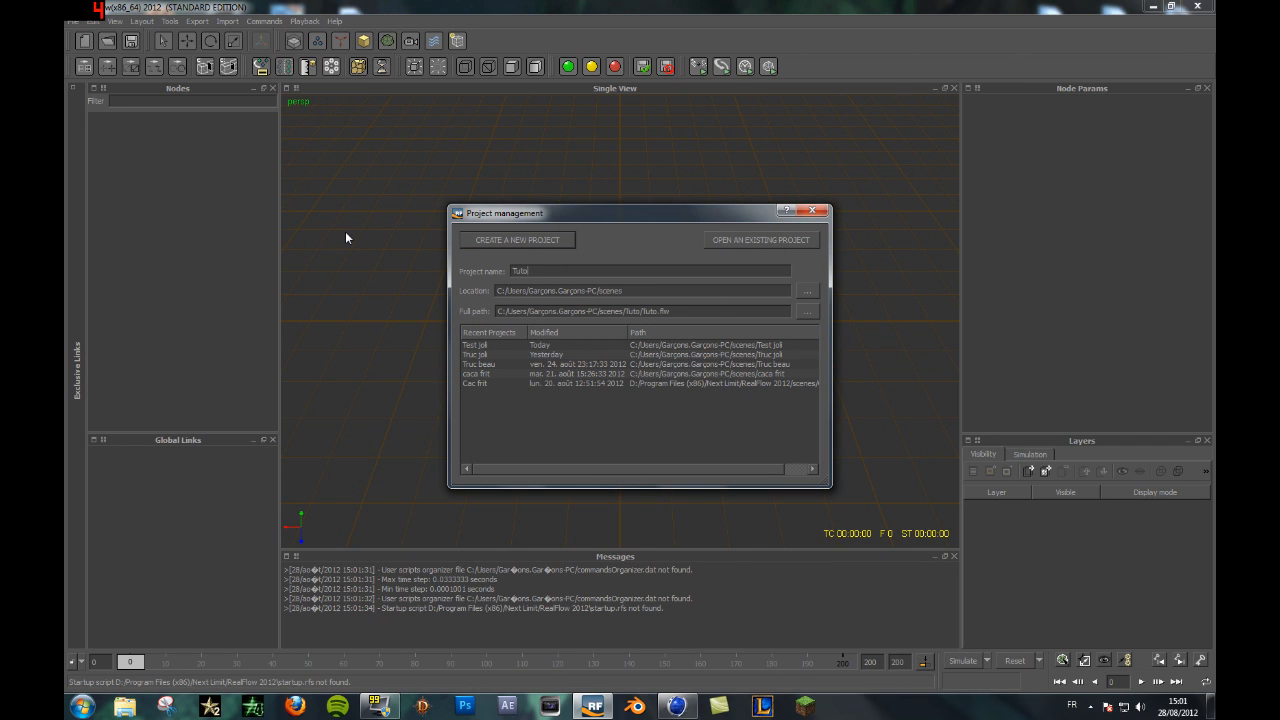
text(riel)
key(Return)
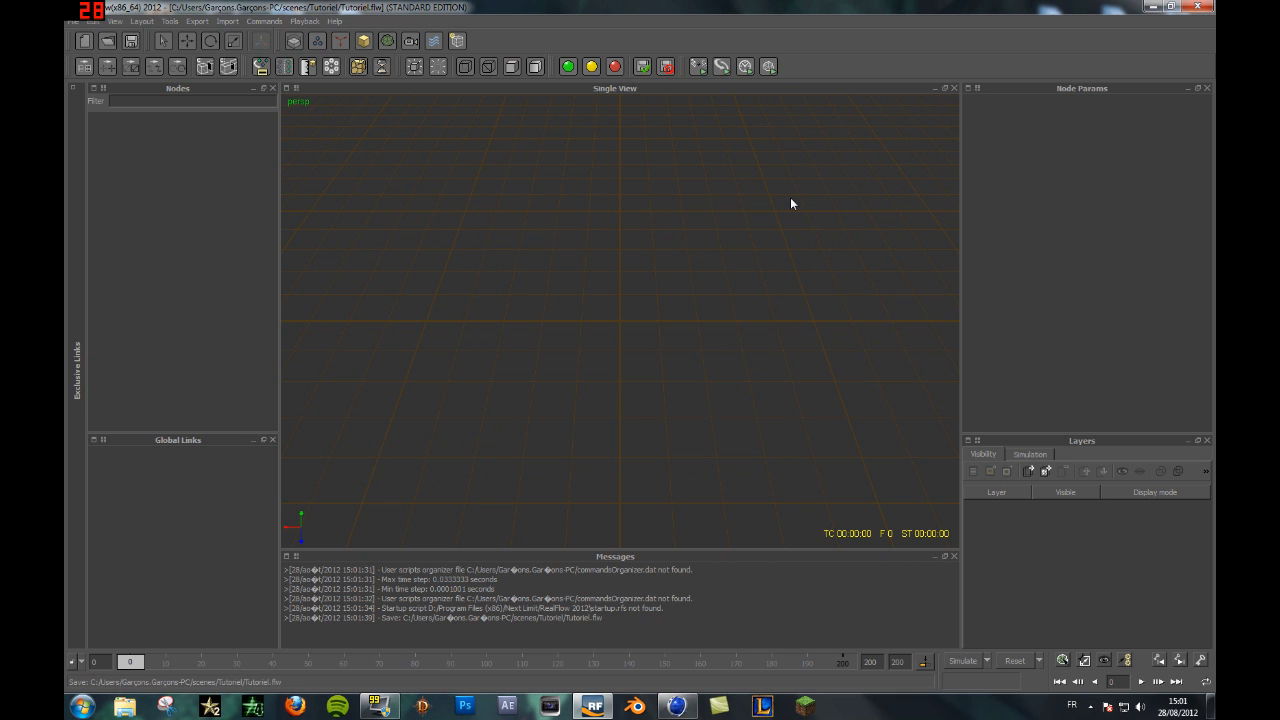
alt+drag(757, 266, 596, 240)
alt+drag(704, 260, 646, 237)
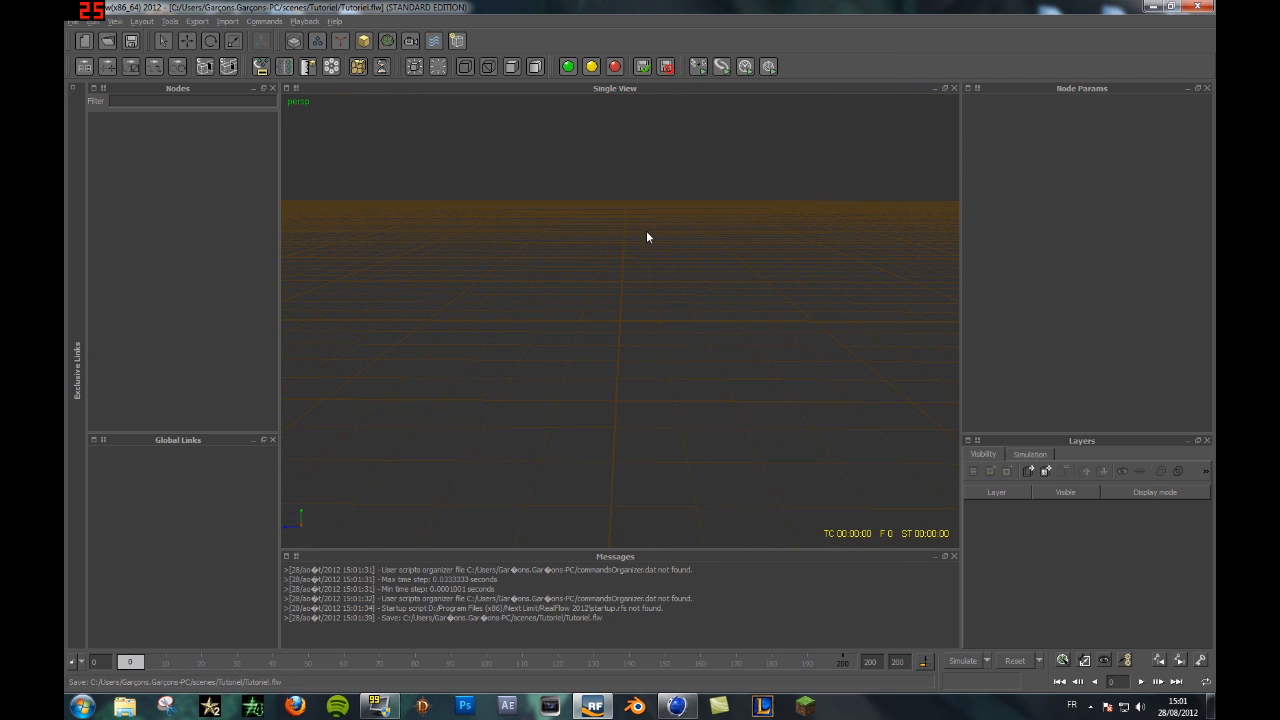
alt+drag(683, 228, 771, 201)
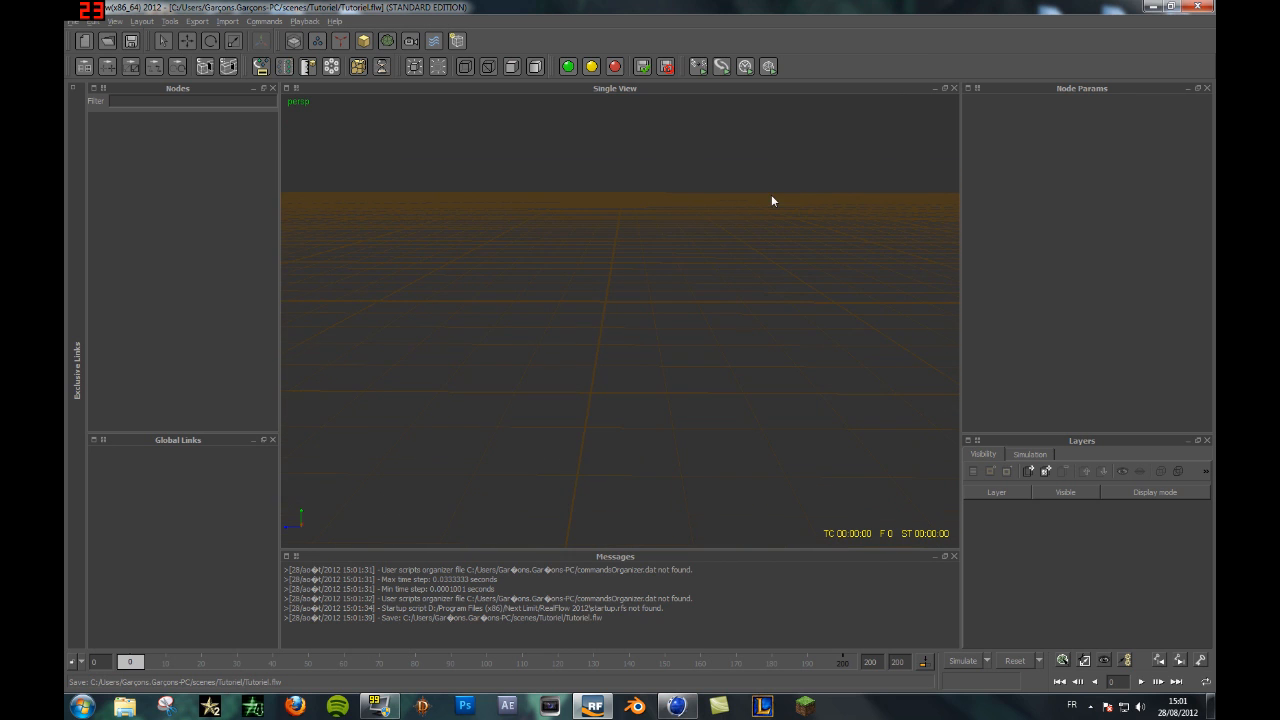
alt+right_drag(756, 195, 1030, 223)
alt+drag(785, 257, 650, 212)
click(318, 41)
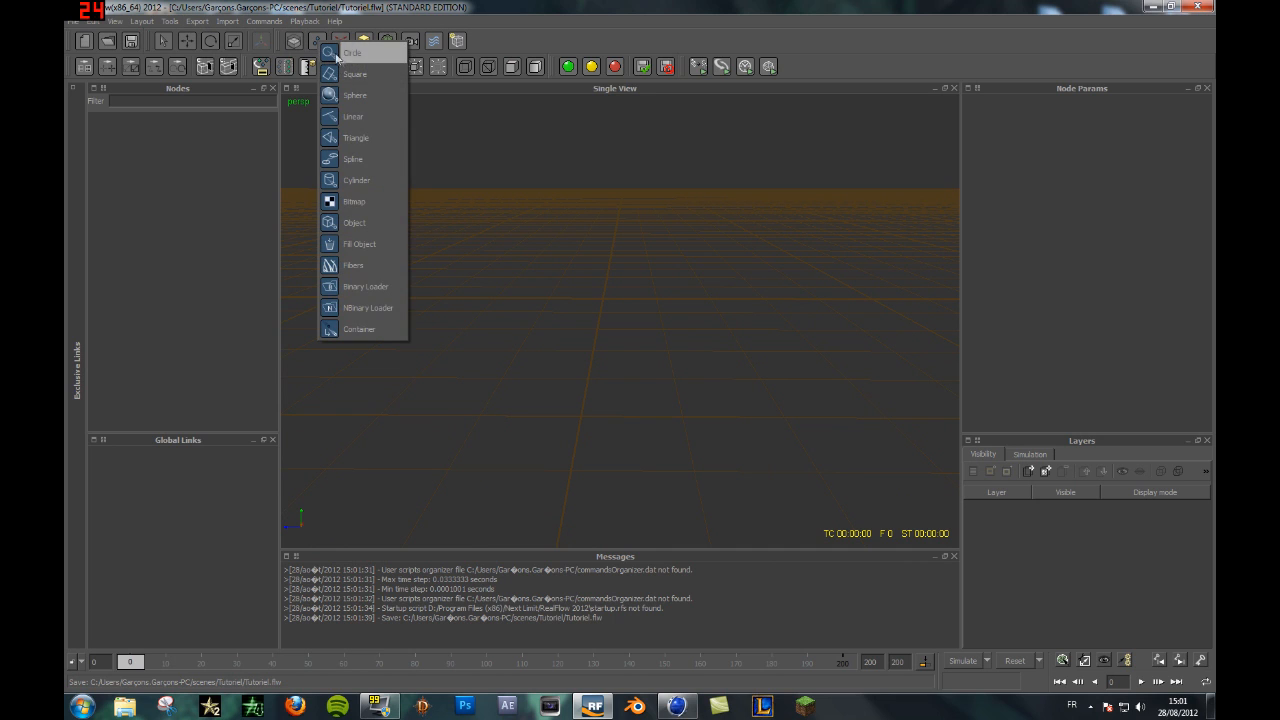
click(473, 49)
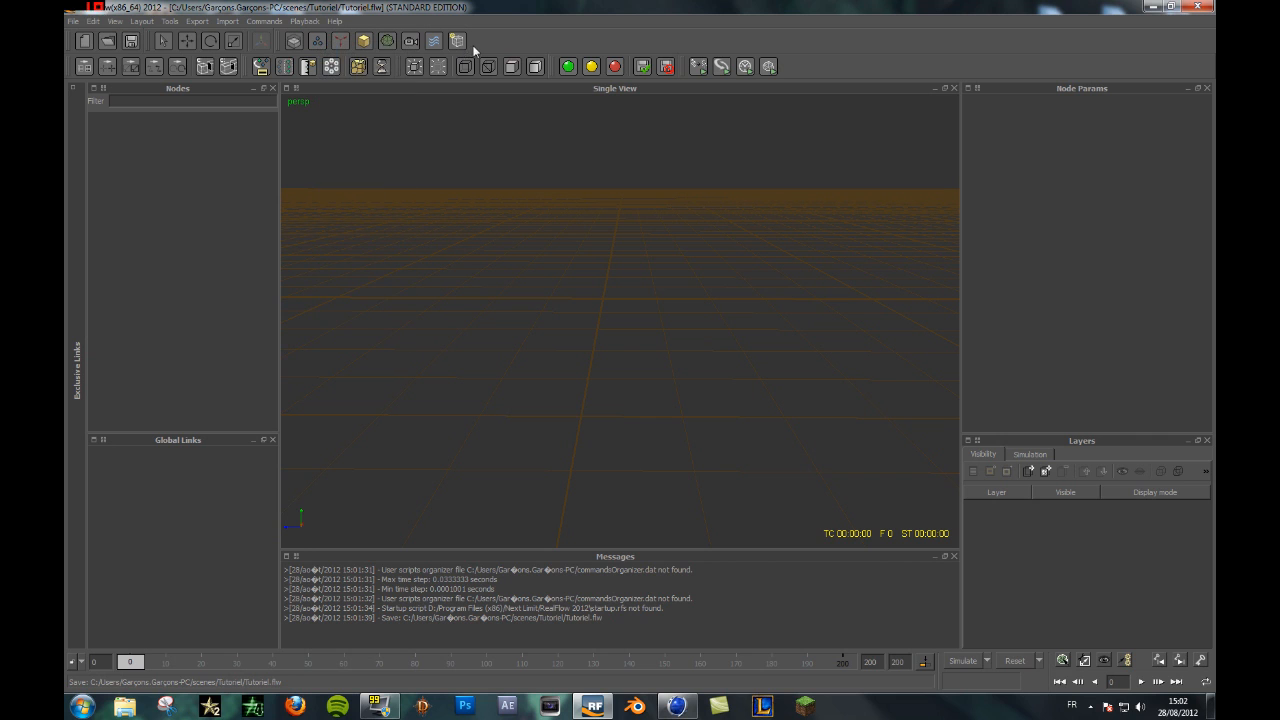
Step: Import the object file tutoriel.sd from the desktop (Bureau) into the scene
click(201, 22)
mouse_move(228, 21)
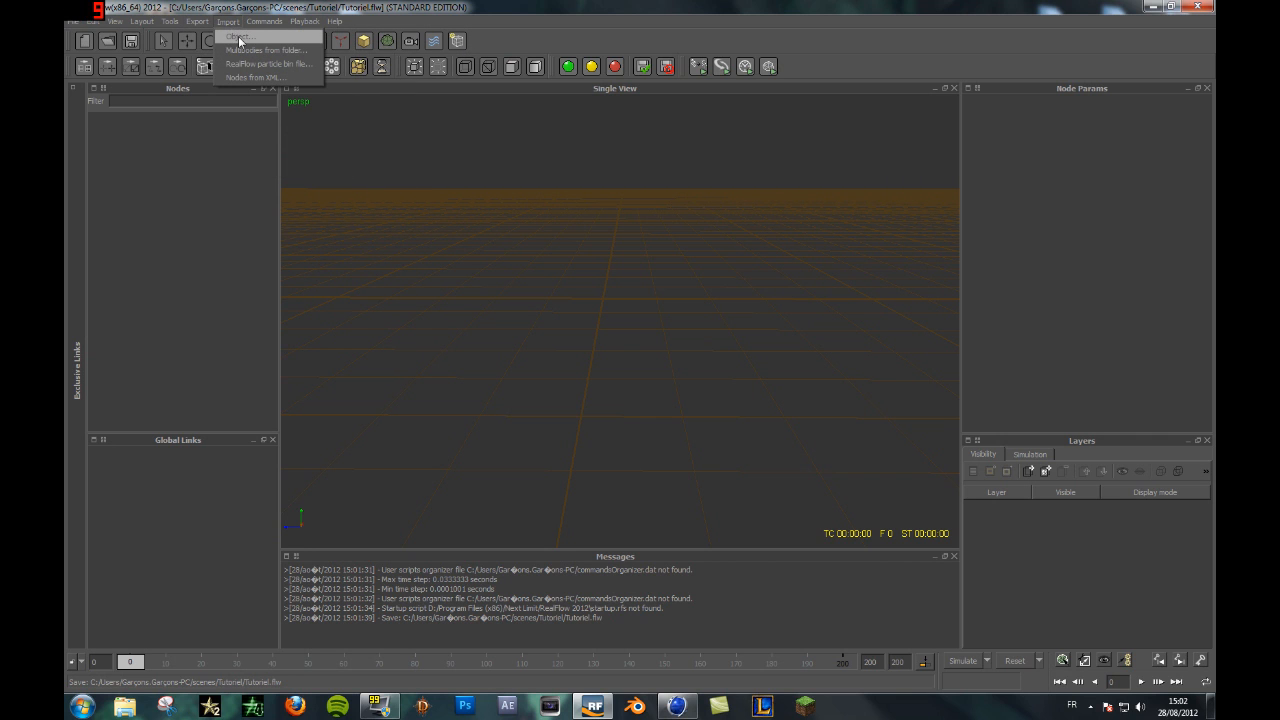
click(239, 38)
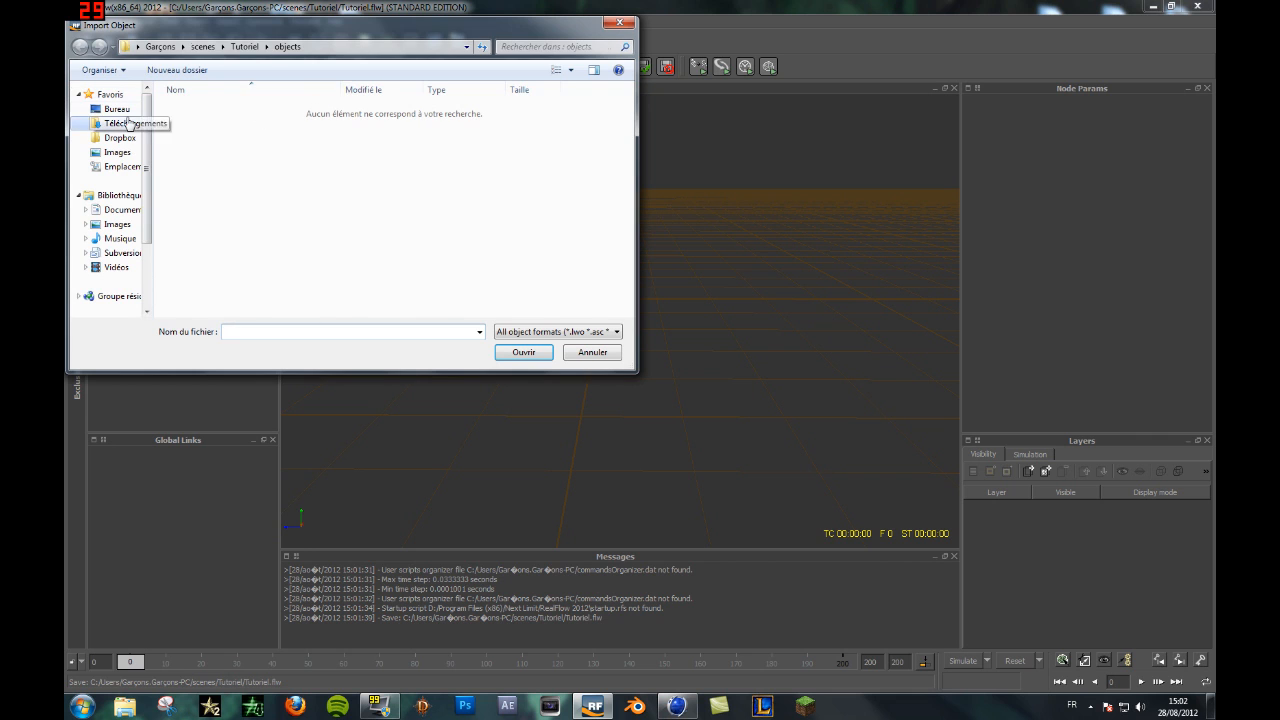
click(112, 108)
drag(627, 130, 627, 214)
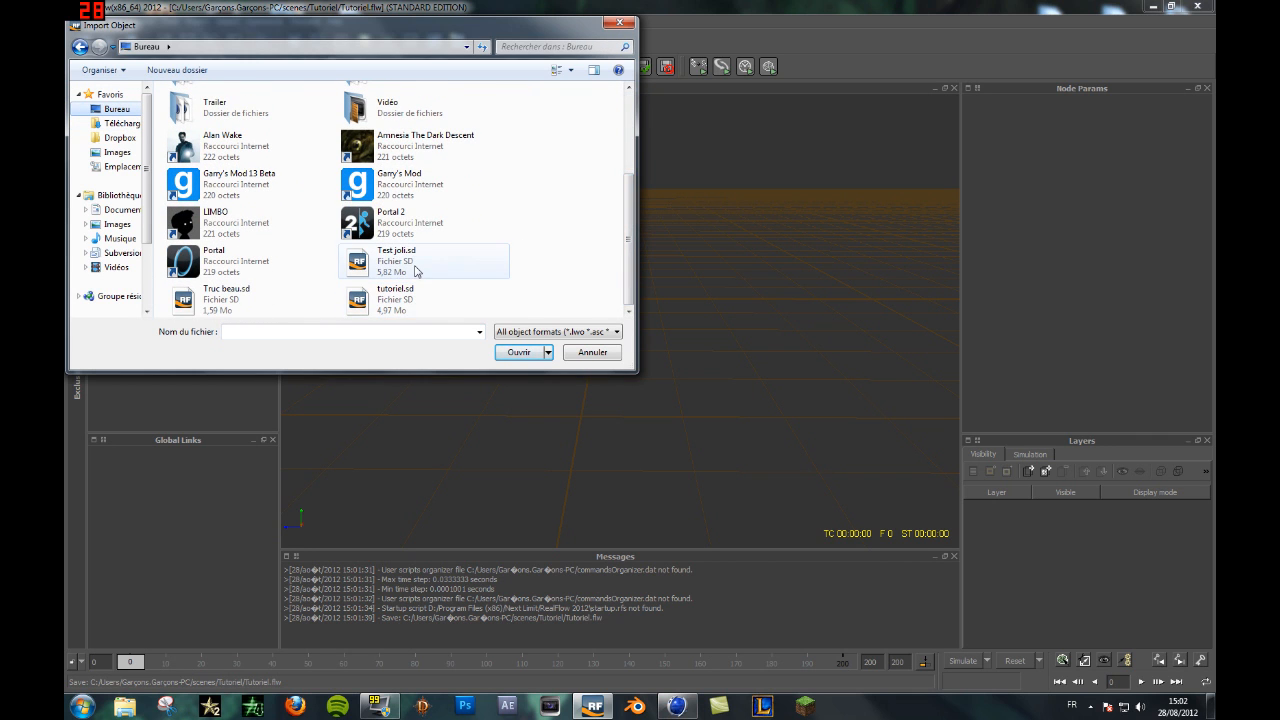
click(383, 307)
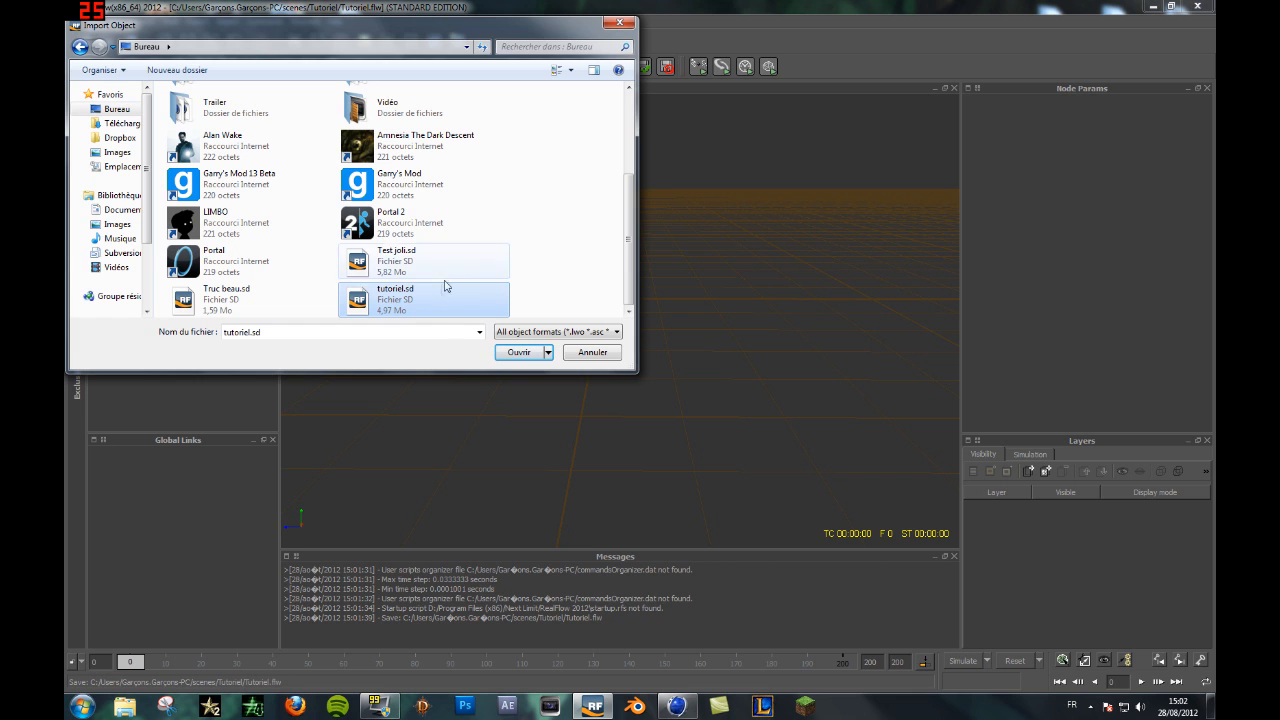
click(519, 352)
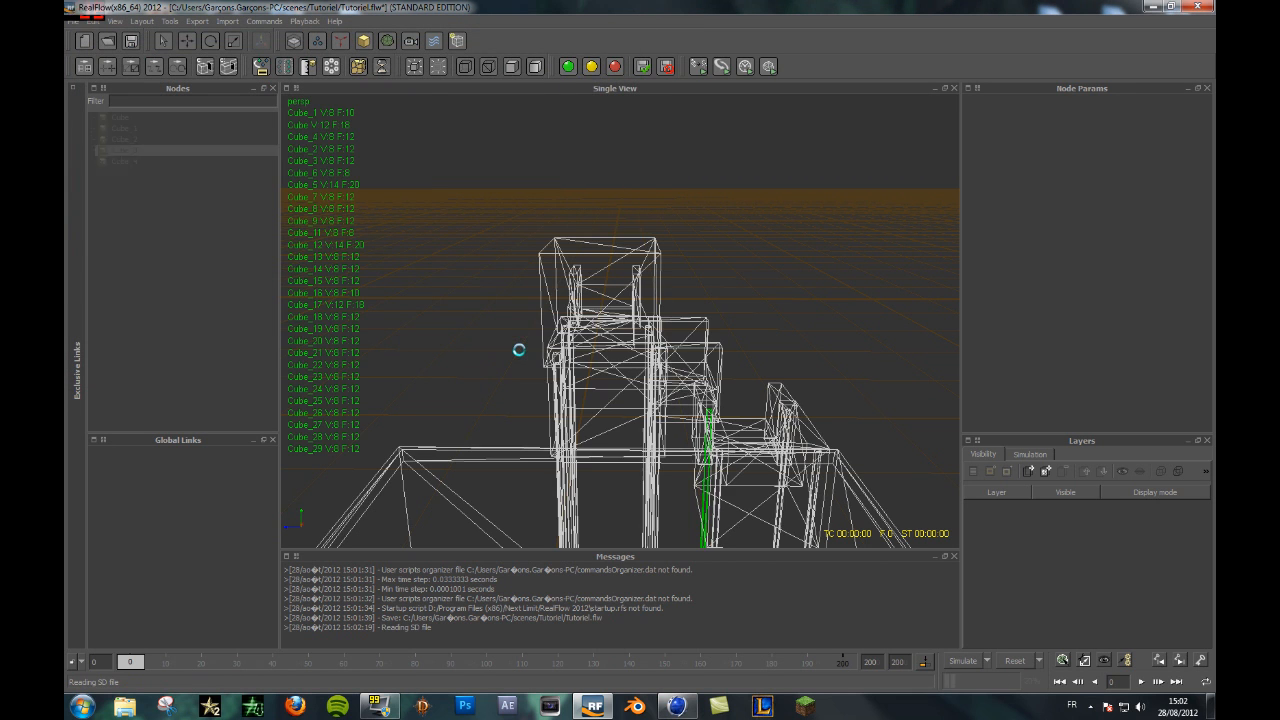
Step: Add a Gravity daemon and move it beside the tower's top, to about -4.9 along Z
scroll(519, 349, down, 5)
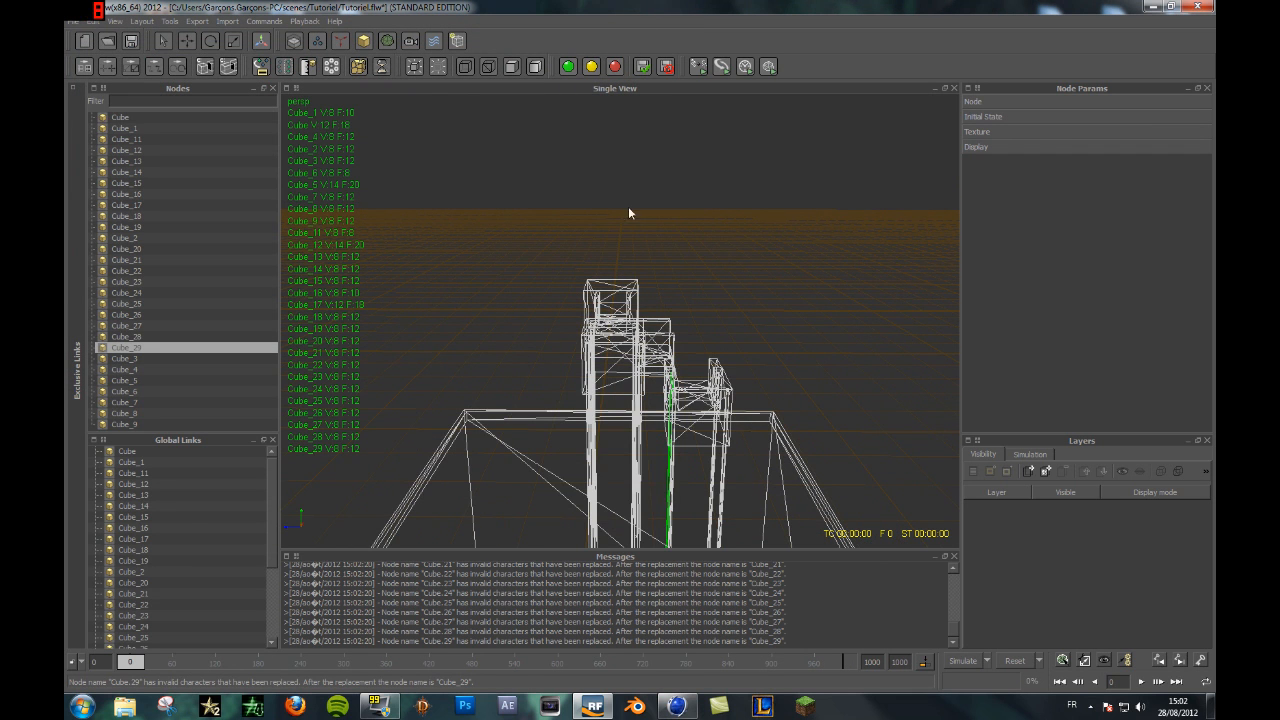
alt+drag(675, 201, 687, 366)
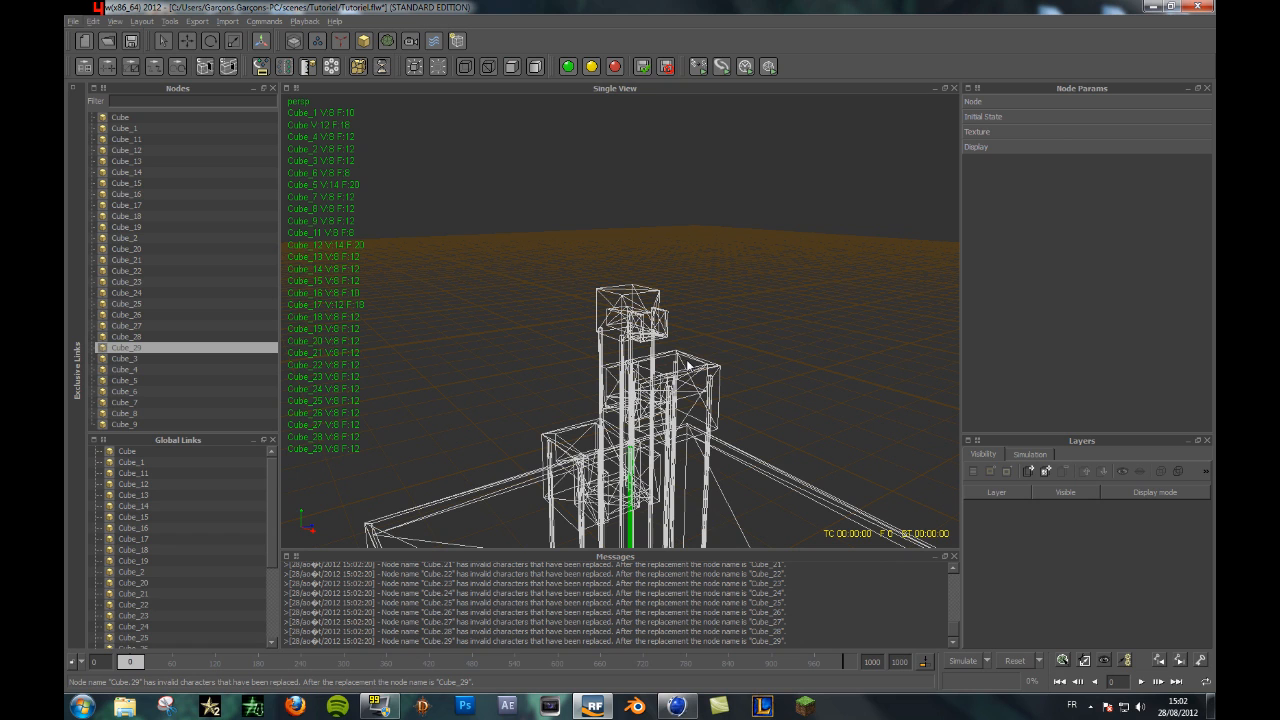
click(340, 40)
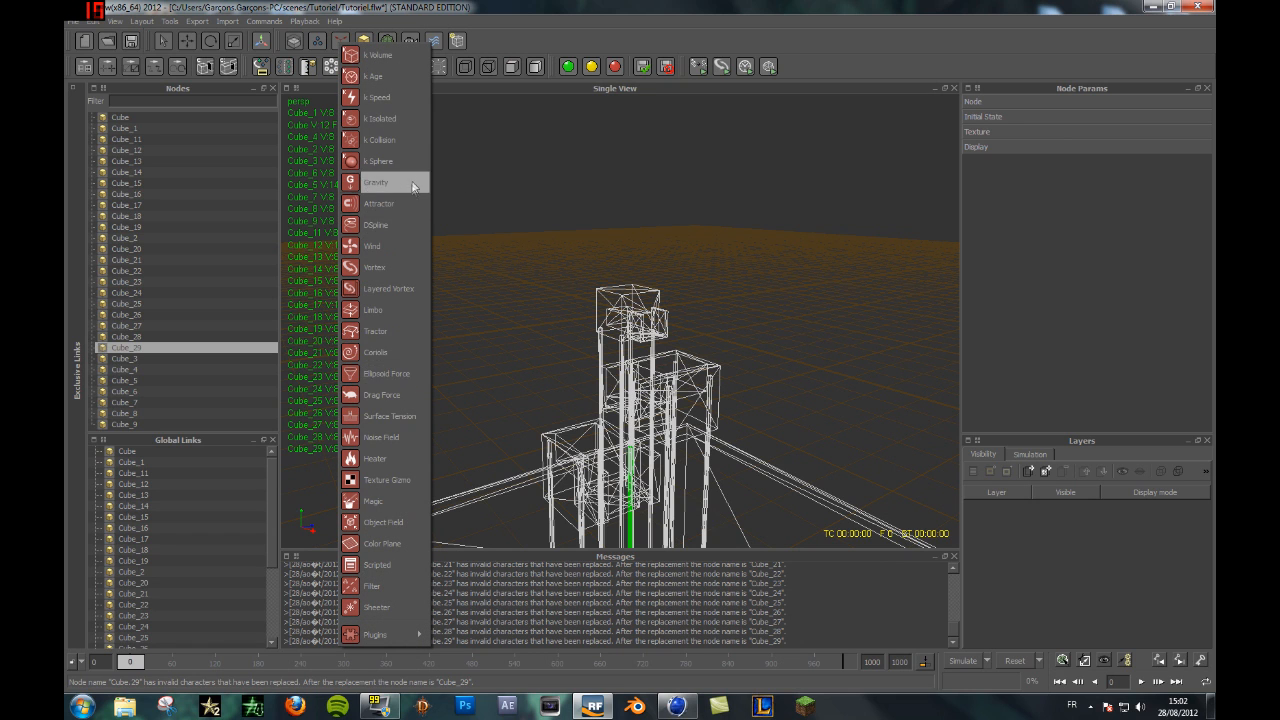
click(412, 188)
scroll(462, 265, up, 5)
click(187, 40)
drag(694, 292, 436, 285)
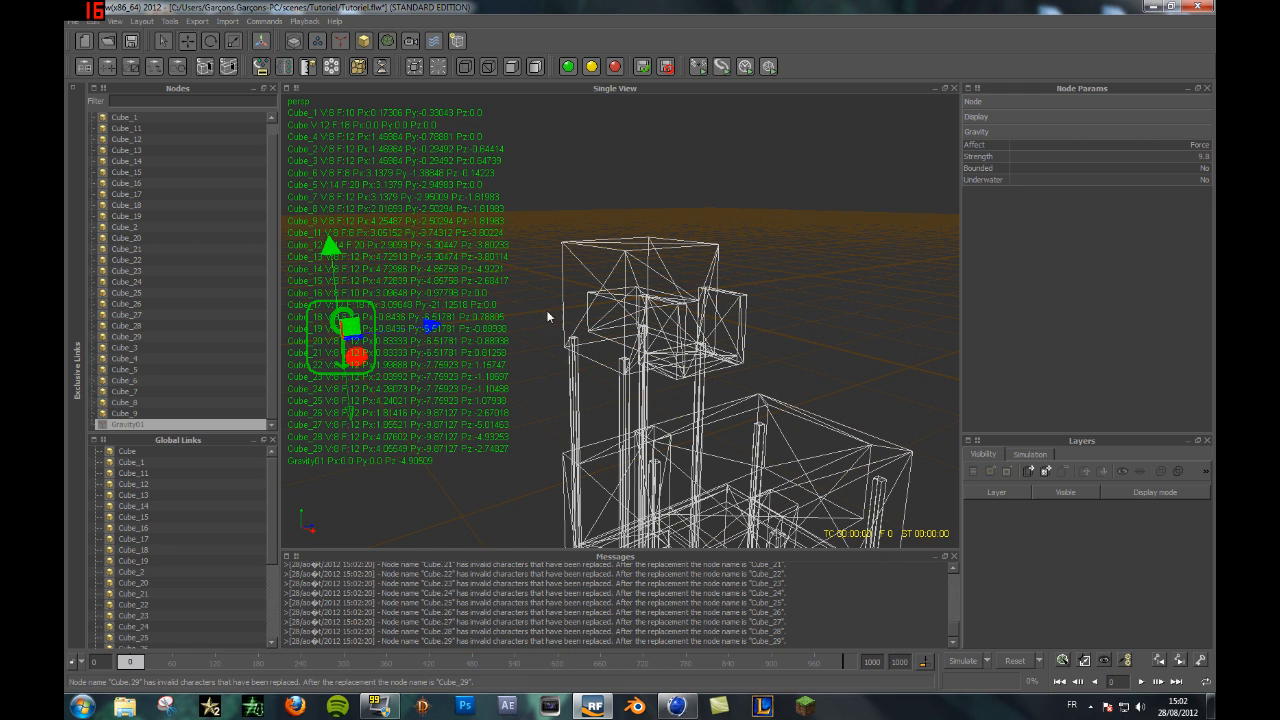
Step: Add a Circle particle emitter and lower it inside the tower's topmost cube to about -0.3 in Y
scroll(550, 316, down, 3)
scroll(630, 322, up, 6)
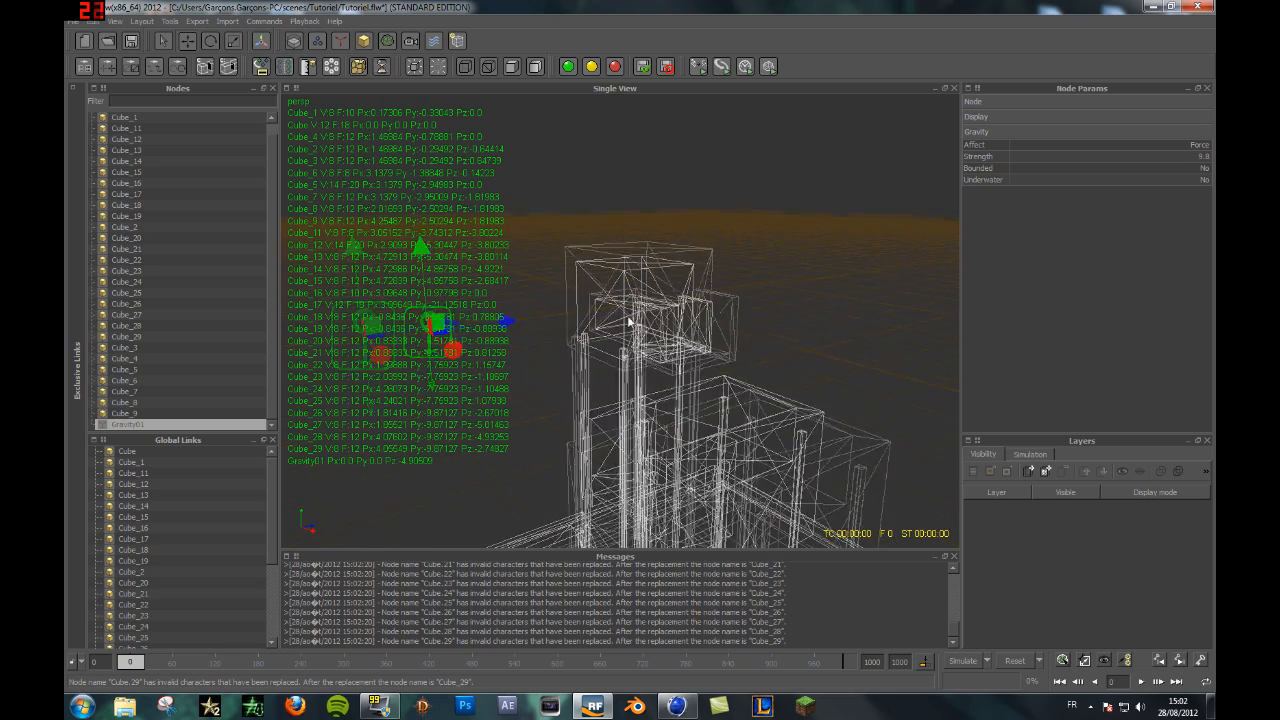
alt+drag(716, 258, 523, 226)
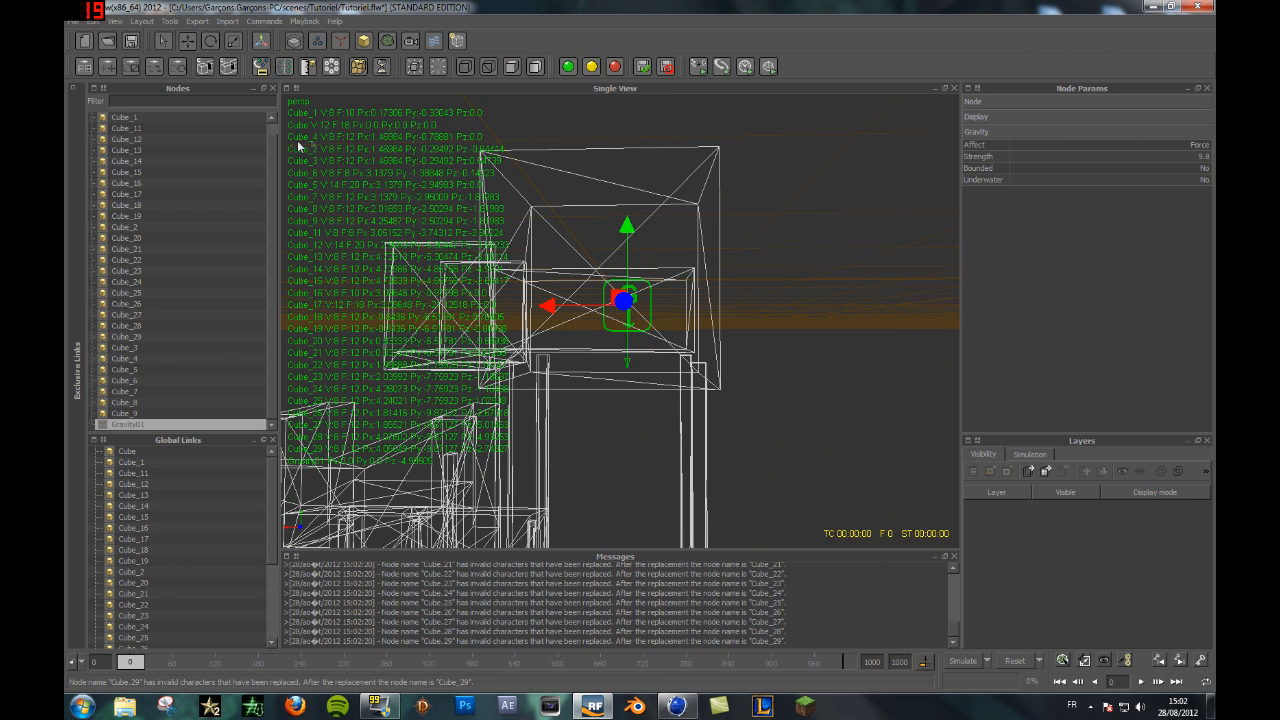
click(320, 40)
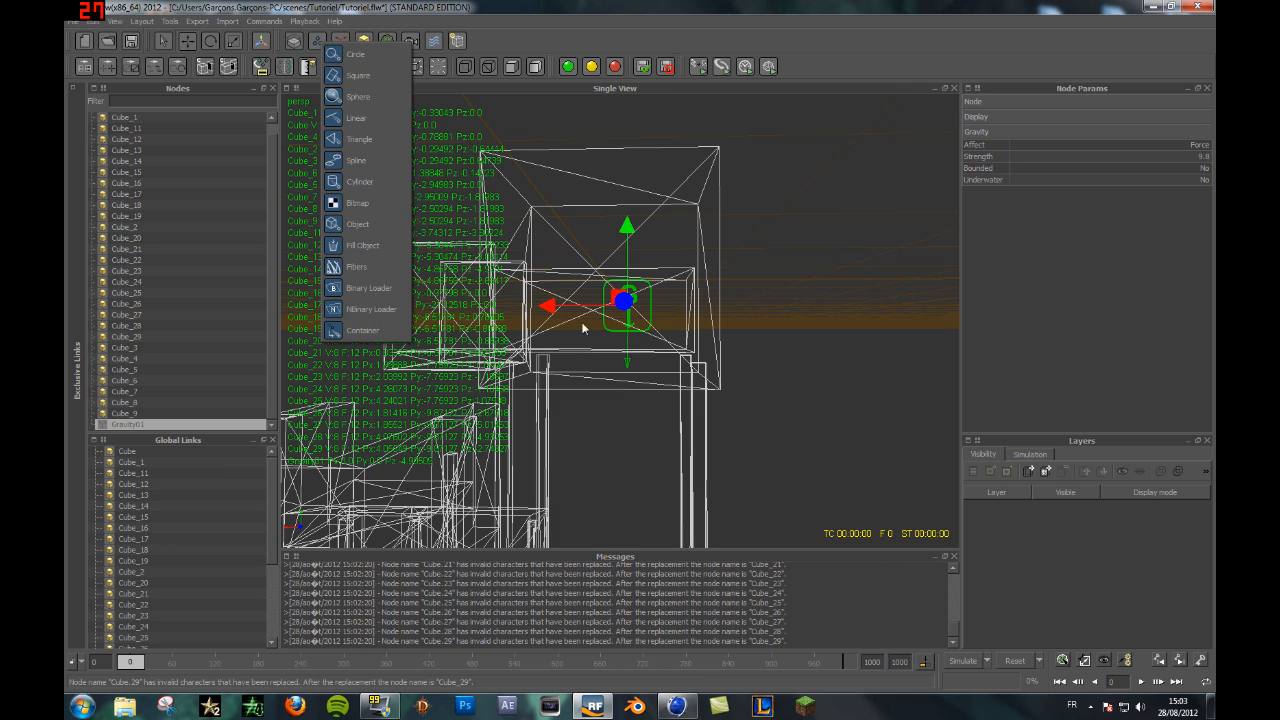
click(374, 61)
scroll(543, 187, up, 3)
scroll(642, 125, down, 2)
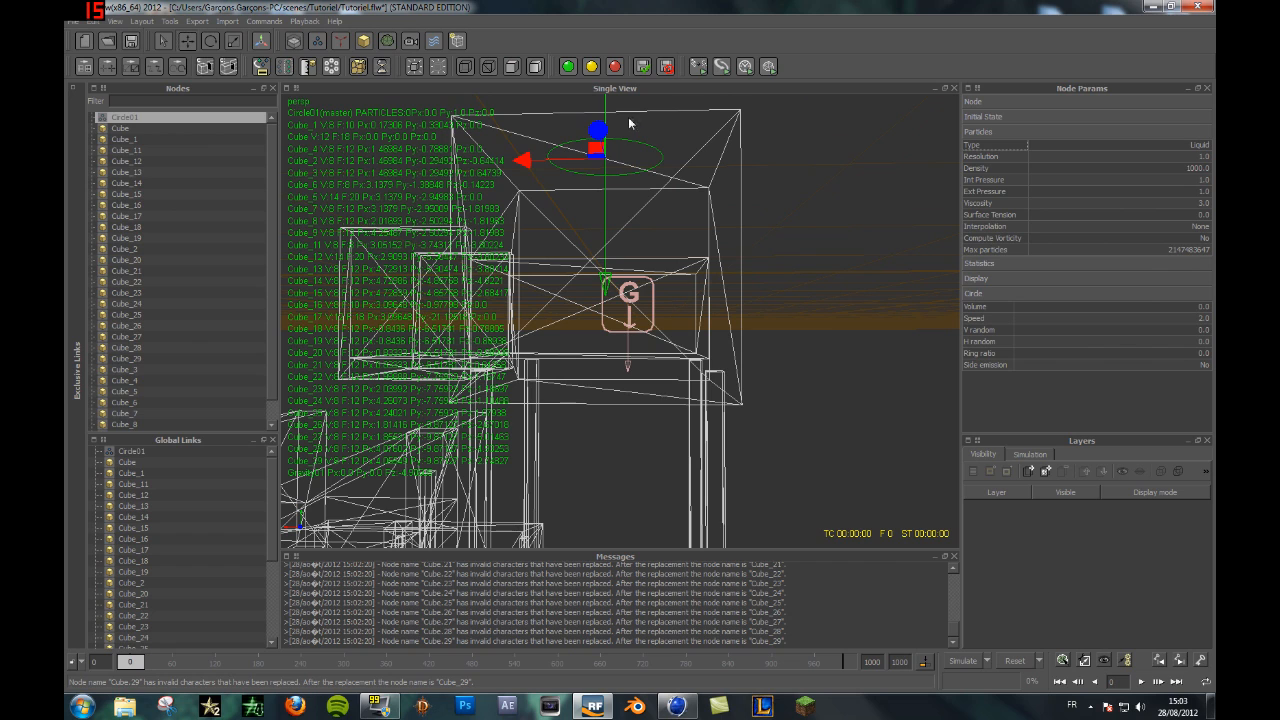
click(607, 110)
scroll(606, 147, down, 1)
drag(606, 129, 606, 263)
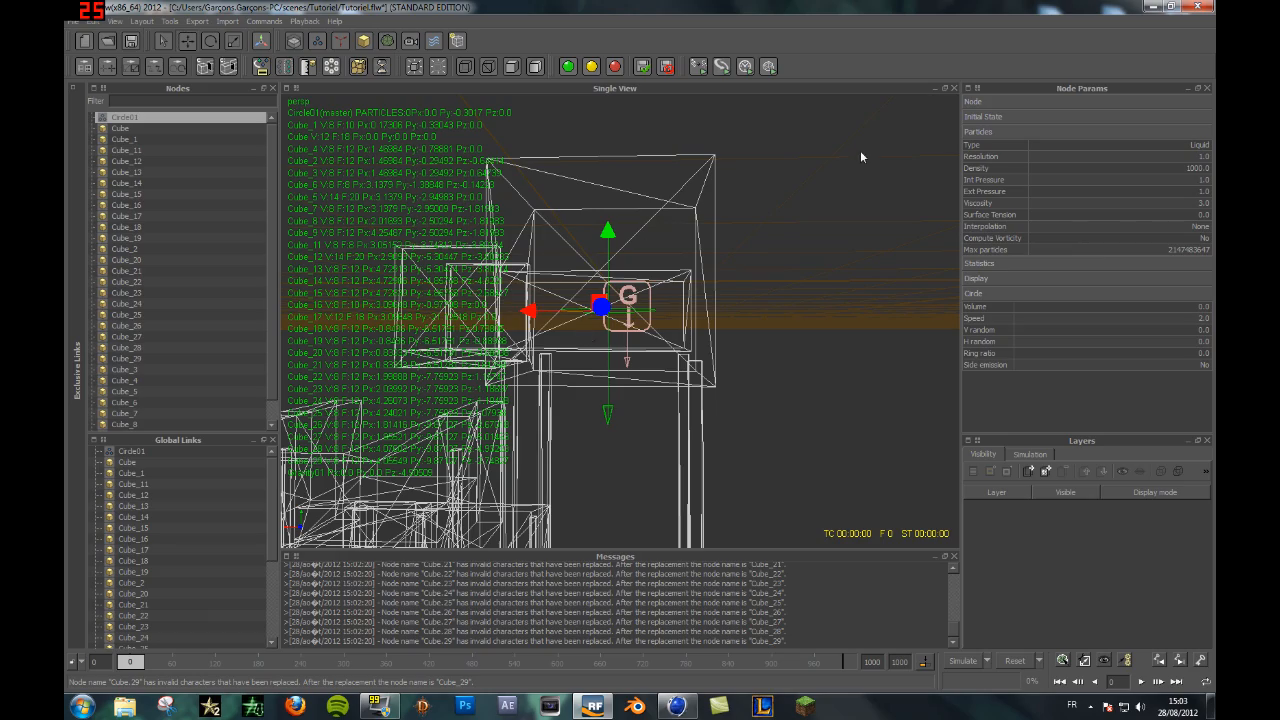
Step: Rotate the circle emitter about its Z axis to about 166.8 degrees
alt+drag(858, 155, 365, 310)
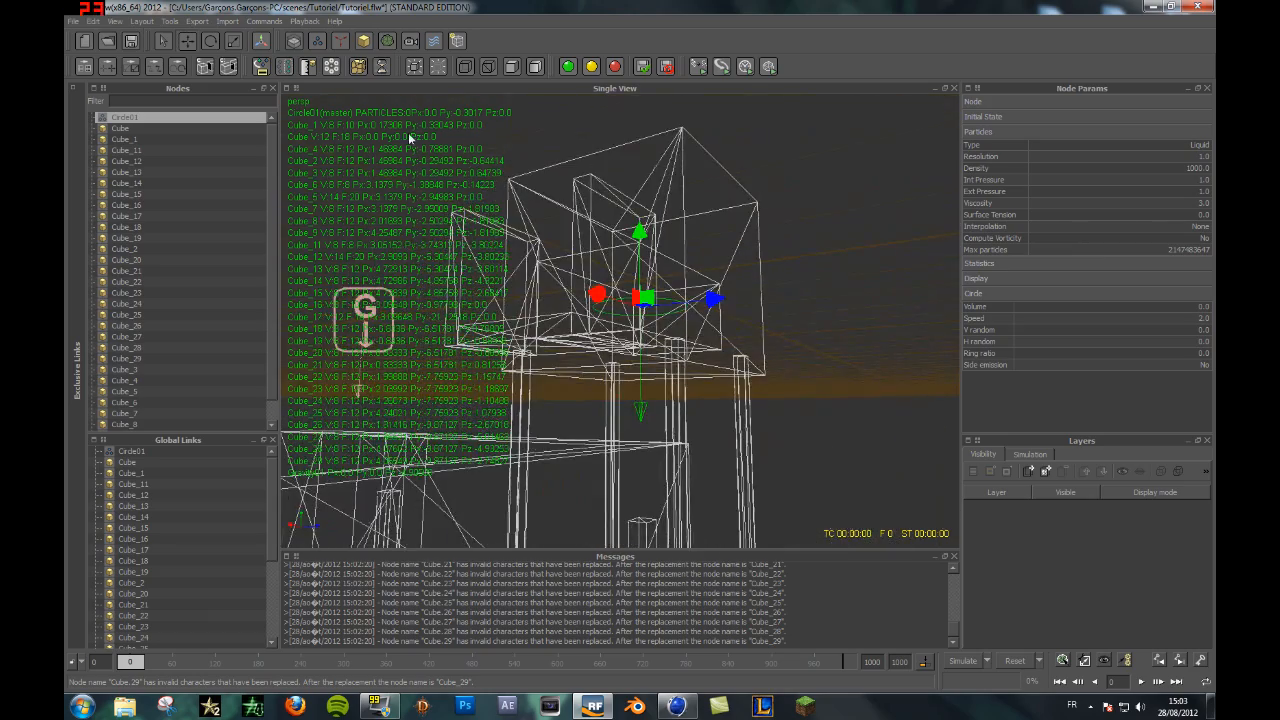
click(212, 41)
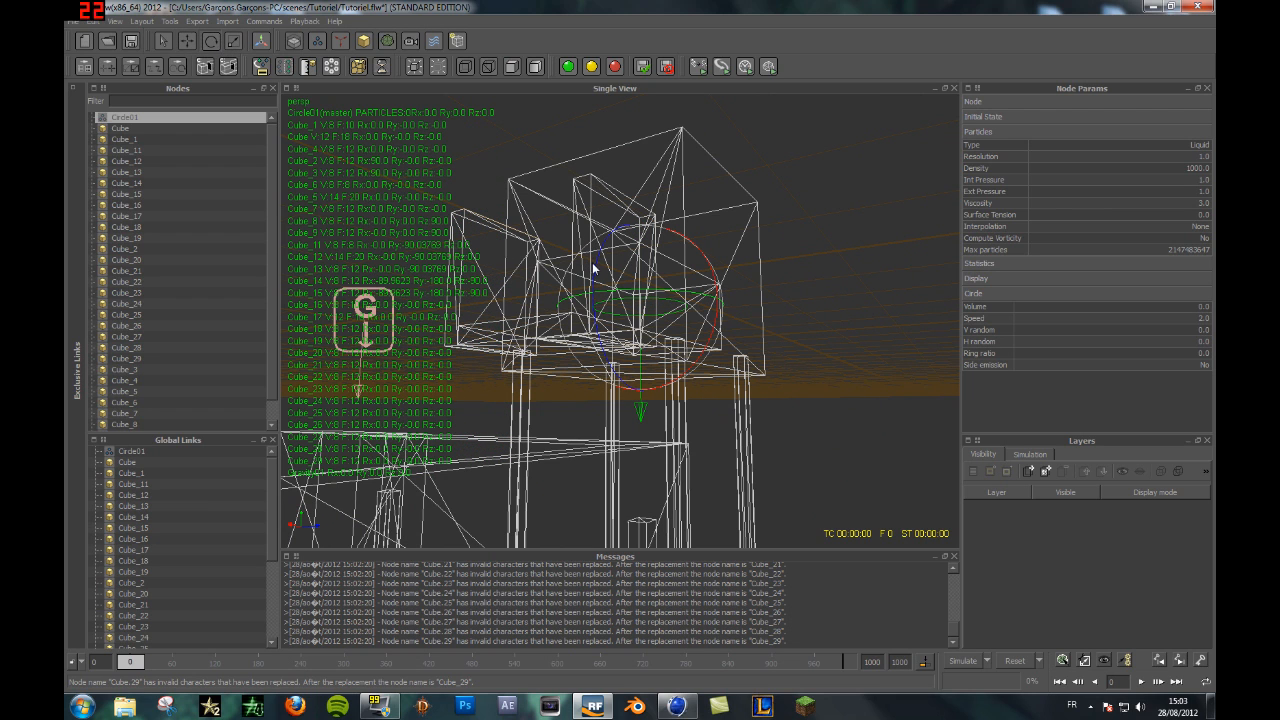
drag(595, 270, 654, 323)
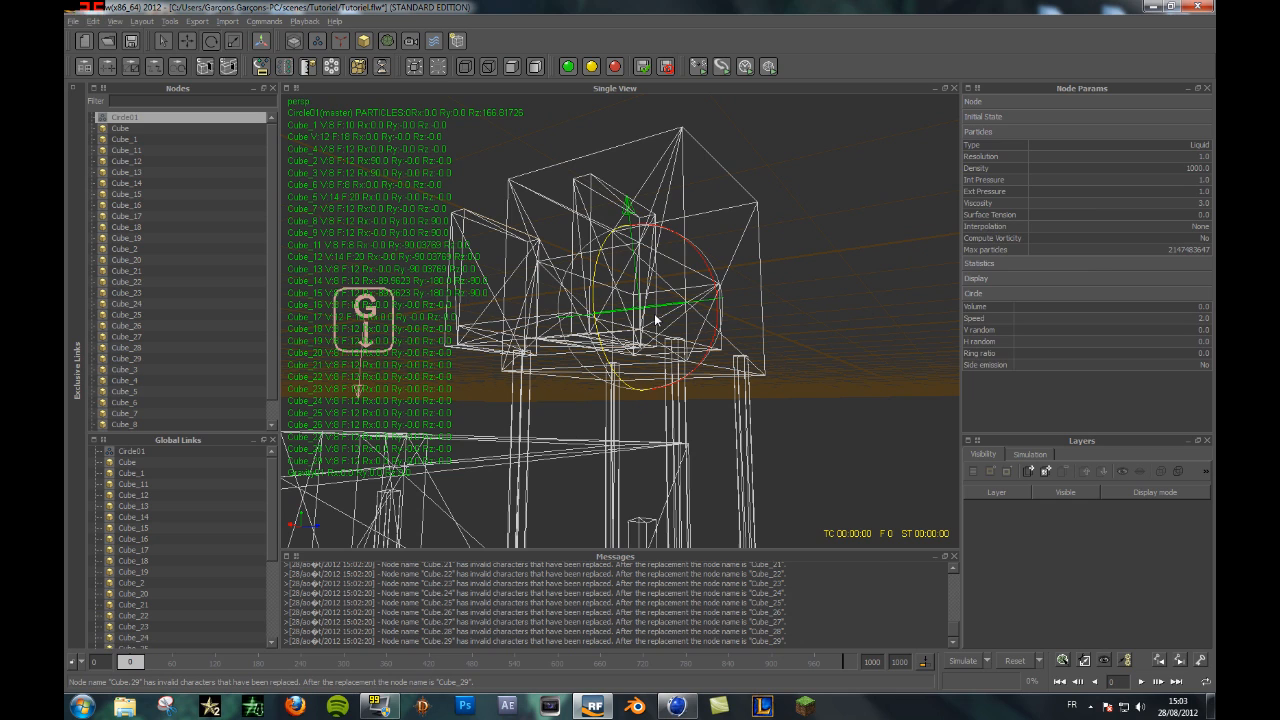
click(736, 219)
click(743, 230)
Step: Reposition the tilted circle emitter within the topmost cube to about X -0.06, Y -0.55
alt+drag(743, 230, 753, 199)
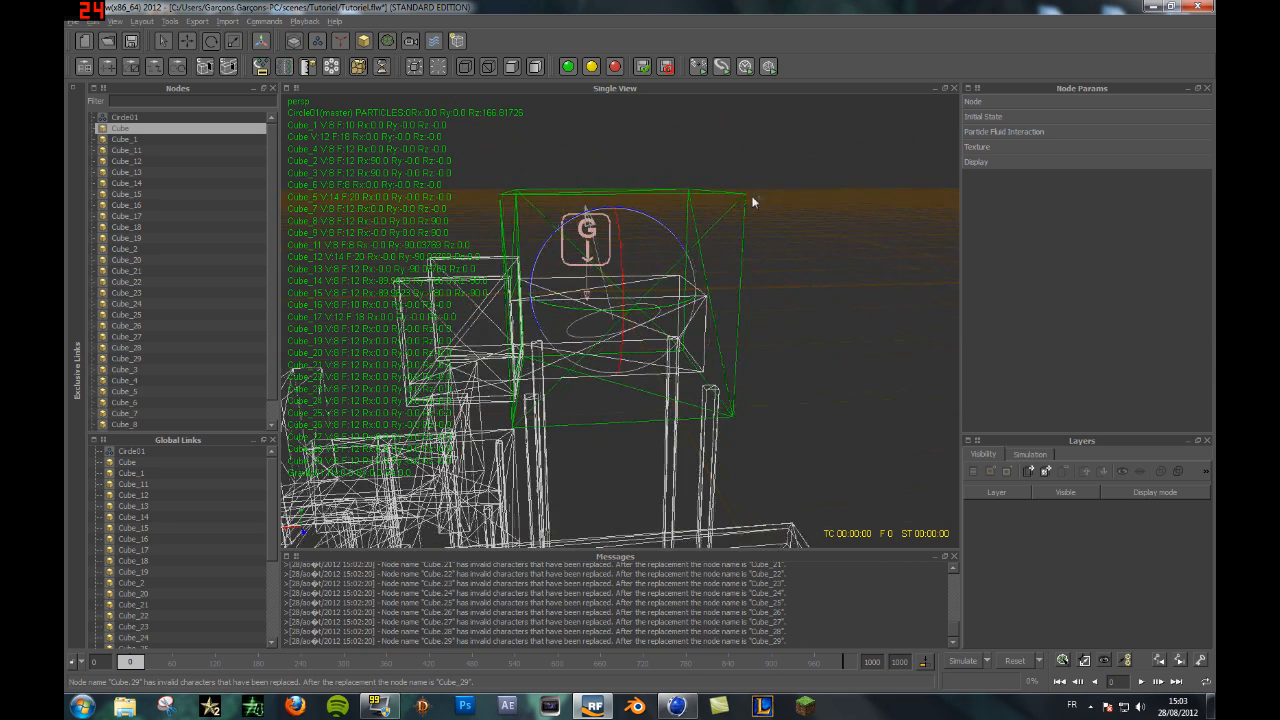
click(768, 185)
click(597, 226)
scroll(172, 158, up, 1)
click(163, 116)
click(188, 41)
drag(627, 391, 641, 418)
alt+drag(688, 362, 702, 290)
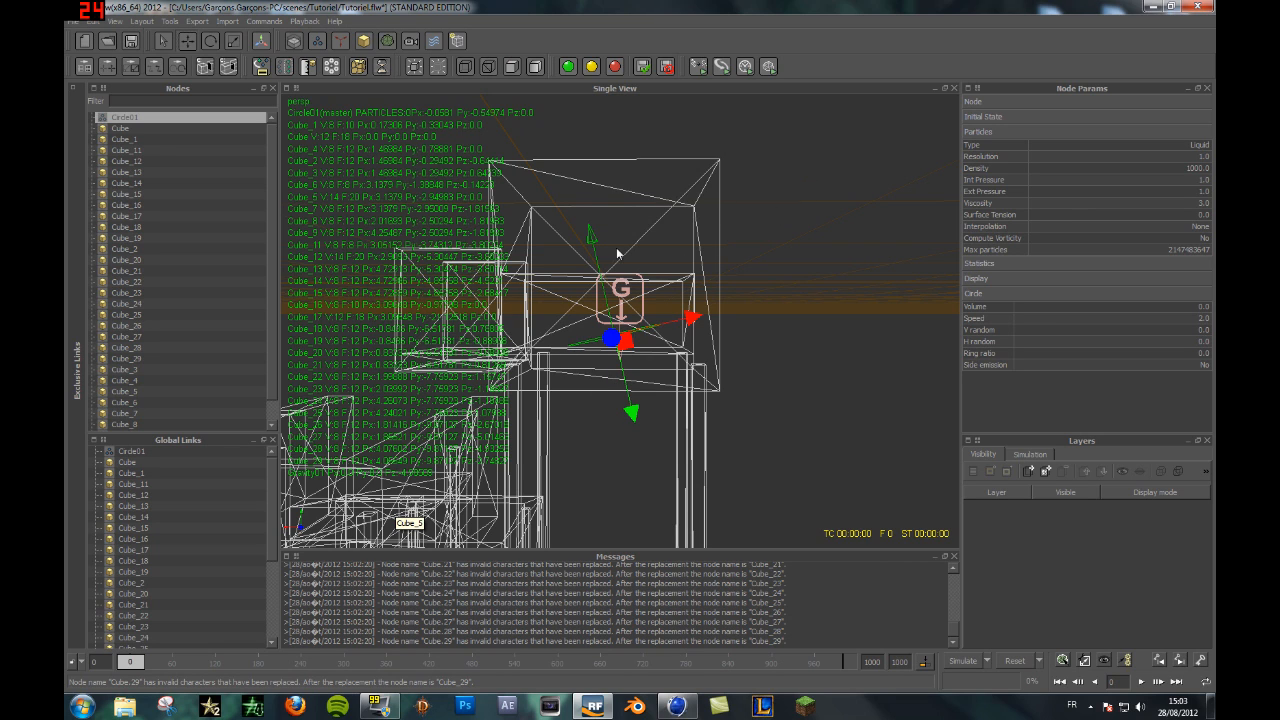
Step: Examine the circle emitter's particle type, resolution, density, and internal and external pressure
click(145, 119)
click(1161, 142)
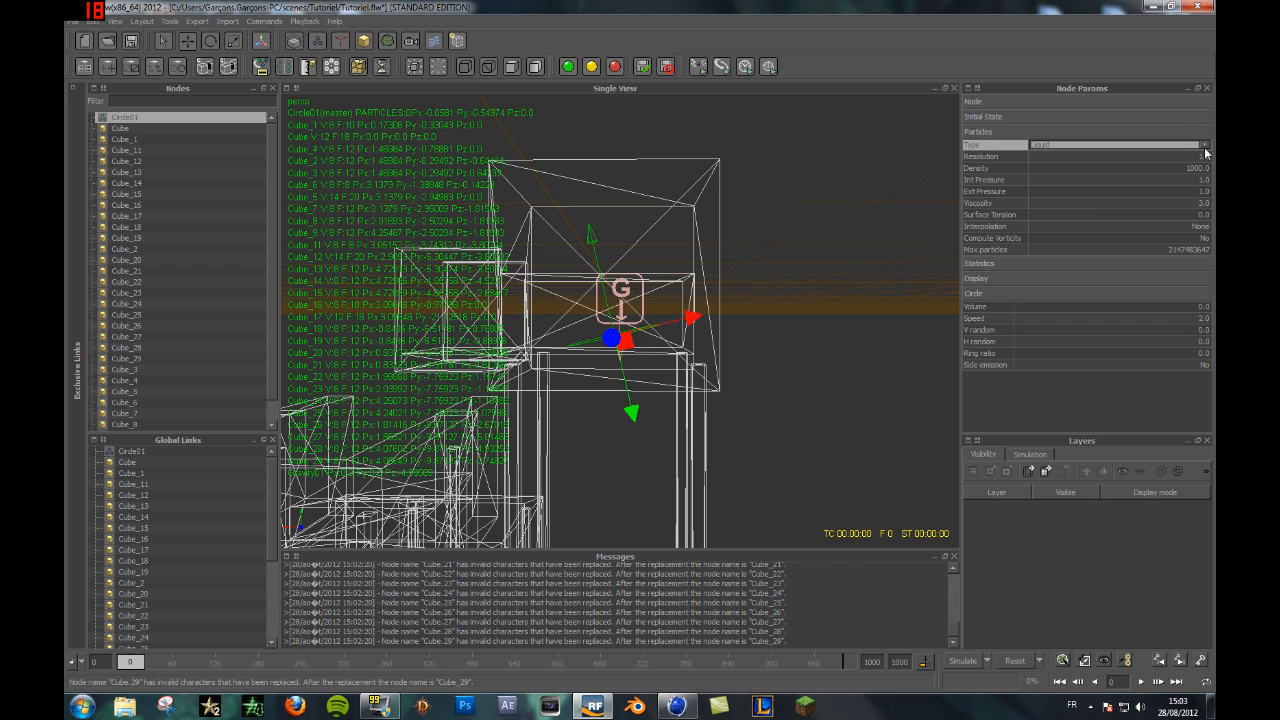
click(1191, 132)
click(1024, 147)
click(1000, 147)
click(996, 119)
click(996, 119)
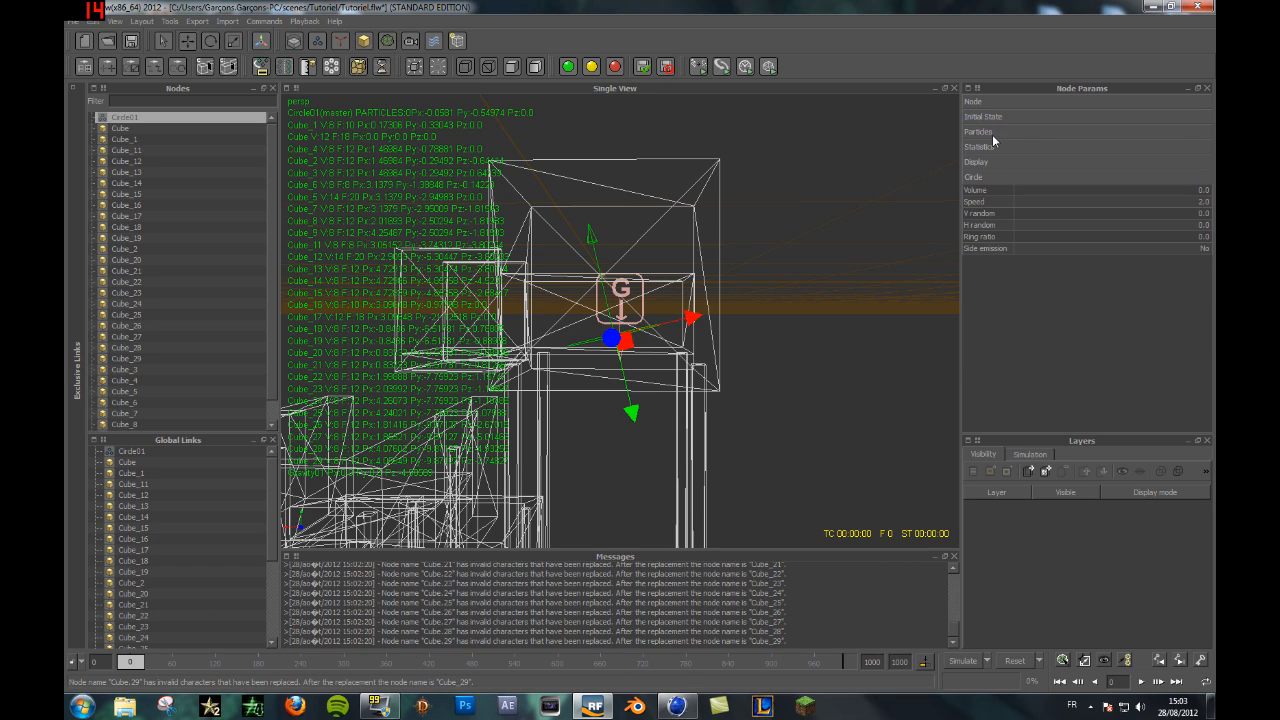
click(997, 132)
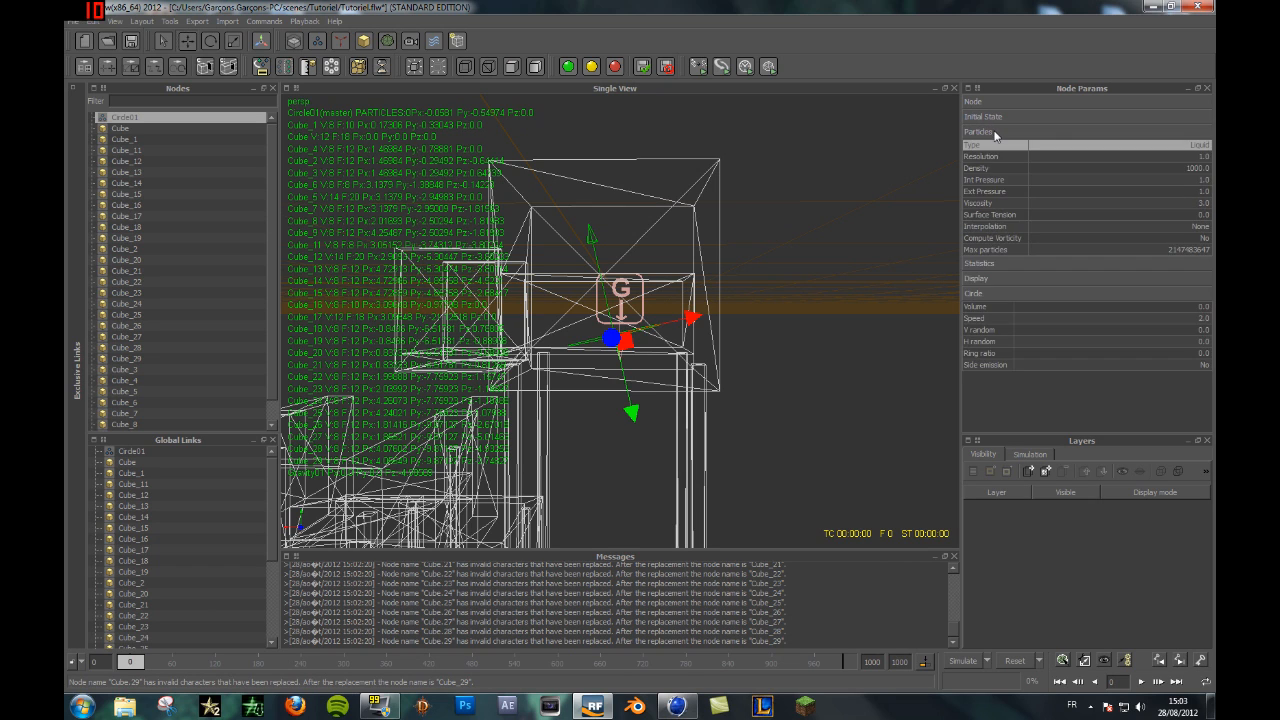
click(1200, 156)
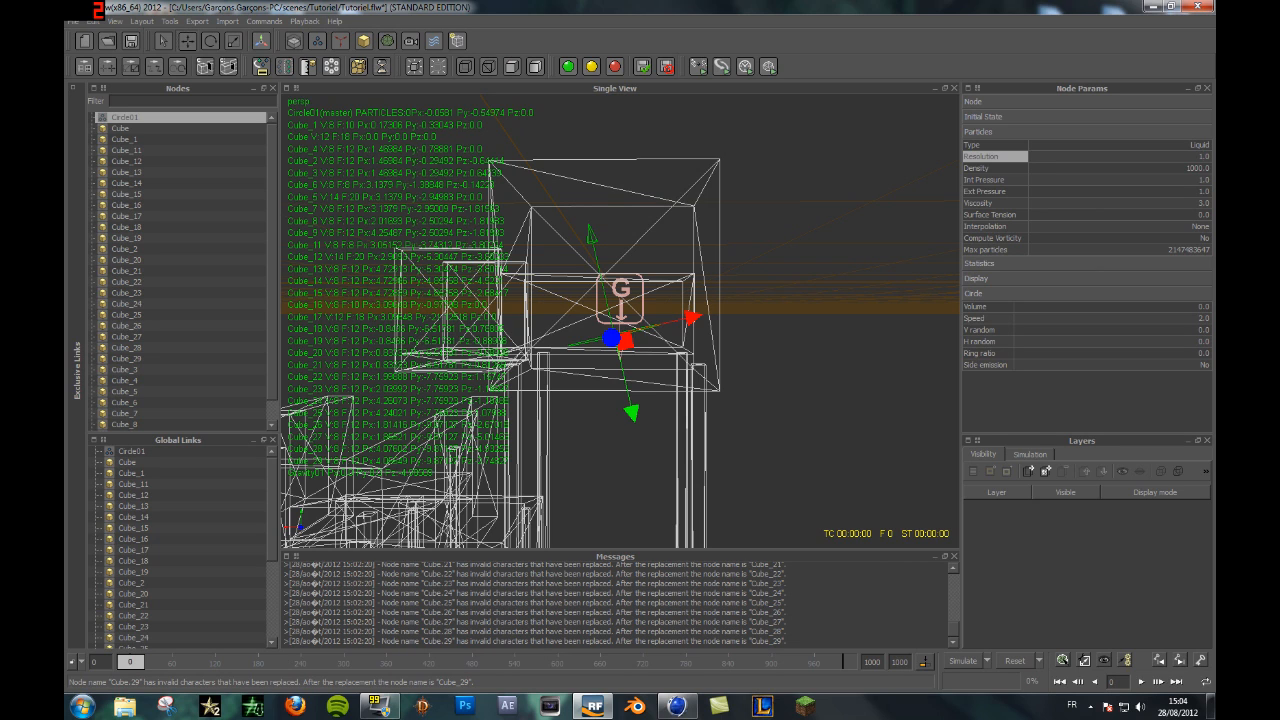
click(1192, 168)
click(1151, 179)
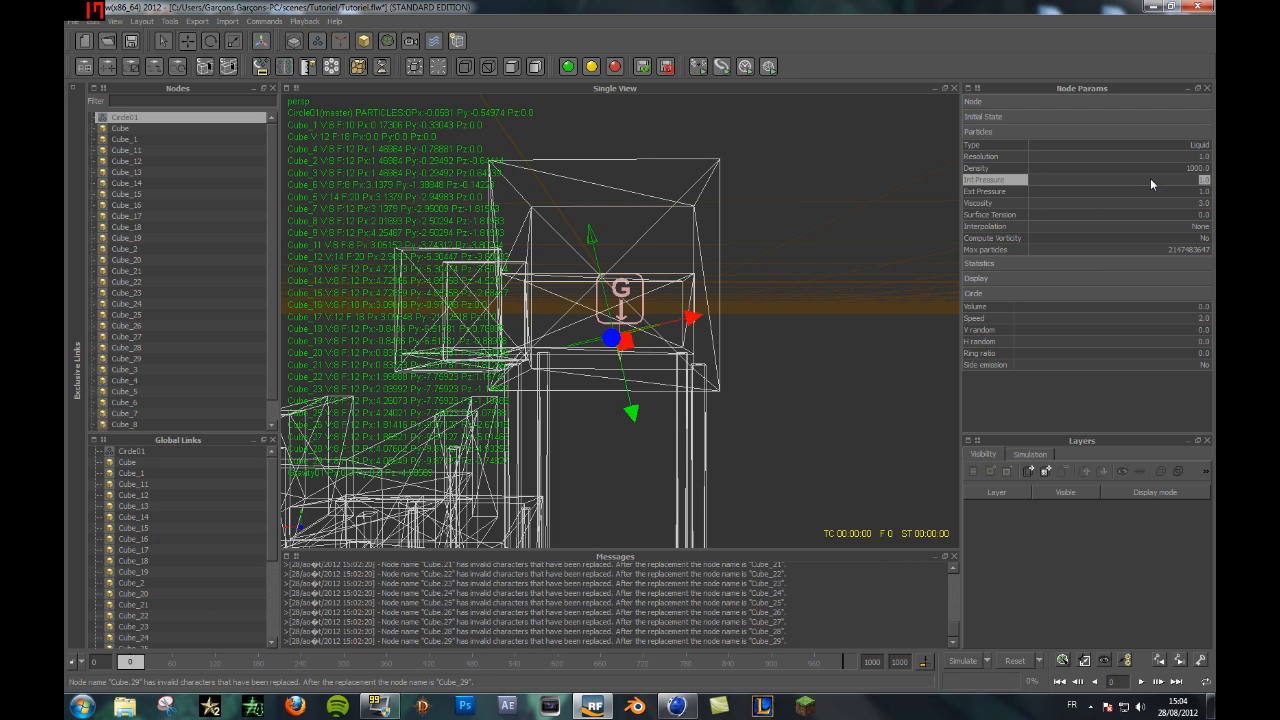
click(997, 190)
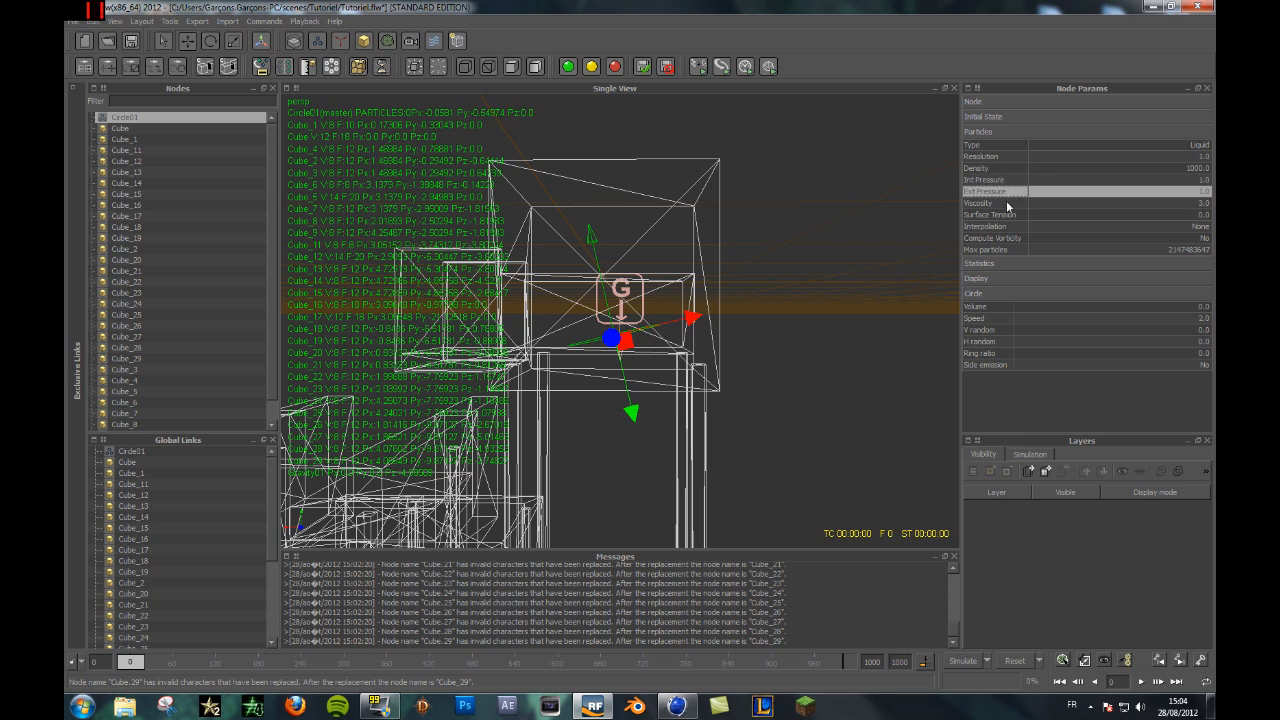
Step: Set the emitter's particle viscosity to 4.0 and turn on Compute Vorticity
click(1008, 204)
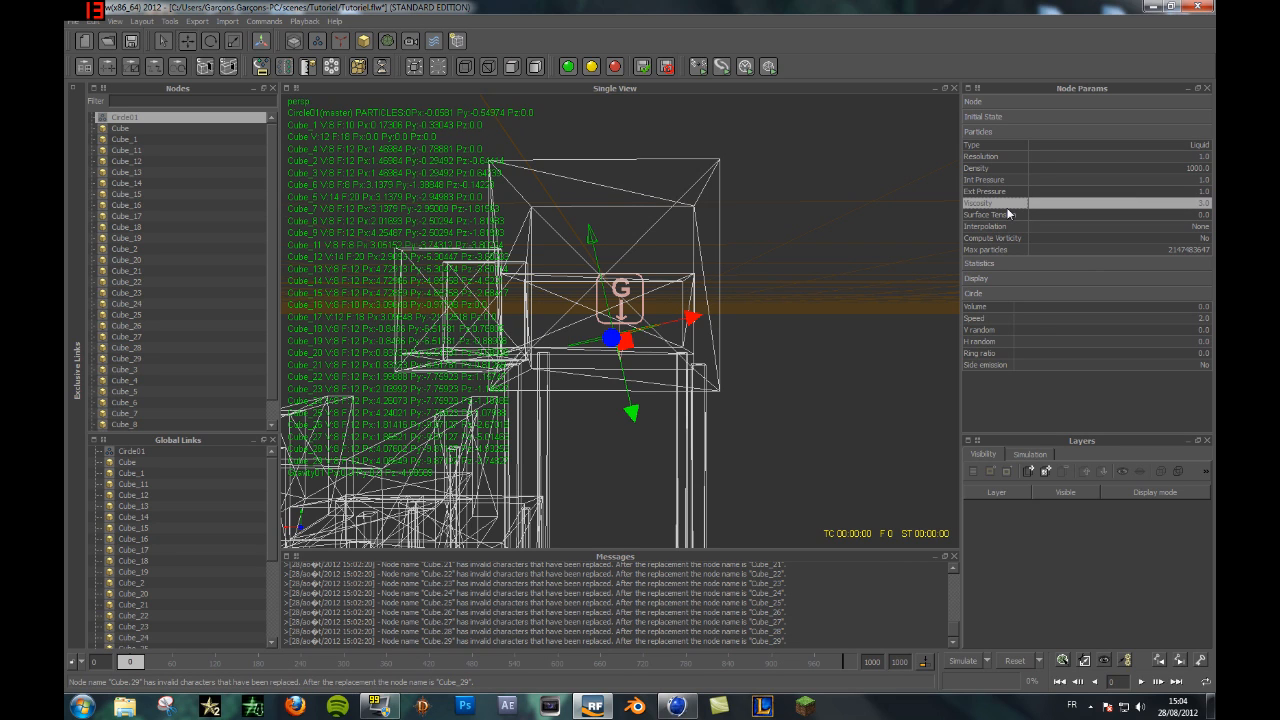
double_click(1206, 206)
click(1206, 206)
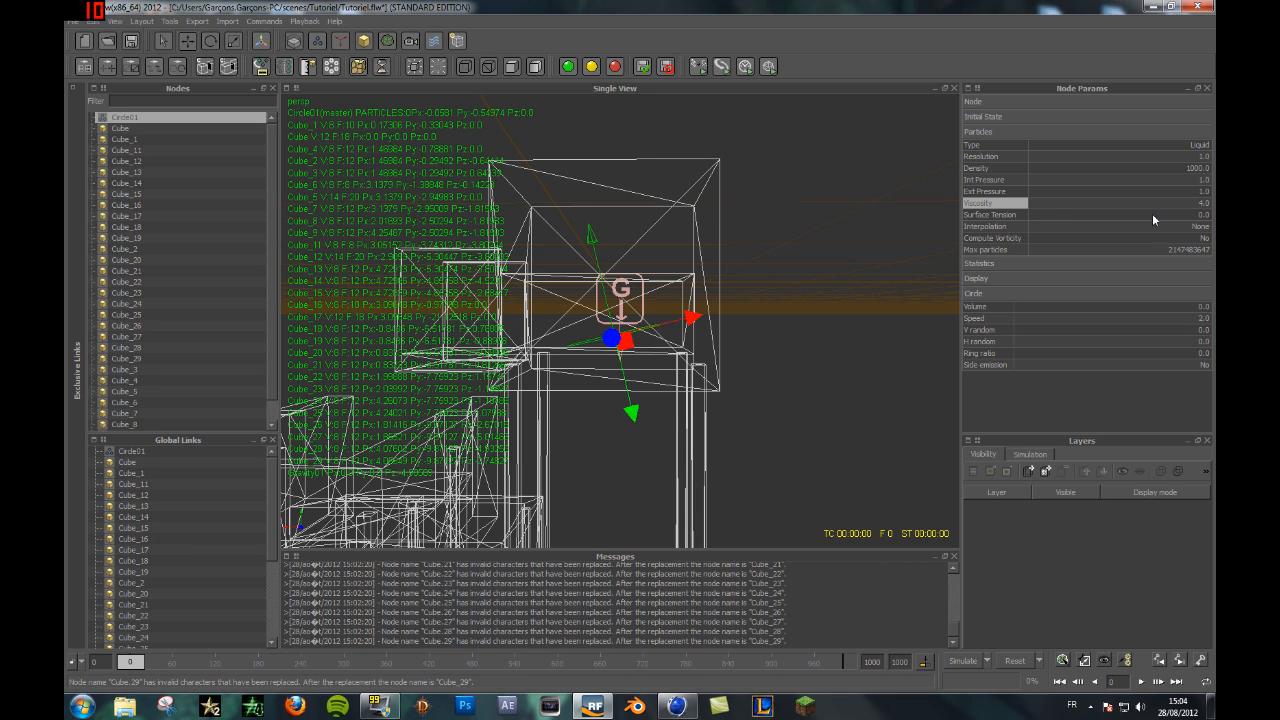
click(1091, 227)
click(1091, 227)
double_click(1079, 240)
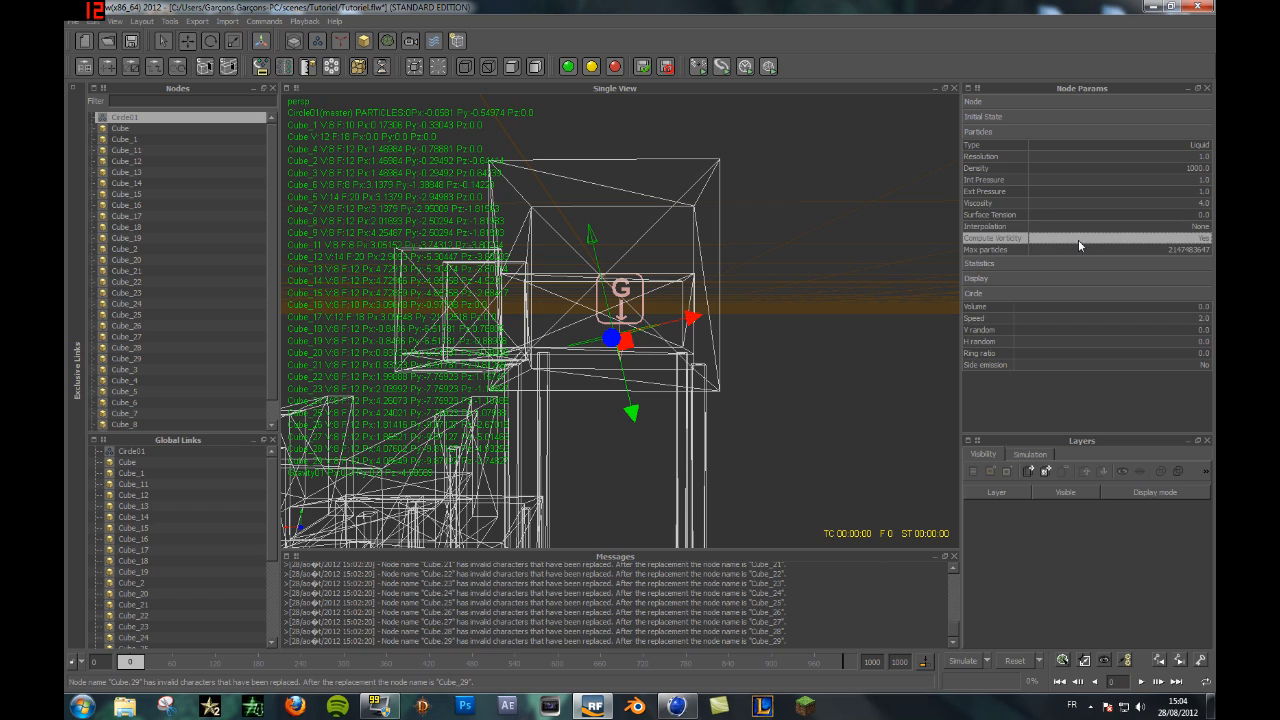
double_click(1061, 252)
click(1162, 266)
click(1161, 264)
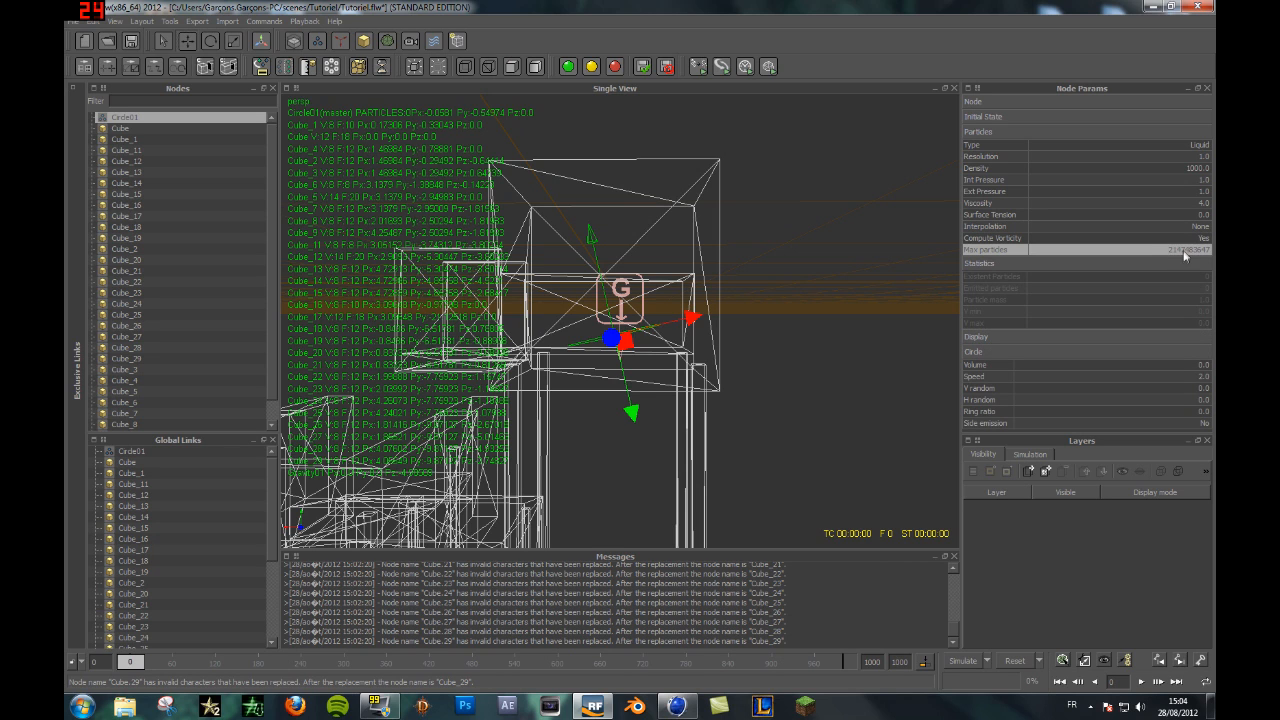
click(1064, 264)
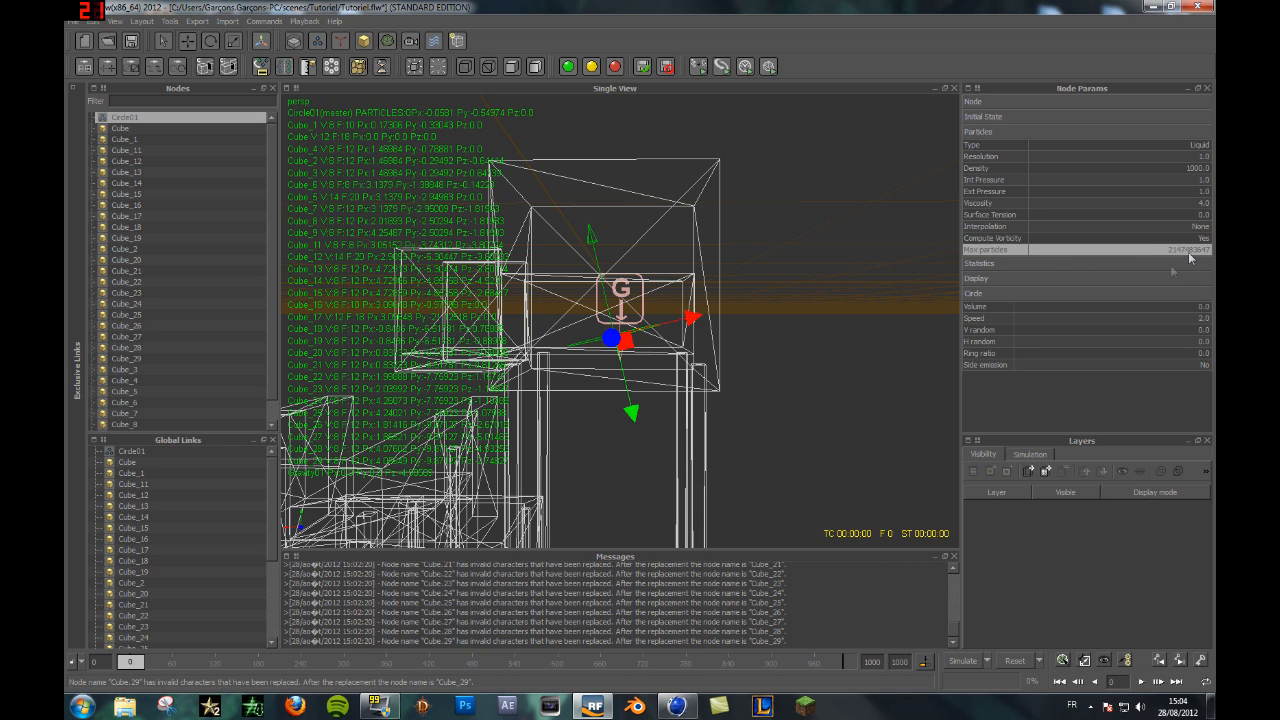
Step: Set the circle emitter's emission speed to 1.0
click(995, 317)
click(1001, 307)
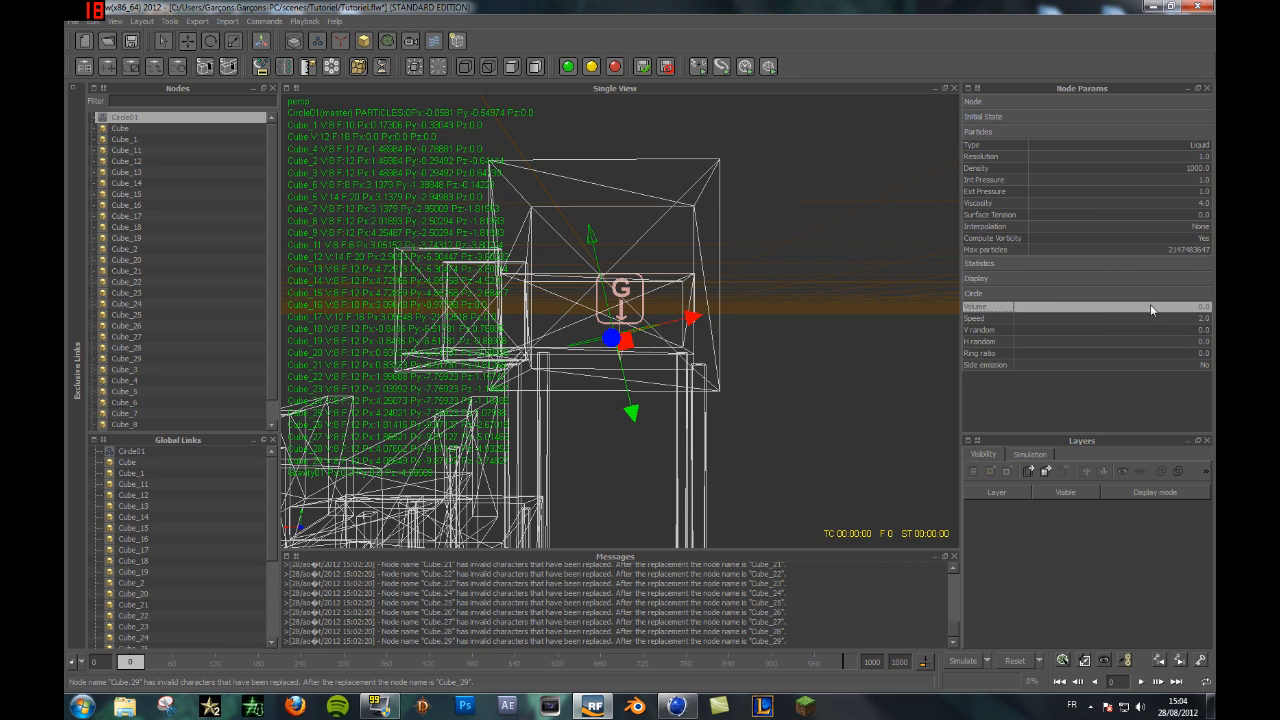
click(1204, 317)
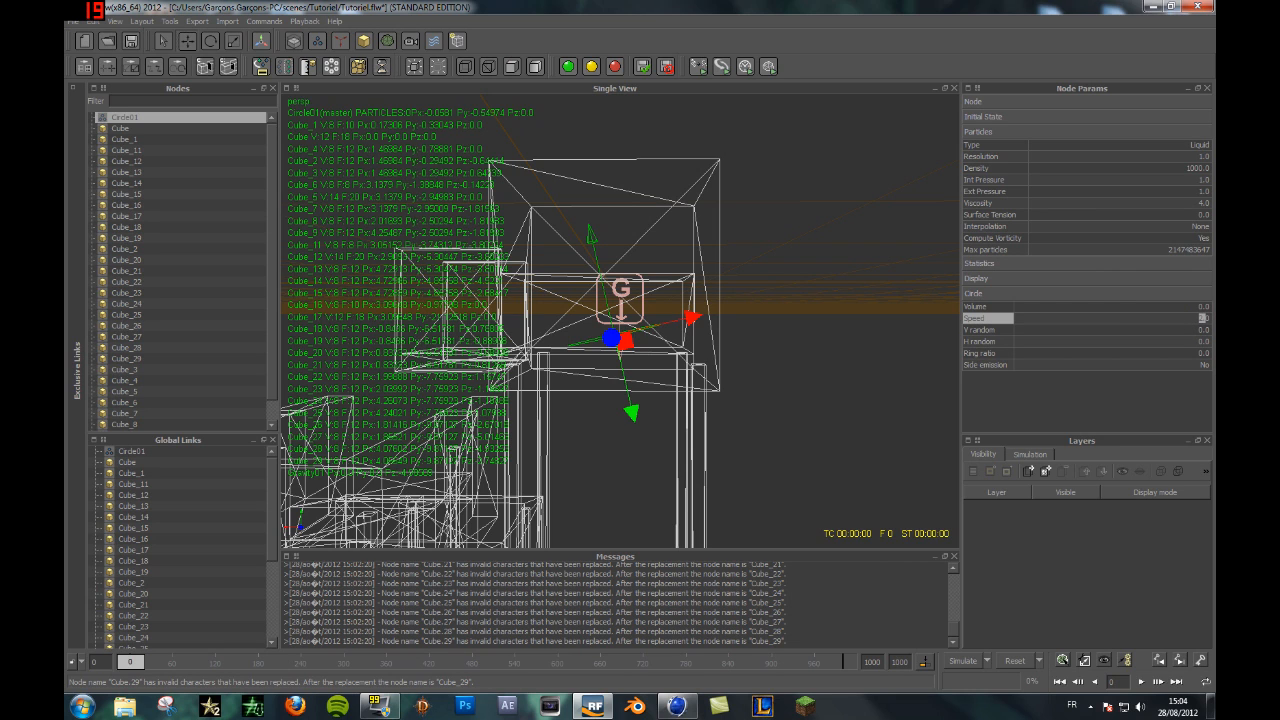
key(Return)
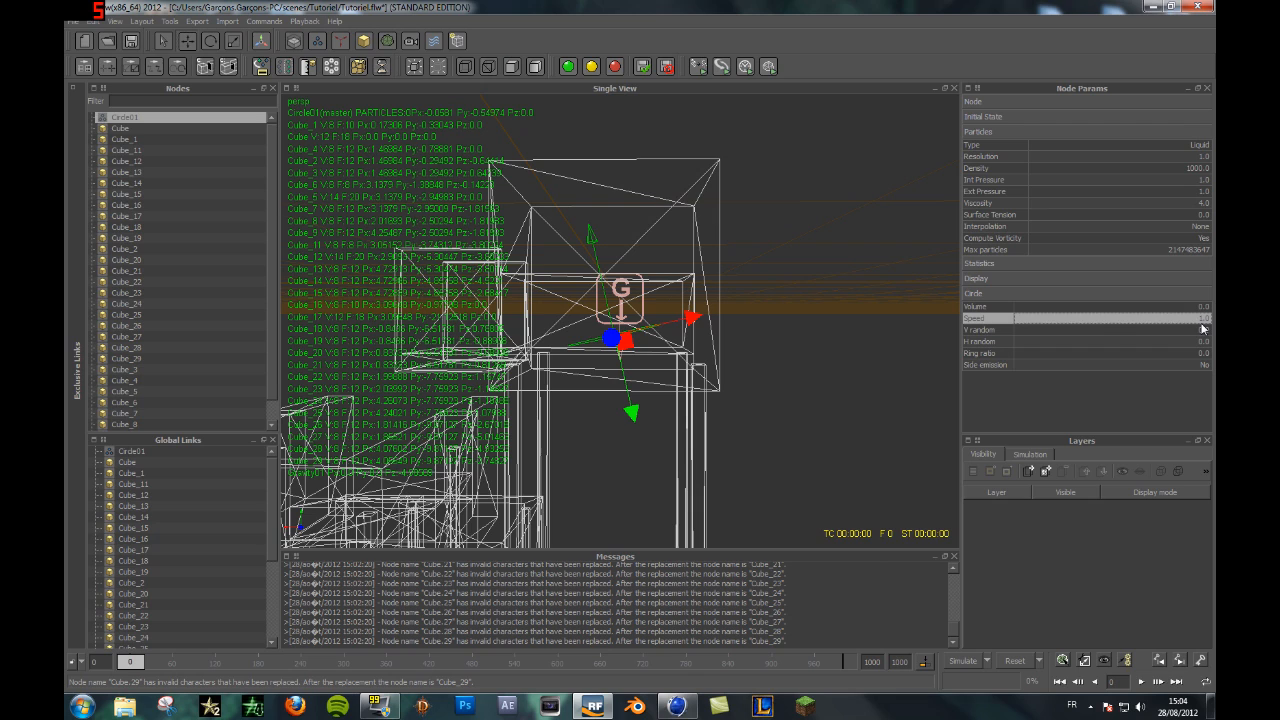
Step: Set the circle emitter's V random and H random to 1.0
click(1186, 332)
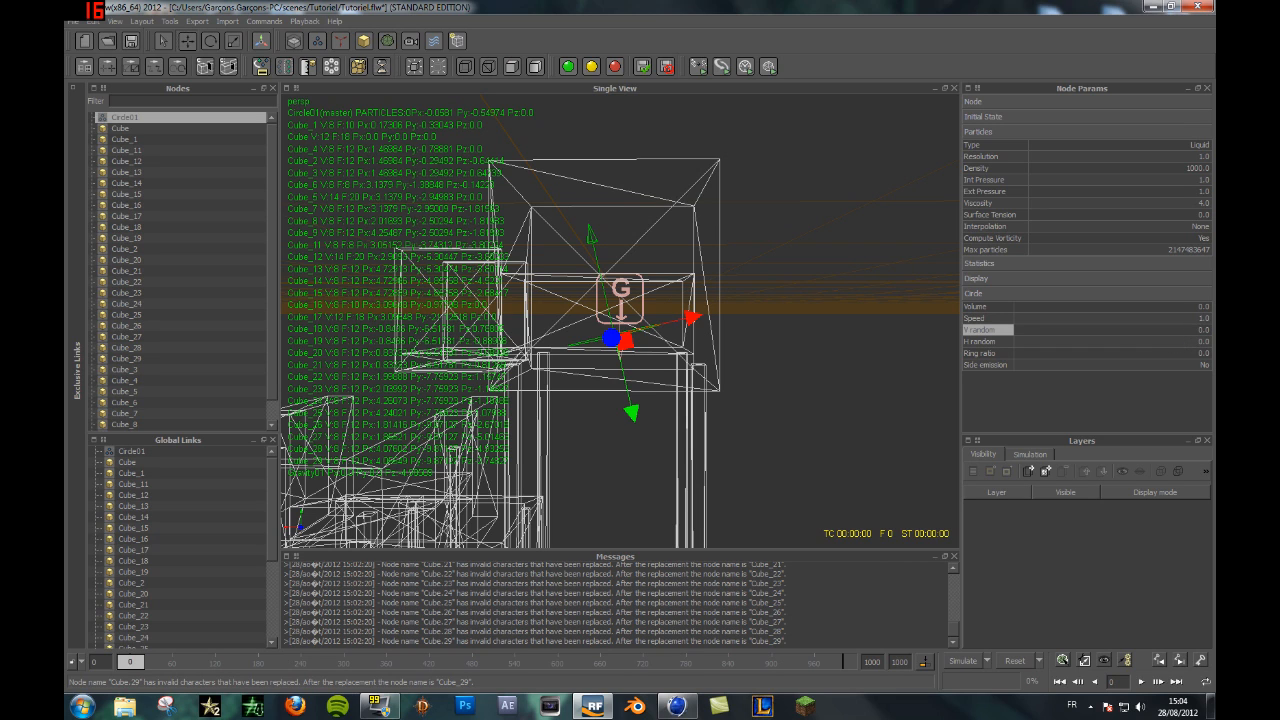
key(Return)
click(1199, 341)
click(1200, 329)
text(1)
key(Return)
click(1199, 341)
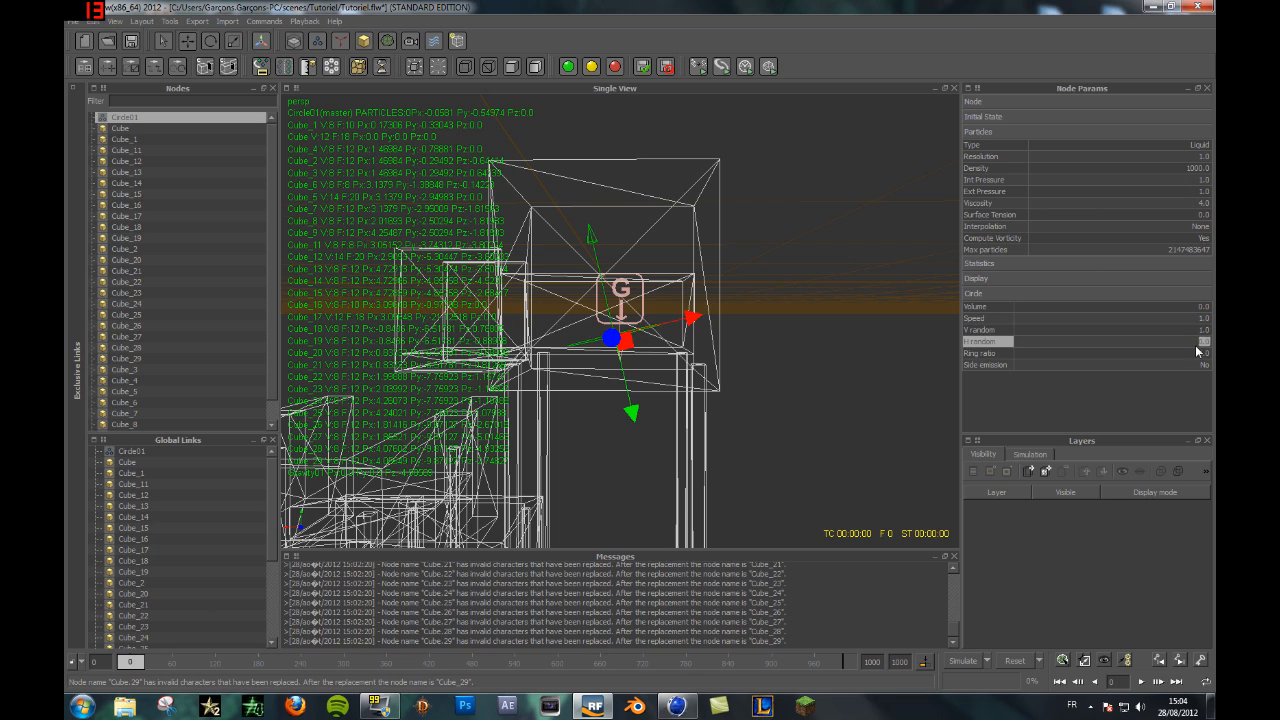
text(1)
key(Return)
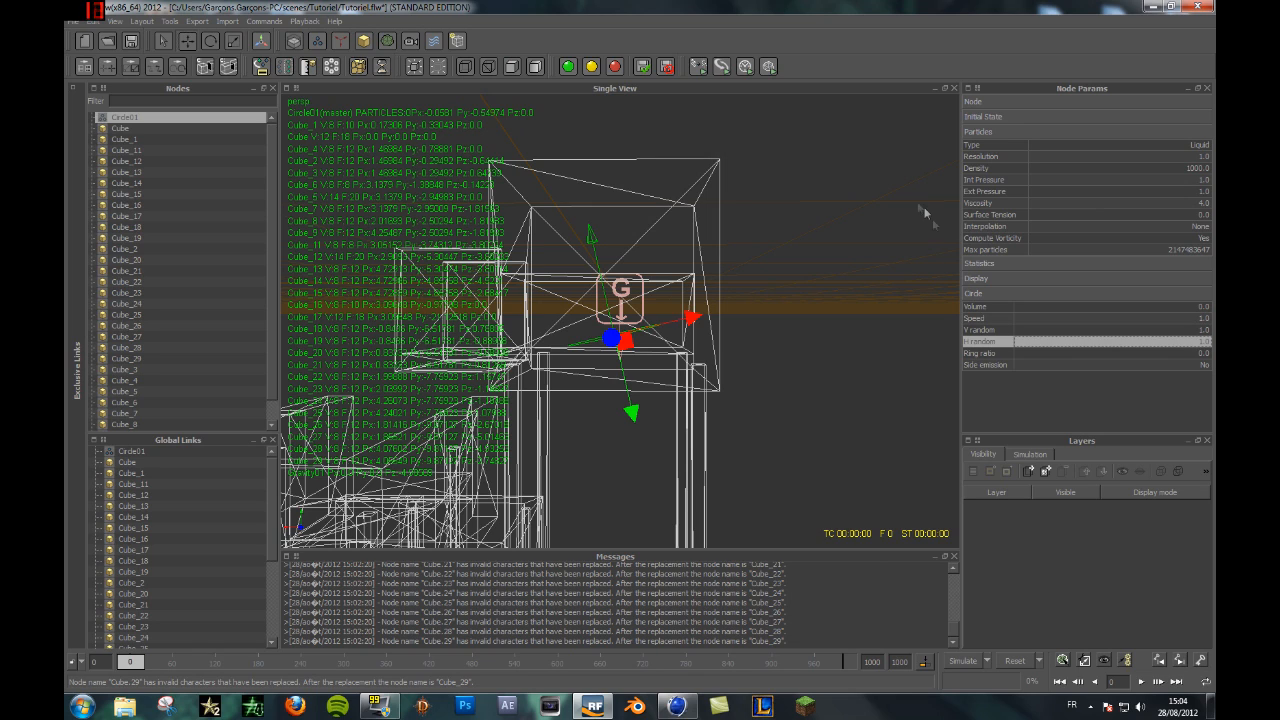
Step: Simulate the first few frames of the liquid emission, stop the simulation, and return to frame 0
alt+drag(880, 217, 959, 321)
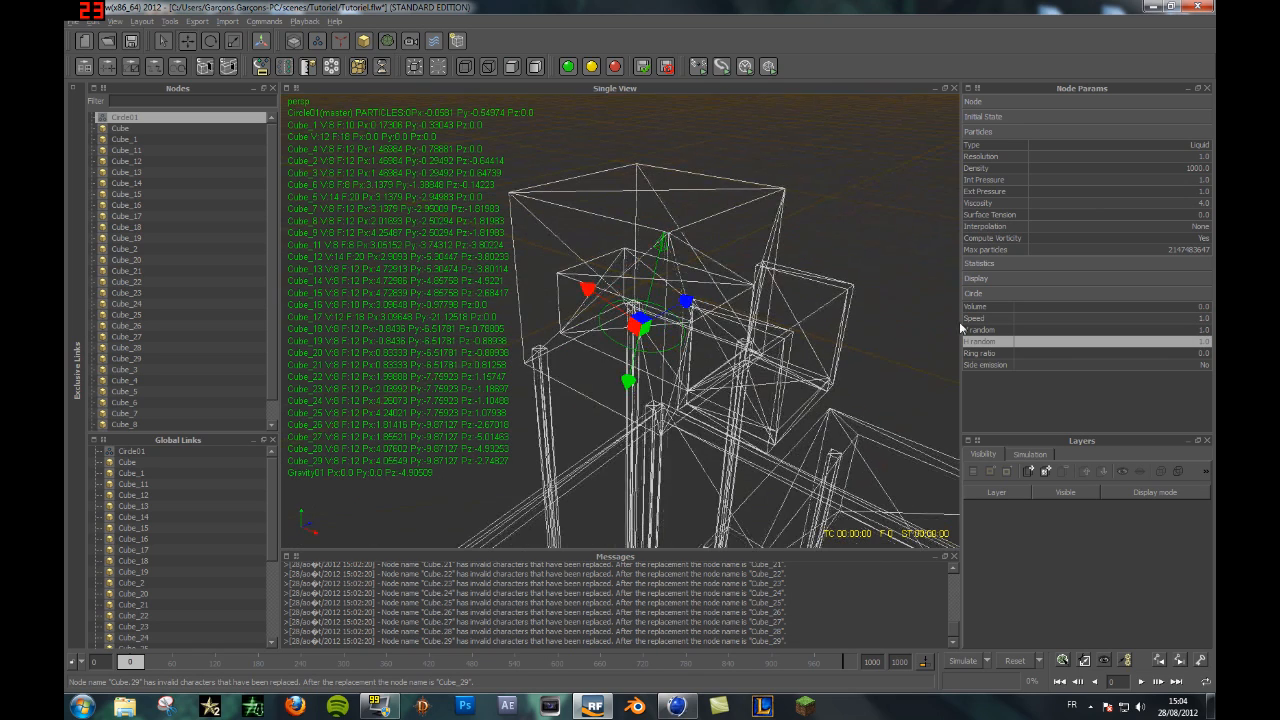
scroll(890, 337, down, 3)
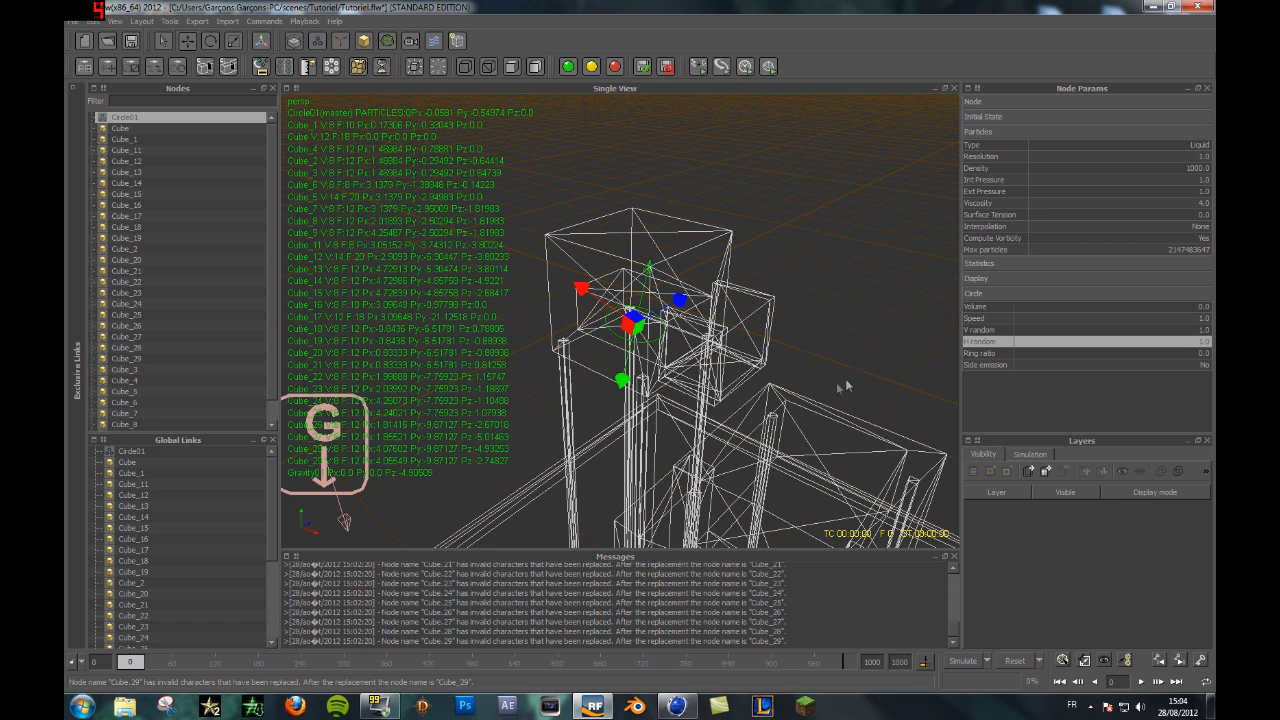
click(964, 661)
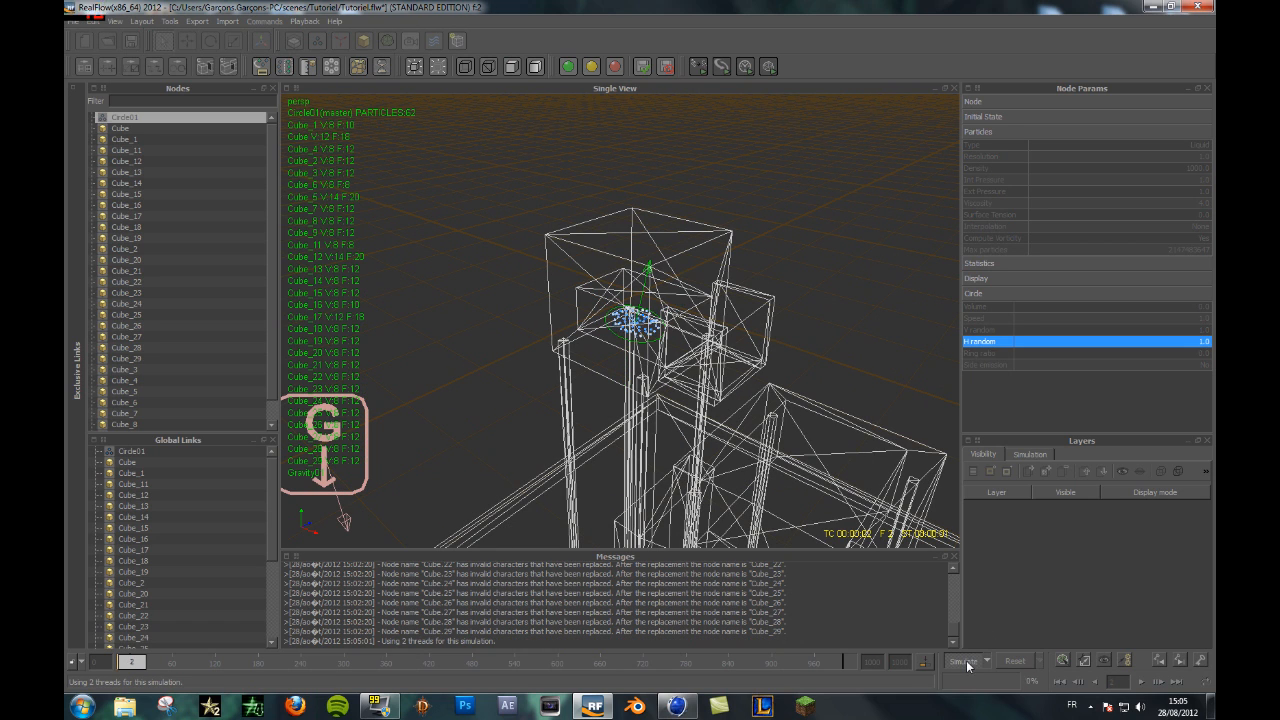
click(967, 666)
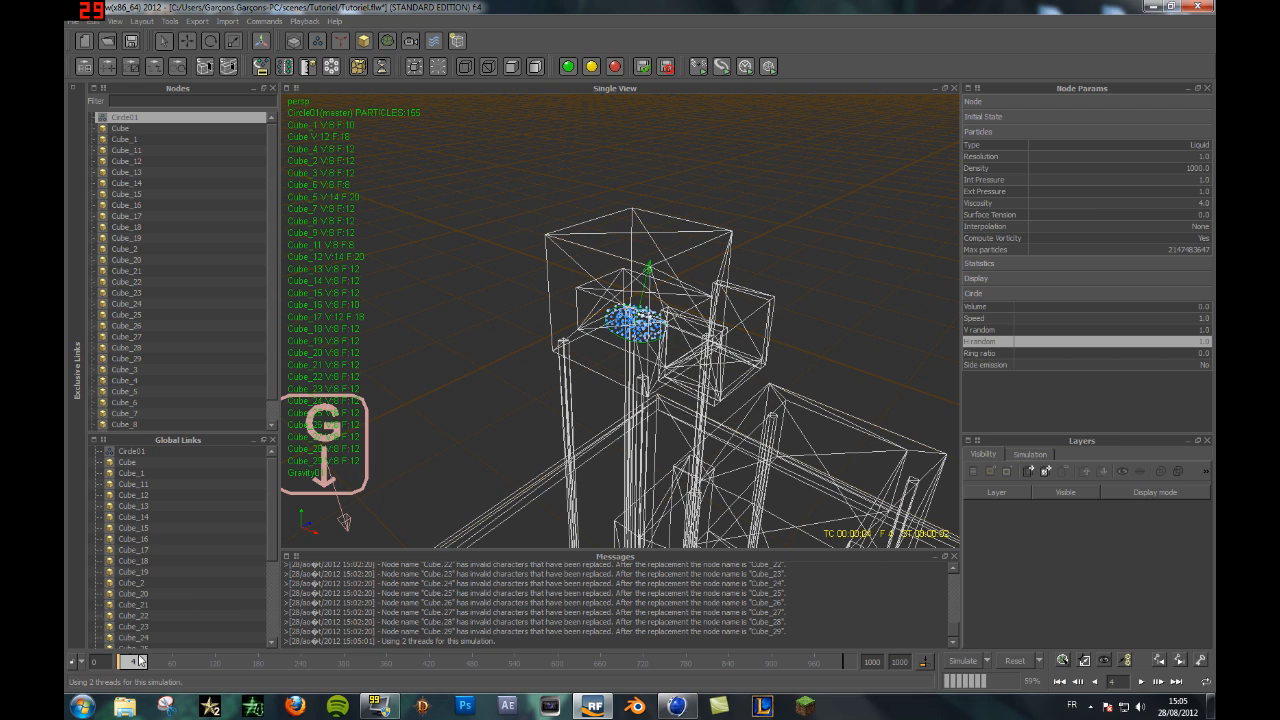
drag(139, 660, 113, 661)
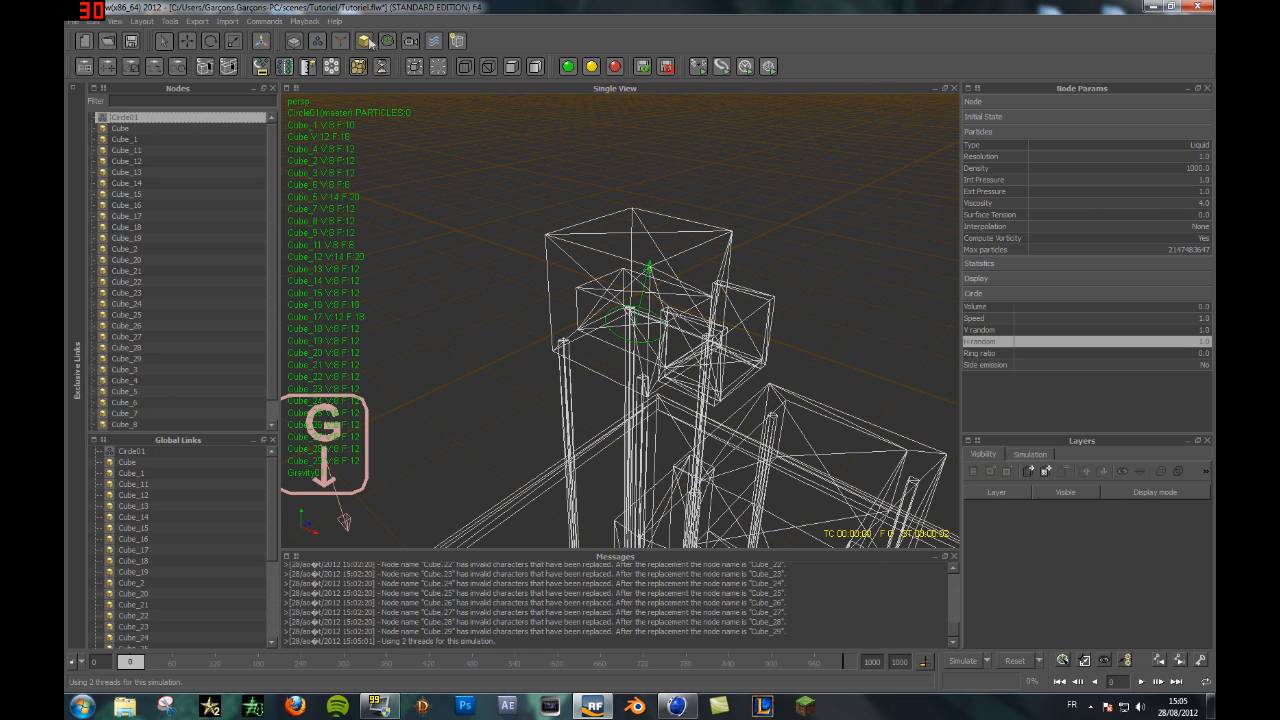
Step: Add a standard particle mesh to the scene and insert all emitters into it
click(392, 42)
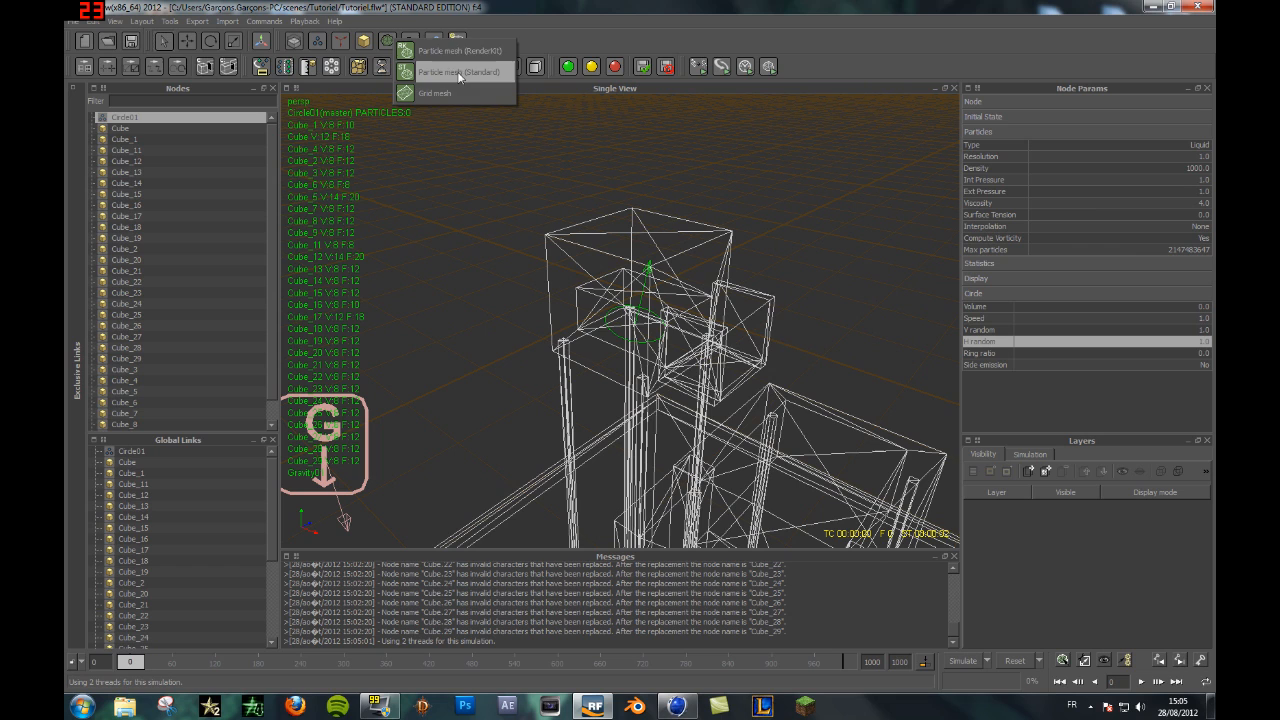
click(458, 72)
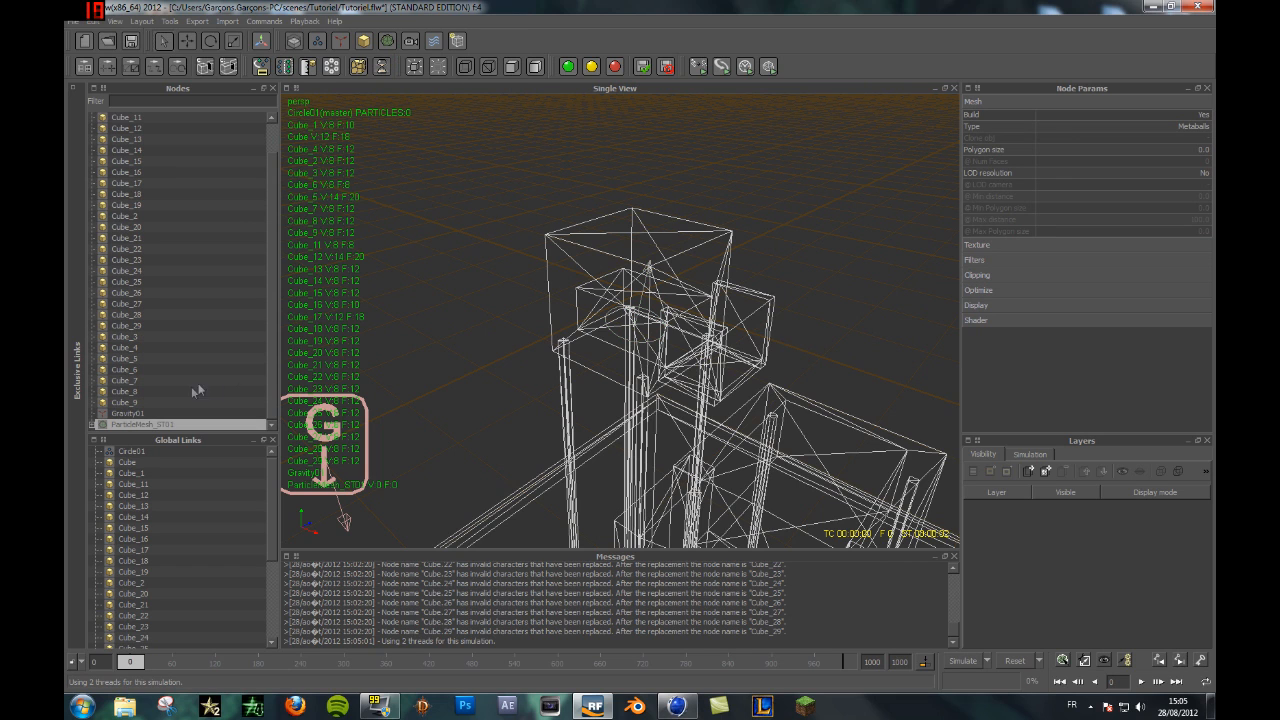
click(91, 424)
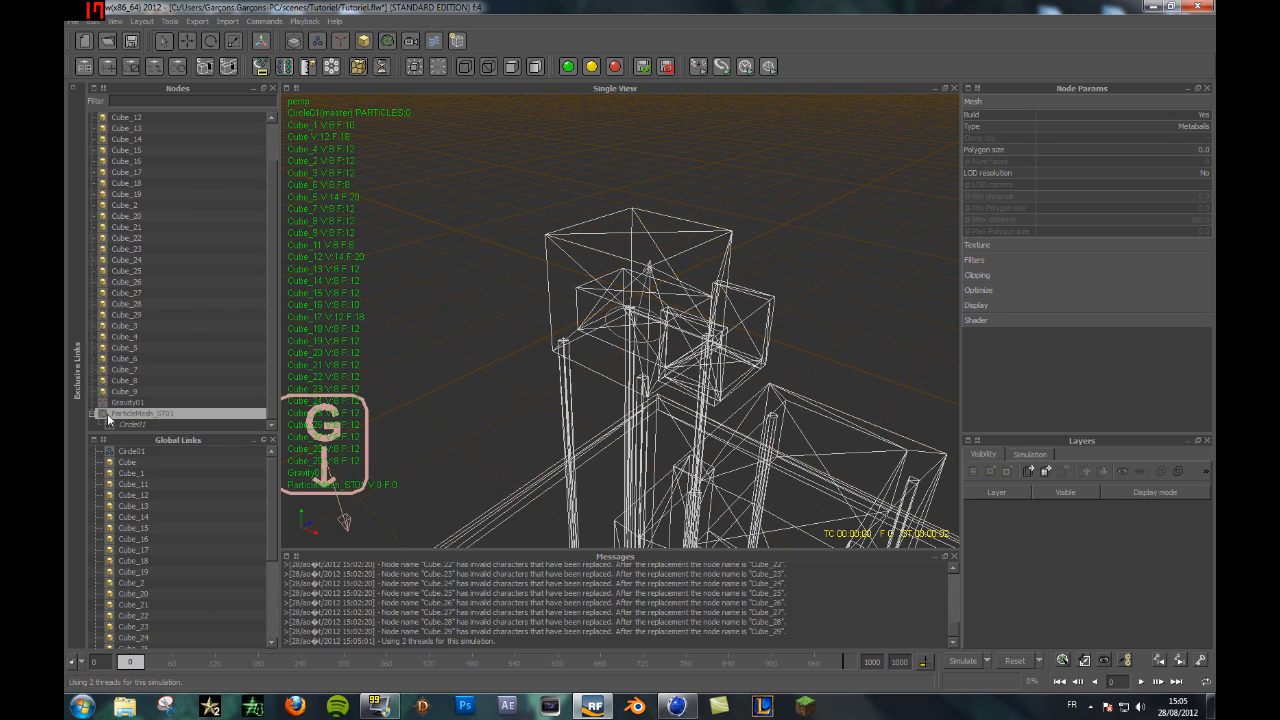
click(90, 418)
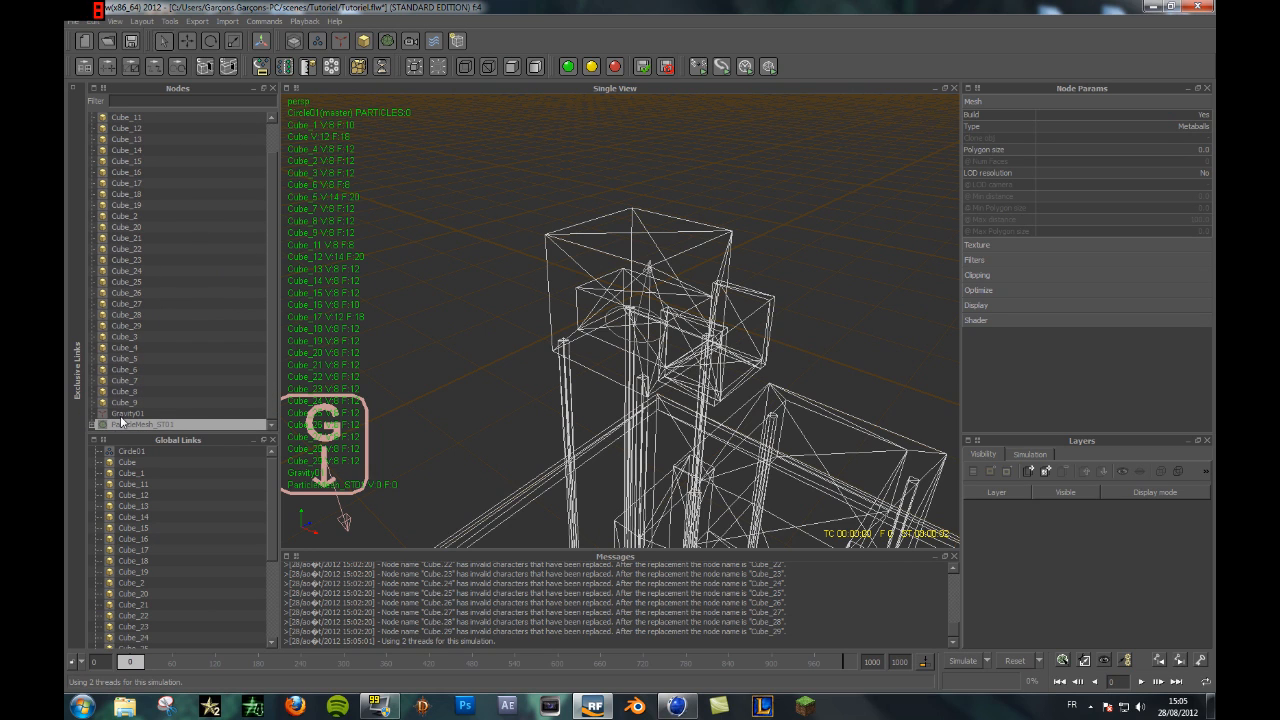
right_click(120, 424)
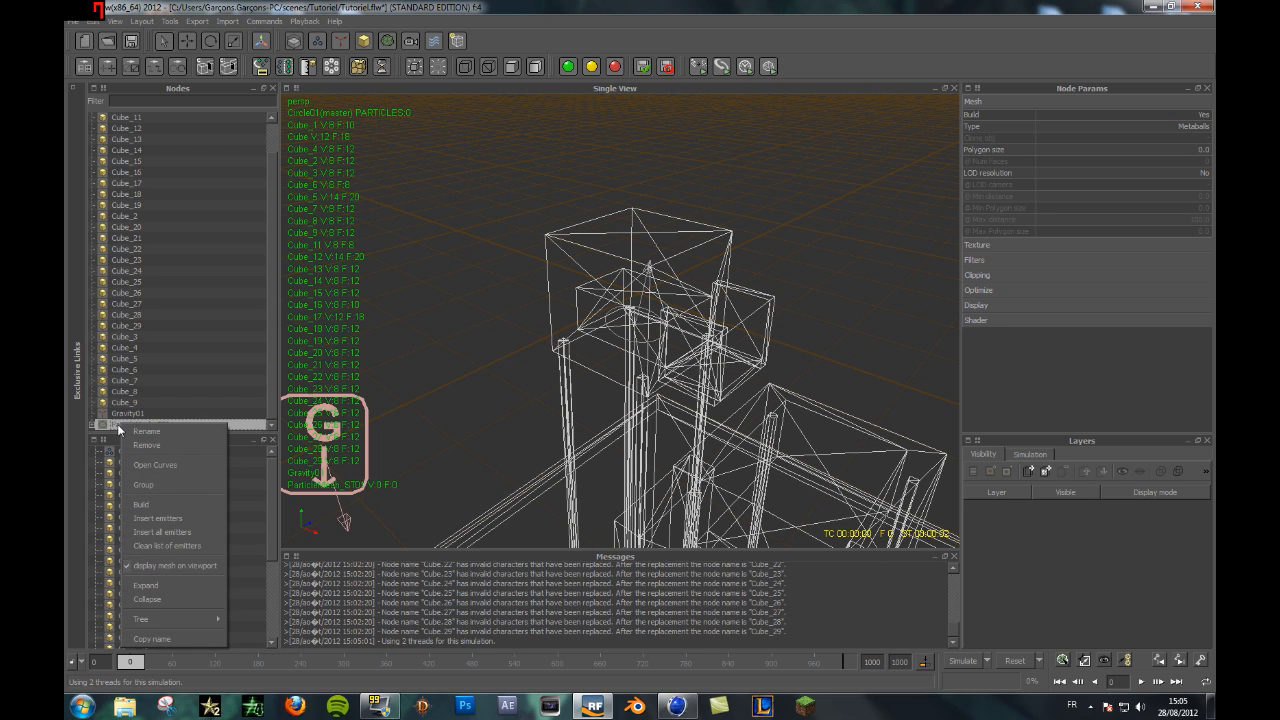
click(193, 534)
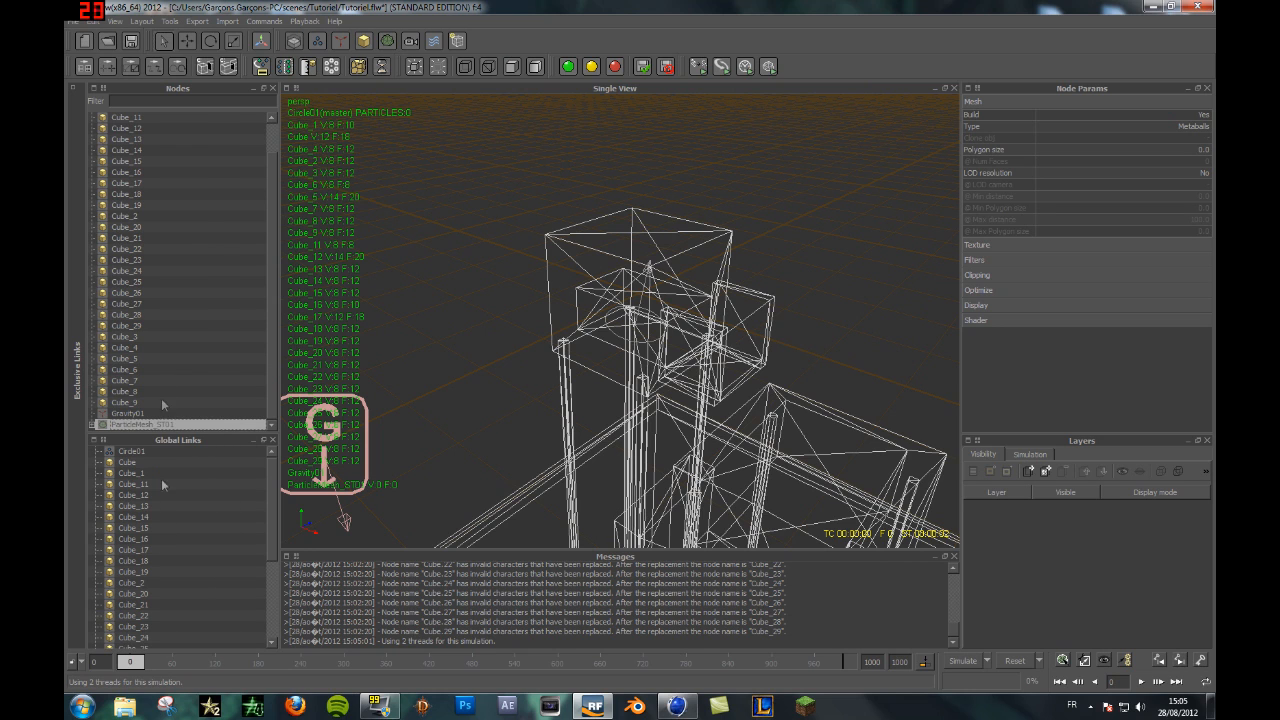
click(92, 425)
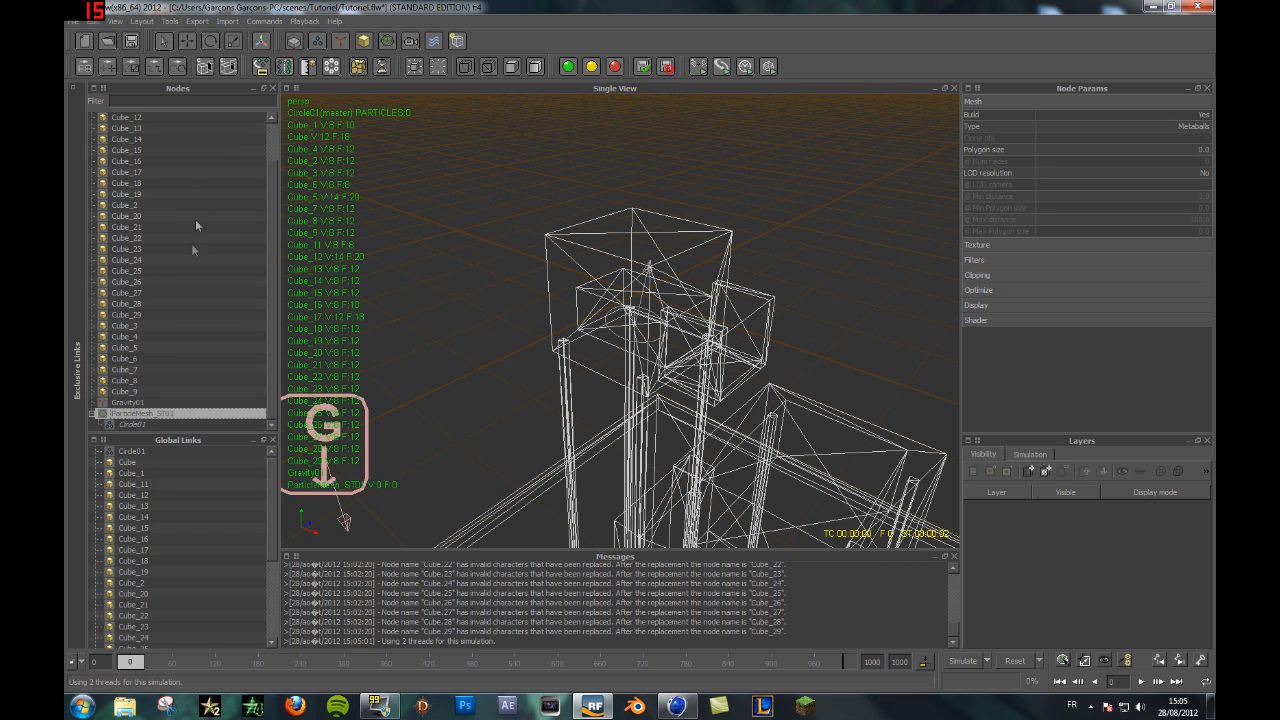
right_click(110, 413)
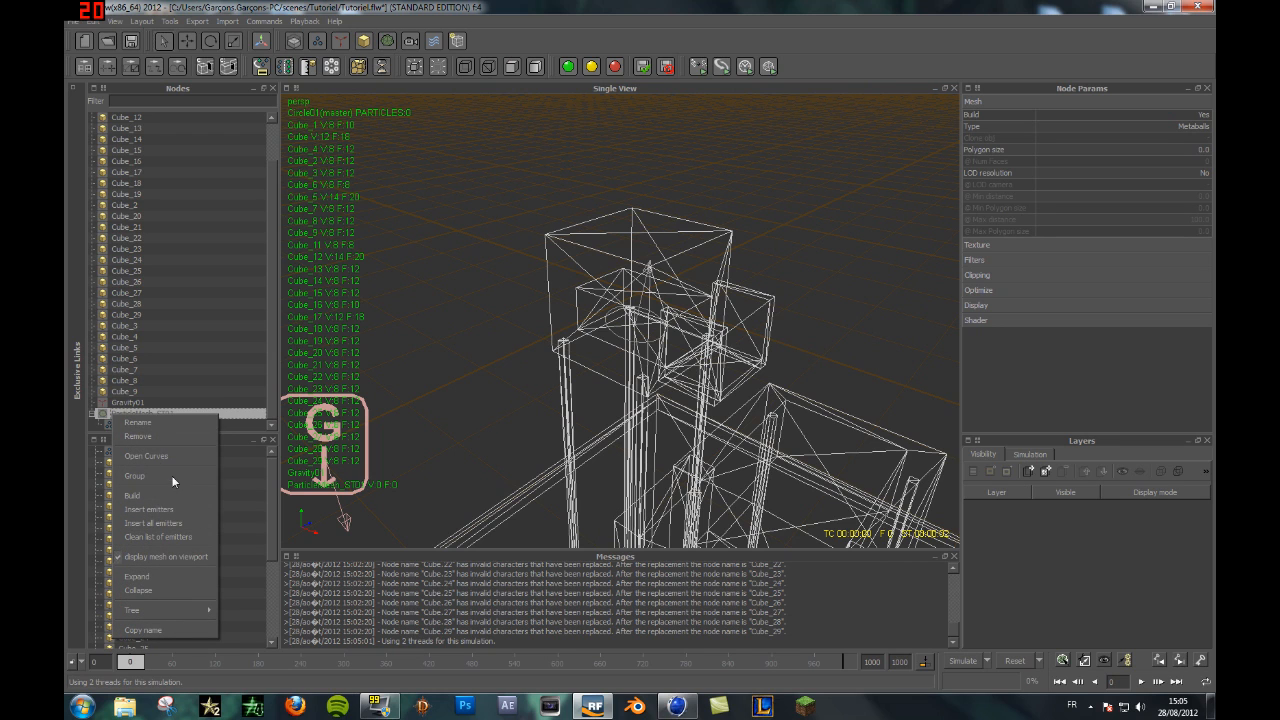
click(96, 413)
click(95, 414)
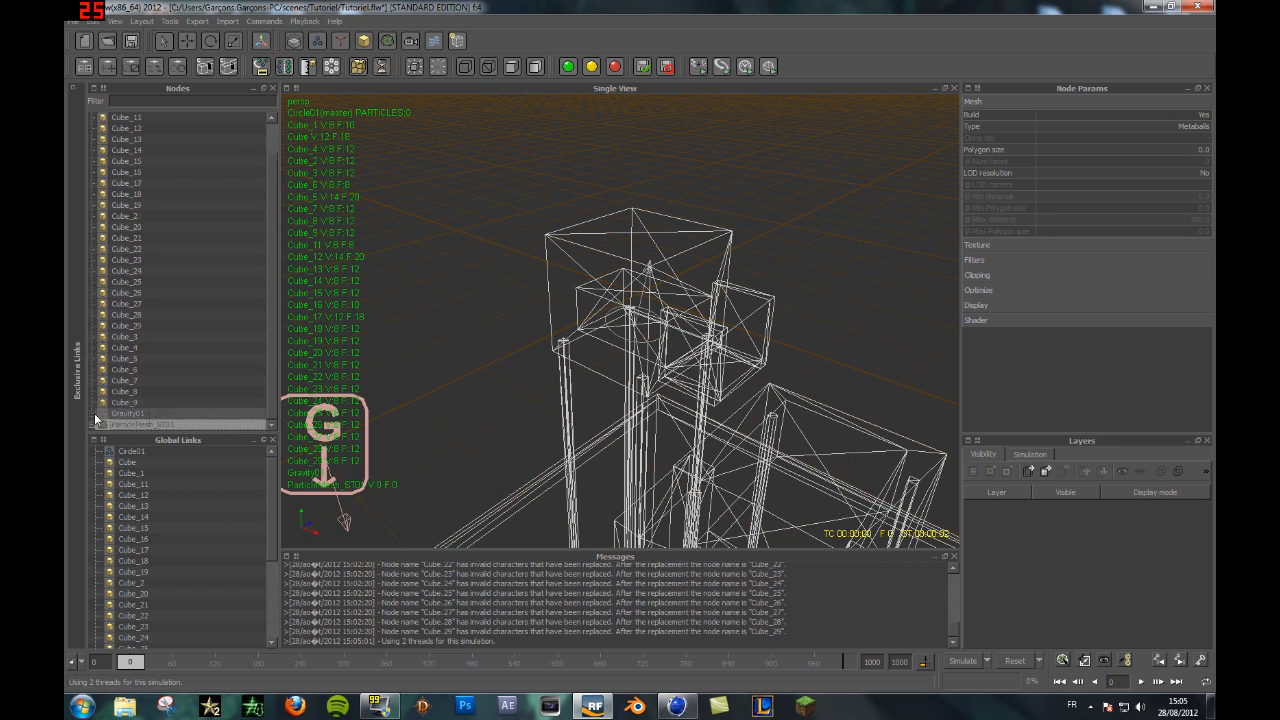
Step: Reset the scene, simulate the meshed fluid up to frame 10, stop, and return to frame 0
click(959, 662)
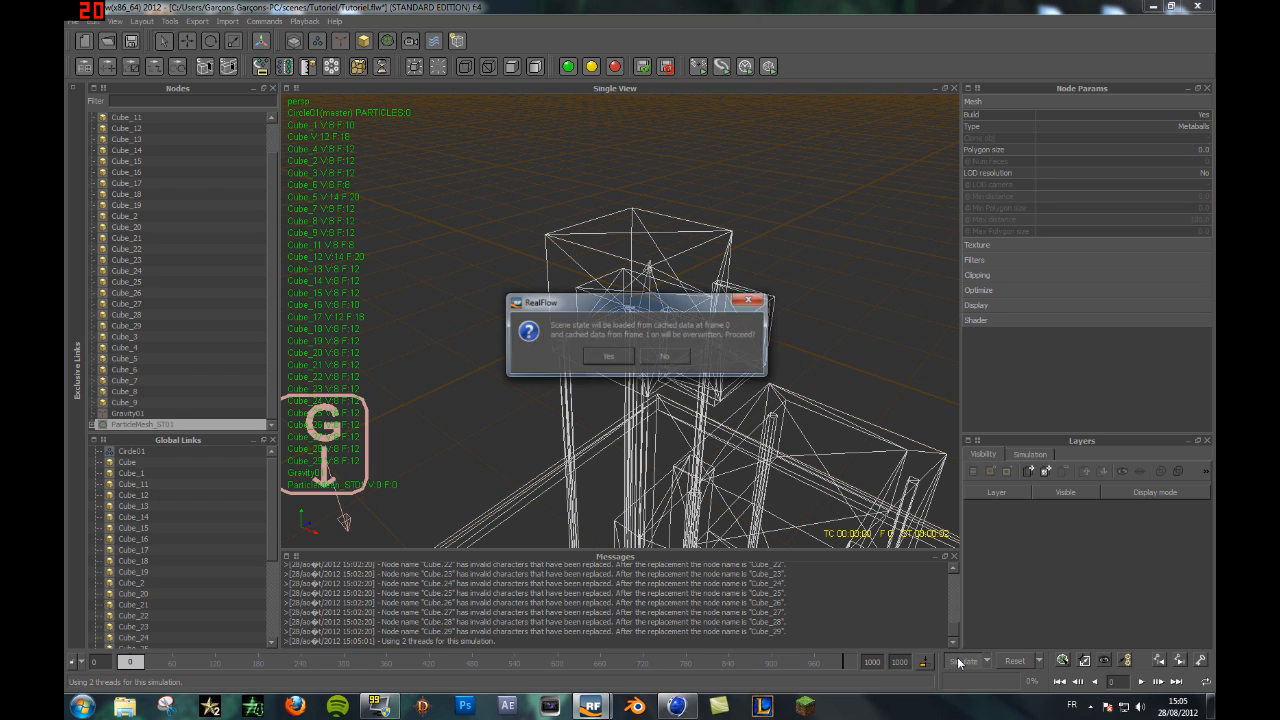
click(676, 364)
click(1021, 662)
click(614, 359)
click(963, 662)
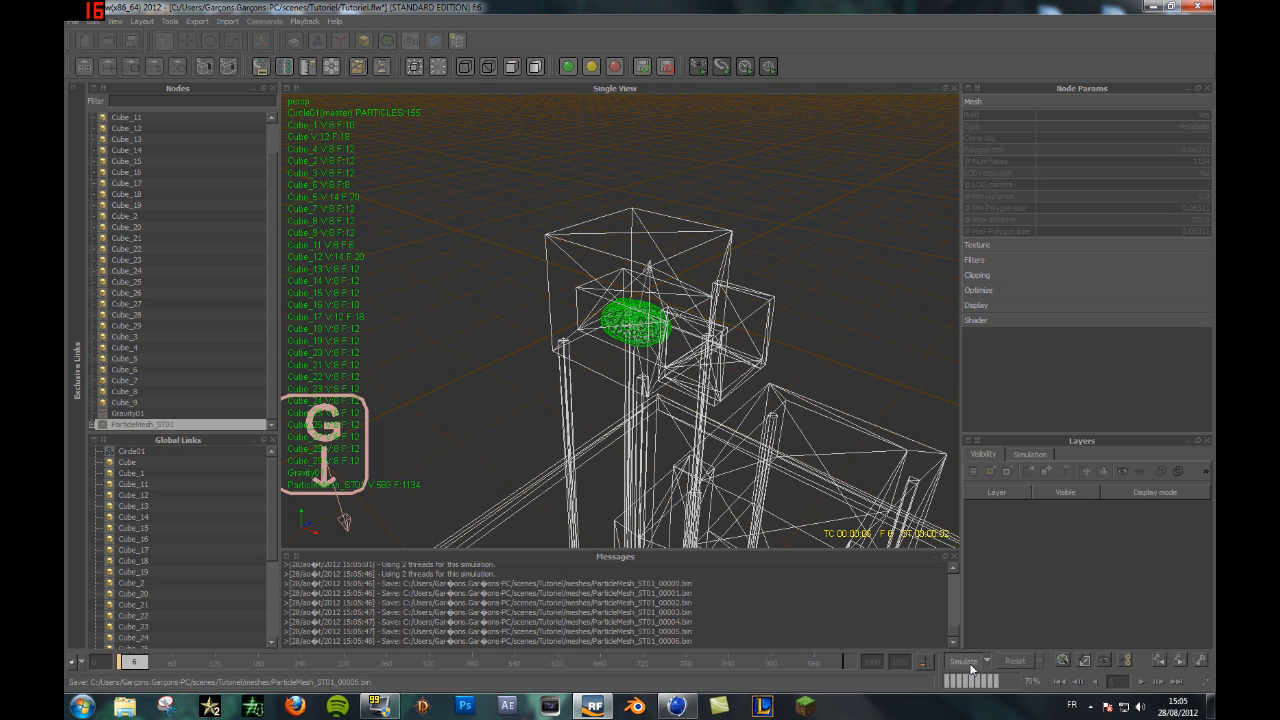
alt+drag(832, 345, 700, 368)
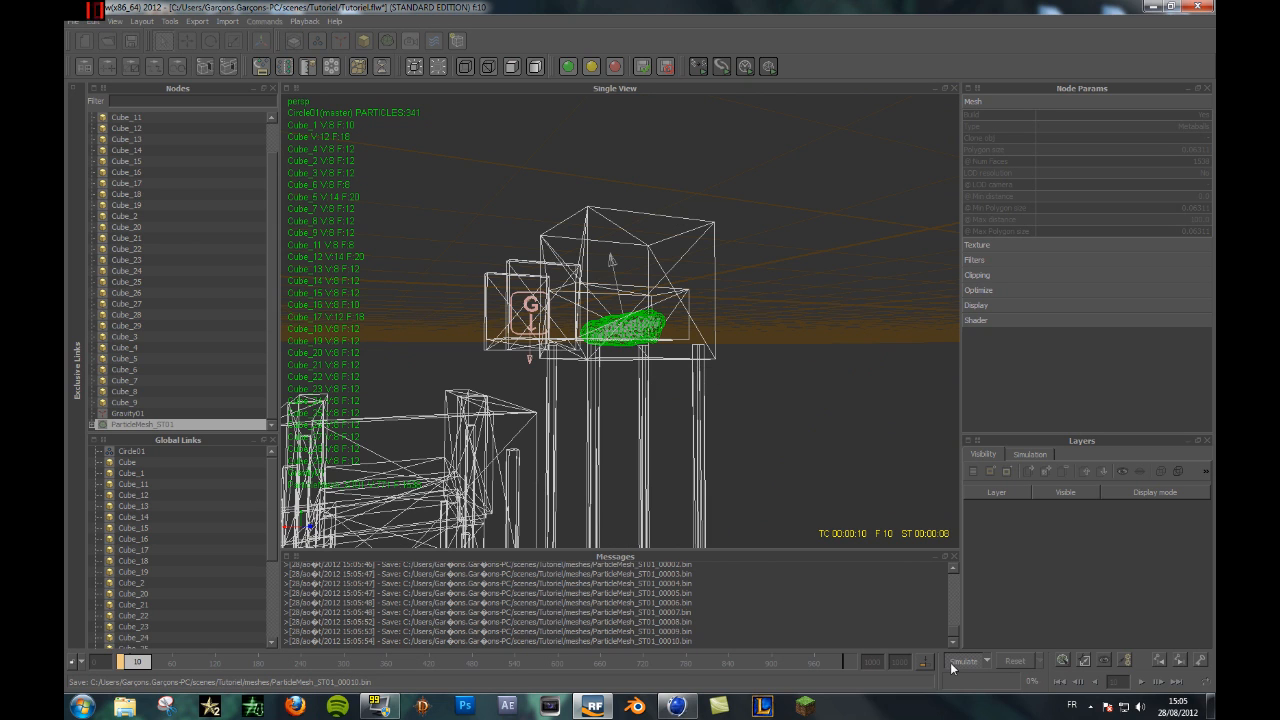
click(964, 660)
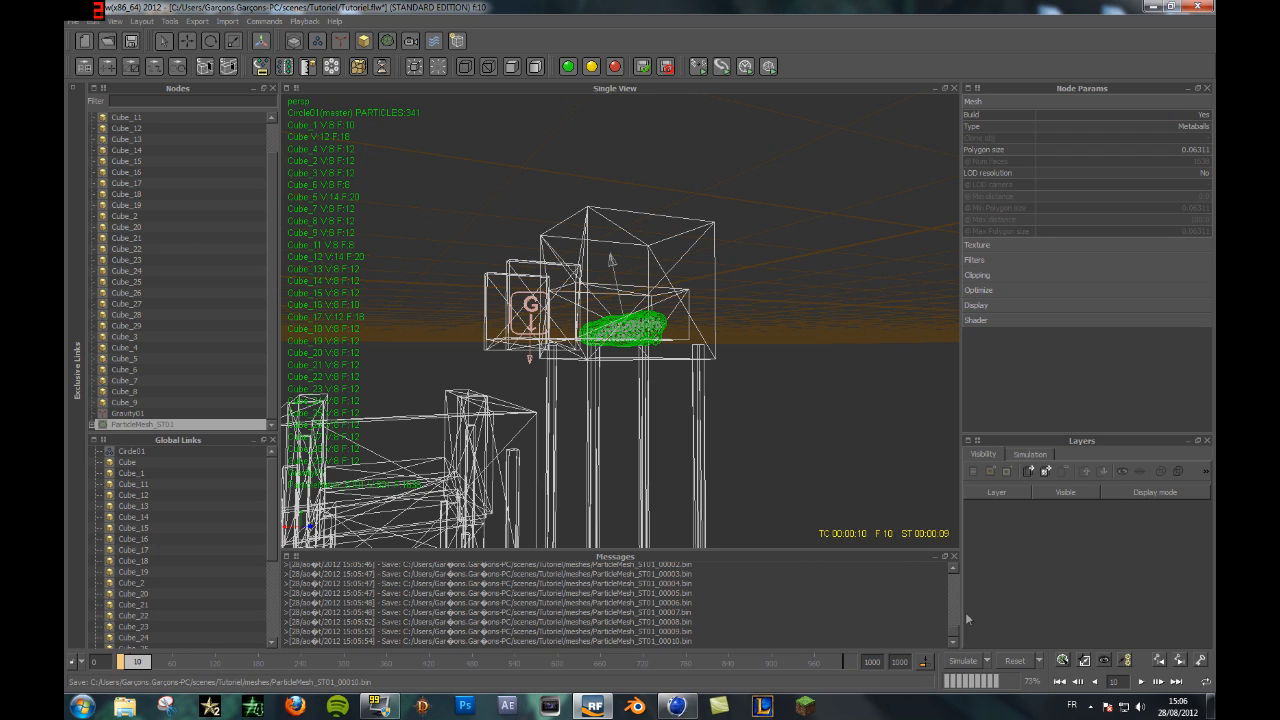
drag(132, 661, 89, 656)
Step: Open Test joli.sd from the desktop in a second RealFlow window and create a project named ojzheifuf
click(1150, 6)
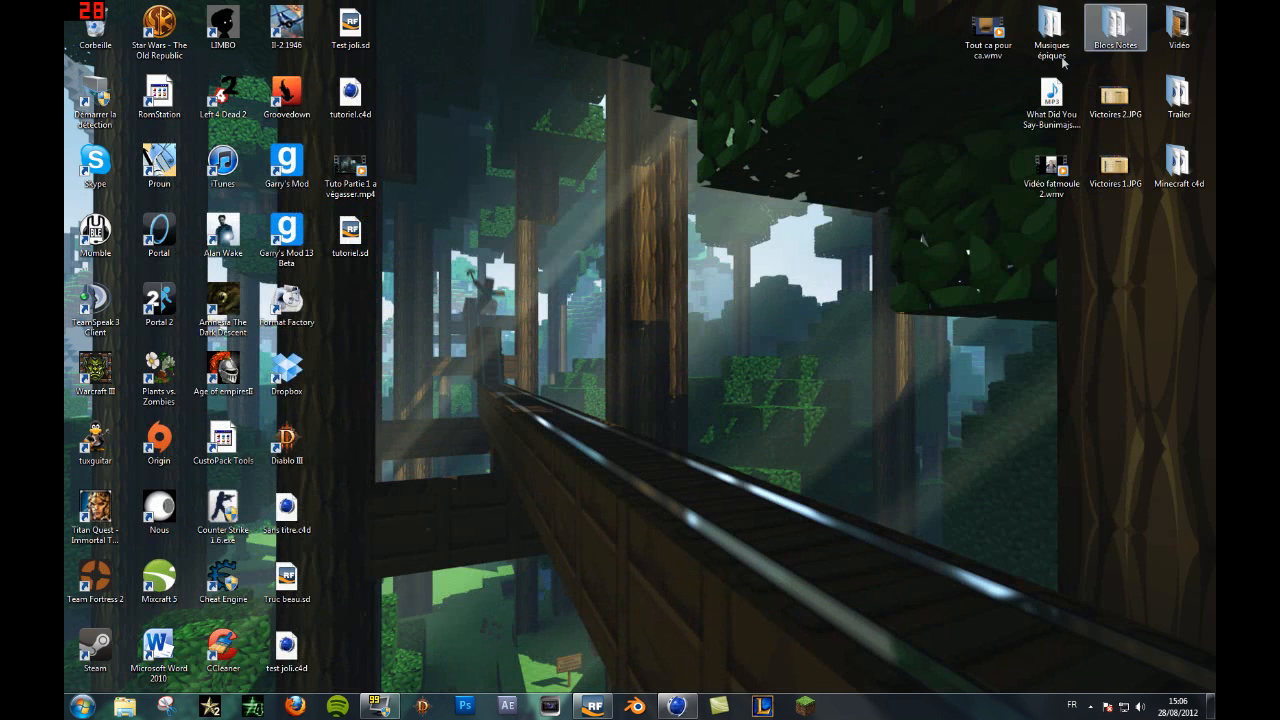
click(360, 238)
click(450, 137)
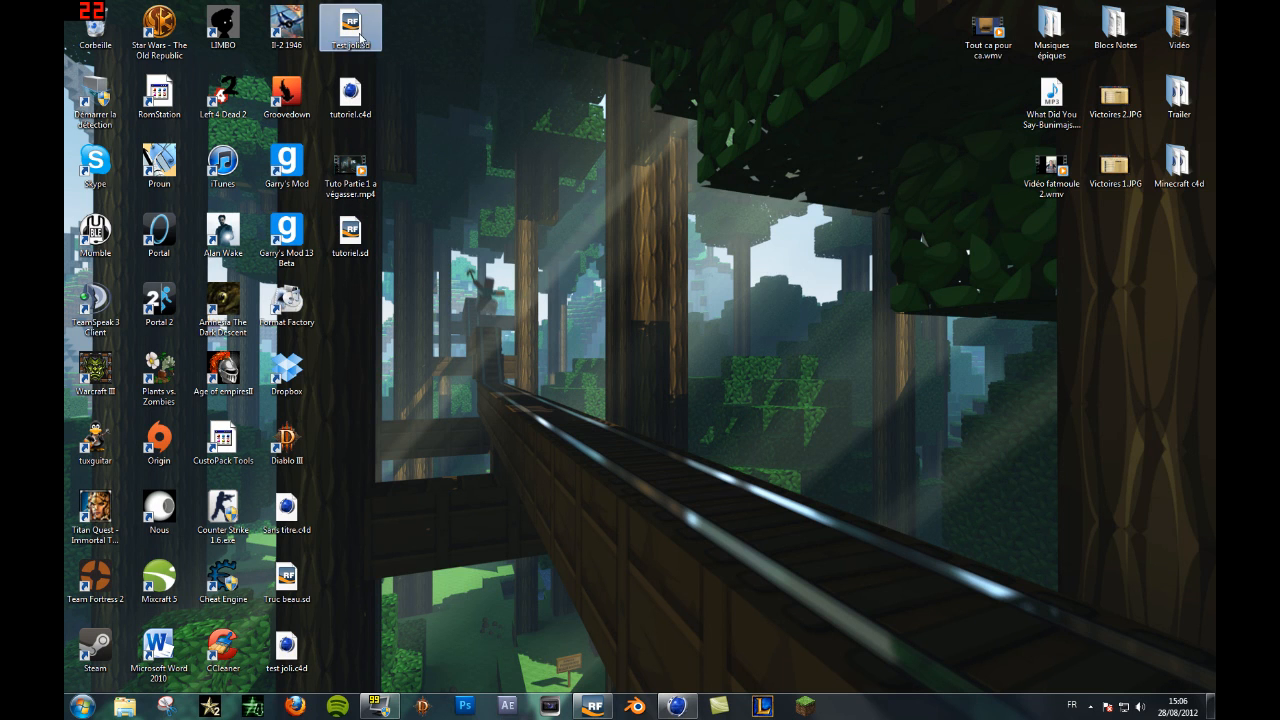
double_click(347, 25)
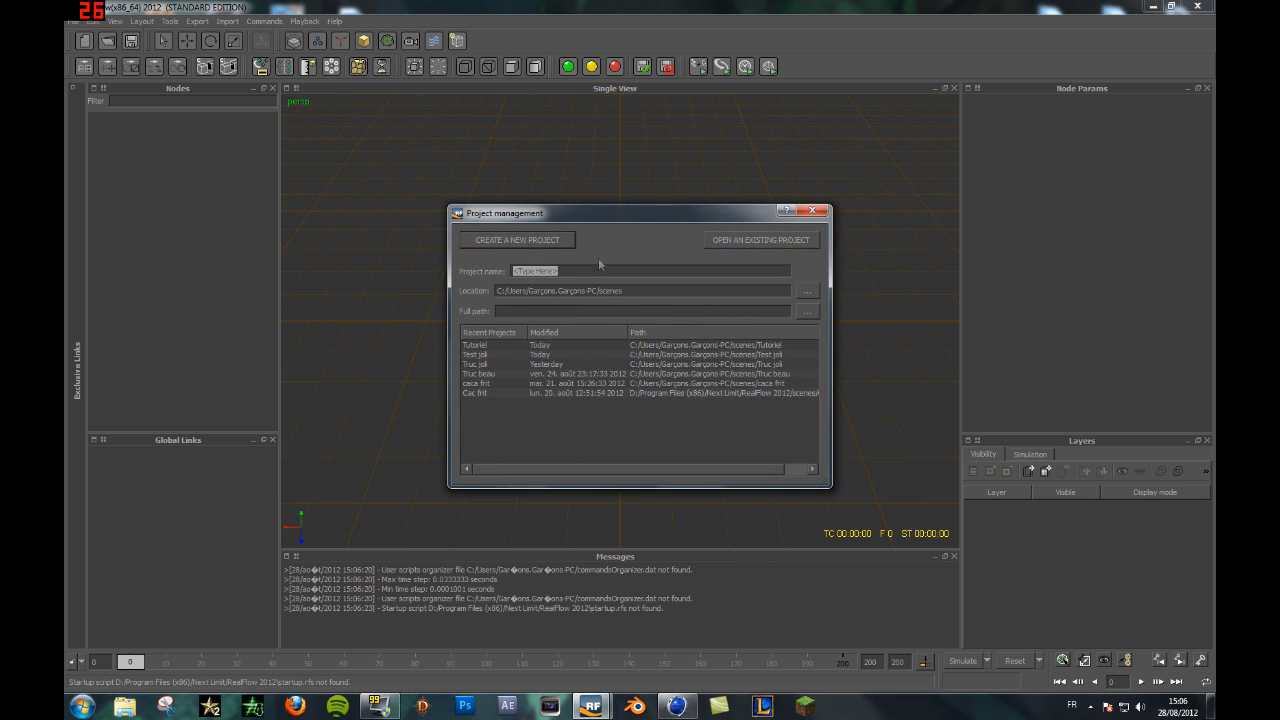
text(ojzheifuf)
key(Return)
Step: Import Test joli.sd from the desktop and view its cube structure at frame 80
click(228, 21)
click(252, 39)
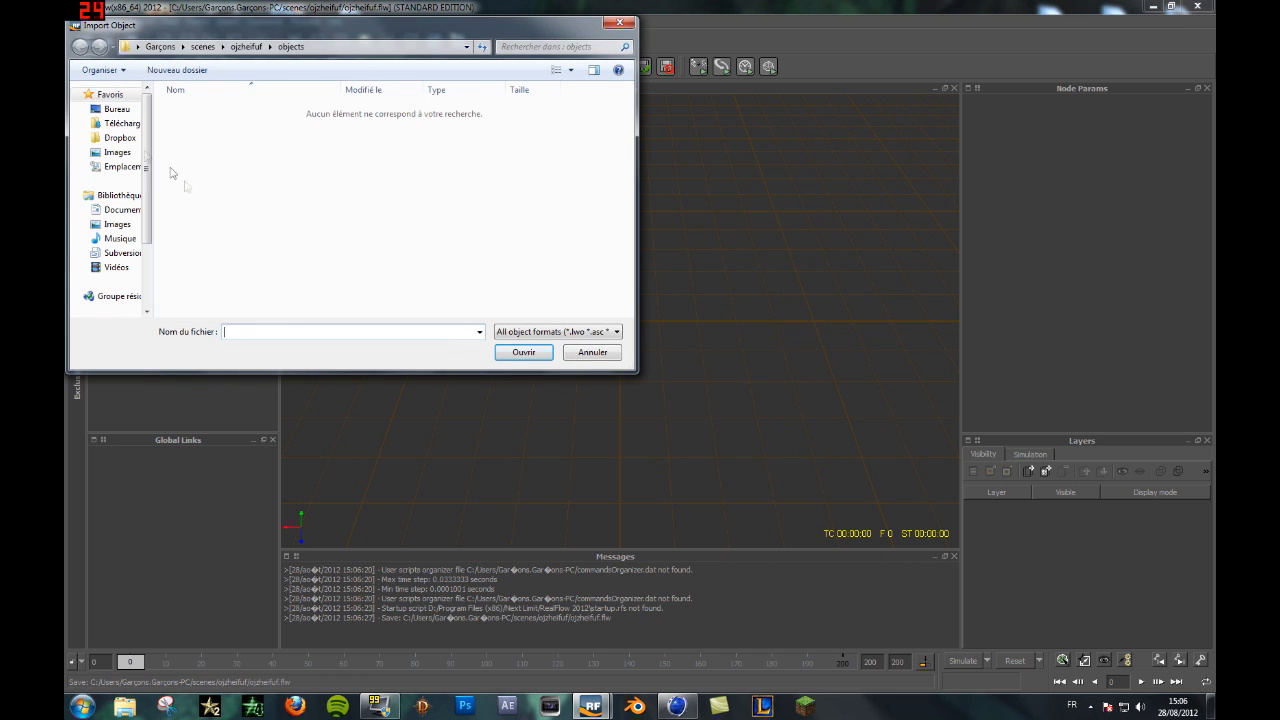
click(118, 109)
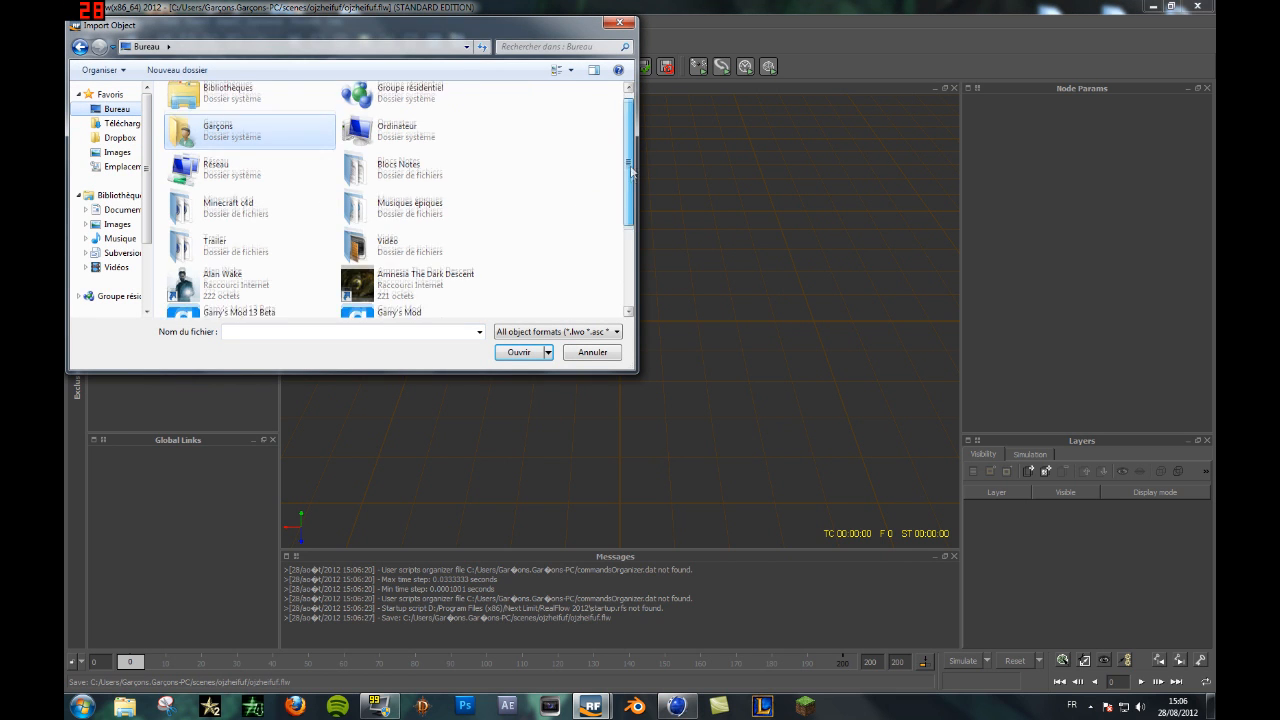
scroll(630, 167, down, 5)
double_click(425, 262)
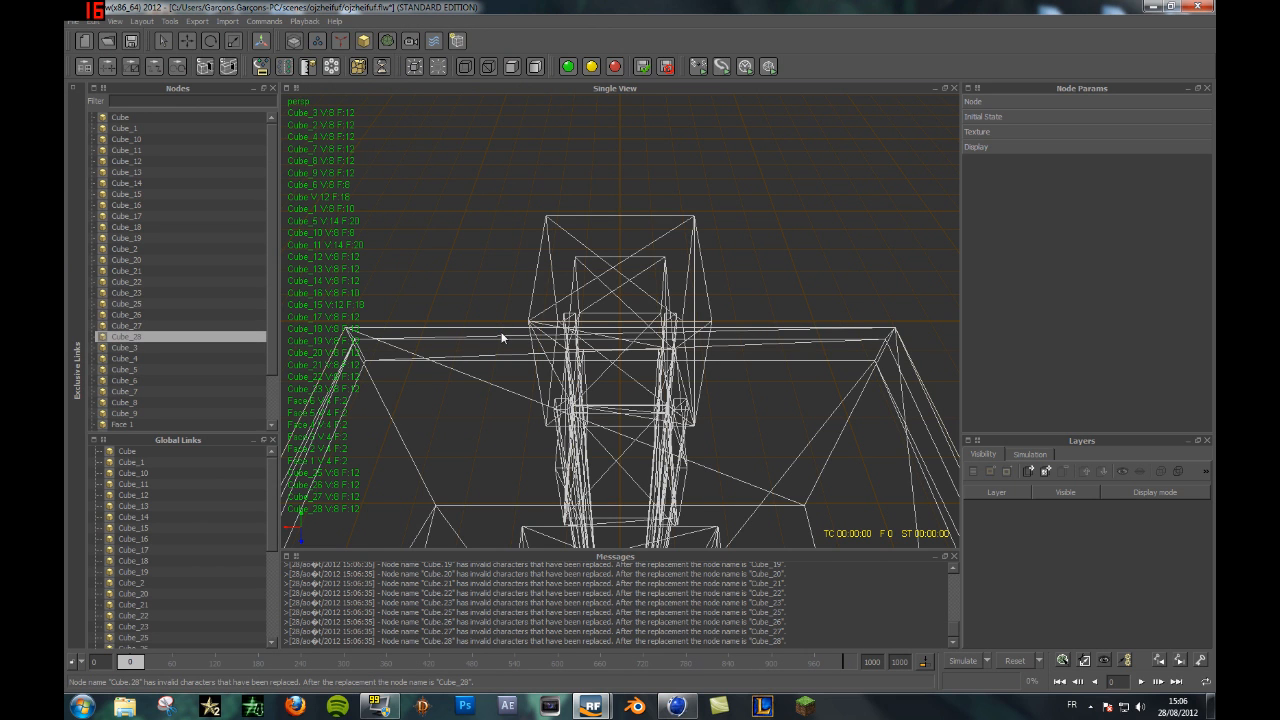
scroll(502, 338, down, 3)
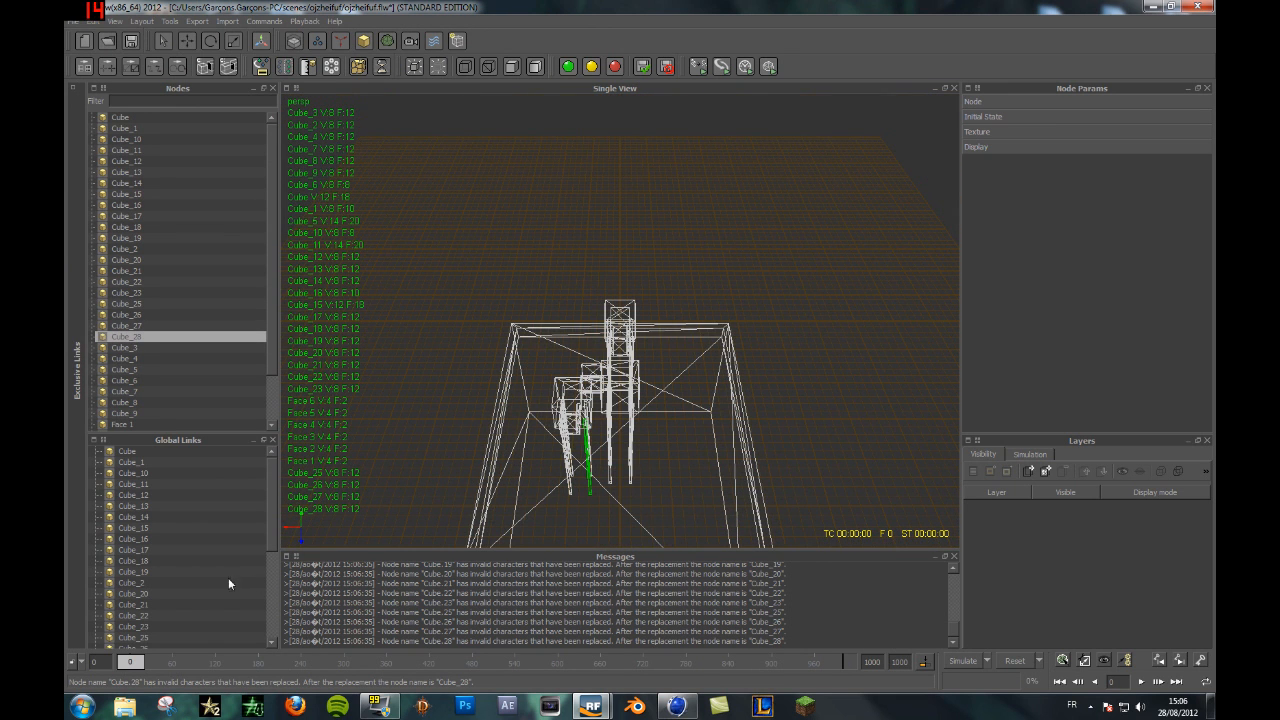
drag(134, 661, 188, 662)
alt+drag(715, 253, 740, 172)
Step: Import Truc beau.sd from the desktop into the ojzheifuf project
click(228, 21)
click(245, 38)
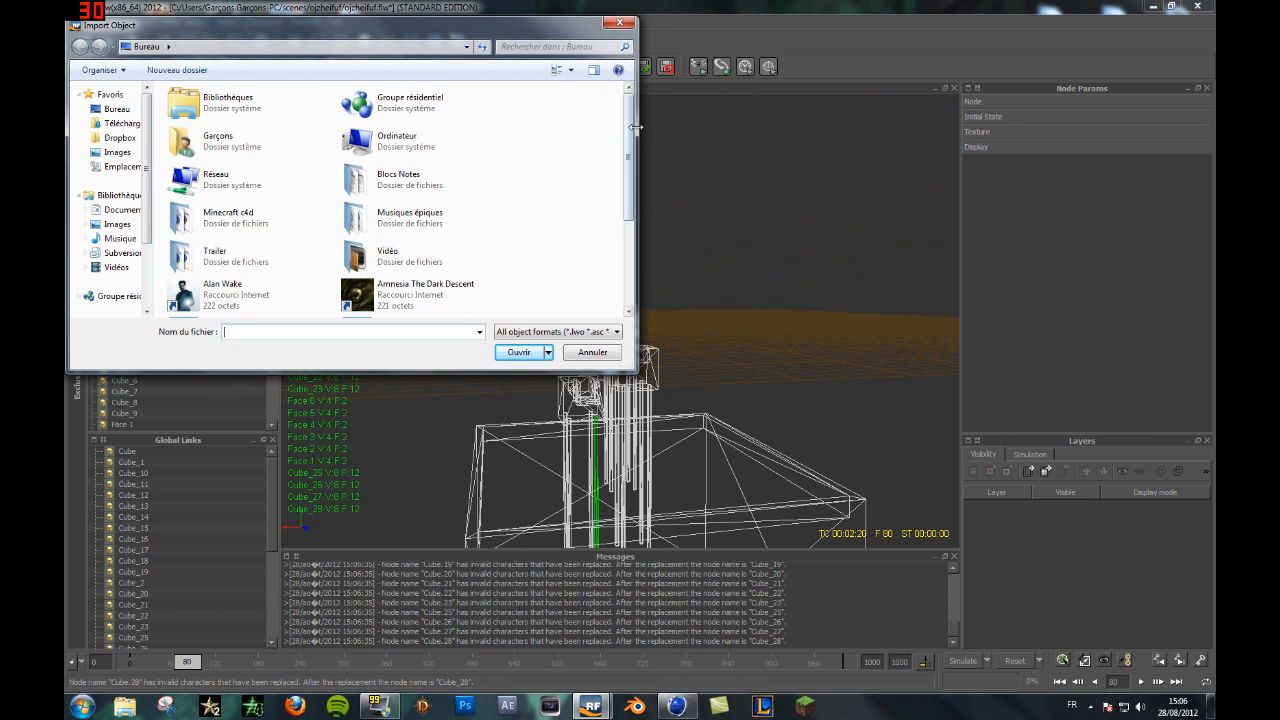
drag(629, 145, 628, 262)
double_click(284, 312)
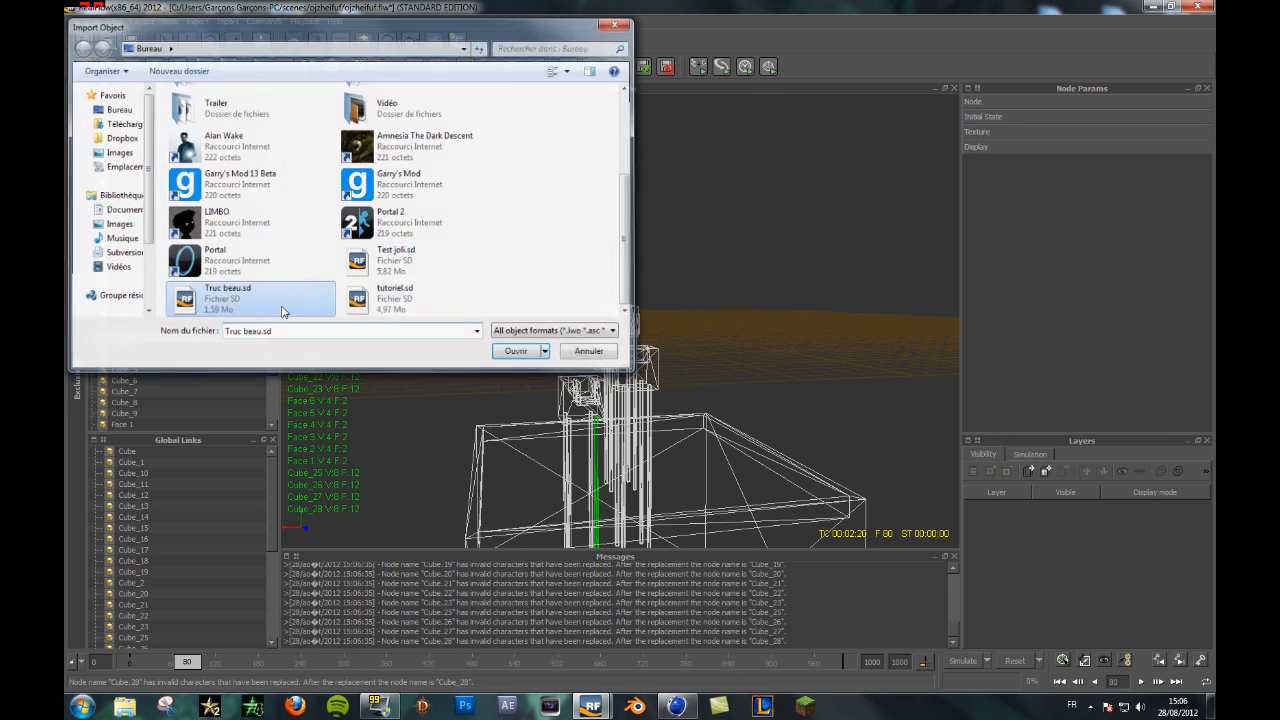
click(627, 366)
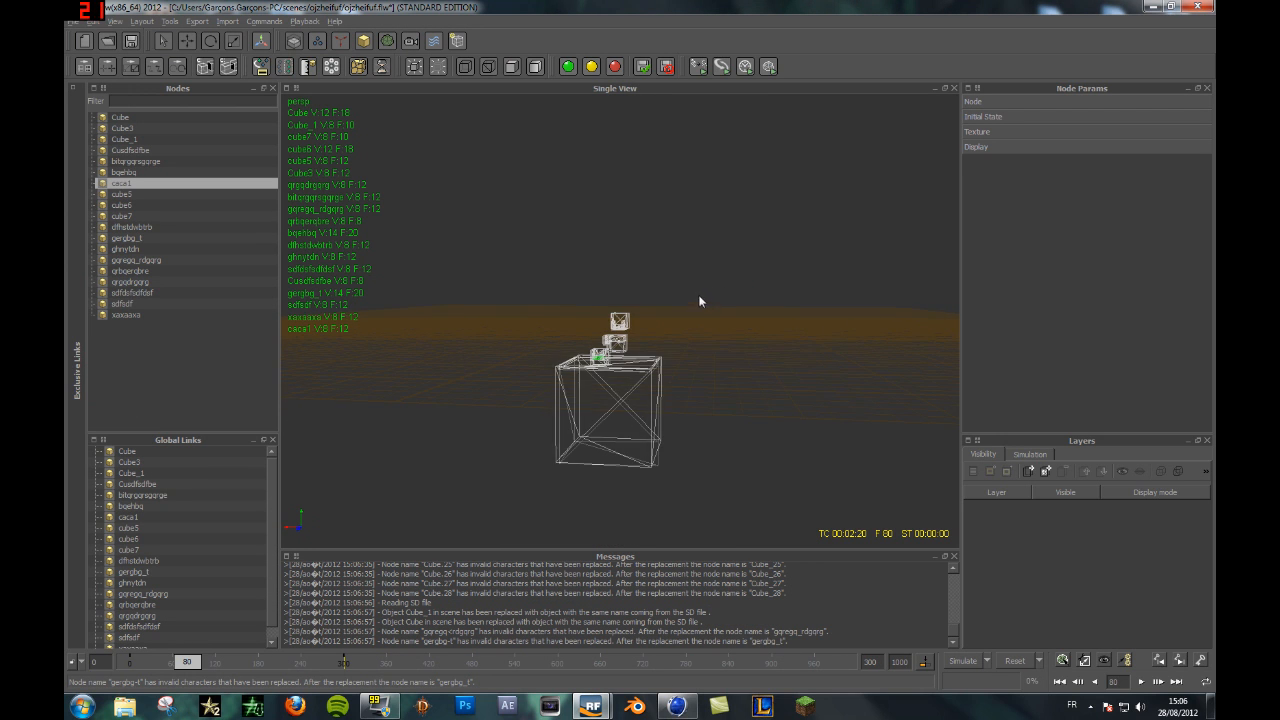
Step: Examine the imported cube structure up close and move the timeline to frame 1000
scroll(698, 294, up, 5)
alt+drag(782, 304, 640, 345)
click(510, 395)
drag(190, 662, 873, 662)
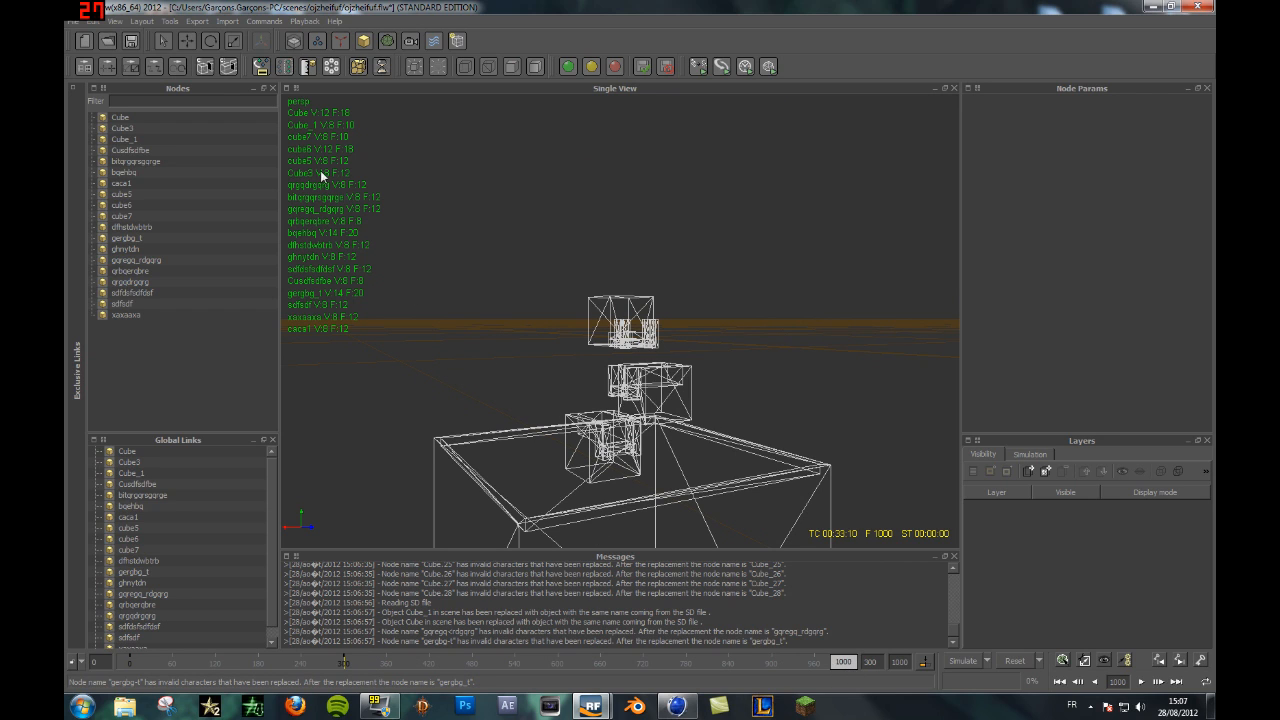
Step: Mark all simulation data for export and review the object entries in Export Central
click(198, 21)
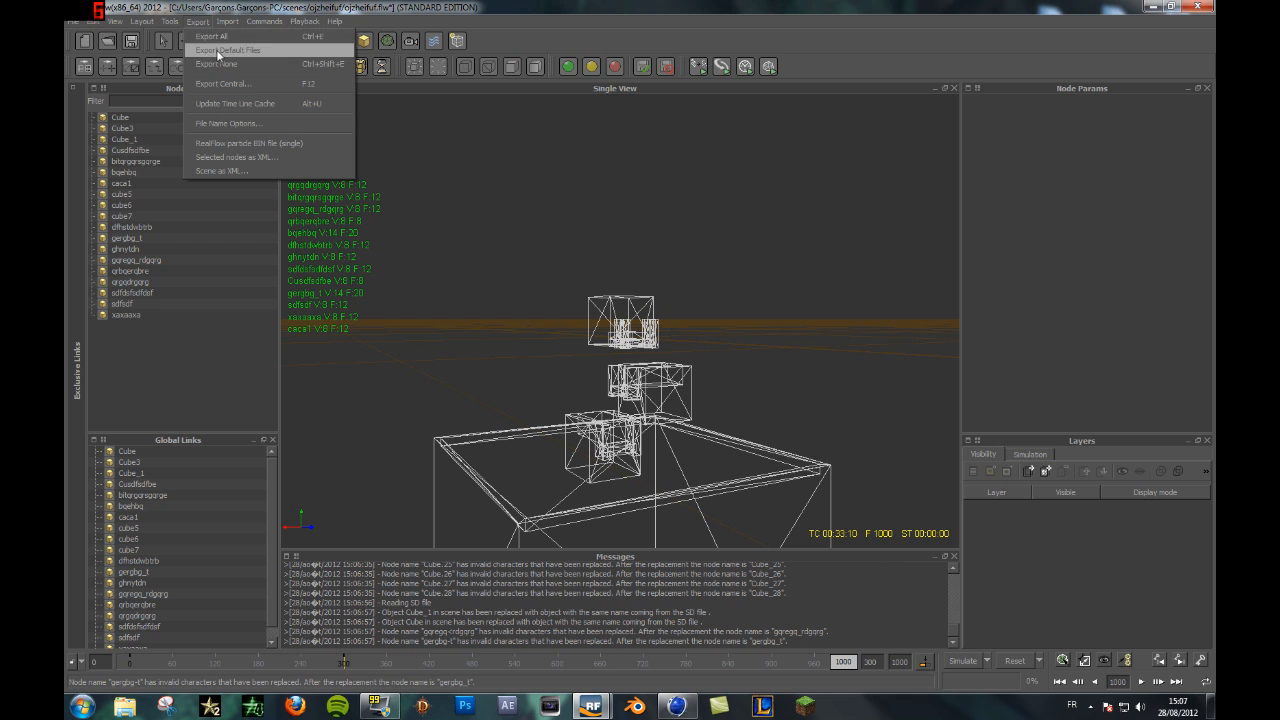
click(224, 39)
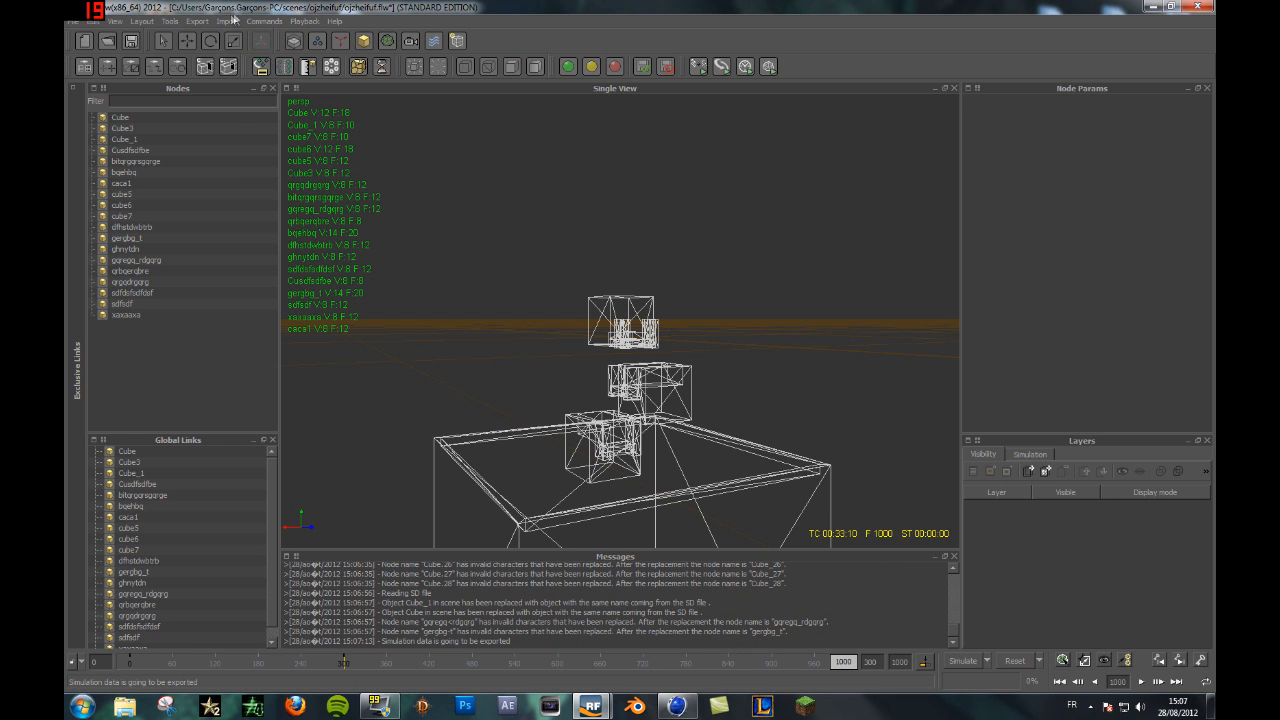
click(200, 22)
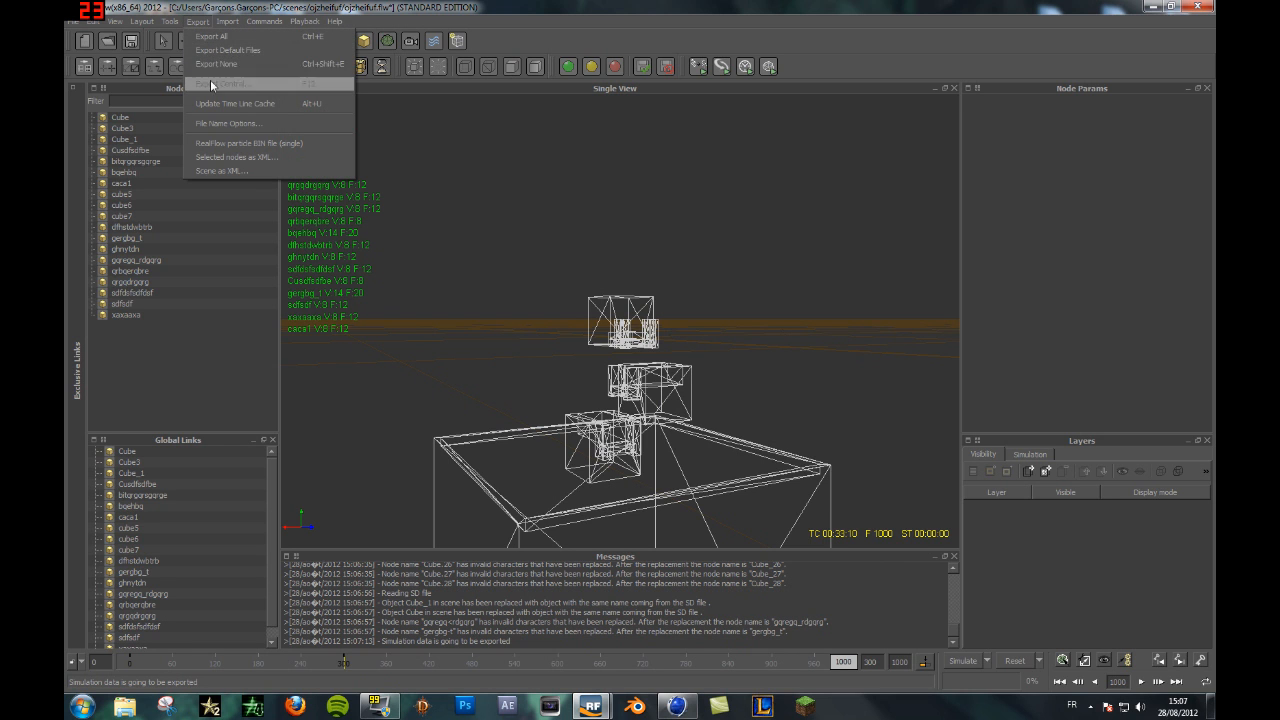
click(210, 80)
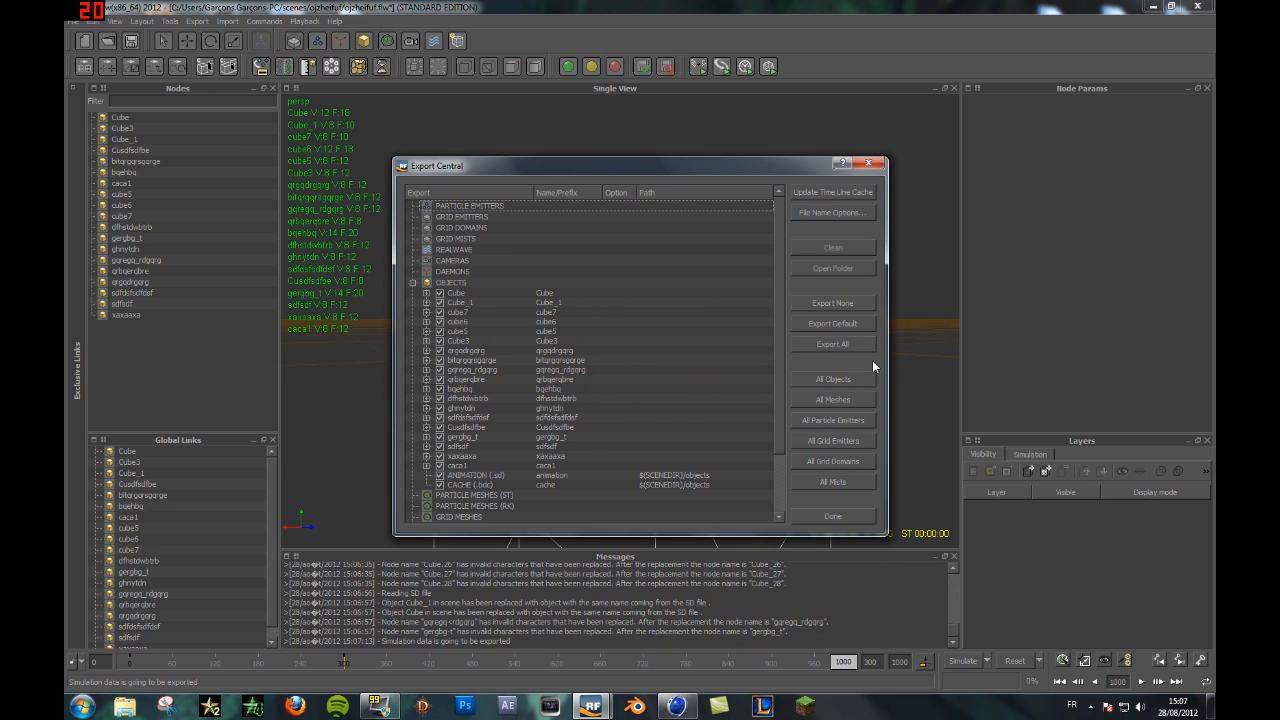
click(868, 162)
Step: Close the ojzheifuf and Tutoriel RealFlow scenes without saving their changes
click(1205, 6)
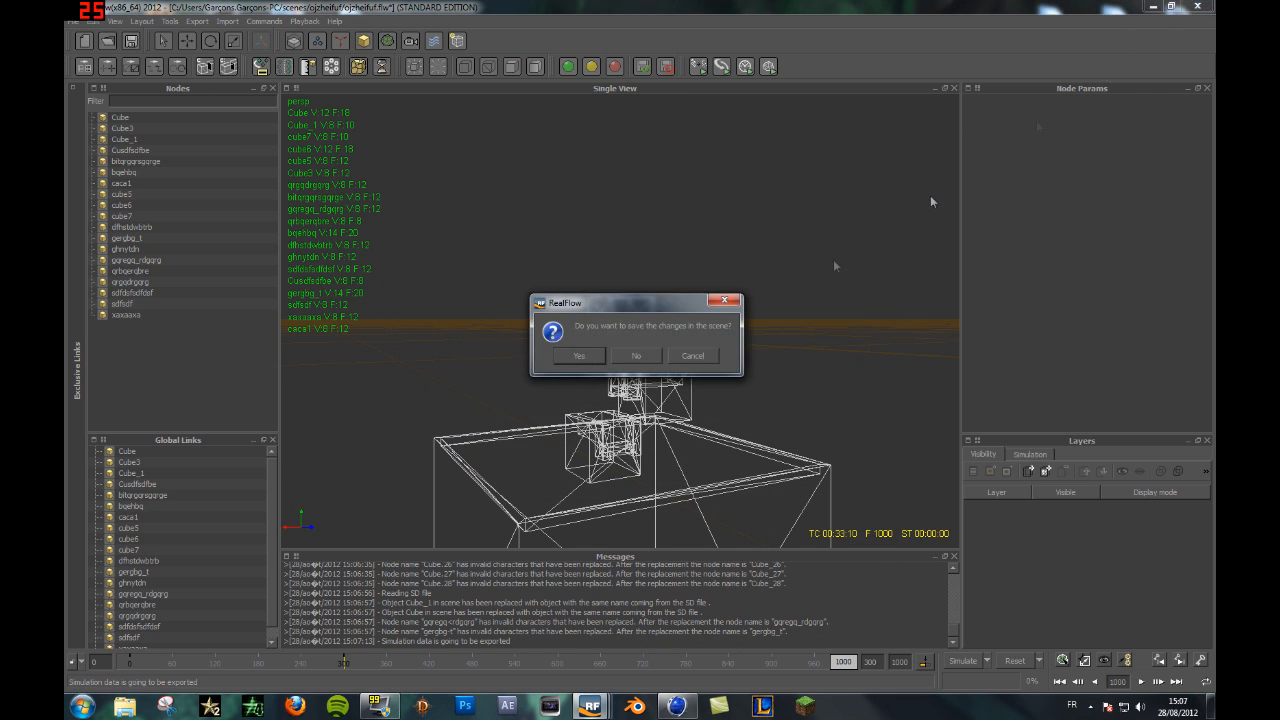
click(629, 358)
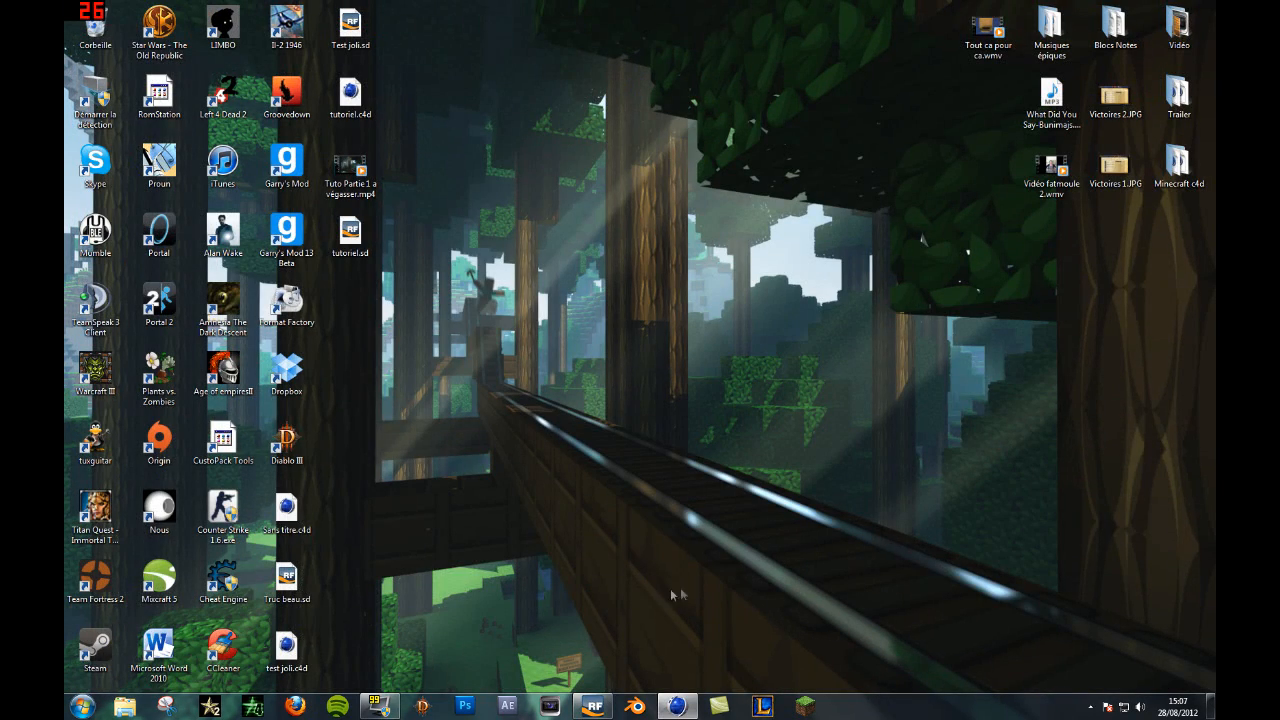
click(594, 706)
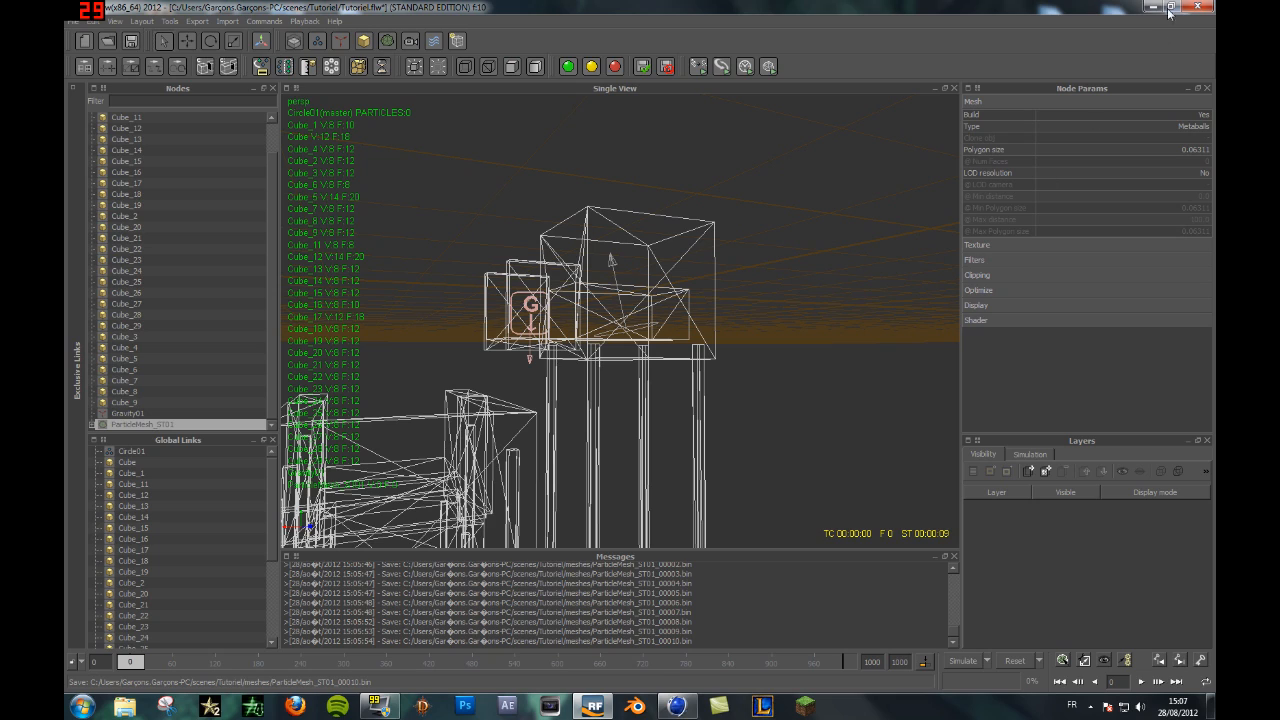
click(1197, 7)
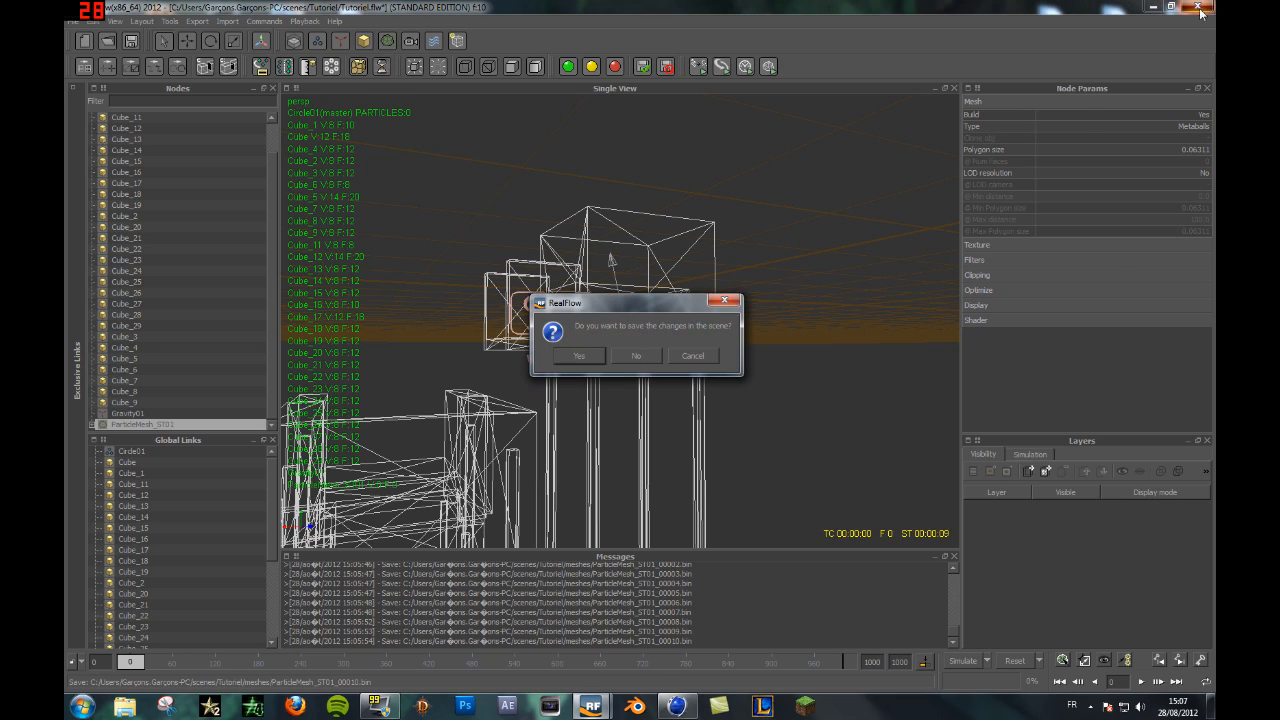
click(645, 360)
Step: Switch to Cinema 4D with the tutoriel.c4d scene and add a RealFlow Mesh Importer object
click(677, 706)
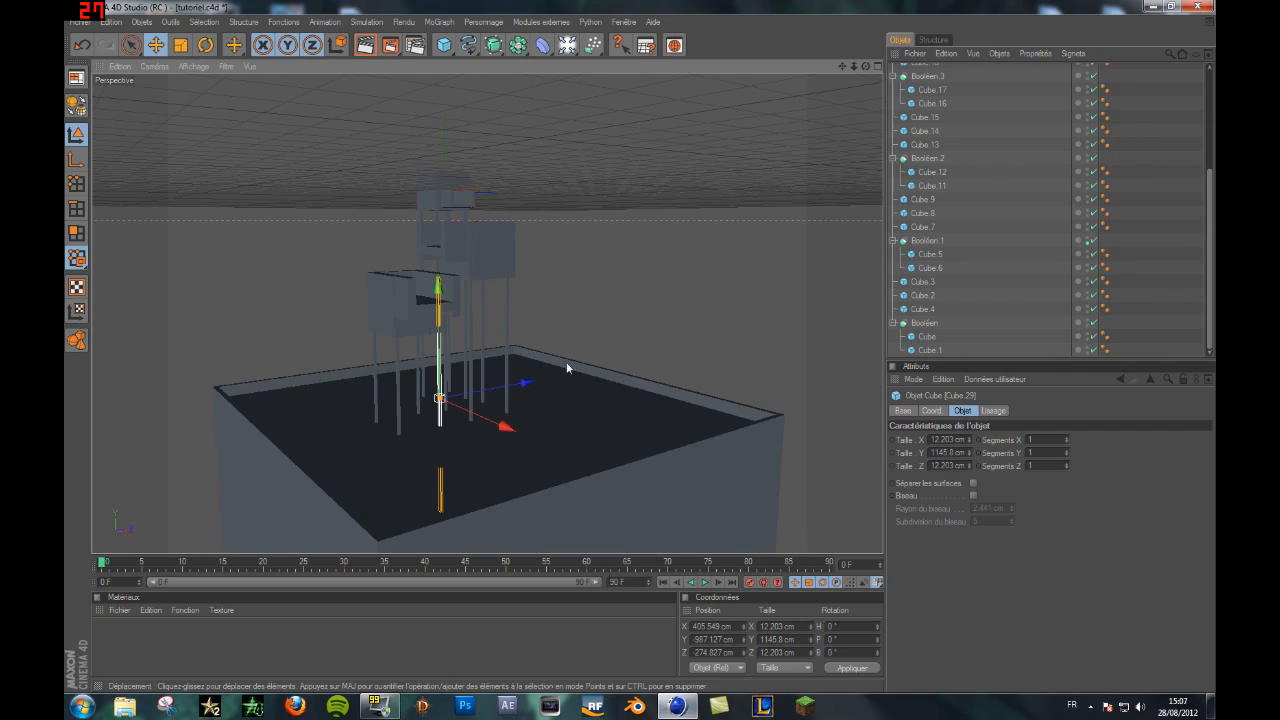
drag(867, 67, 710, 254)
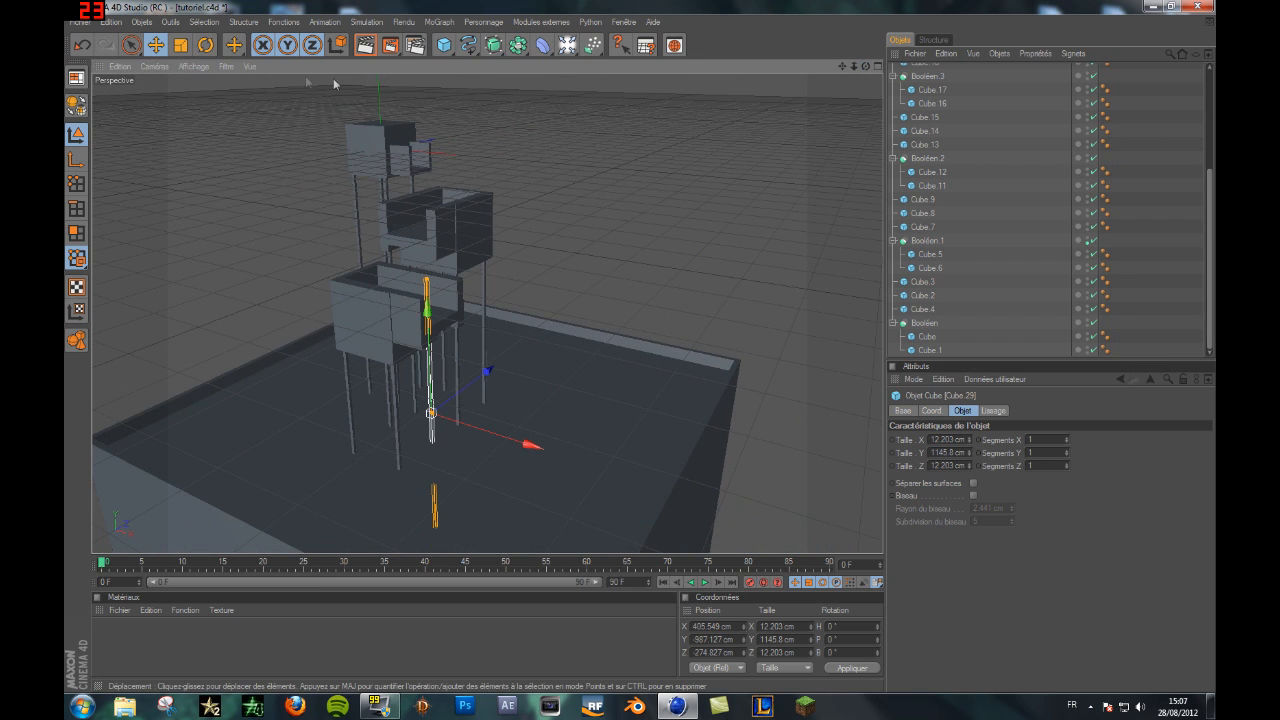
click(546, 24)
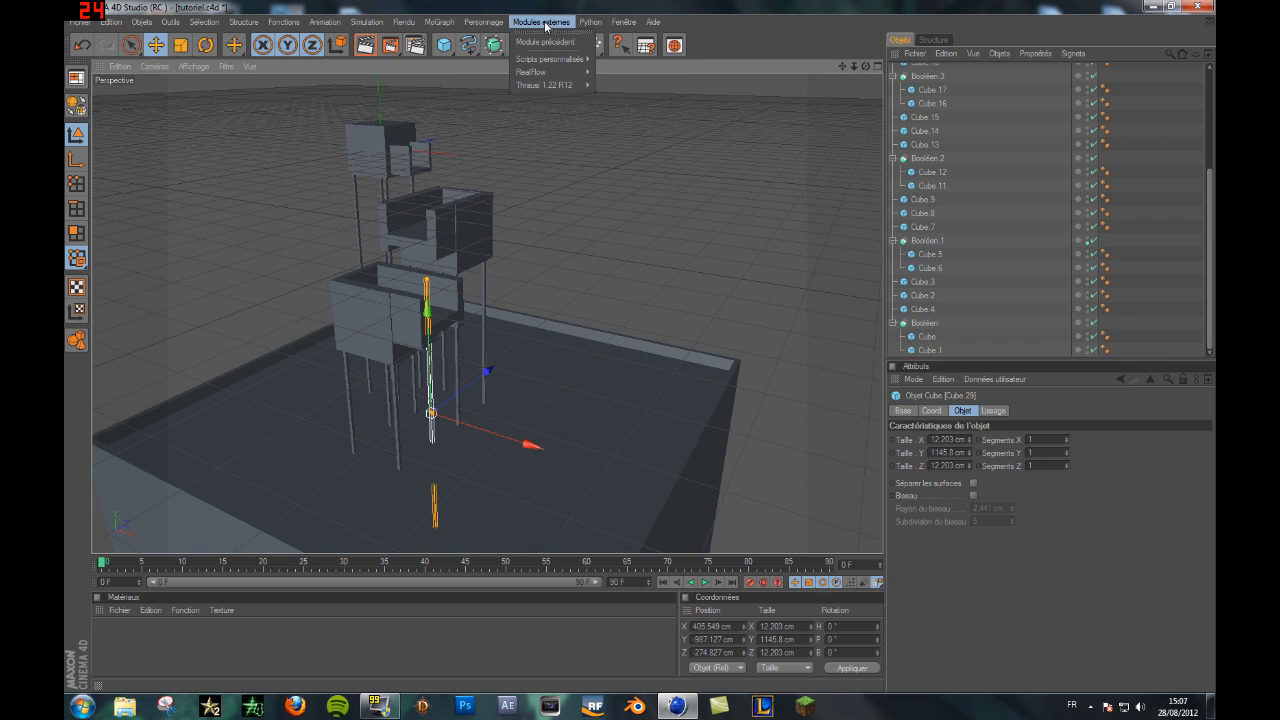
mouse_move(555, 72)
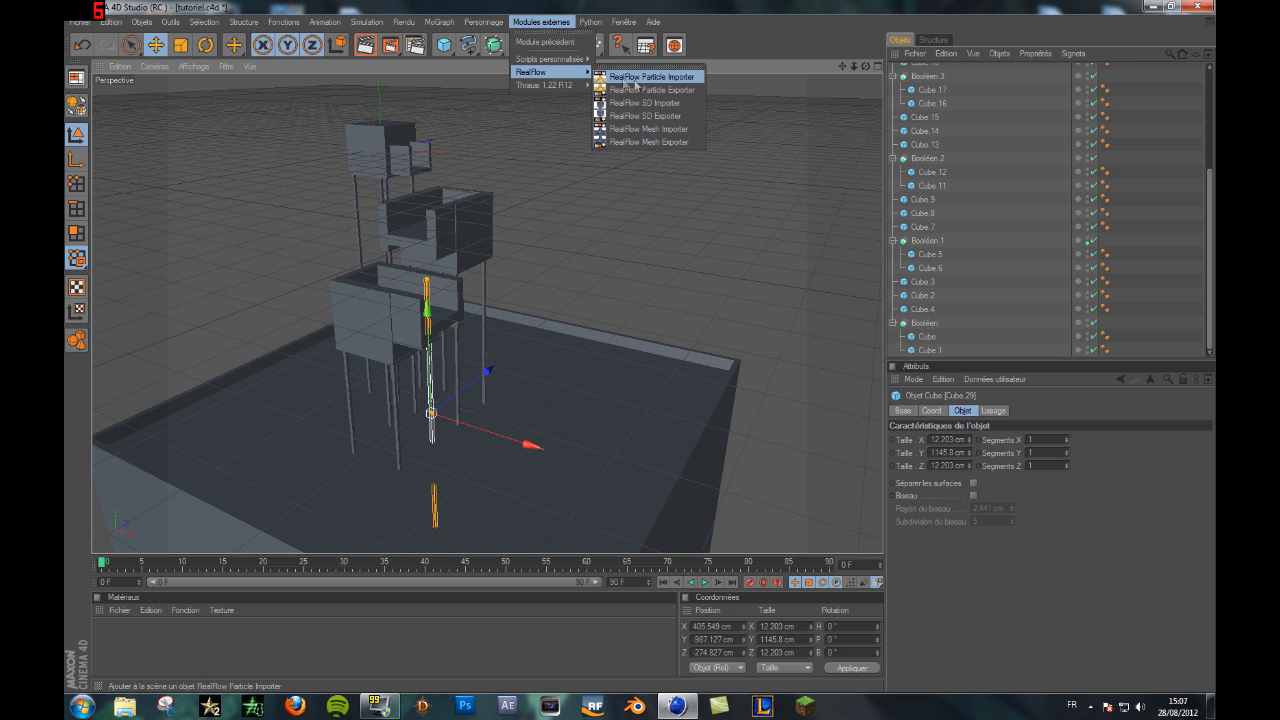
click(692, 129)
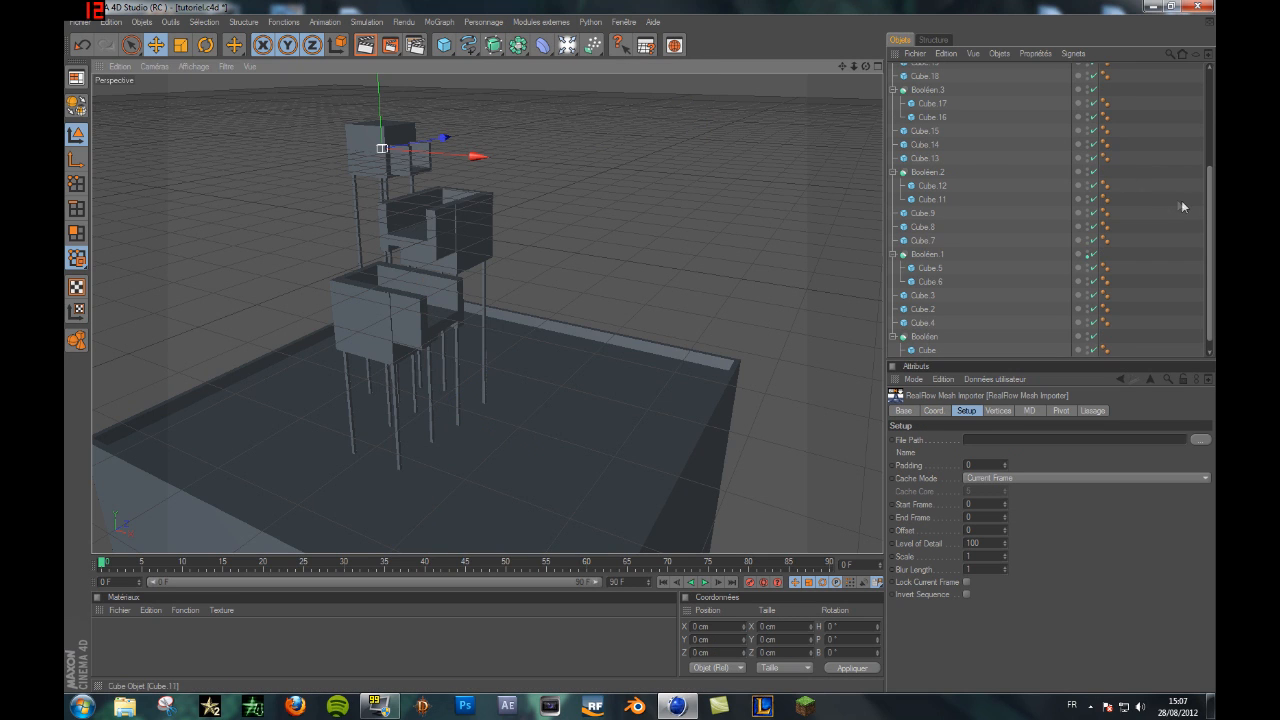
Step: Collapse the Booléen groups in the object list and select the RealFlow Mesh Importer
scroll(1188, 140, up, 4)
click(896, 255)
click(893, 248)
click(893, 303)
scroll(894, 315, down, 3)
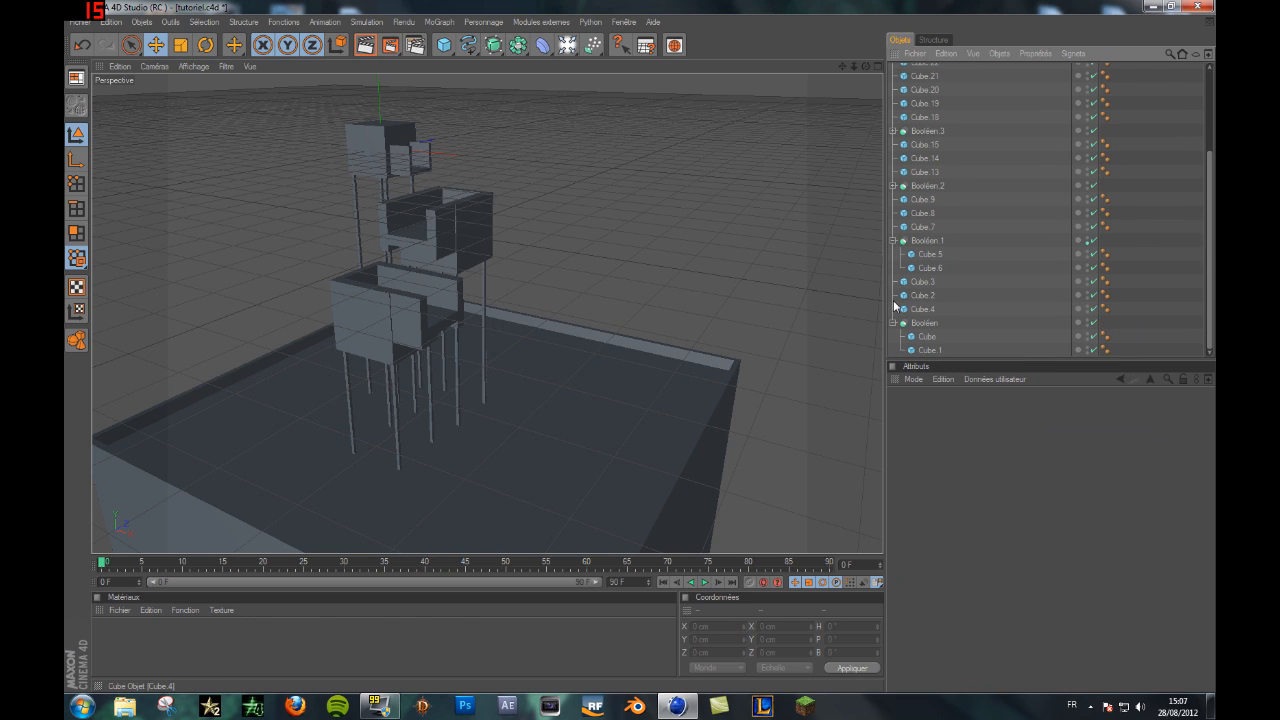
scroll(900, 322, up, 3)
scroll(921, 308, down, 3)
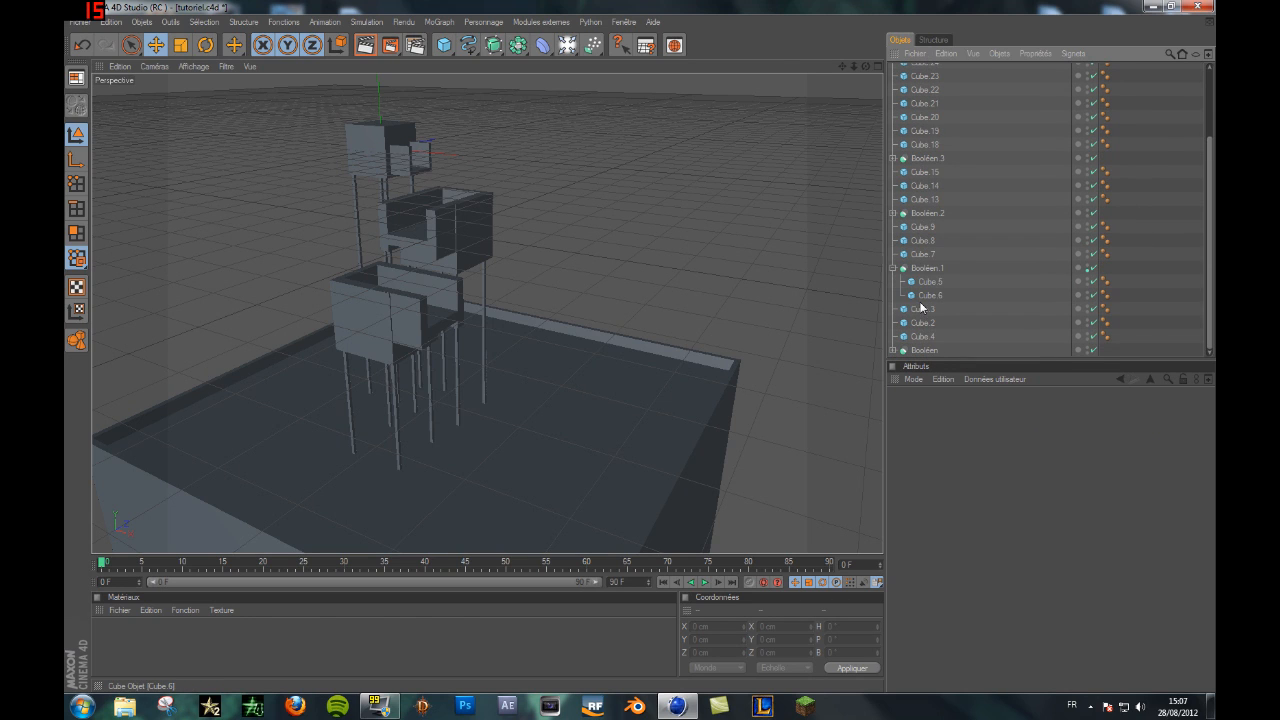
click(893, 268)
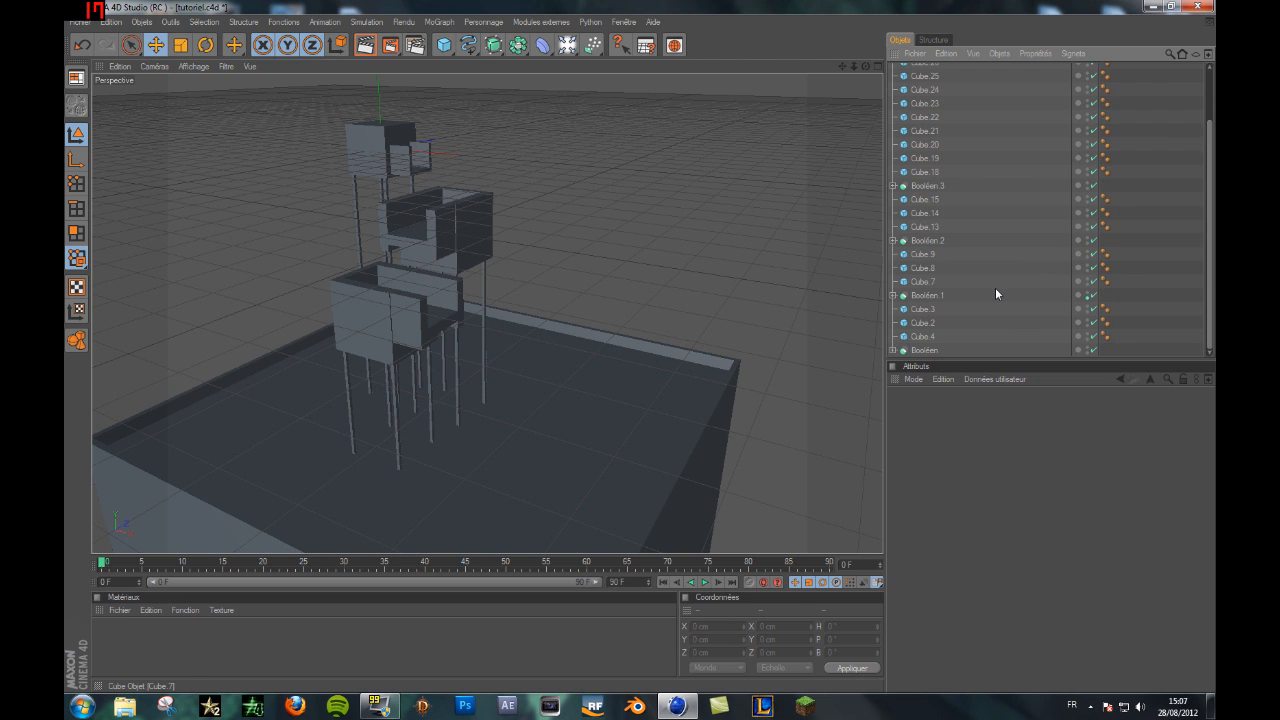
scroll(995, 290, up, 3)
click(947, 71)
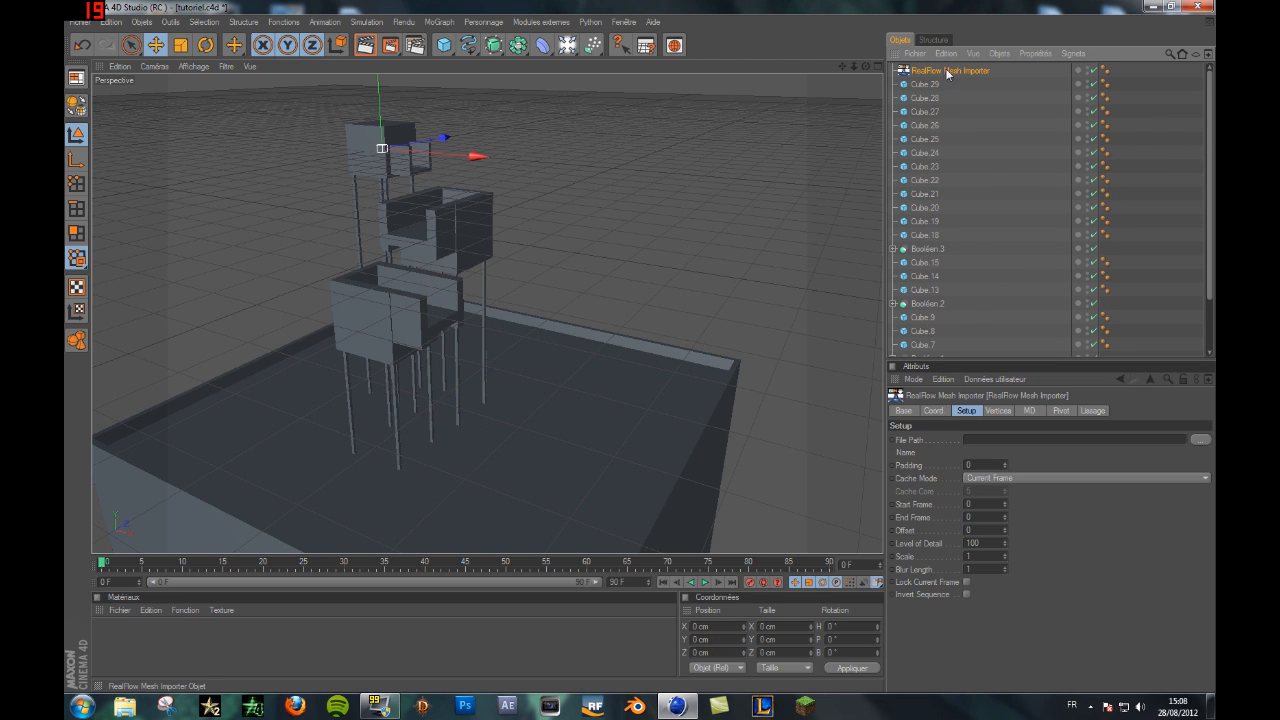
Step: Start choosing the mesh importer's source file and browse drive C: to the scenes folder inside the user's folder
click(1198, 437)
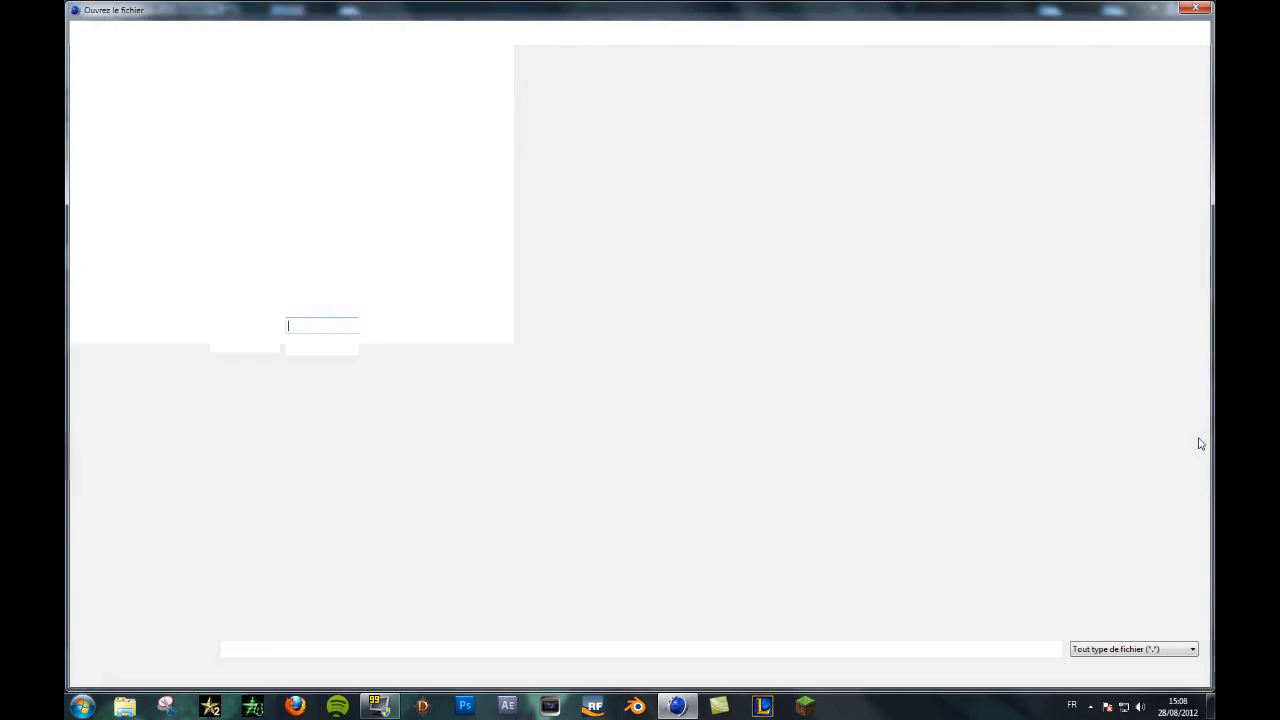
click(1196, 8)
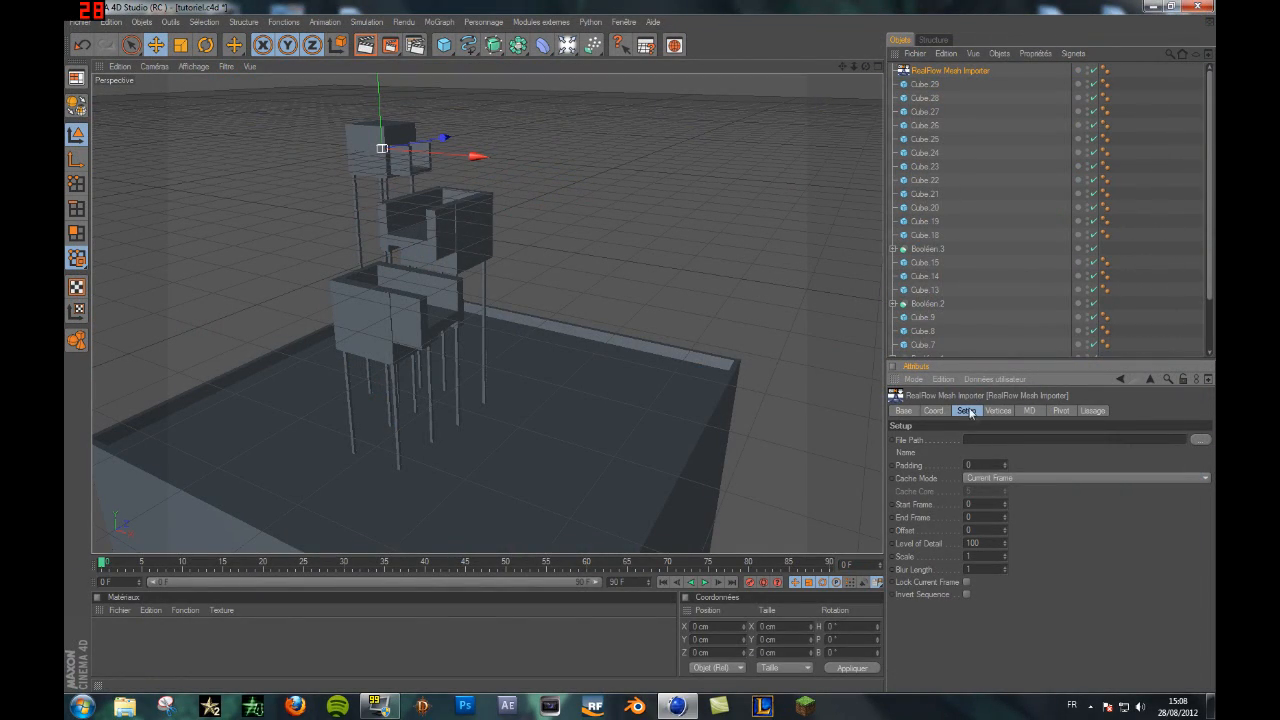
click(1201, 439)
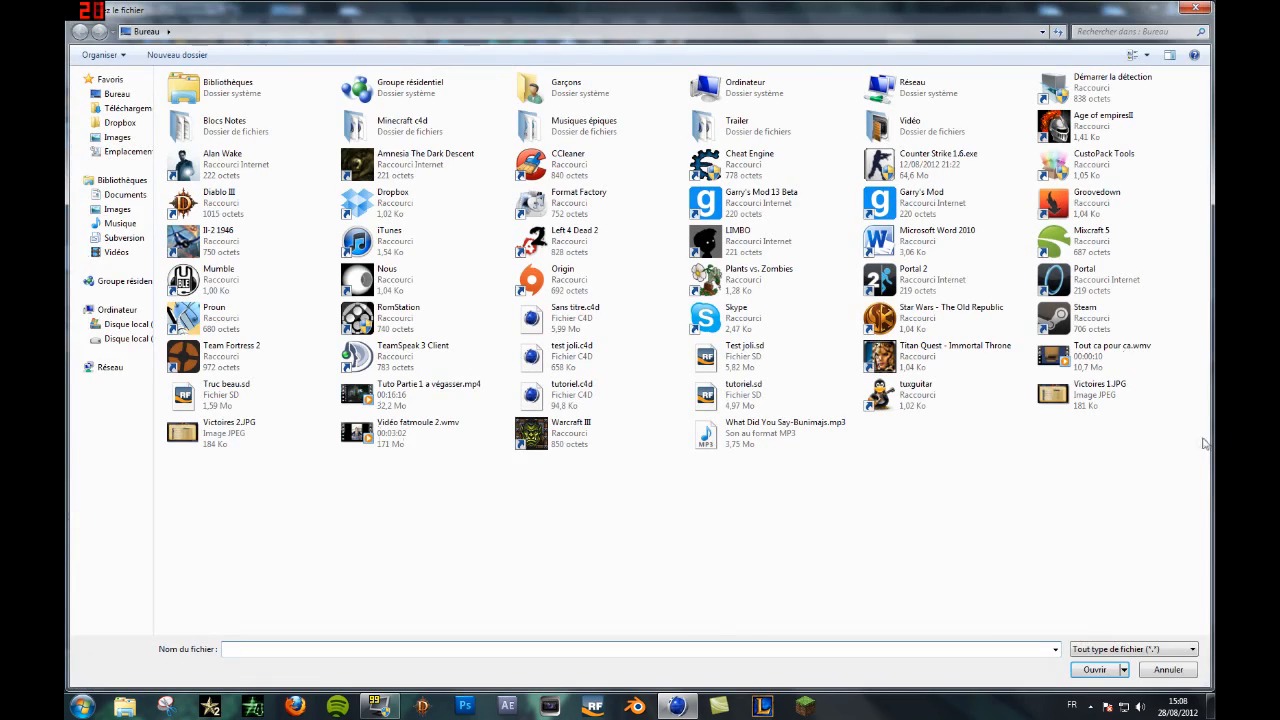
click(145, 326)
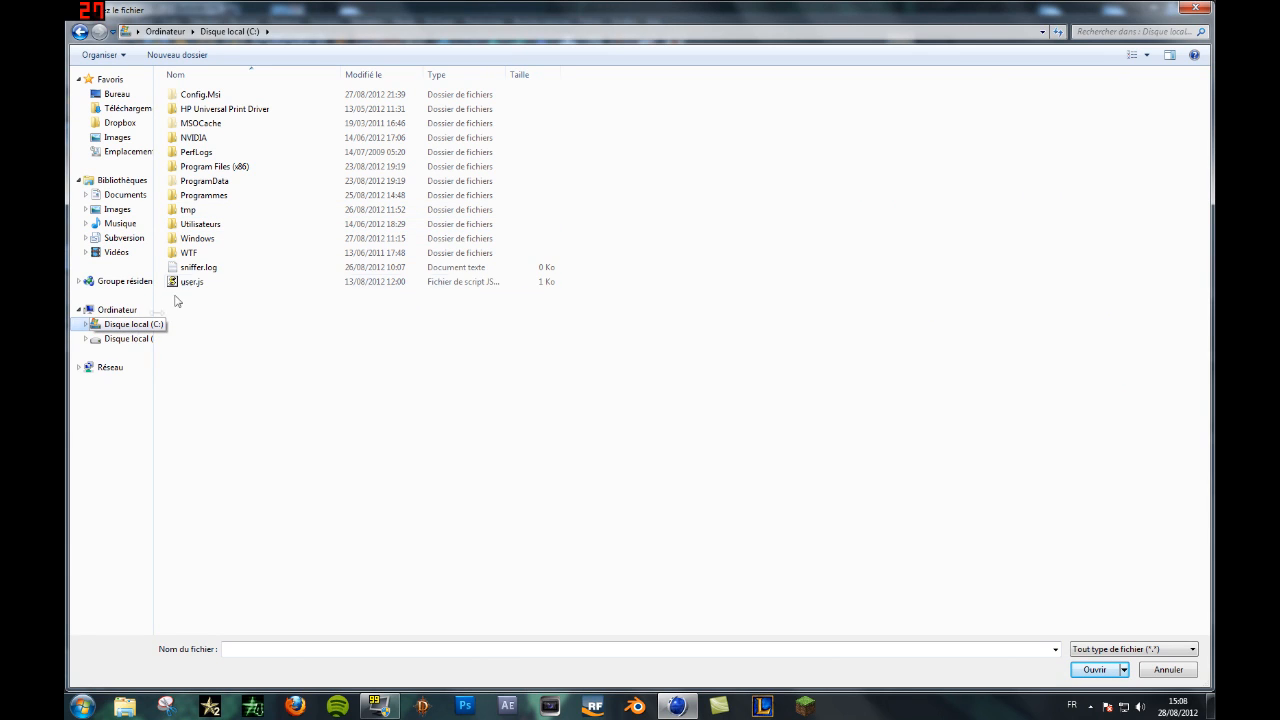
click(225, 225)
double_click(225, 225)
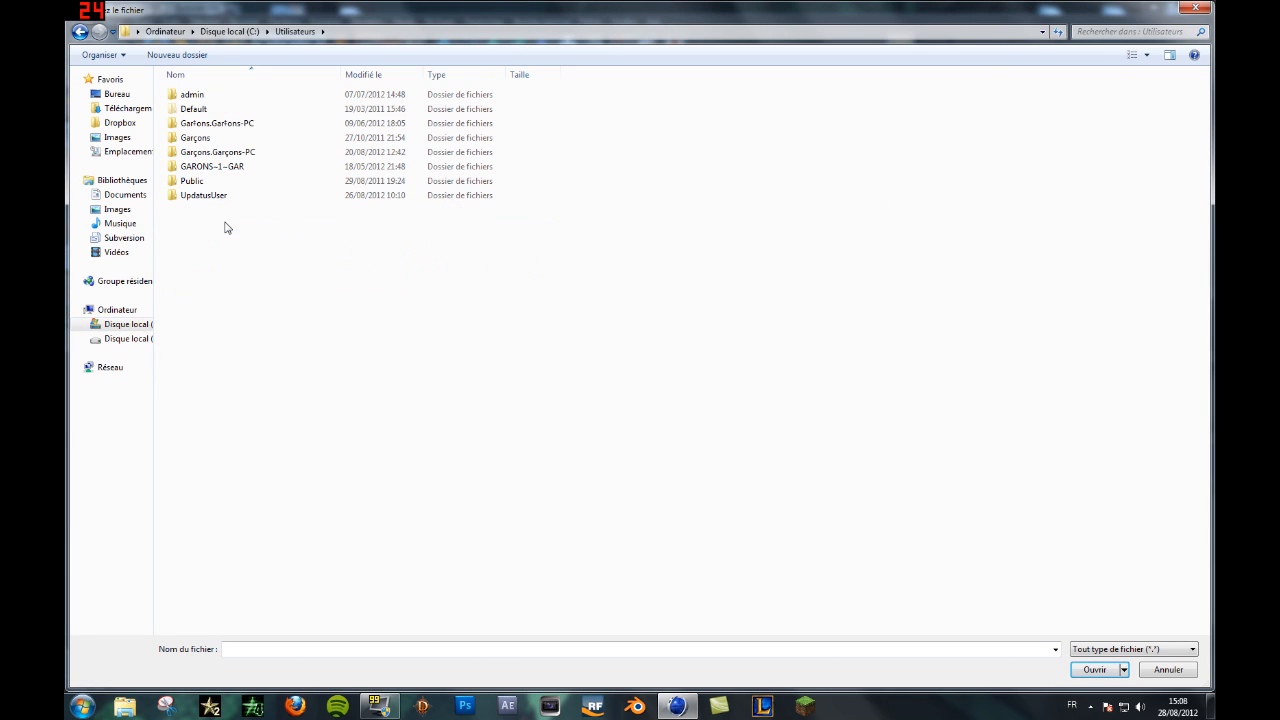
double_click(228, 153)
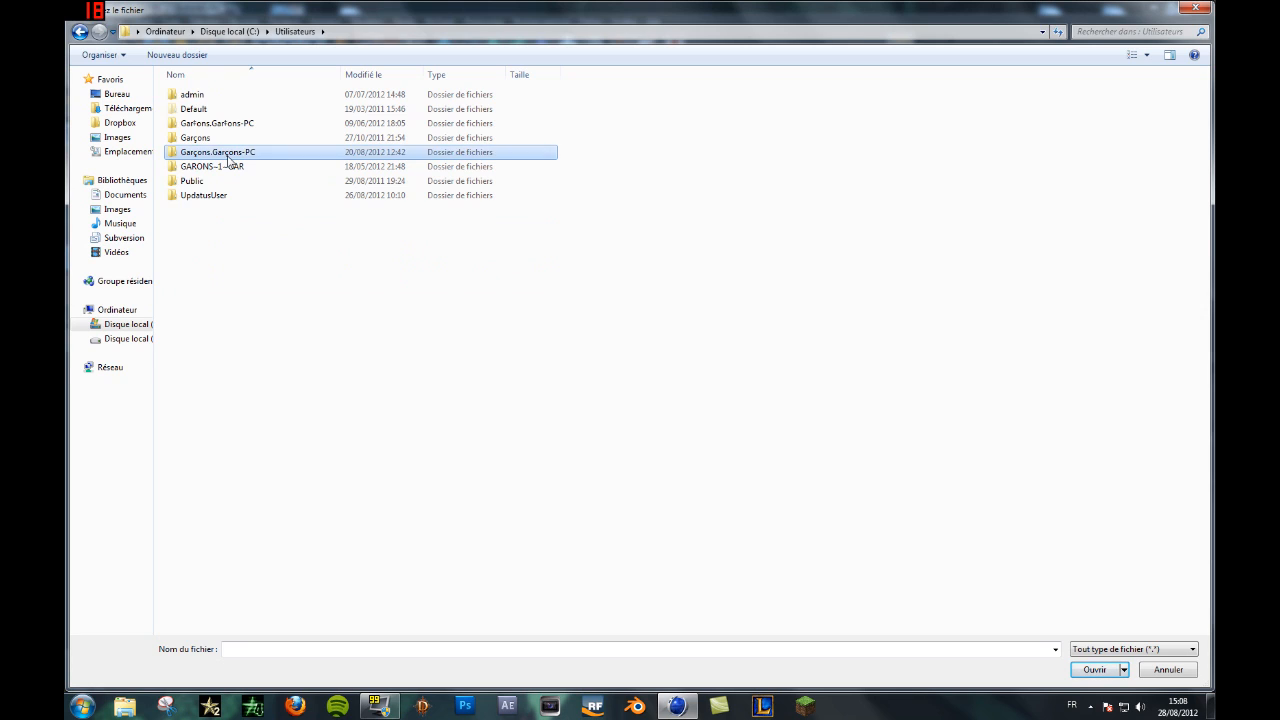
click(257, 312)
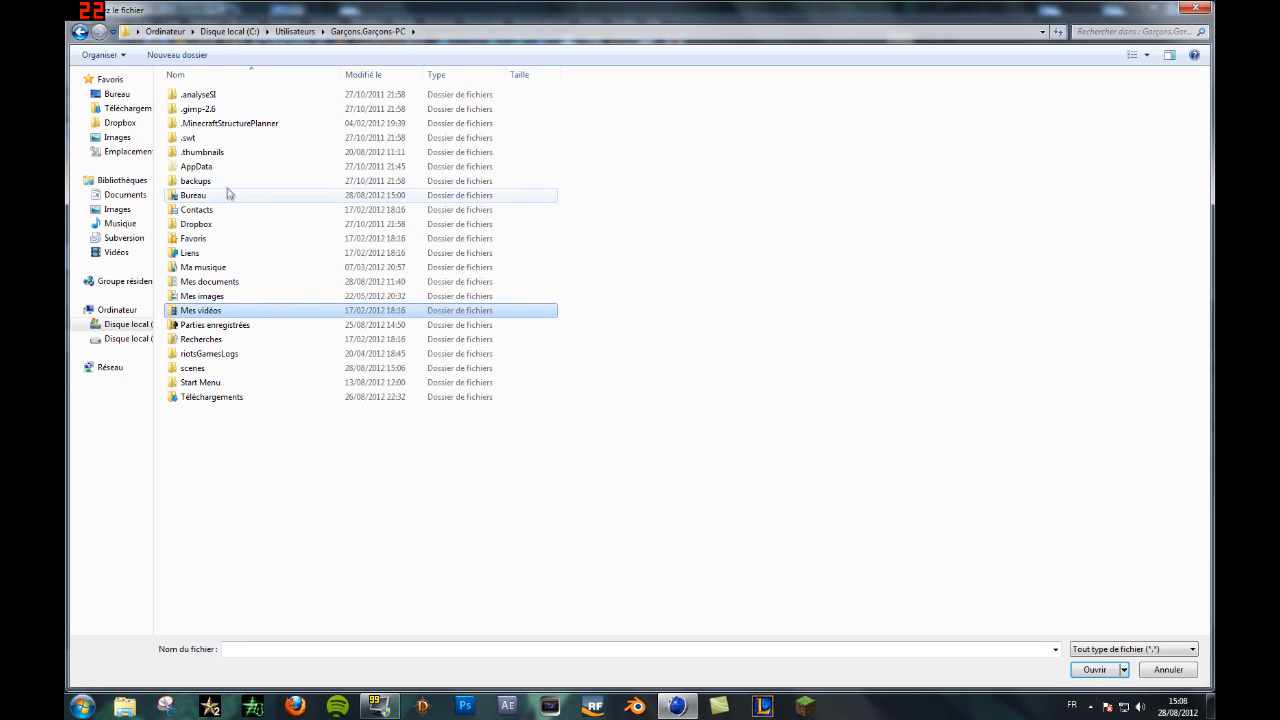
click(226, 368)
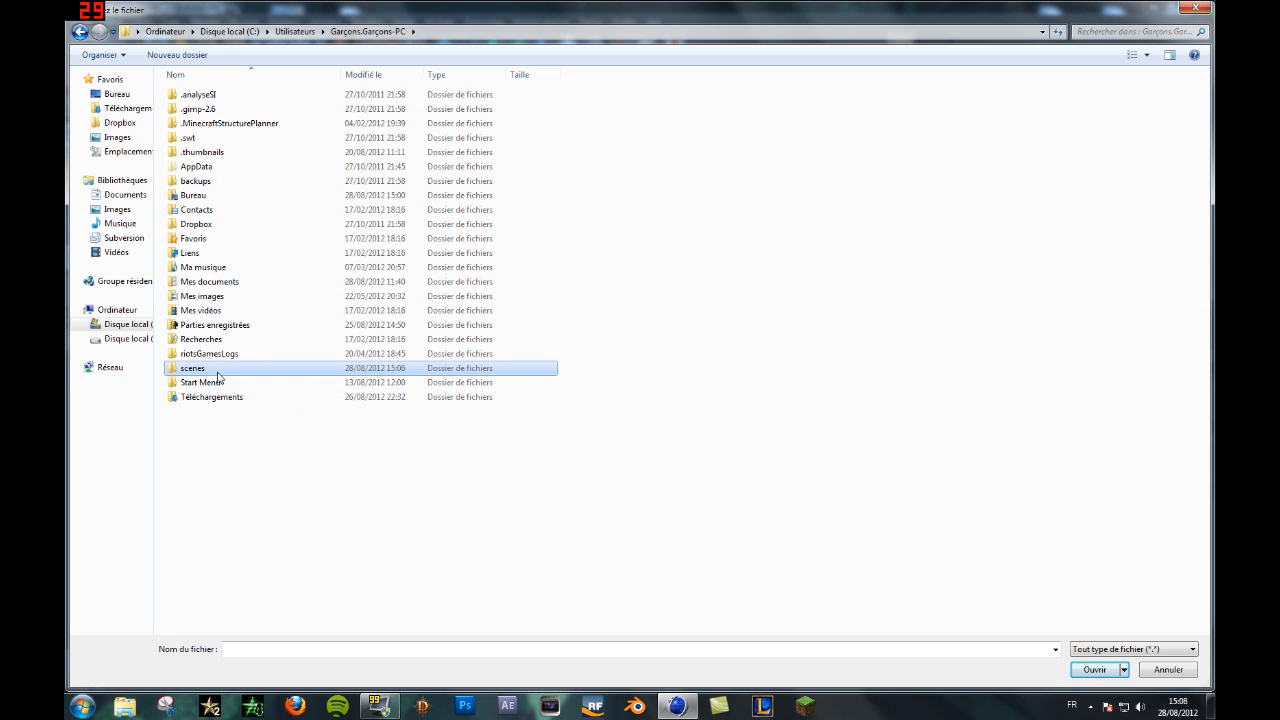
double_click(194, 370)
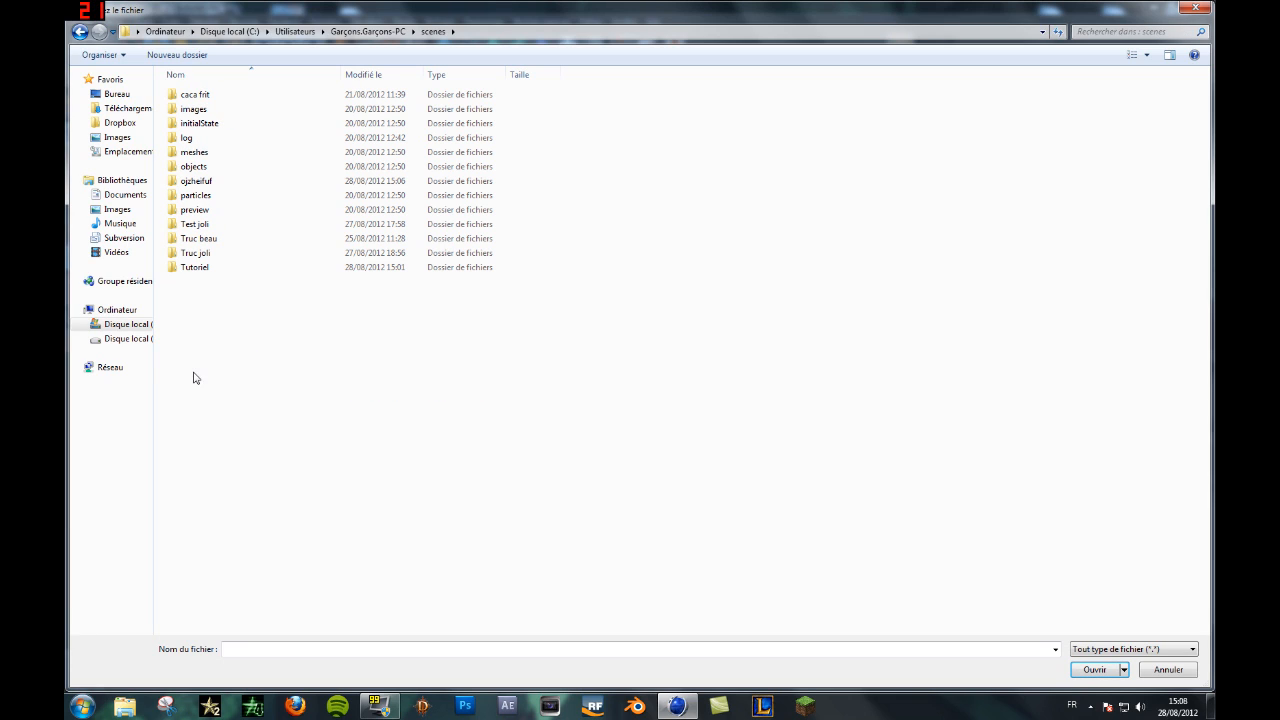
Step: Look through the Tutoriel and Truc joli project folders for mesh files and return to the scenes folder
double_click(223, 265)
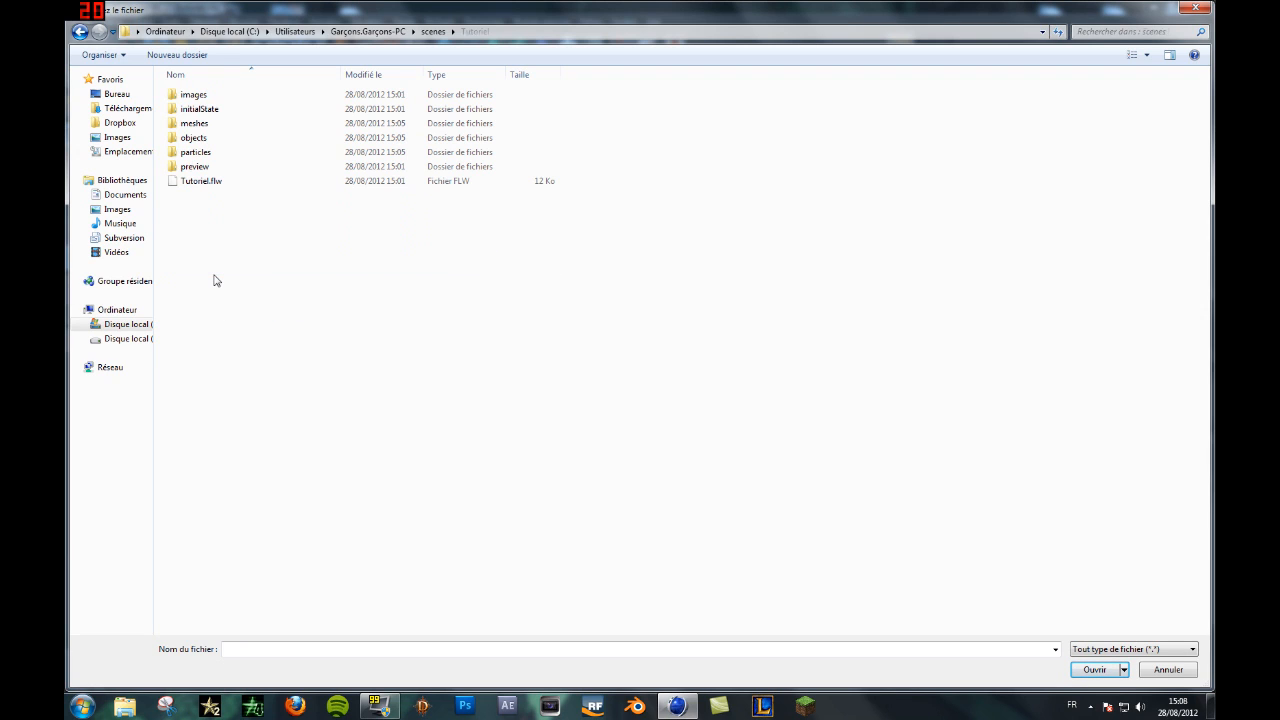
click(433, 31)
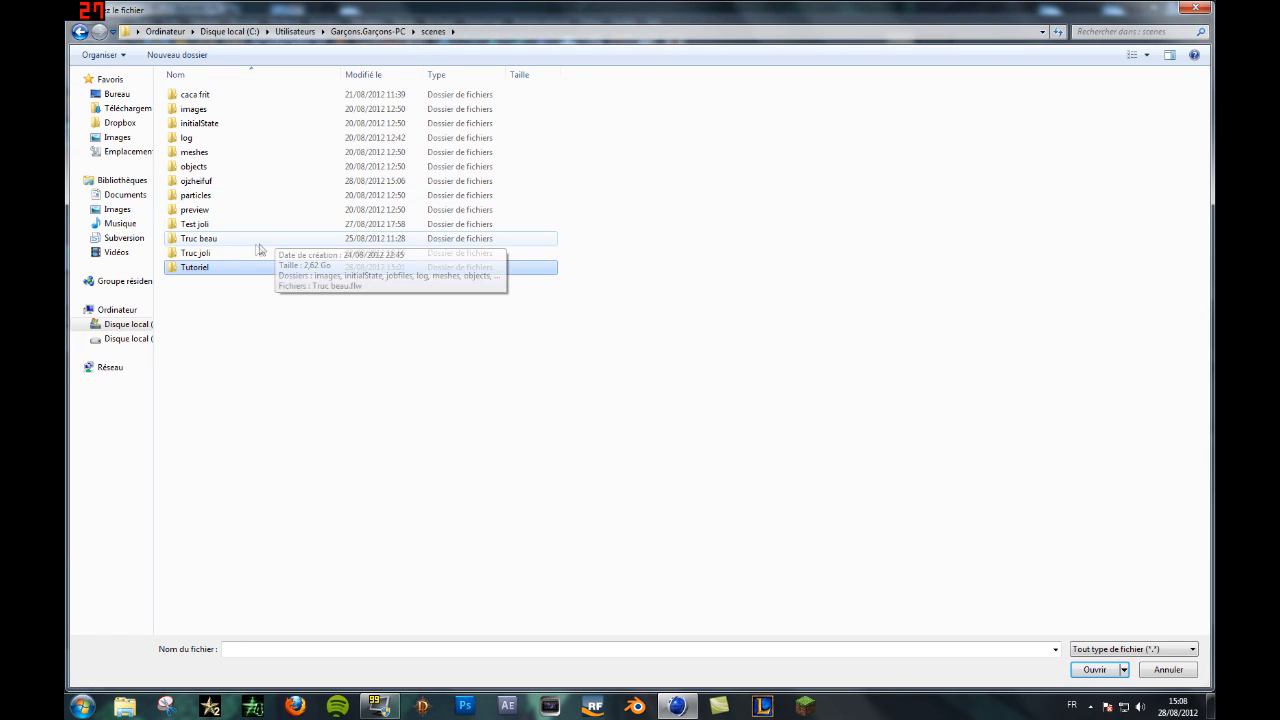
double_click(243, 257)
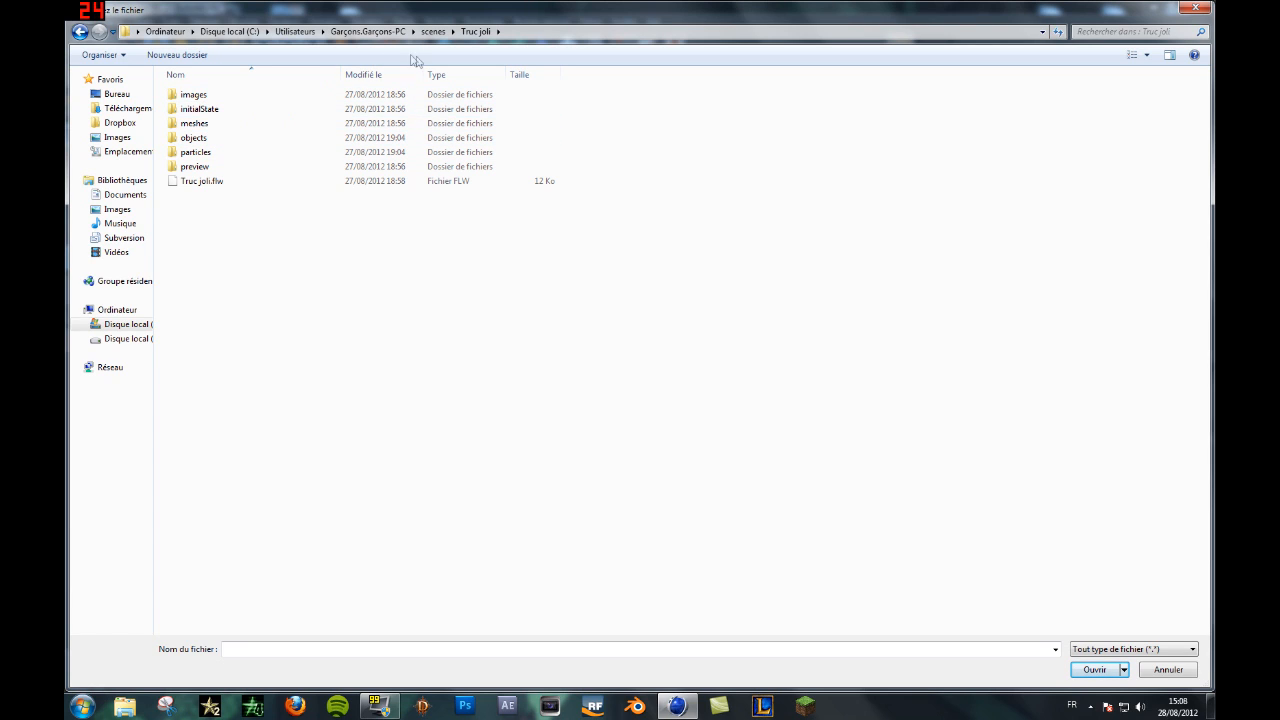
double_click(223, 123)
click(474, 31)
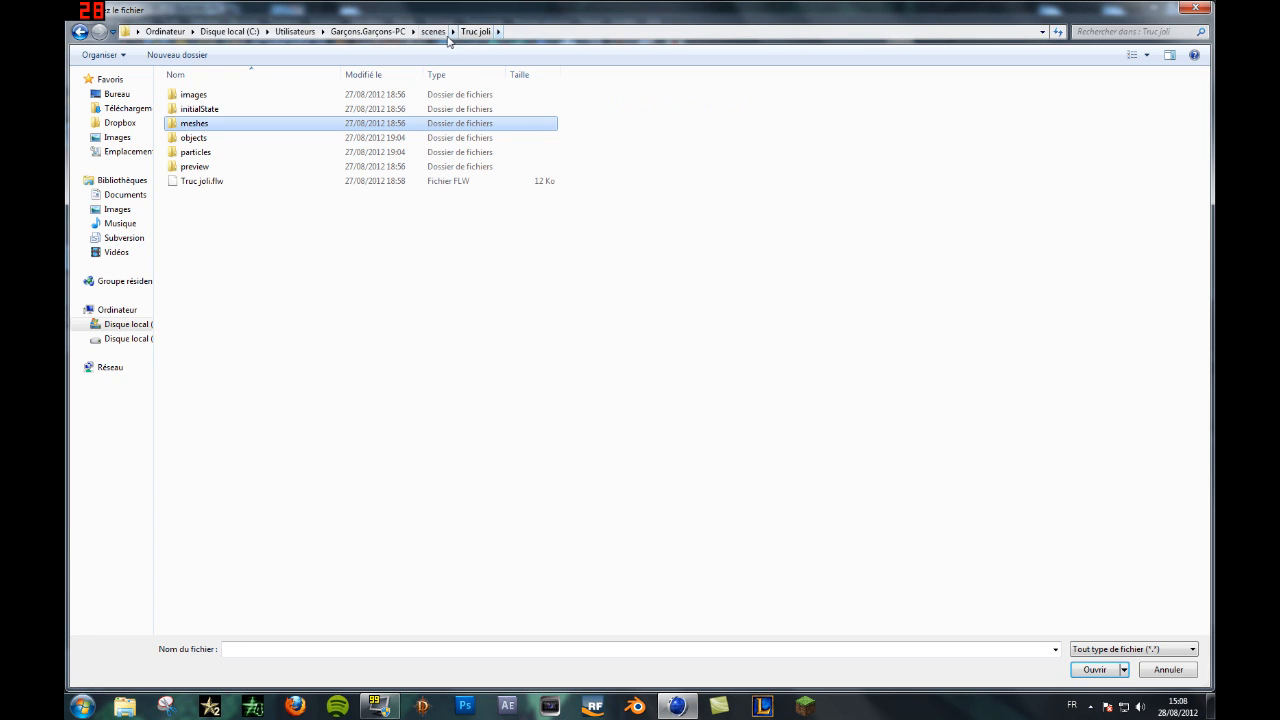
click(433, 31)
Step: Open ParticleMesh_ST01_00000.bin from the meshes folder of the Test joli project as the mesh importer's source file
double_click(196, 224)
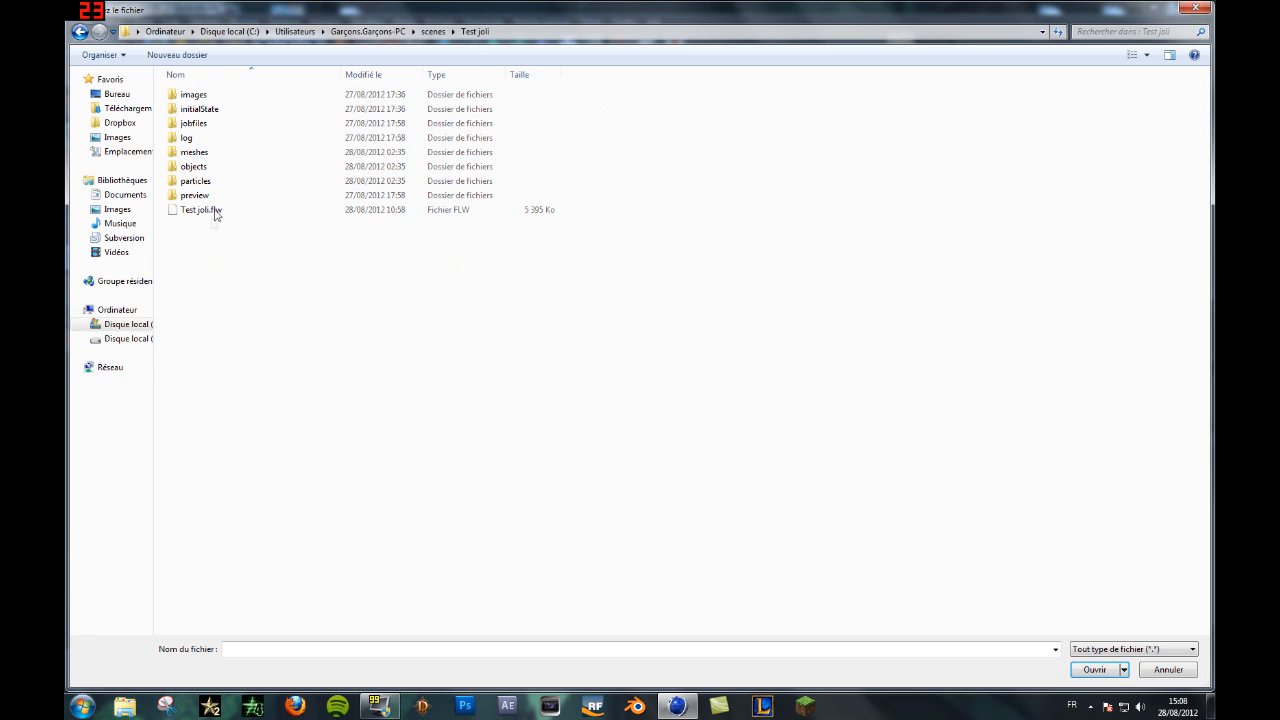
double_click(208, 153)
scroll(483, 497, down, 20)
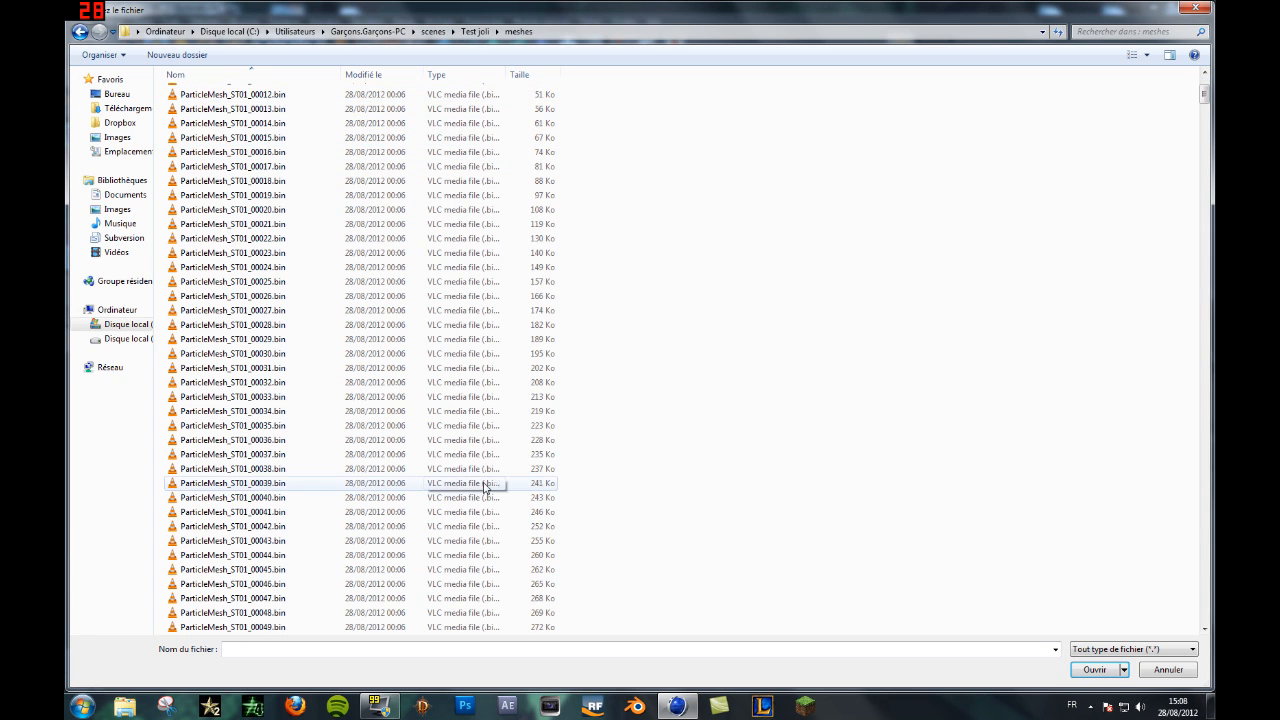
scroll(483, 497, down, 20)
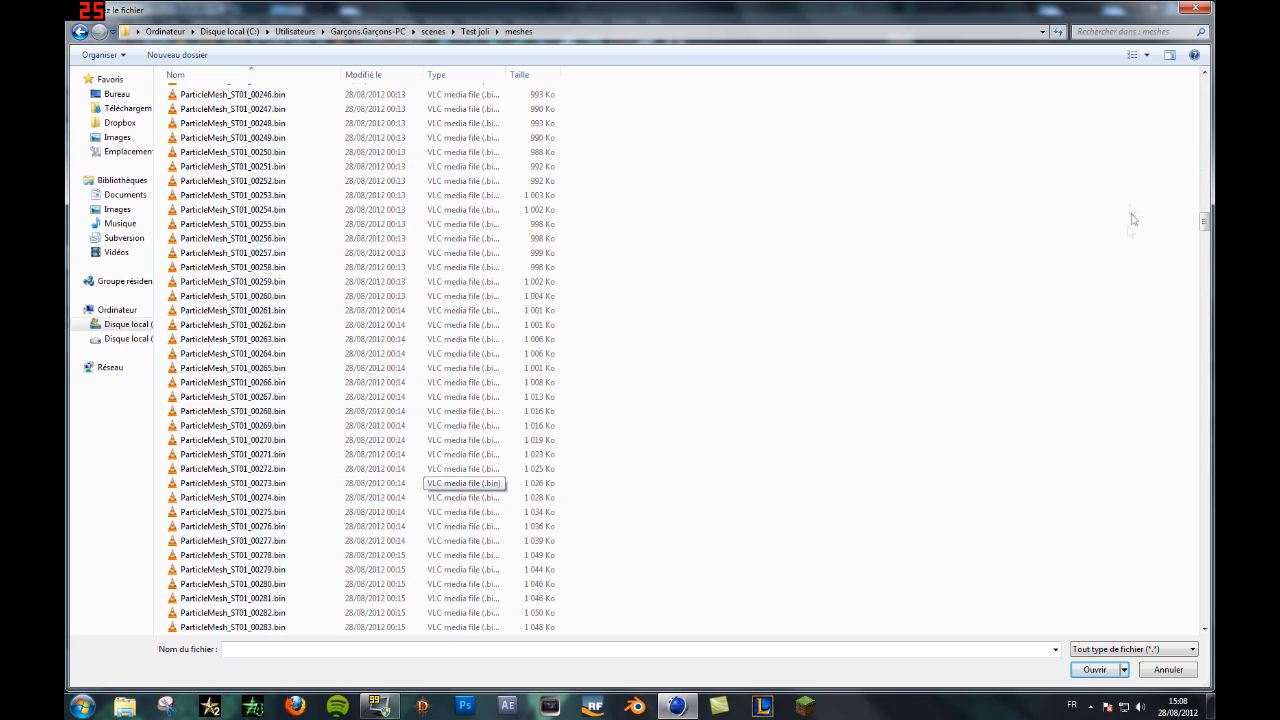
scroll(664, 359, up, 20)
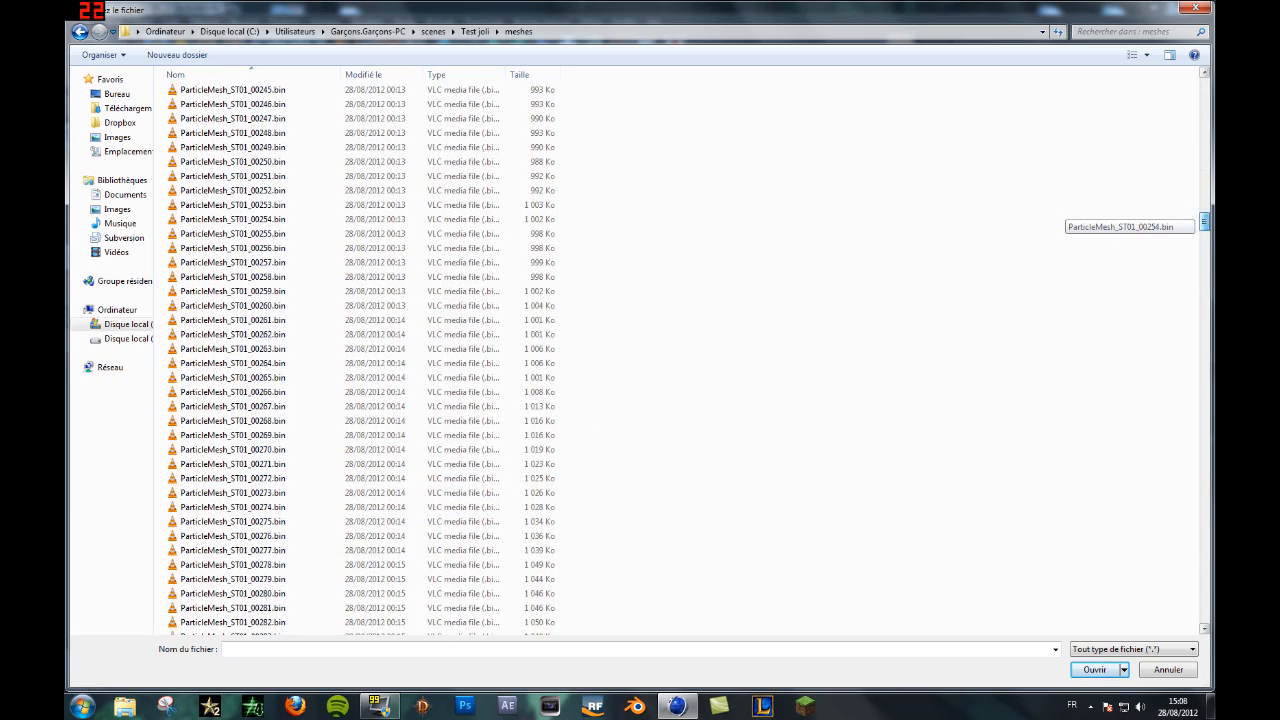
scroll(664, 359, up, 20)
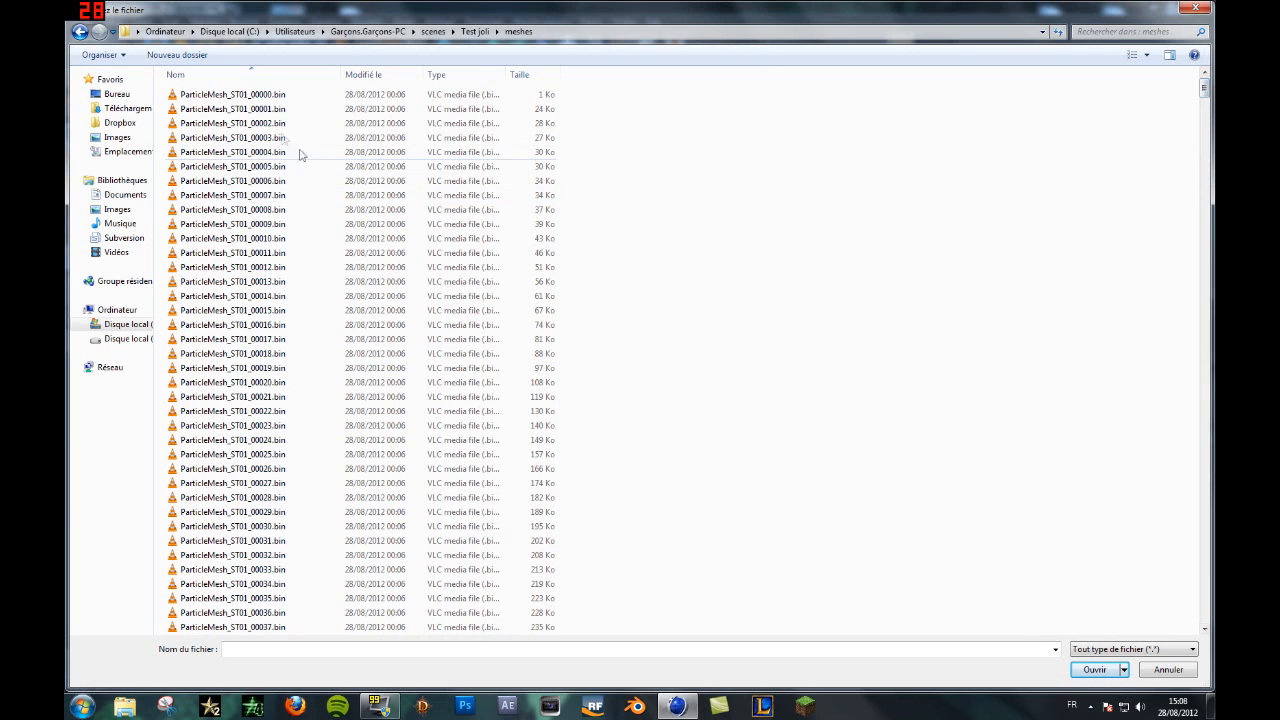
click(284, 96)
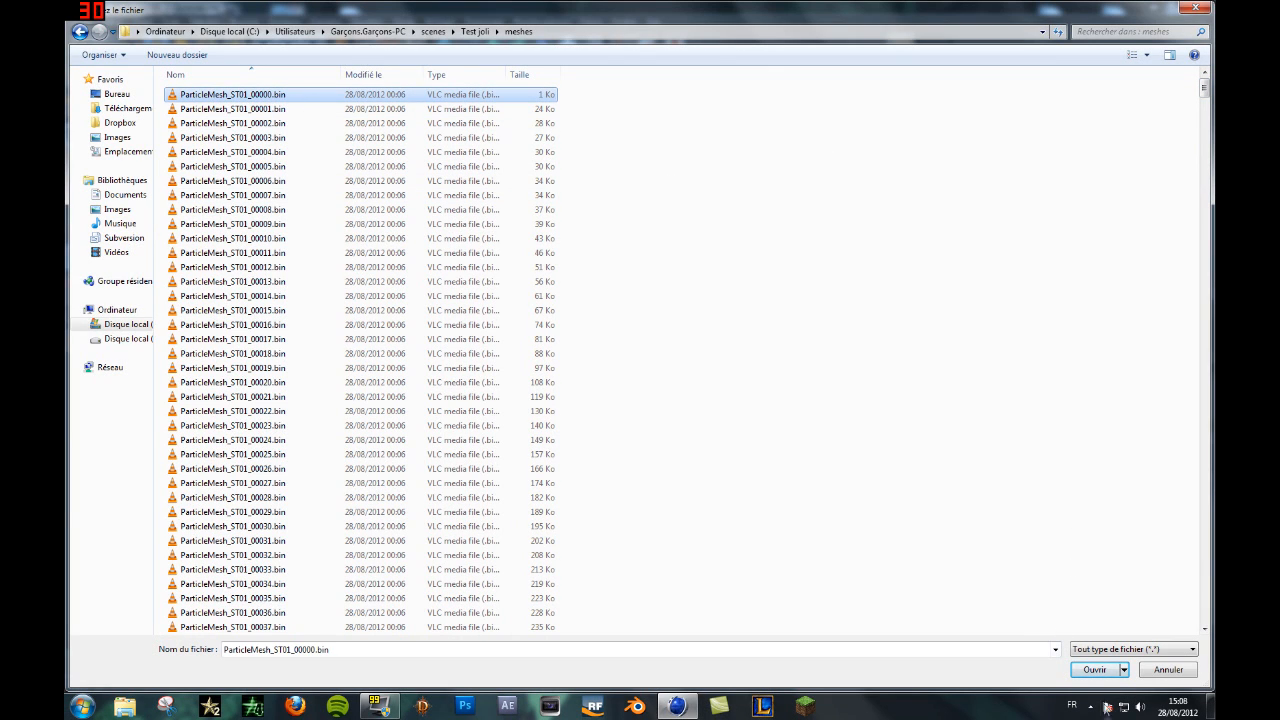
click(1105, 675)
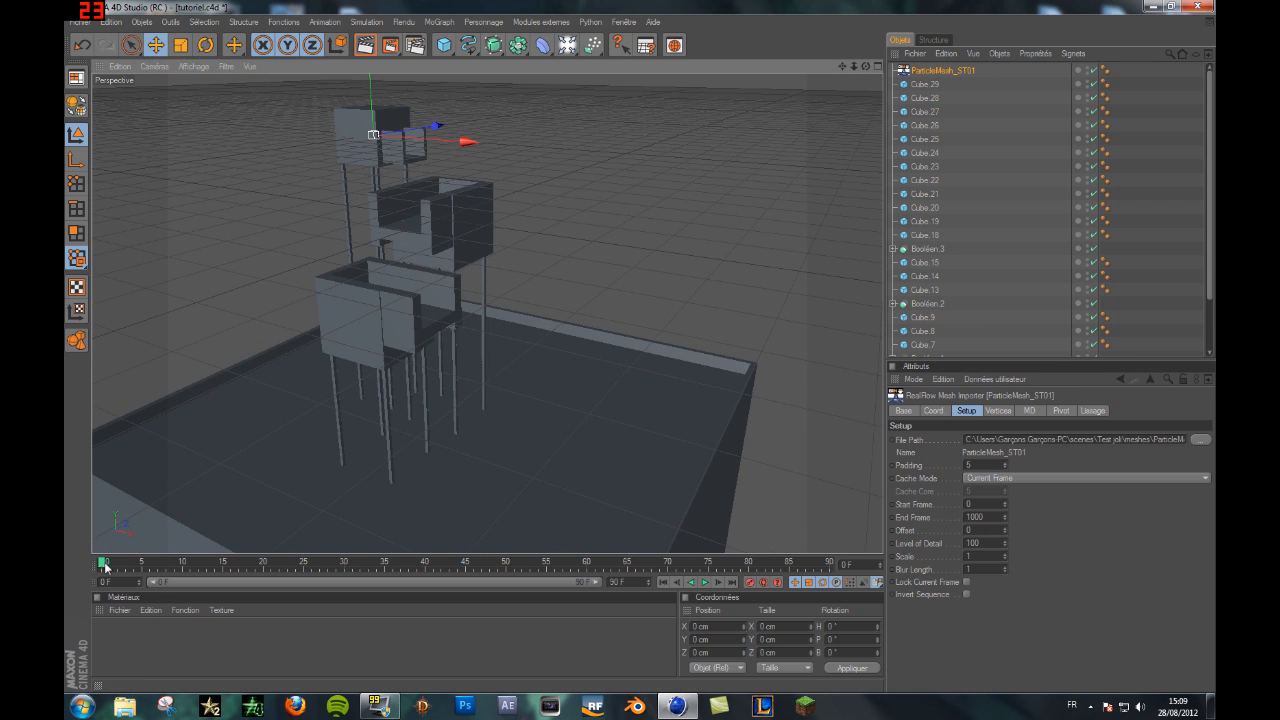
Step: Scrub the mesh animation, close tutoriel.c4d without saving, and open the test joli.c4d scene from the desktop
drag(103, 568, 72, 540)
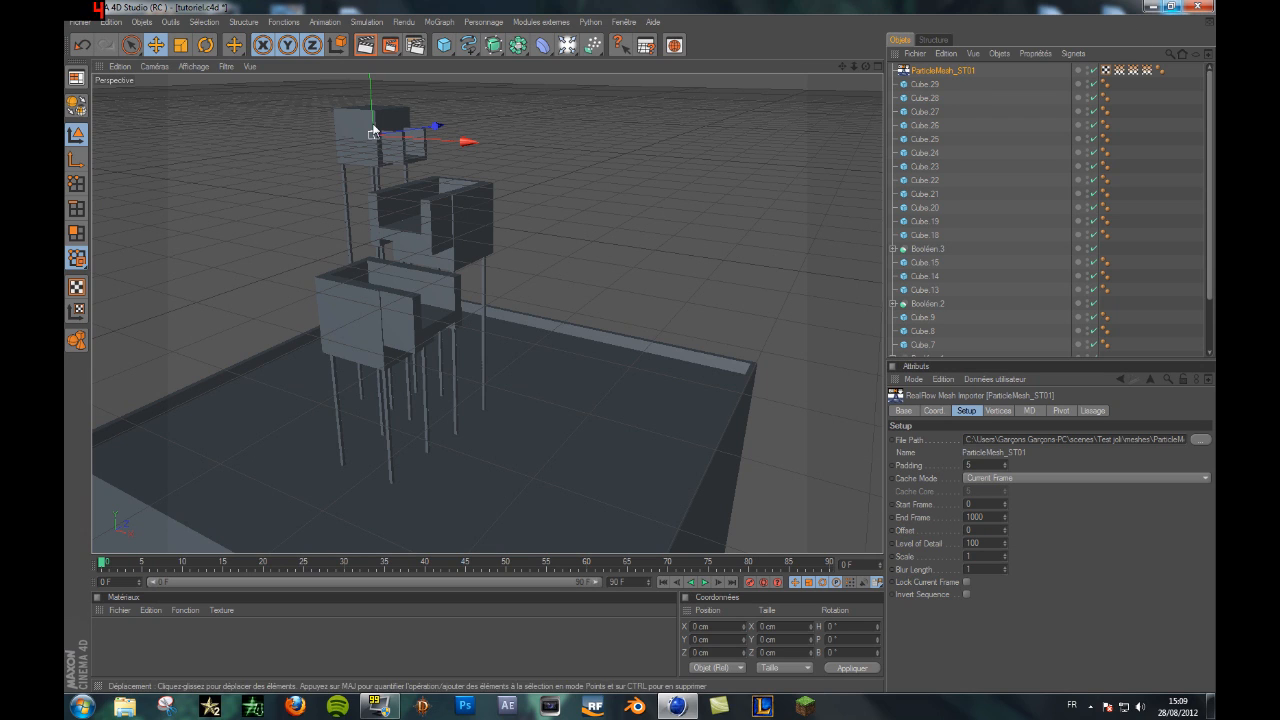
click(1197, 6)
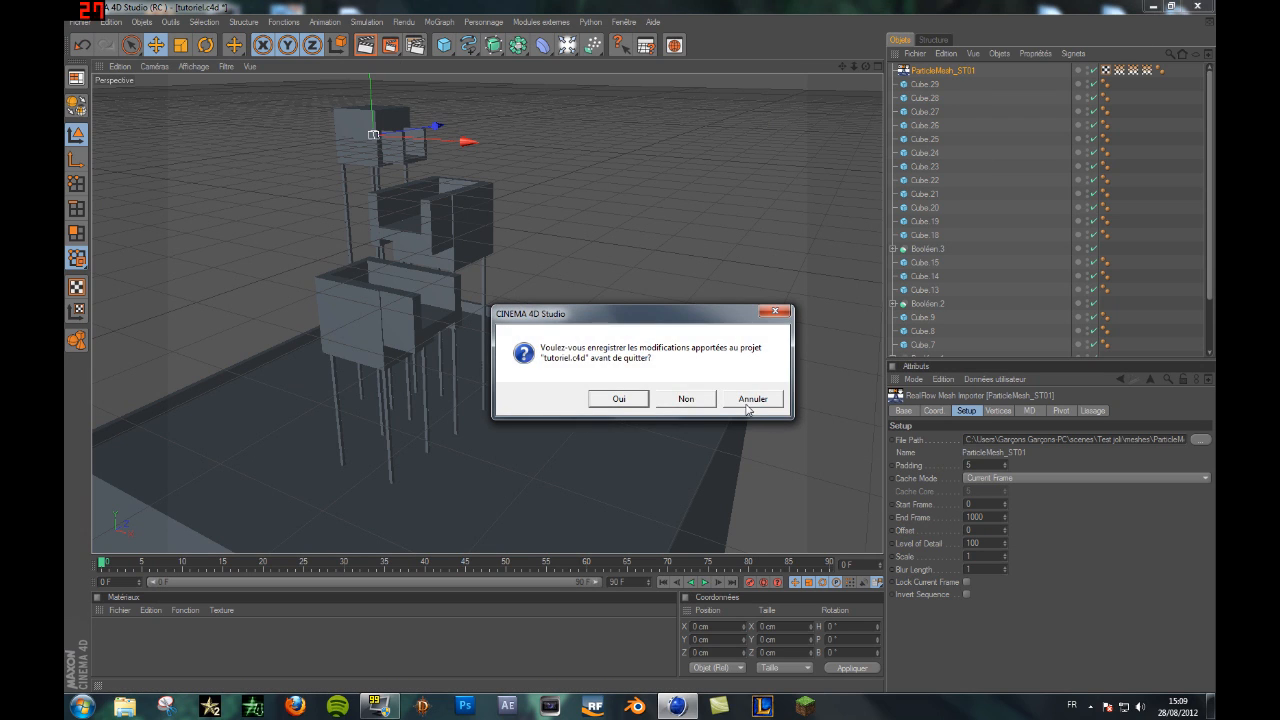
click(1197, 6)
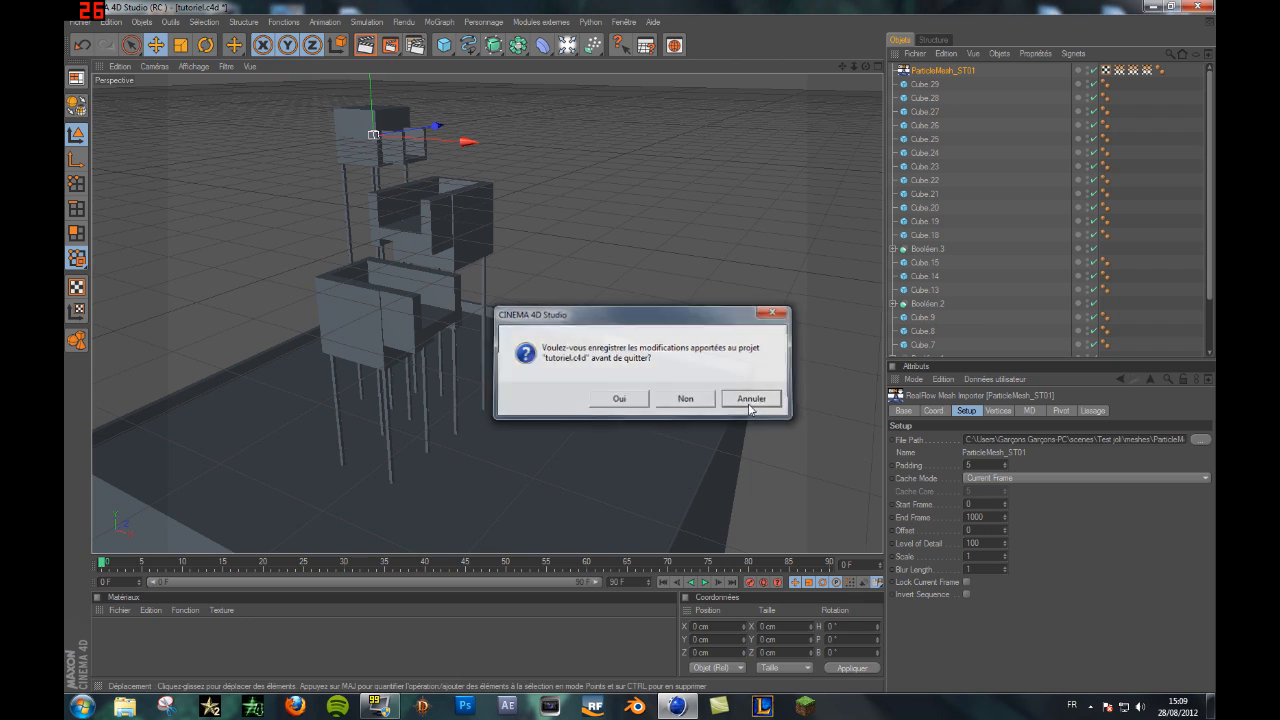
click(686, 399)
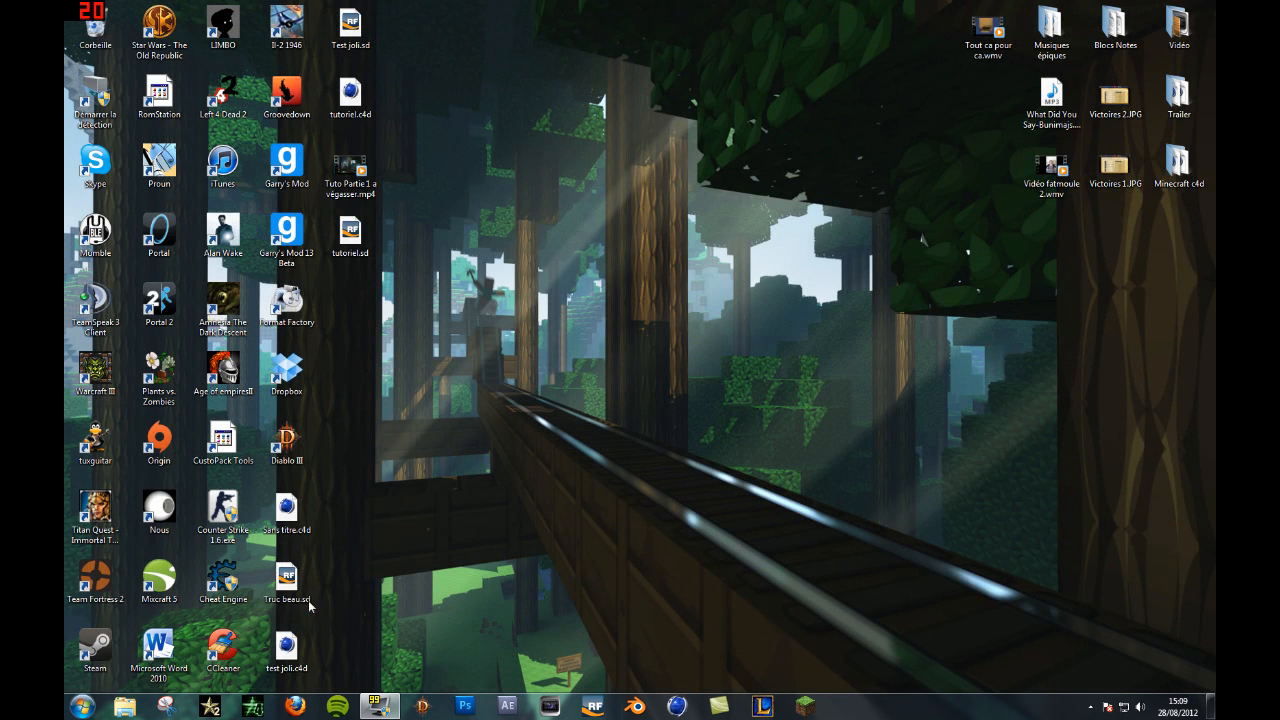
double_click(286, 648)
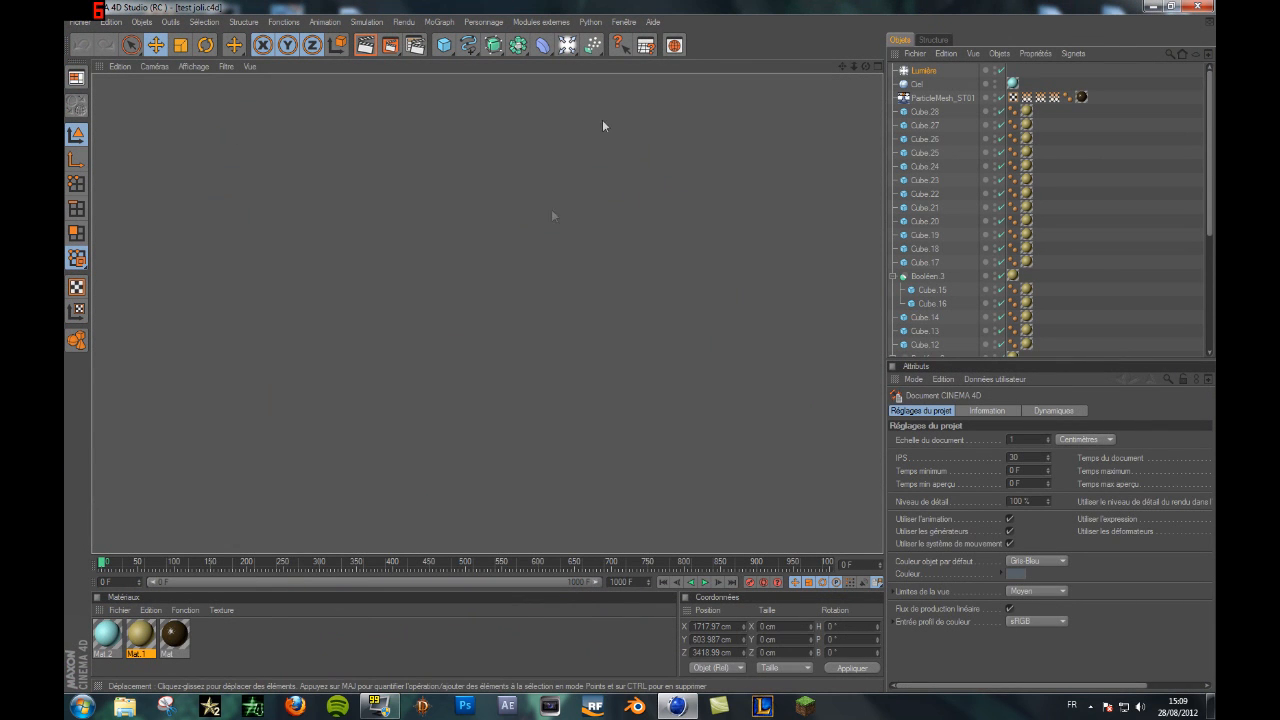
Step: Delete the Lumière and Ciel objects from the scene and select the ParticleMesh_ST01 mesh importer
click(922, 72)
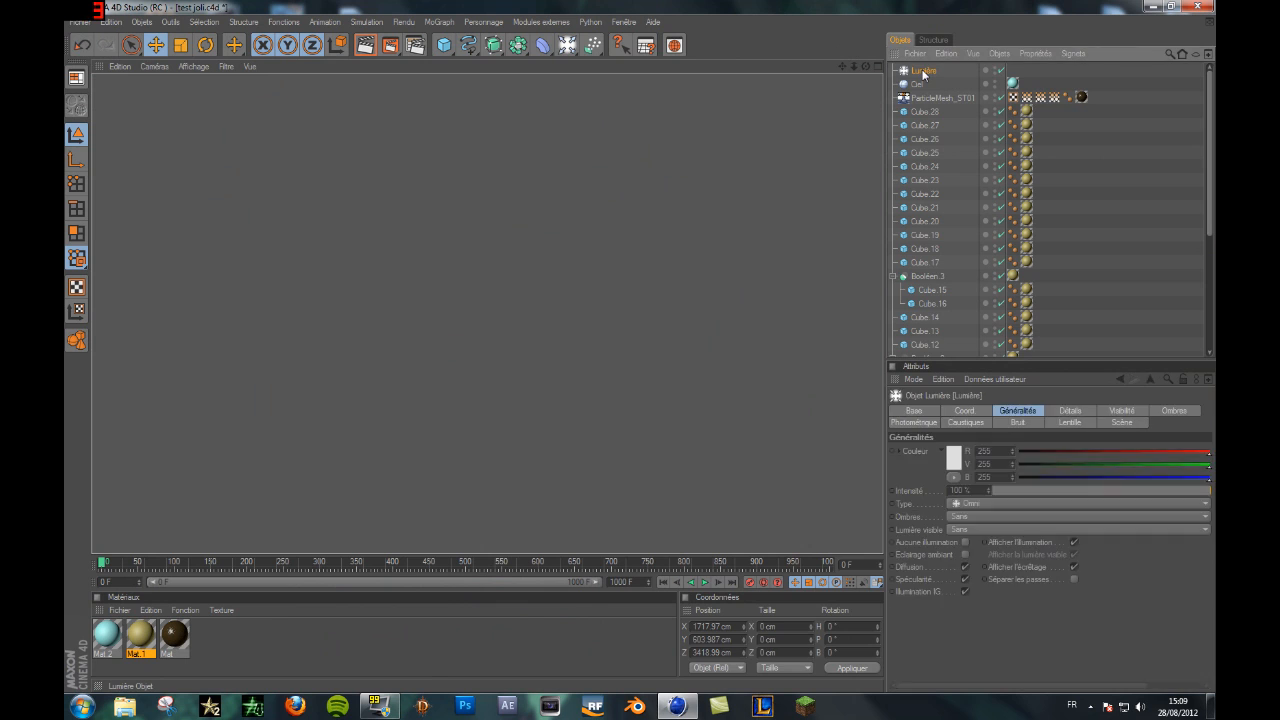
key(Delete)
click(915, 71)
key(Delete)
click(912, 71)
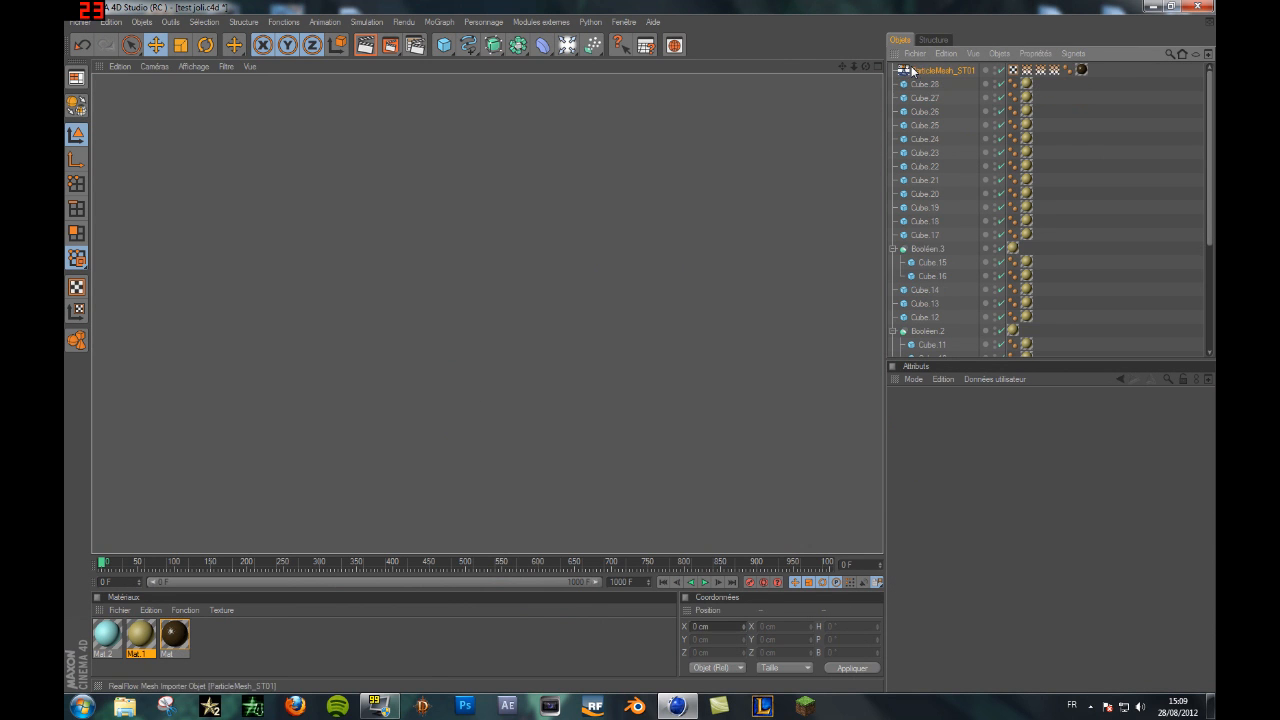
Step: Delete the gold Mat.1 material used by the cubes
click(142, 636)
key(Delete)
drag(867, 66, 868, 91)
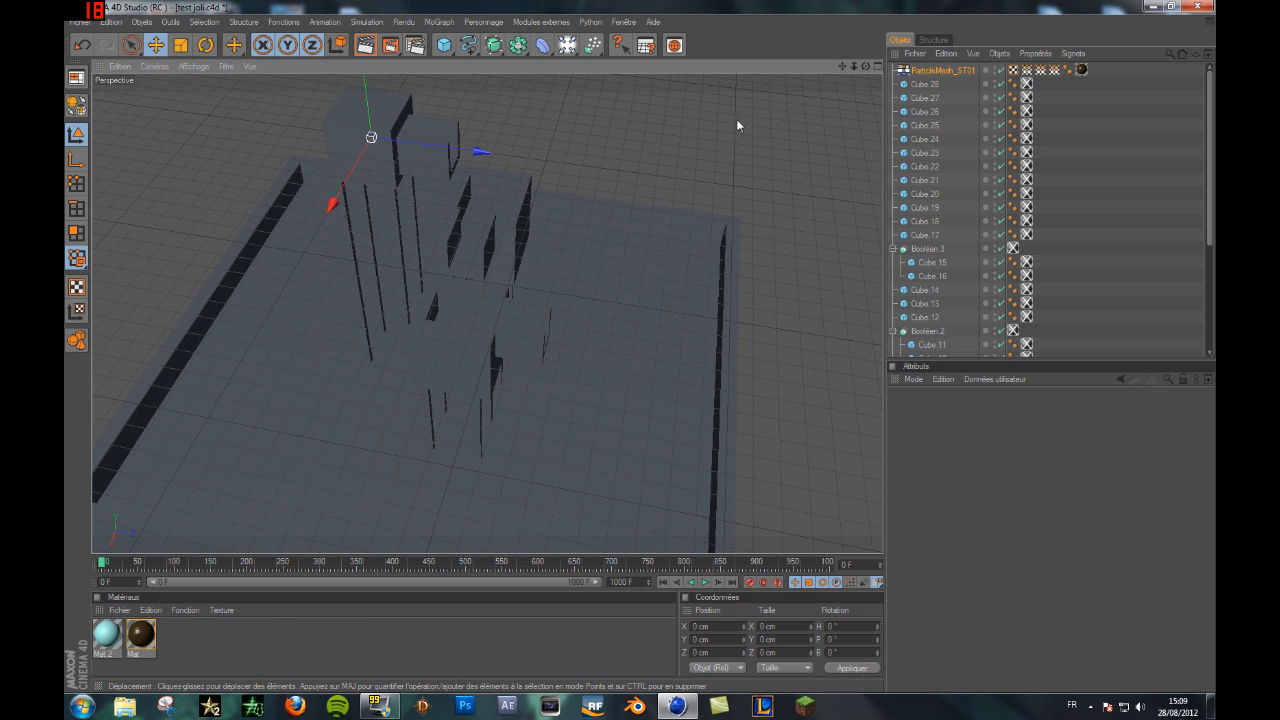
scroll(715, 111, up, 3)
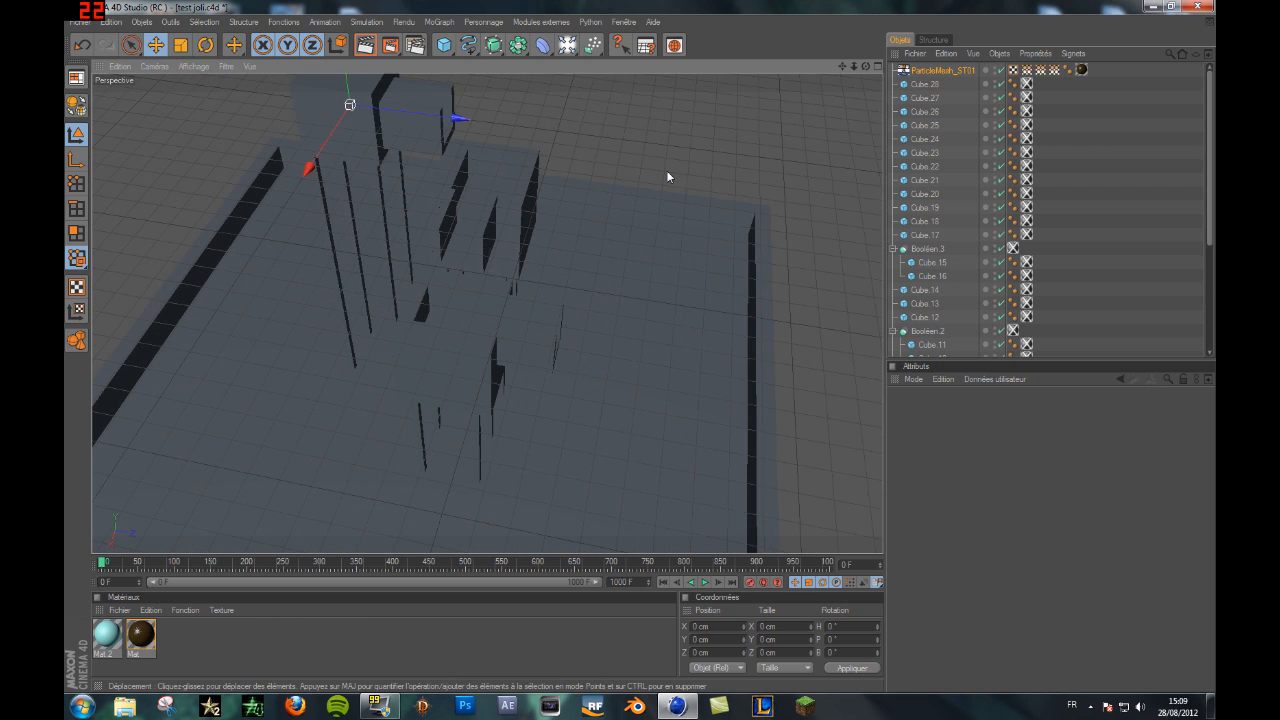
scroll(667, 170, down, 2)
scroll(666, 175, down, 1)
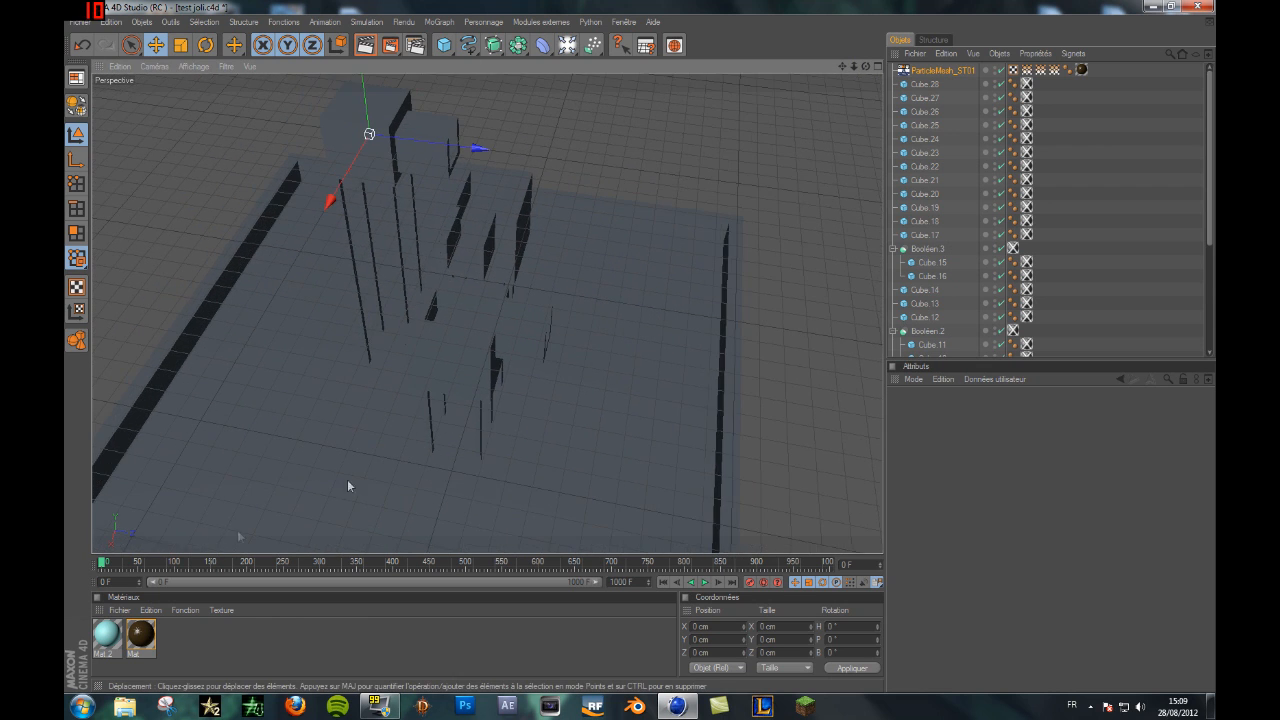
Step: Remove the brown material tag from ParticleMesh_ST01 and delete the Mat and Mat.2 materials
click(148, 640)
double_click(141, 636)
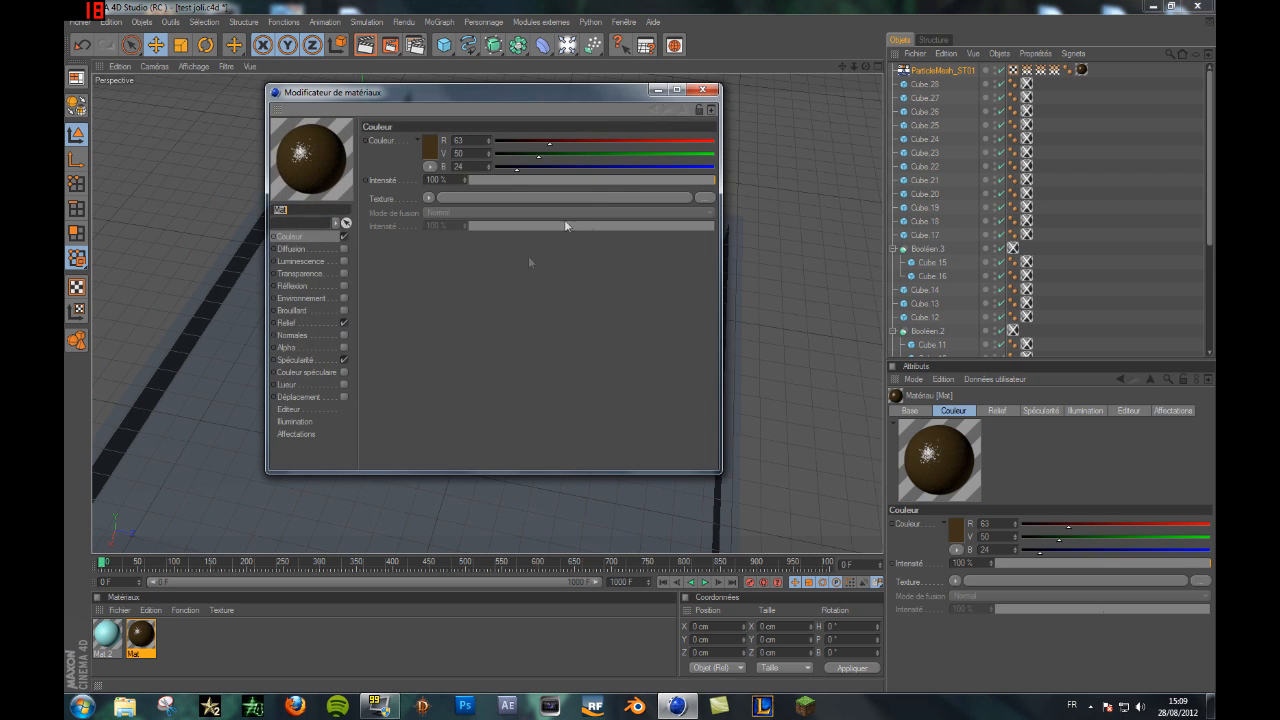
click(700, 90)
click(1081, 70)
key(Delete)
click(146, 639)
key(Delete)
click(110, 638)
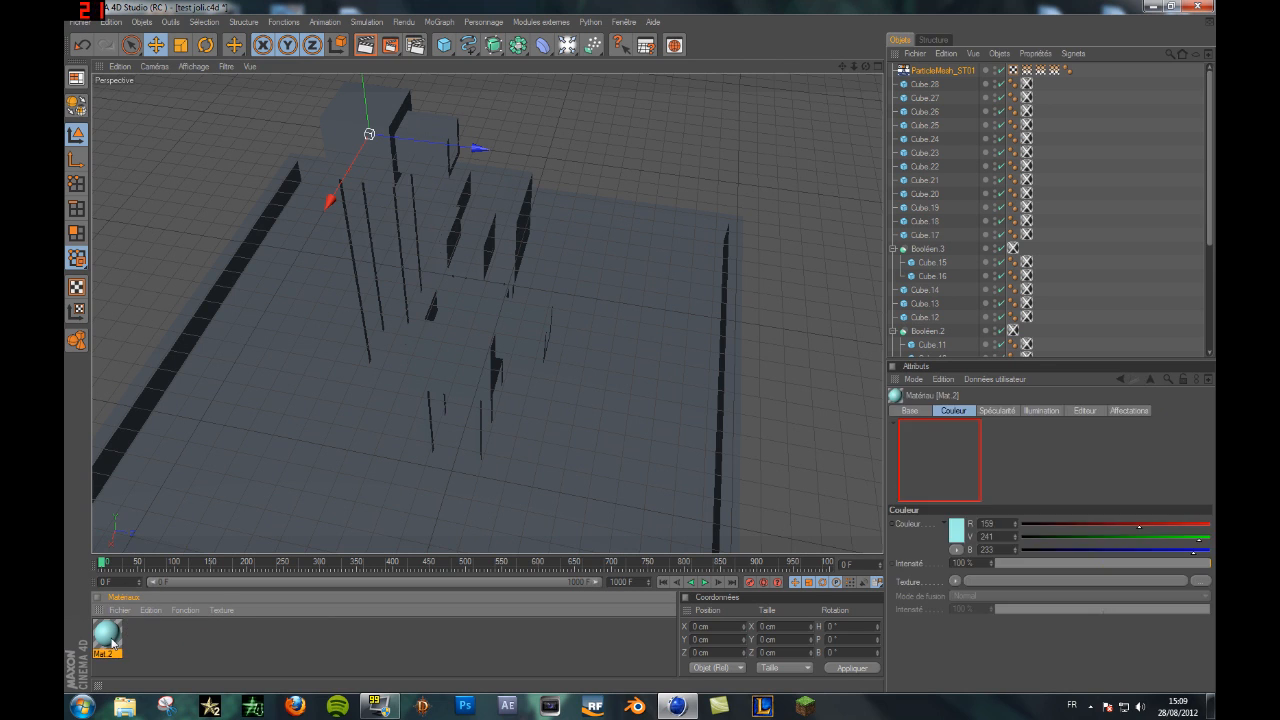
key(Delete)
Step: Collapse the Booléen.1, Booléen.2 and Booléen.3 groups in the object list
scroll(968, 218, down, 5)
click(891, 158)
scroll(891, 158, up, 5)
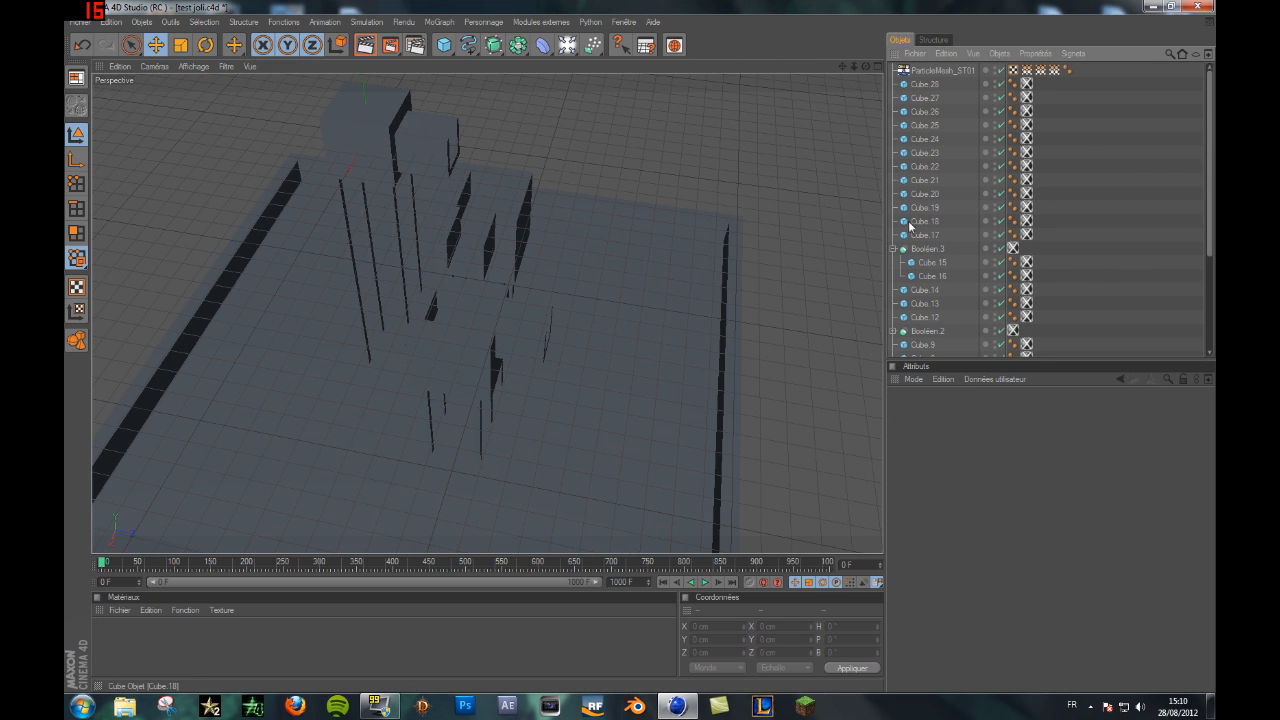
click(893, 249)
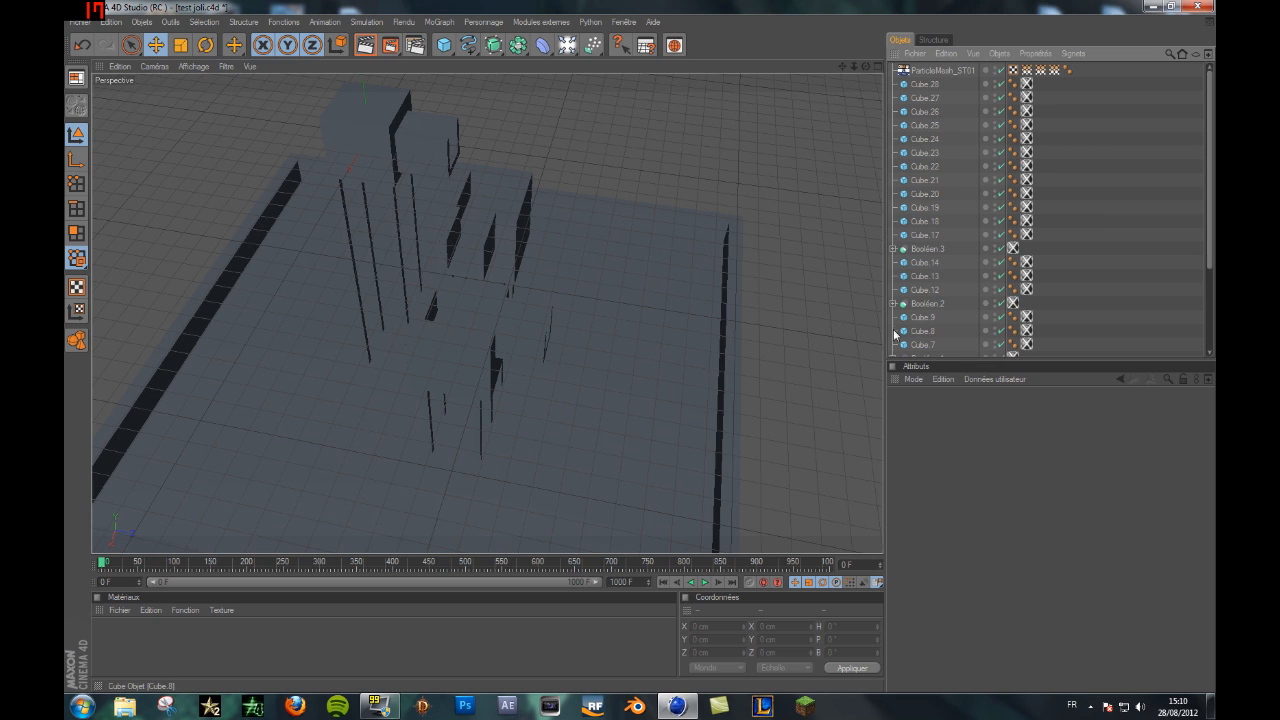
scroll(893, 285, down, 3)
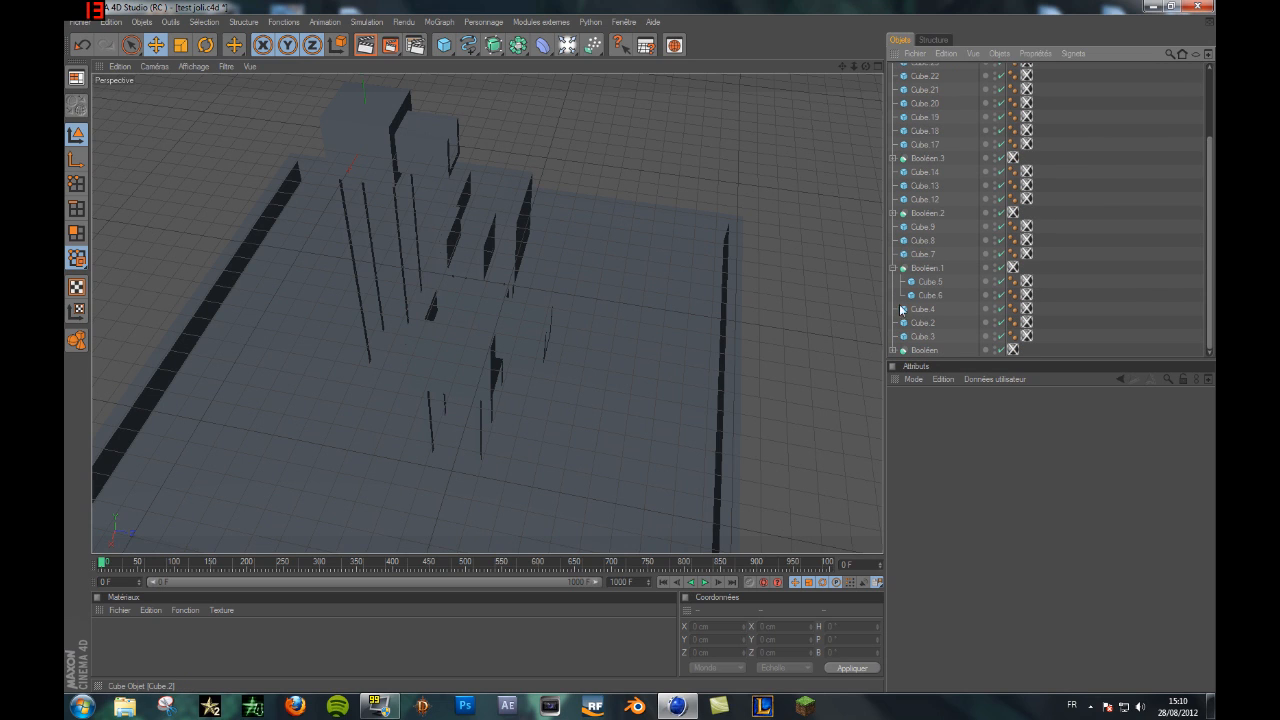
click(893, 268)
scroll(905, 200, up, 3)
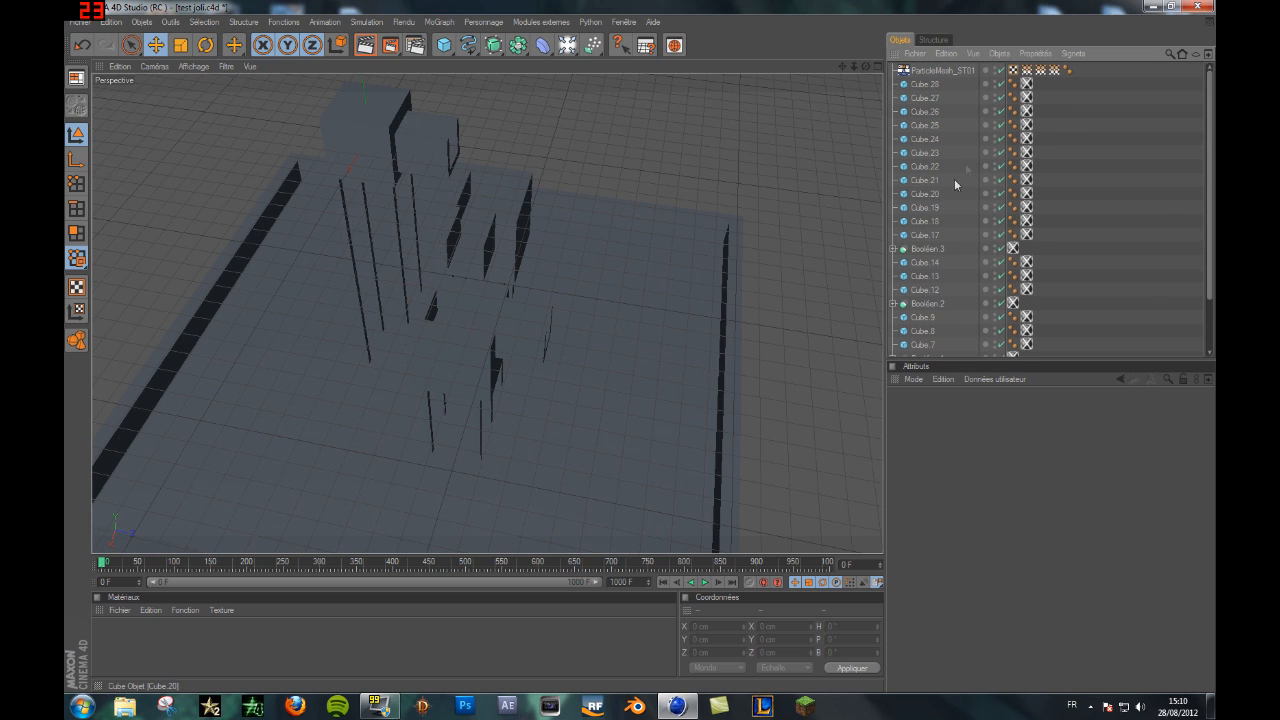
Step: Reload ParticleMesh_ST01_00000.bin from the Test joli meshes folder as the source file of the ParticleMesh_ST01 importer
click(930, 71)
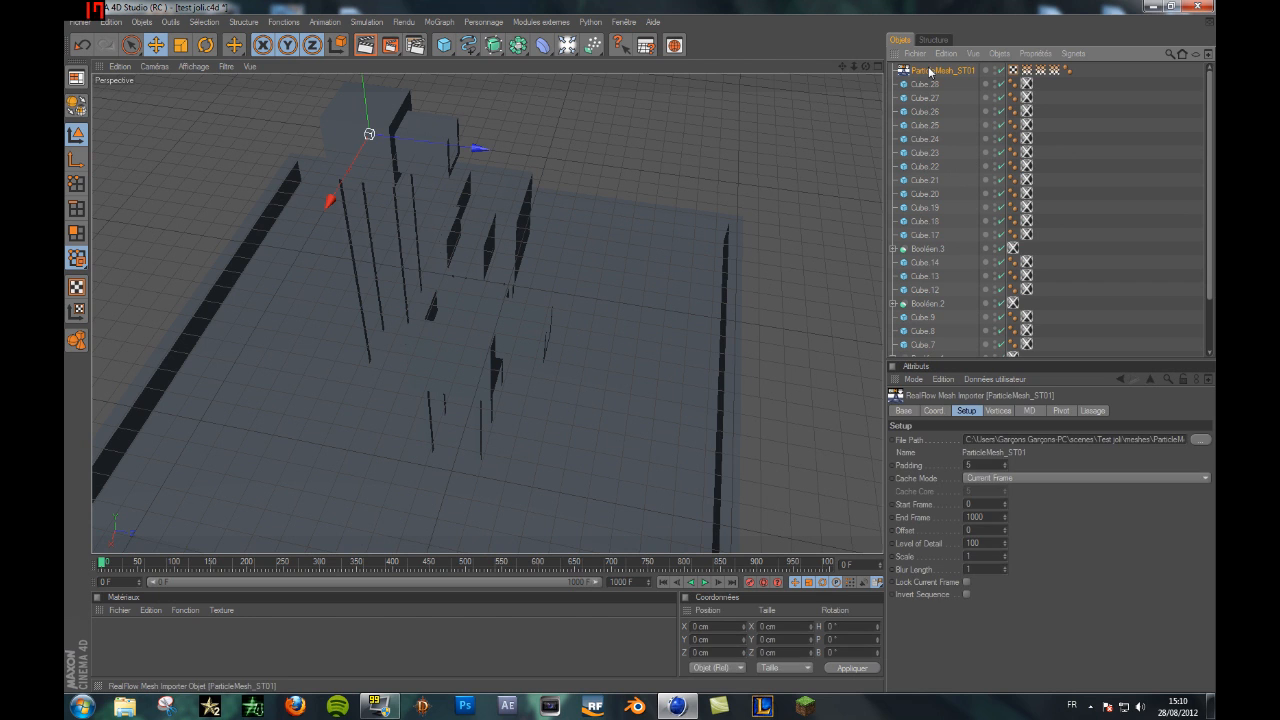
click(1193, 441)
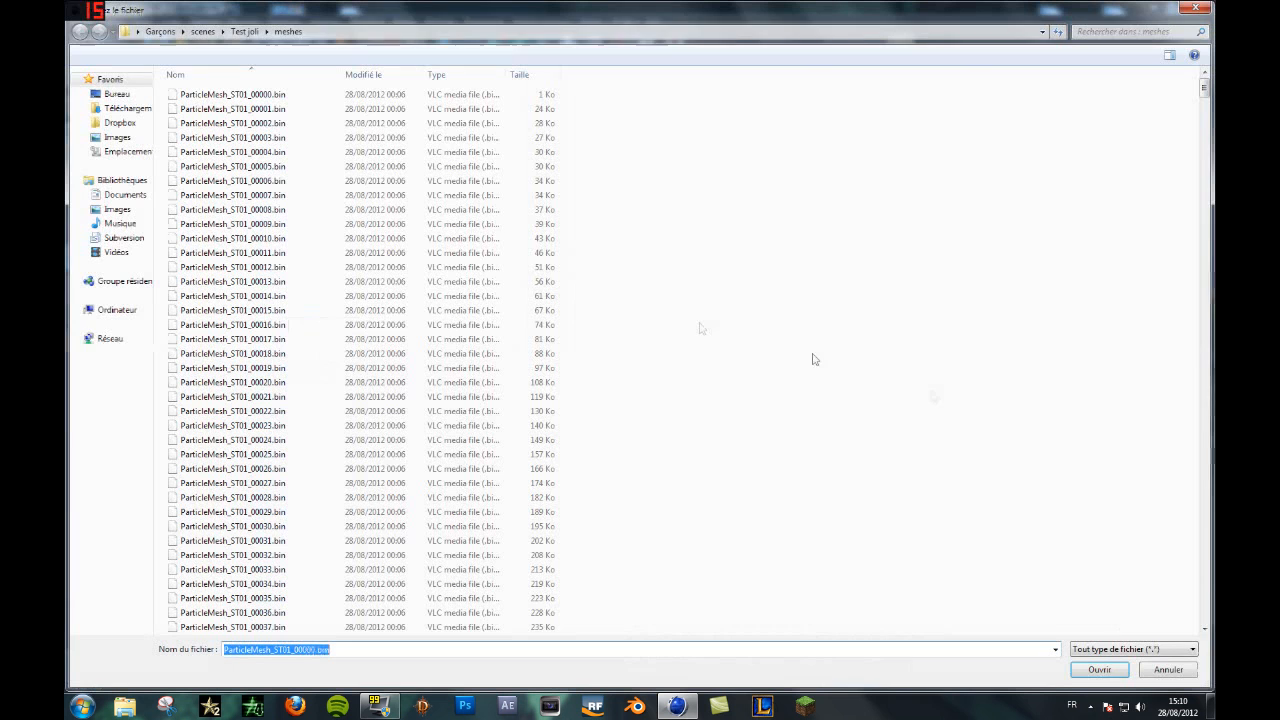
click(232, 94)
click(1094, 669)
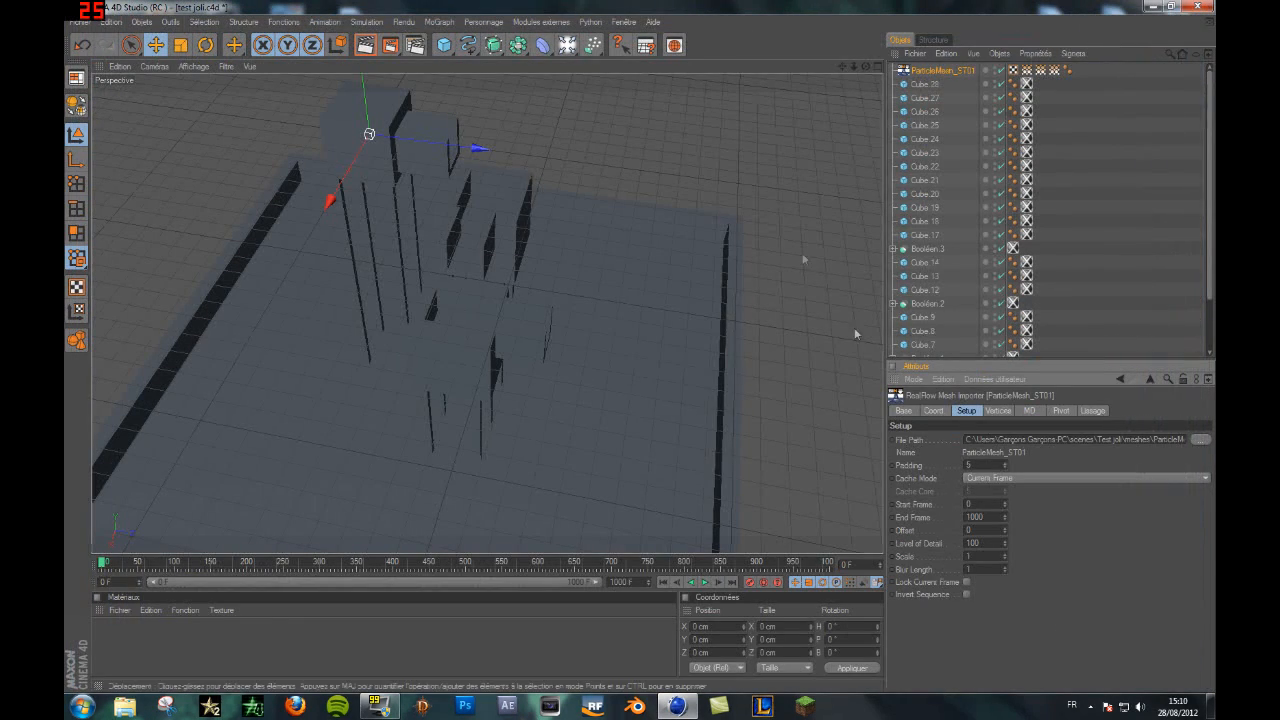
Step: Scrub the timeline from frame 0 to preview the imported liquid mesh animation
click(555, 23)
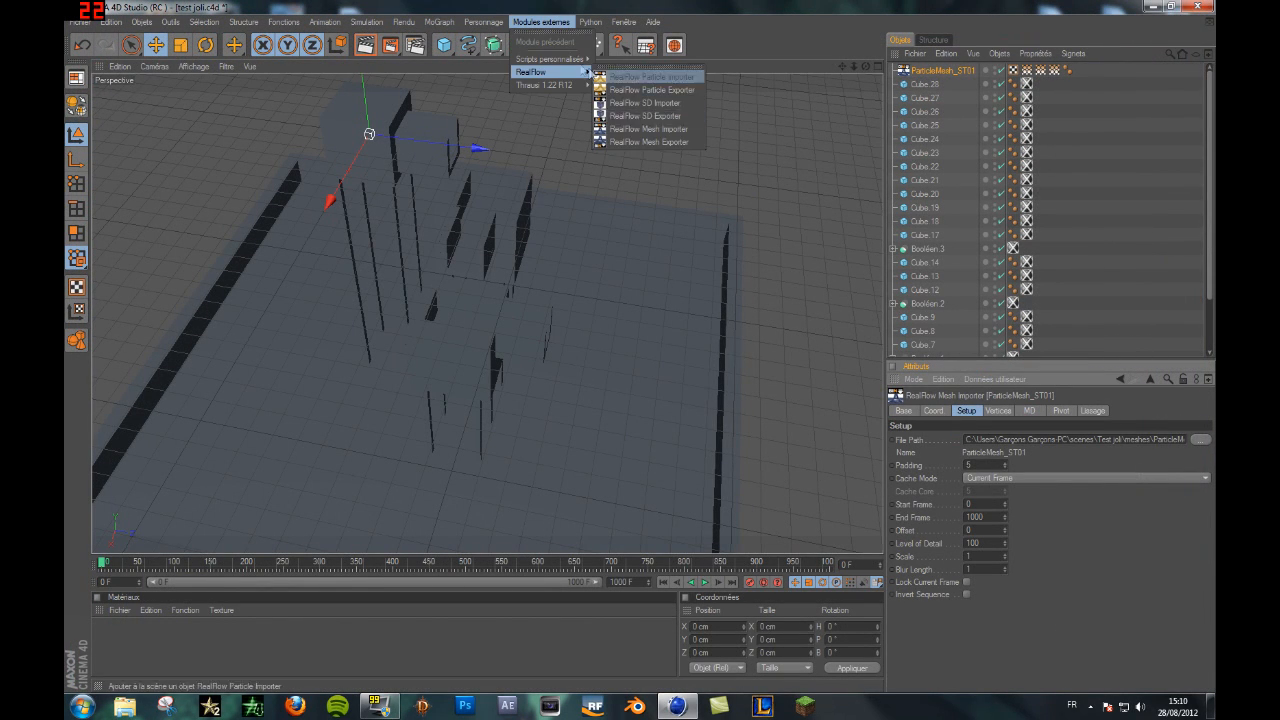
click(546, 25)
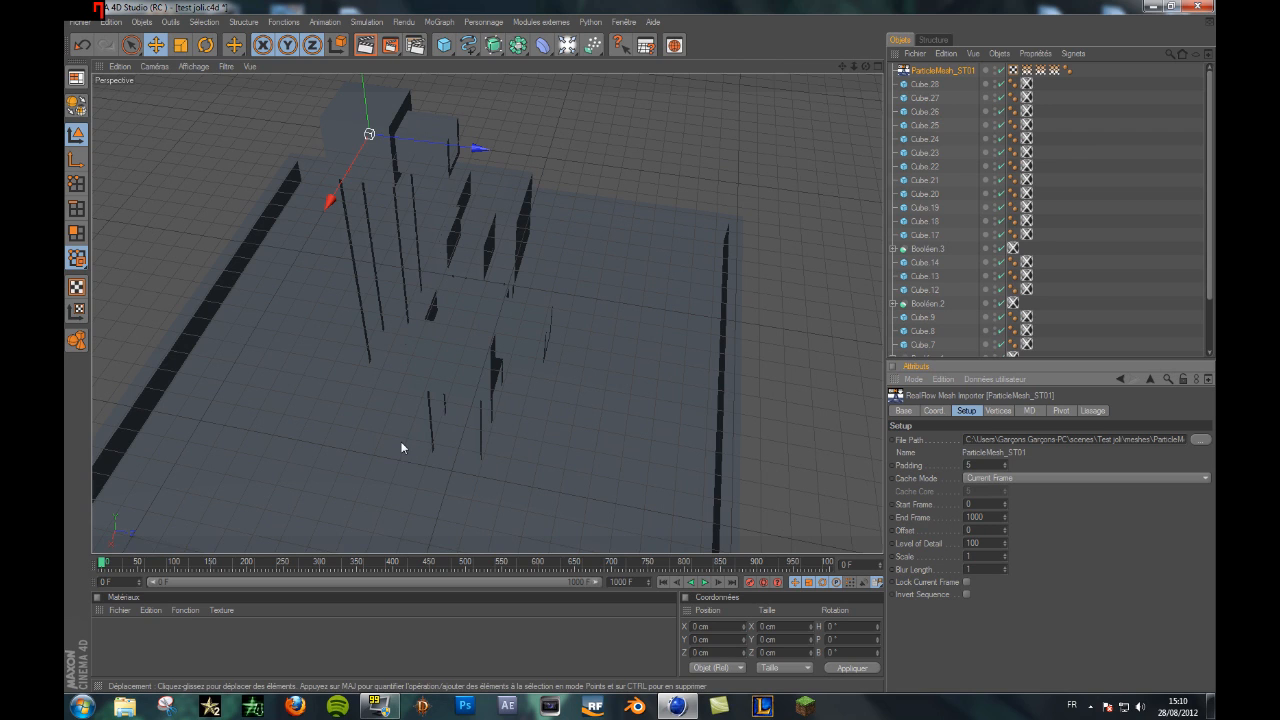
click(104, 565)
drag(104, 565, 80, 593)
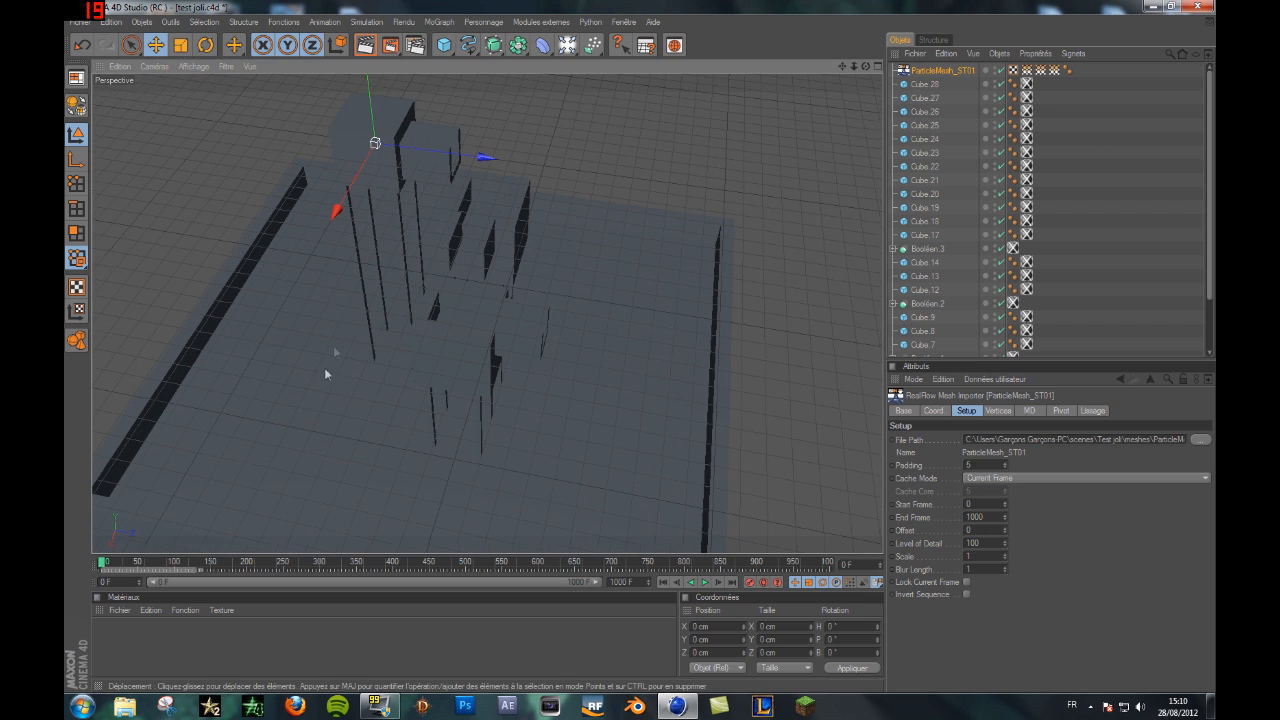
Step: Try offsetting the ParticleMesh_ST01 mesh about 681 cm along Z while scrubbing the animation, and dismiss the crash dialog
drag(489, 158, 600, 173)
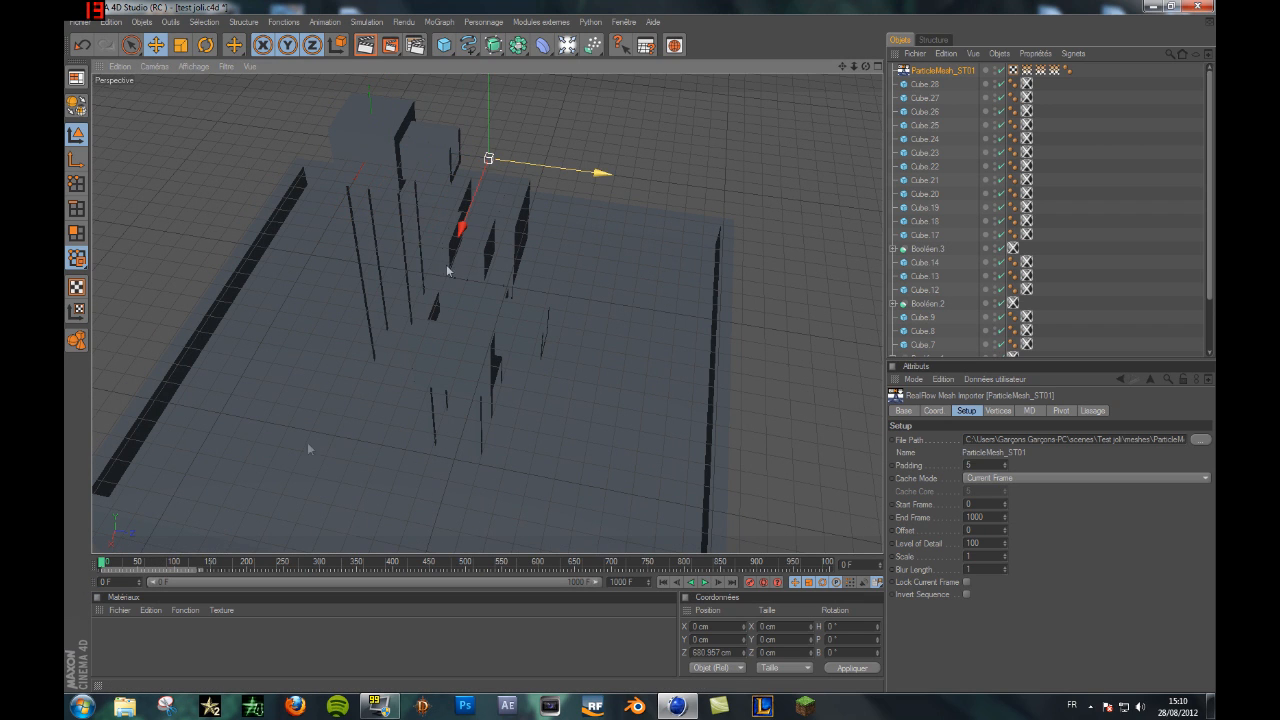
mouse_move(105, 562)
mouse_down()
mouse_move(266, 594)
mouse_move(381, 595)
mouse_move(170, 590)
mouse_move(83, 571)
mouse_up()
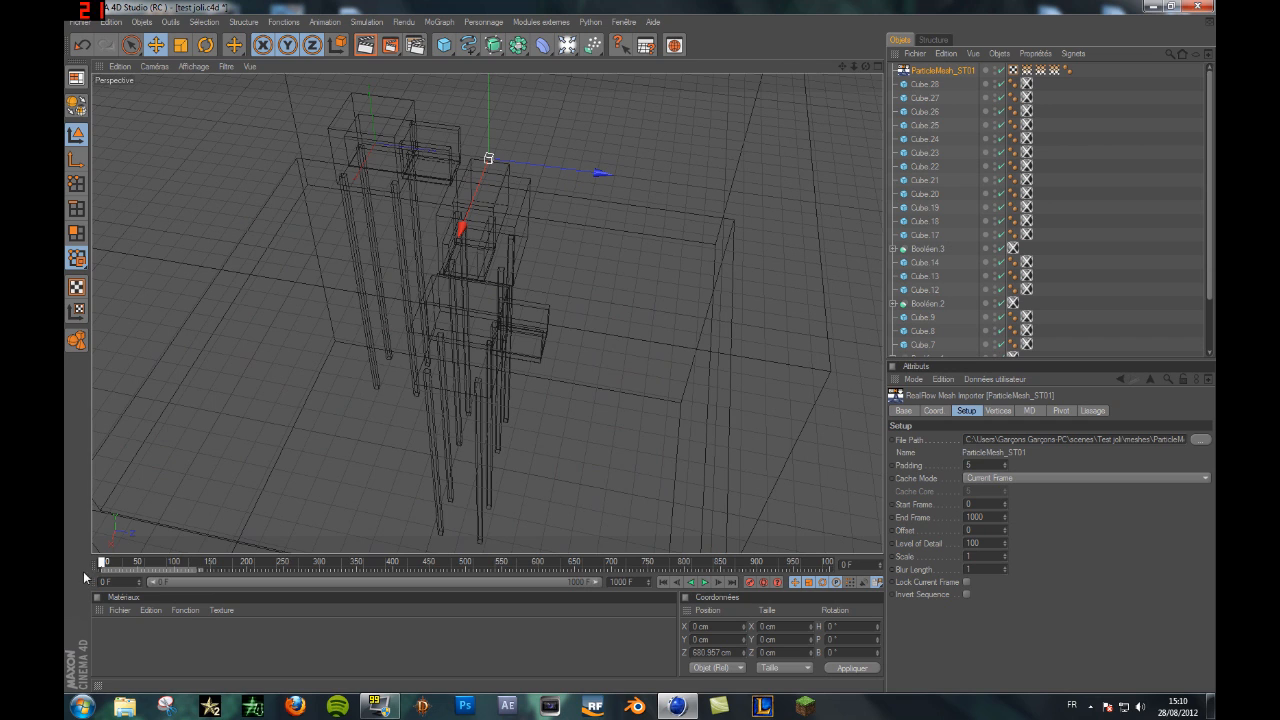
drag(601, 167, 540, 165)
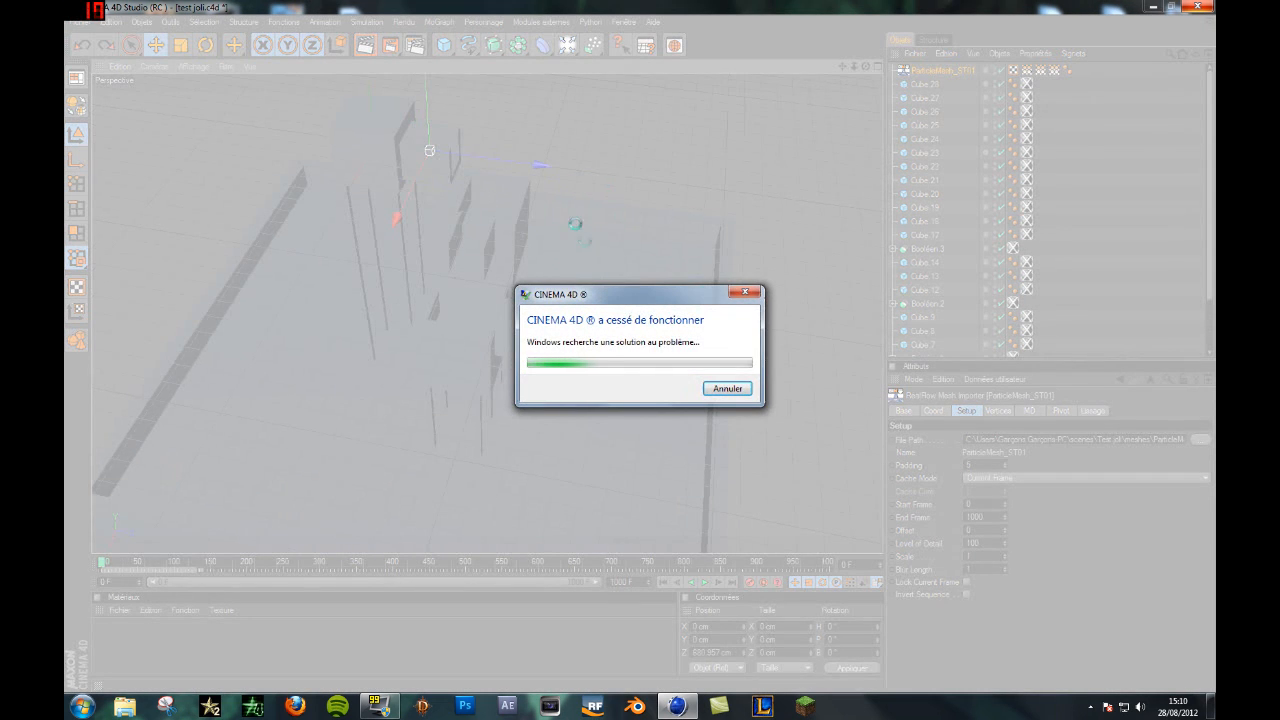
click(726, 388)
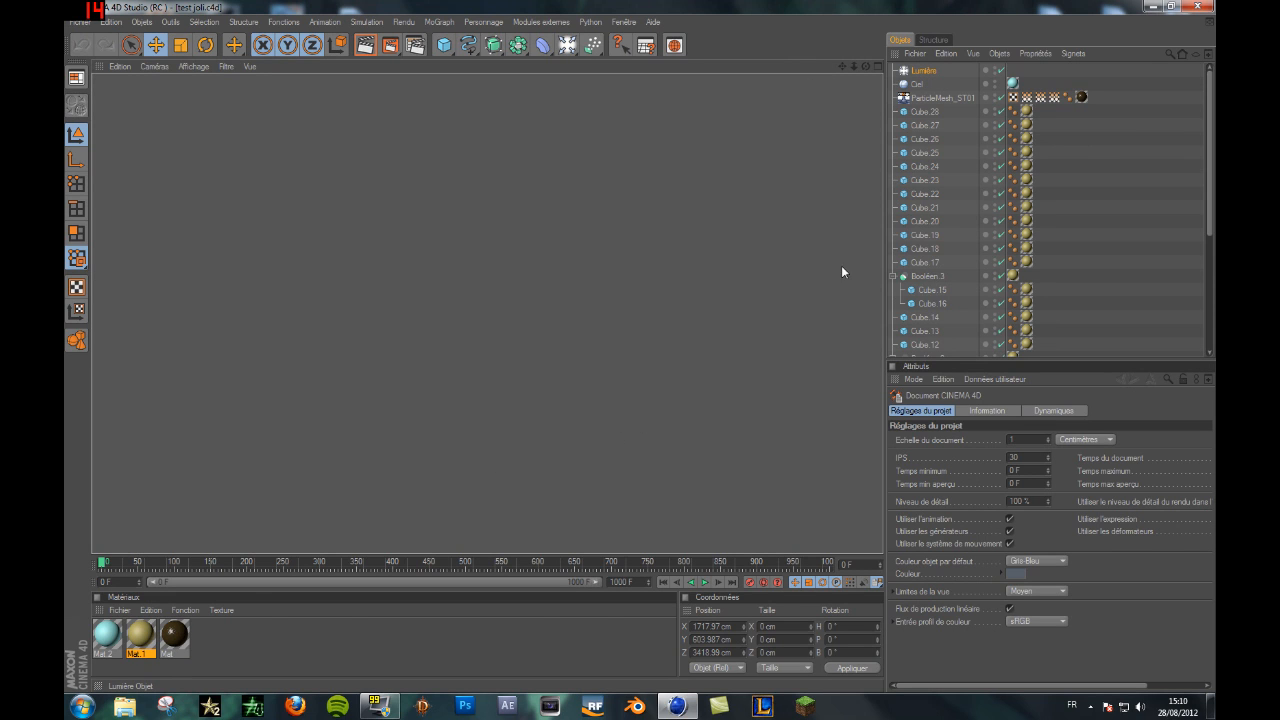
Step: Delete the Lumière light and the Ciel sky object from the scene
click(922, 71)
key(Delete)
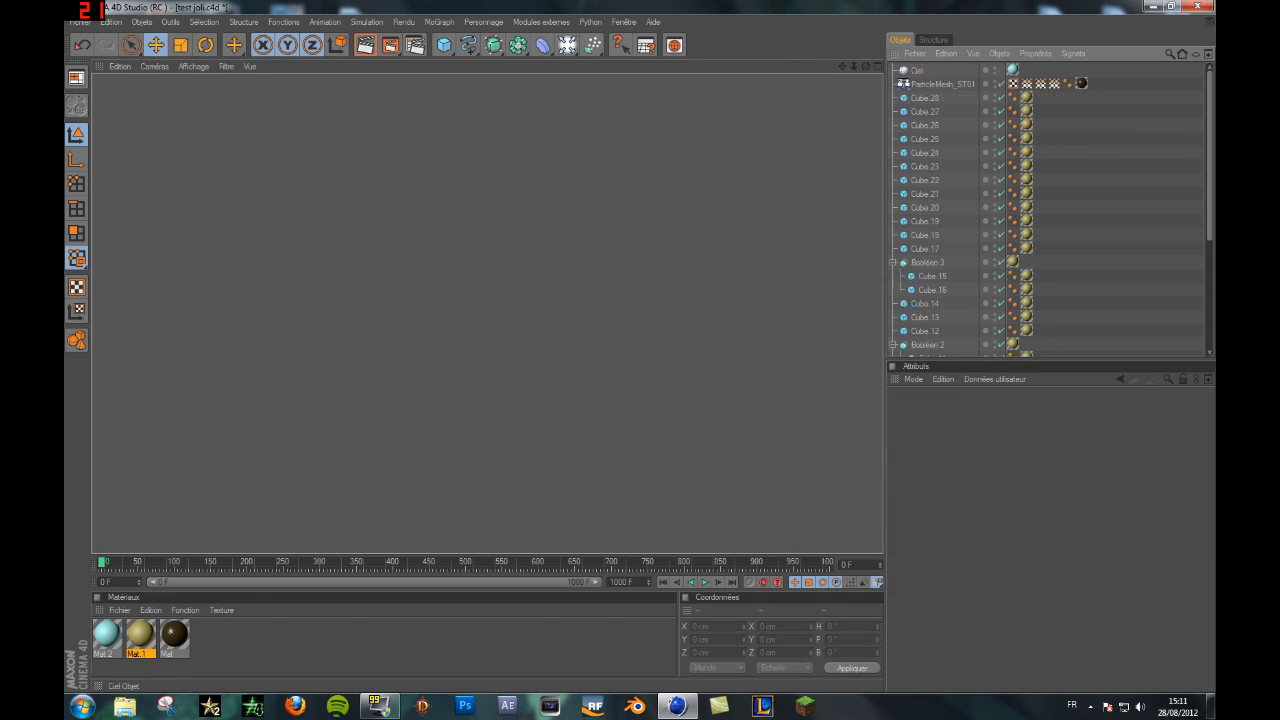
click(925, 72)
key(Delete)
Step: Delete the three materials Mat, Mat.1 and Mat.2 from the material list
click(178, 651)
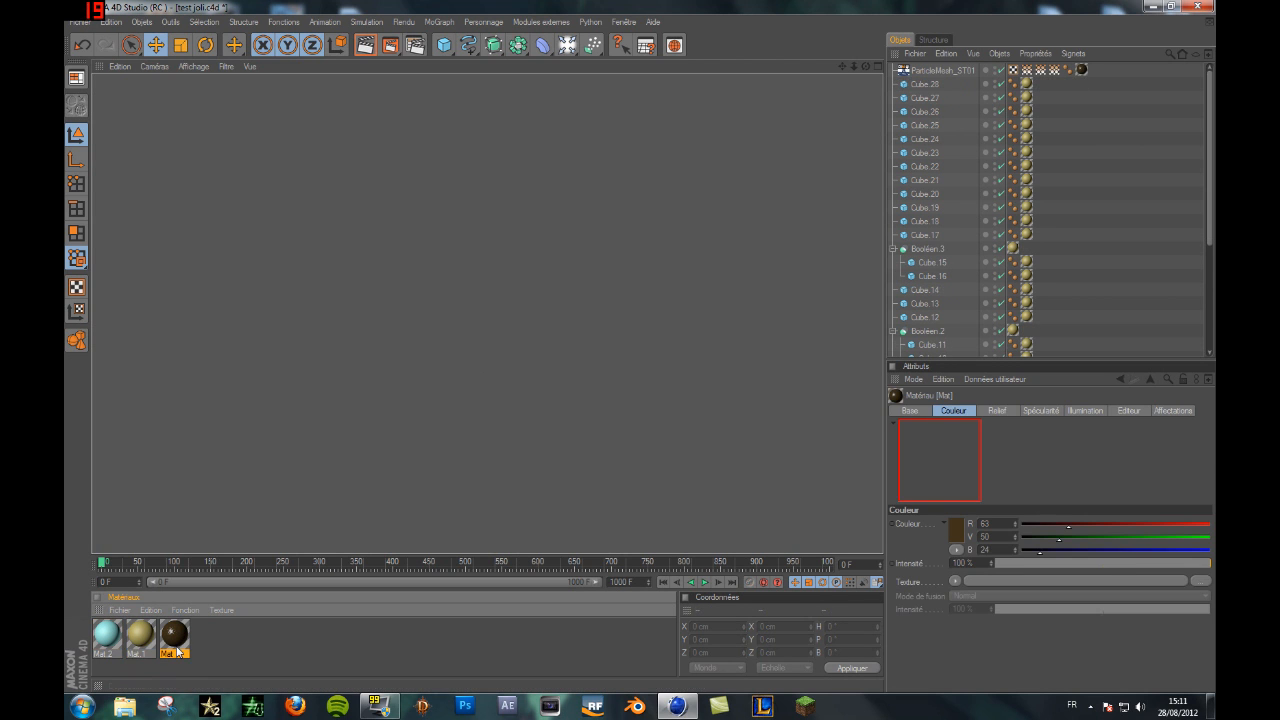
key(Delete)
click(131, 647)
key(Delete)
click(112, 646)
key(Delete)
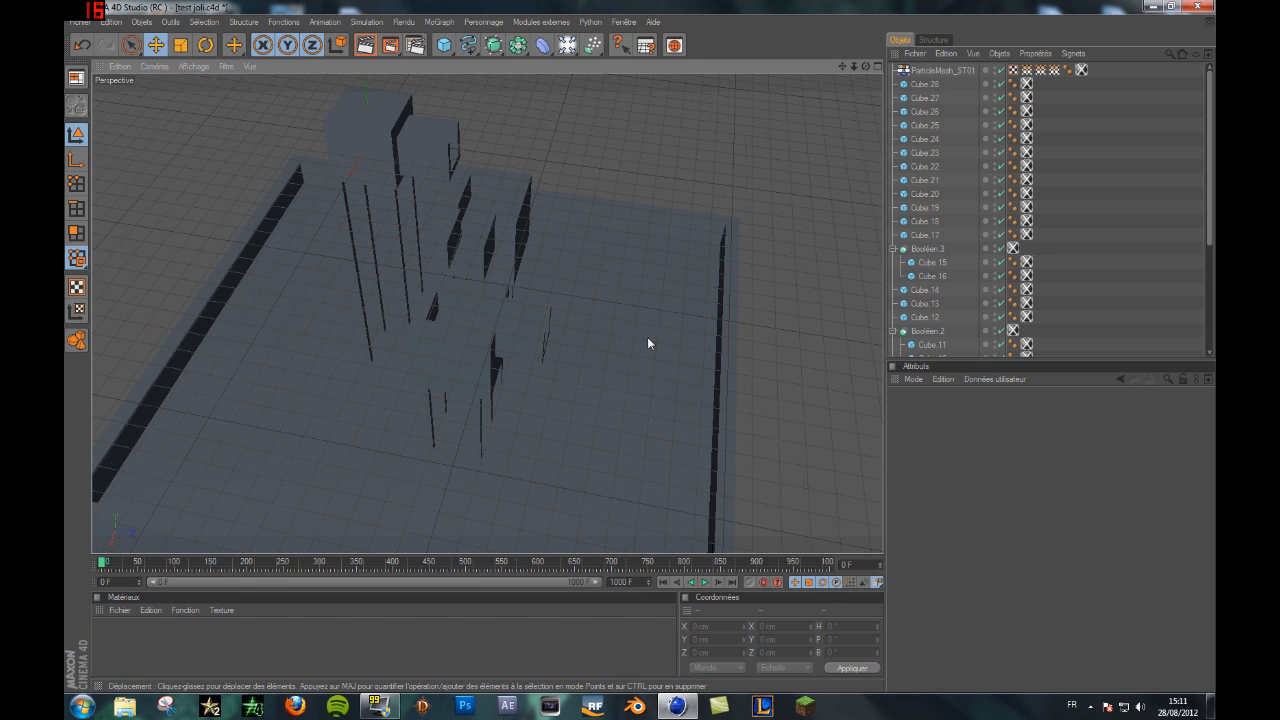
Step: Select the ParticleMesh_ST01 importer, advance the timeline to frame 351 and render the active view
alt+drag(630, 227, 856, 72)
click(946, 78)
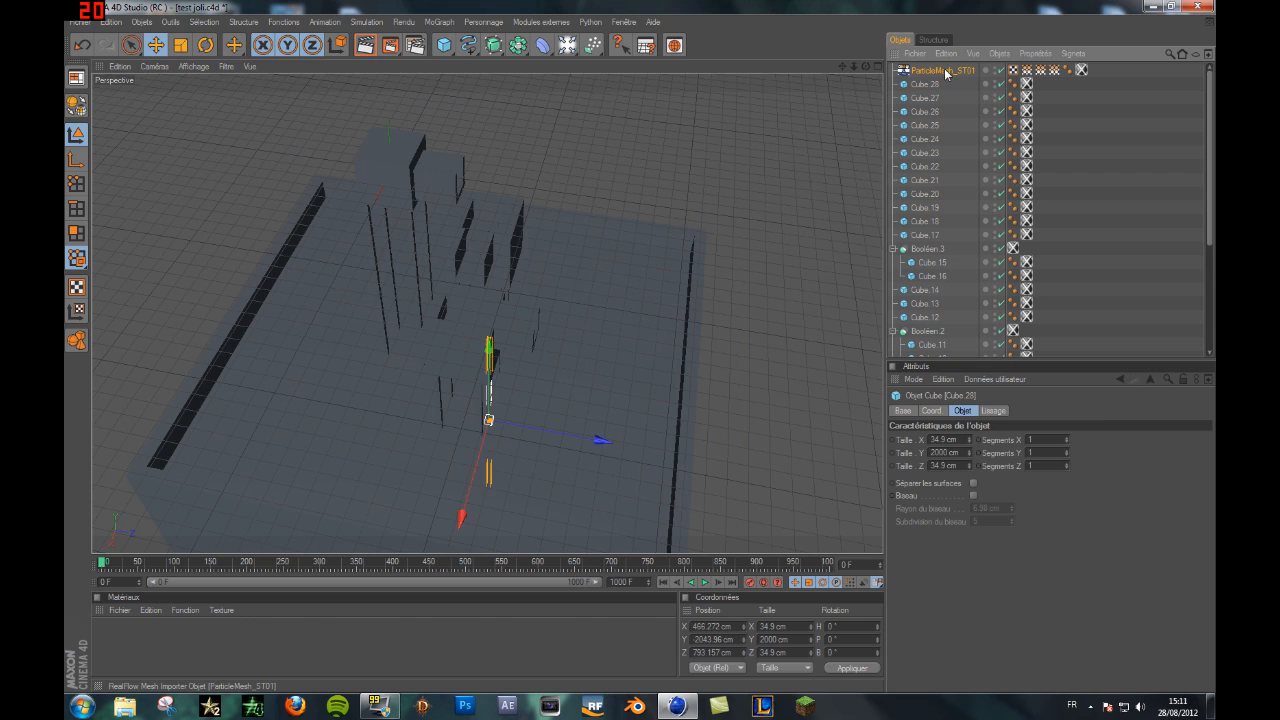
click(946, 72)
mouse_move(104, 563)
mouse_down()
mouse_move(372, 567)
mouse_move(357, 568)
mouse_up()
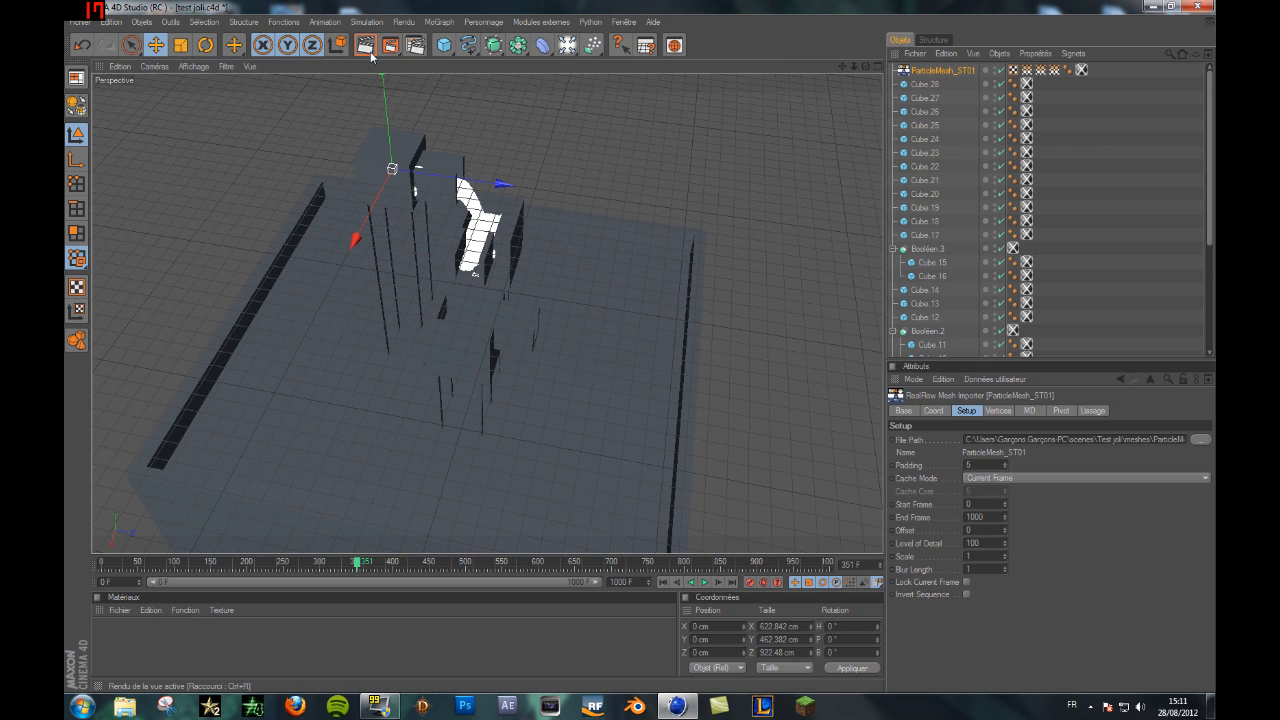
scroll(590, 350, up, 3)
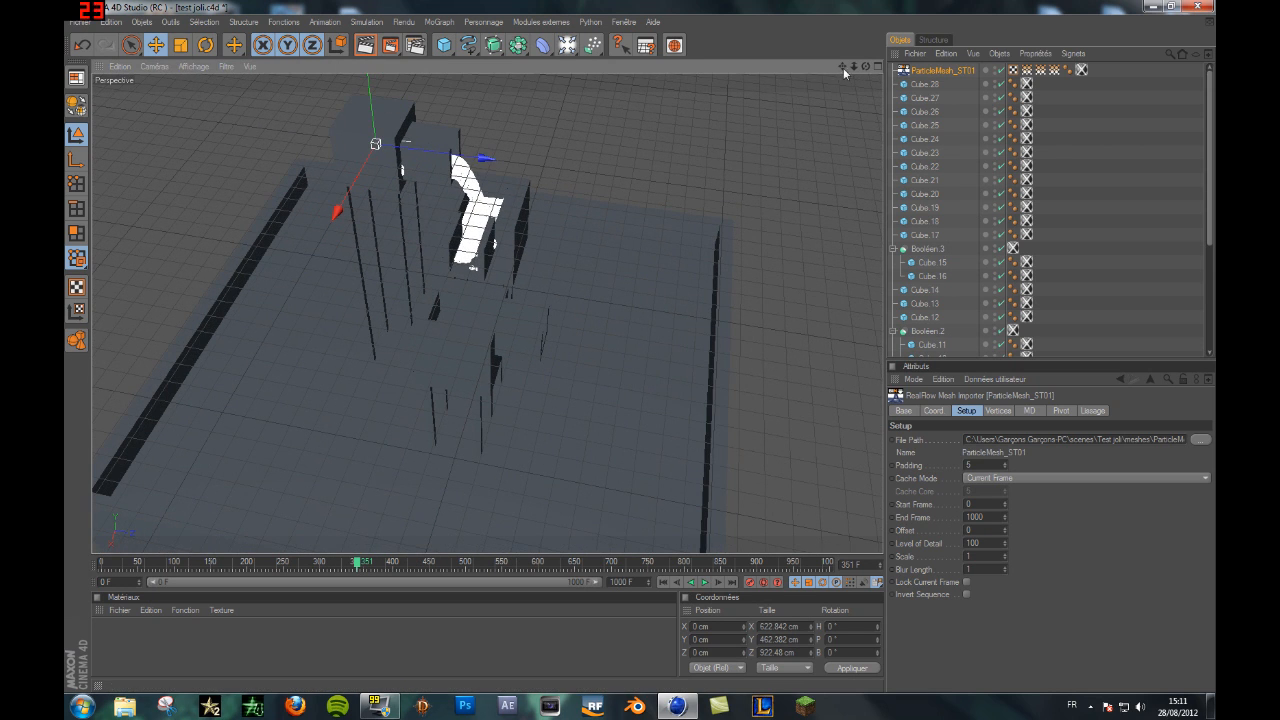
drag(843, 67, 770, 67)
click(366, 45)
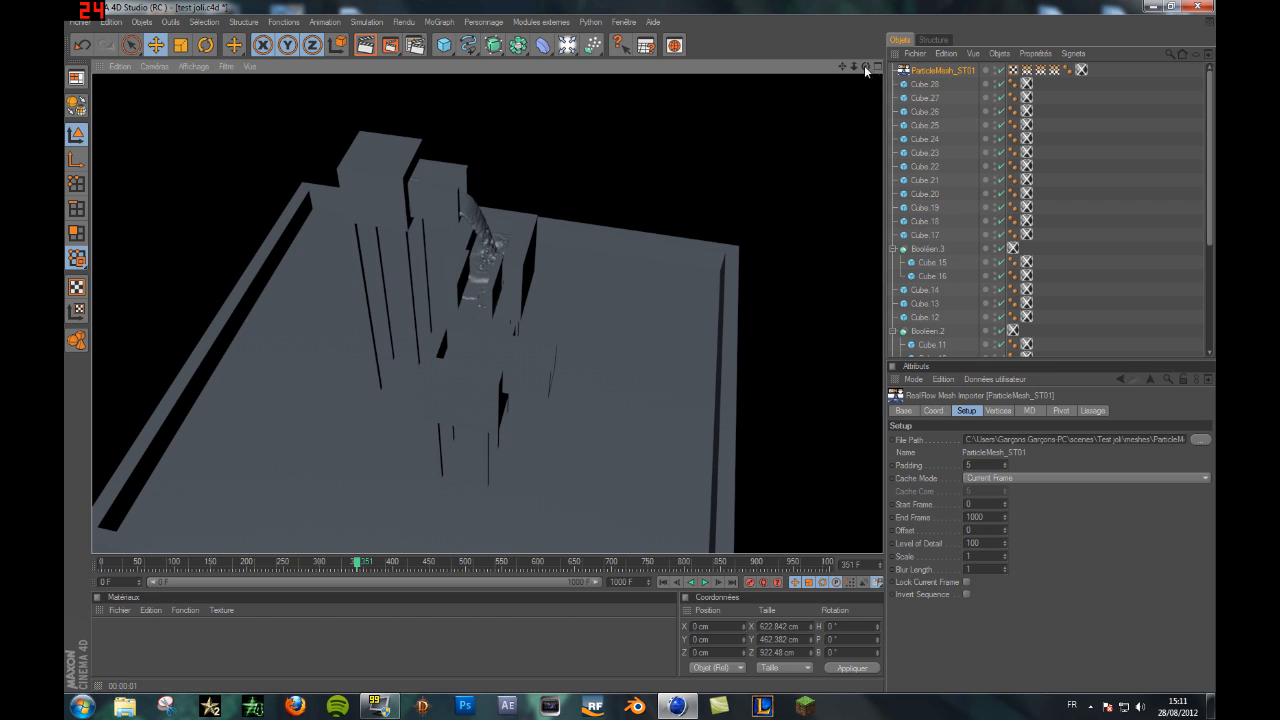
Step: Close the picture viewer and render the active view again from an angle that shows the cube tower's side
drag(866, 67, 862, 70)
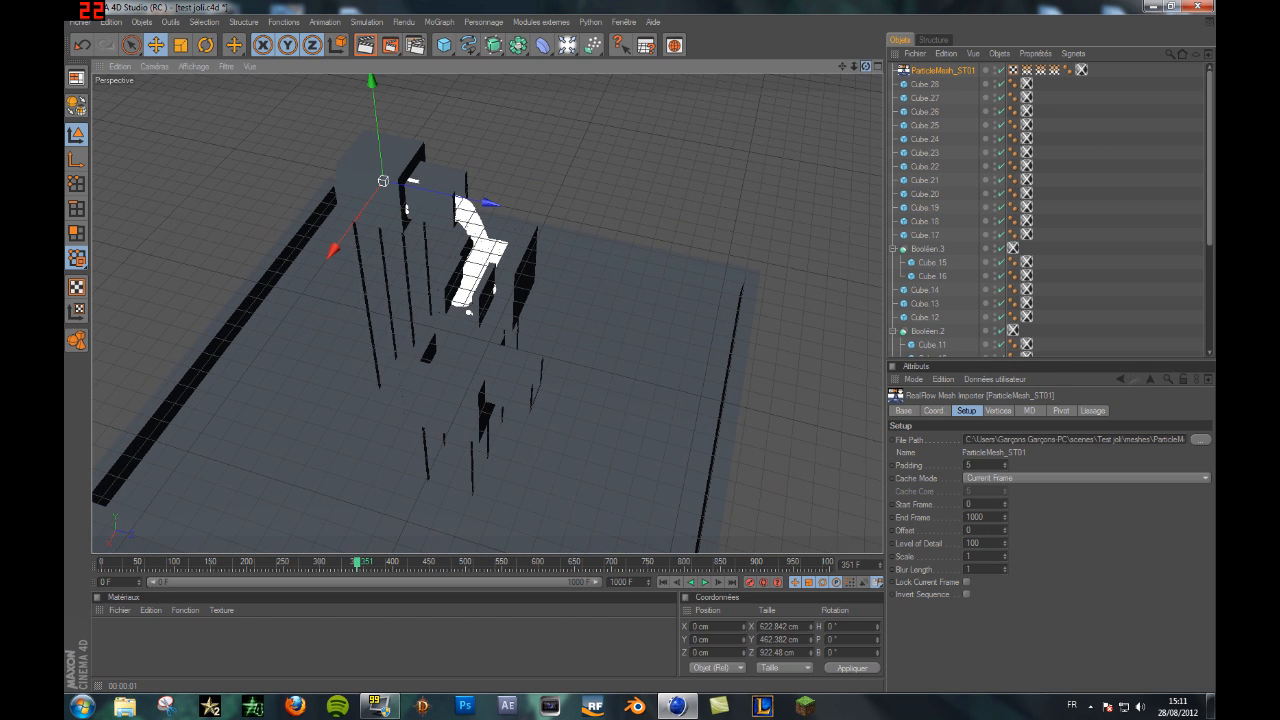
click(392, 45)
click(768, 404)
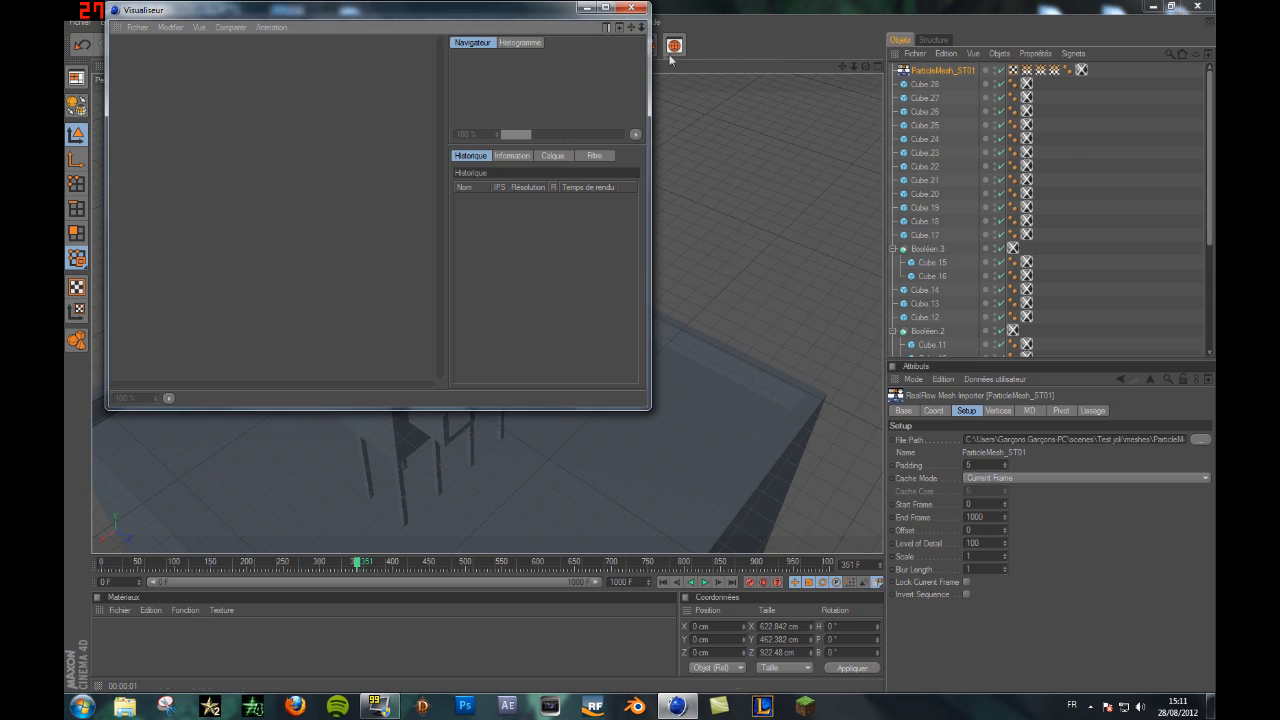
click(632, 8)
click(360, 50)
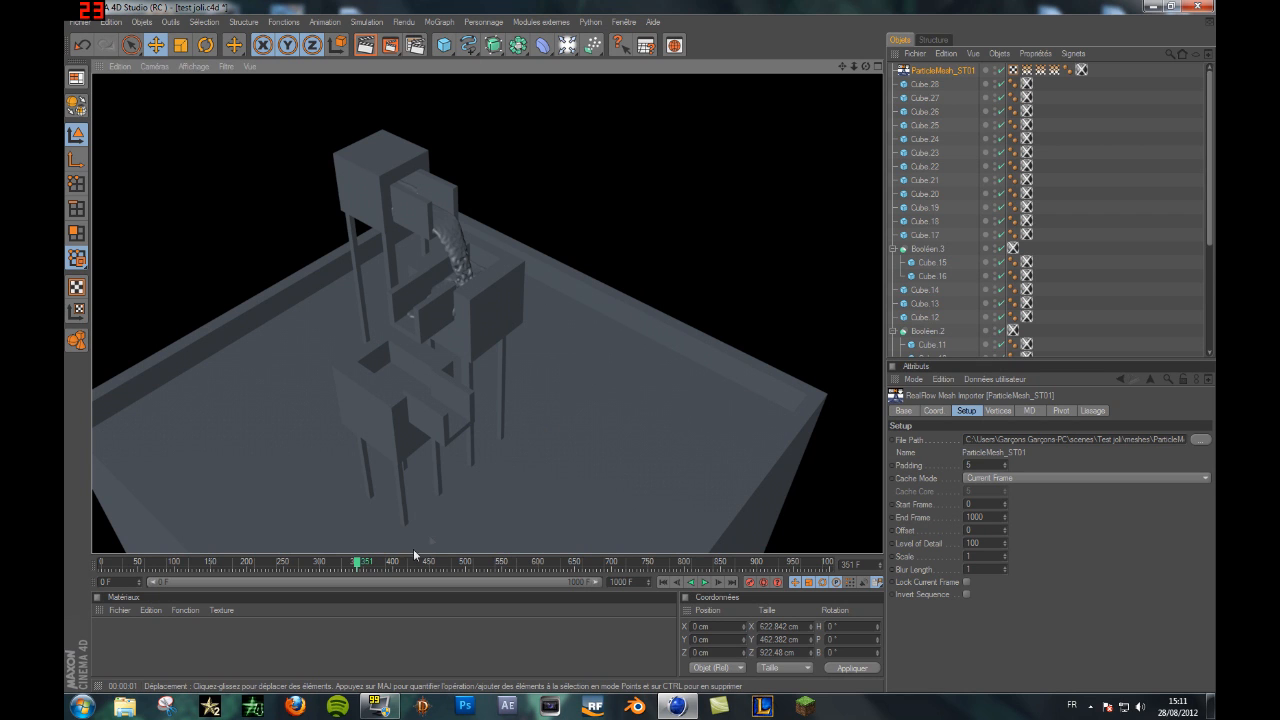
Step: Nudge the ParticleMesh_ST01 mesh to about 2.6 cm in X and -3 cm in Z
click(282, 639)
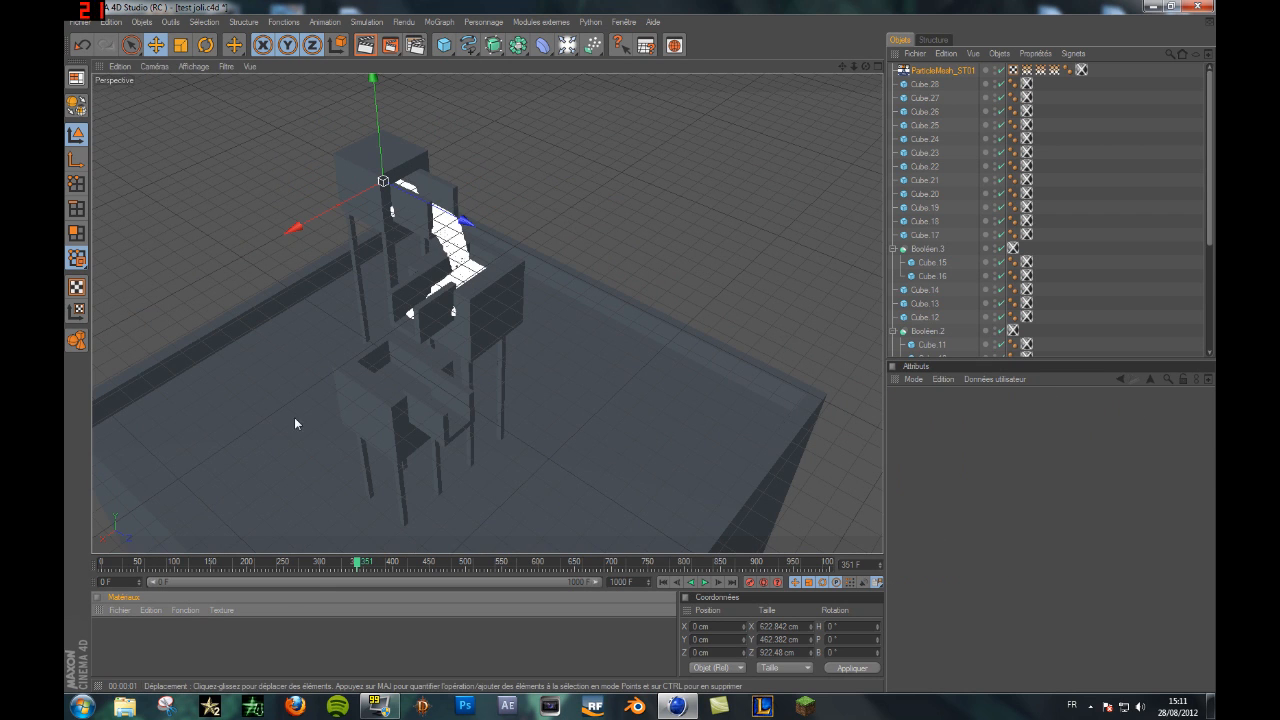
drag(294, 423, 278, 421)
click(940, 70)
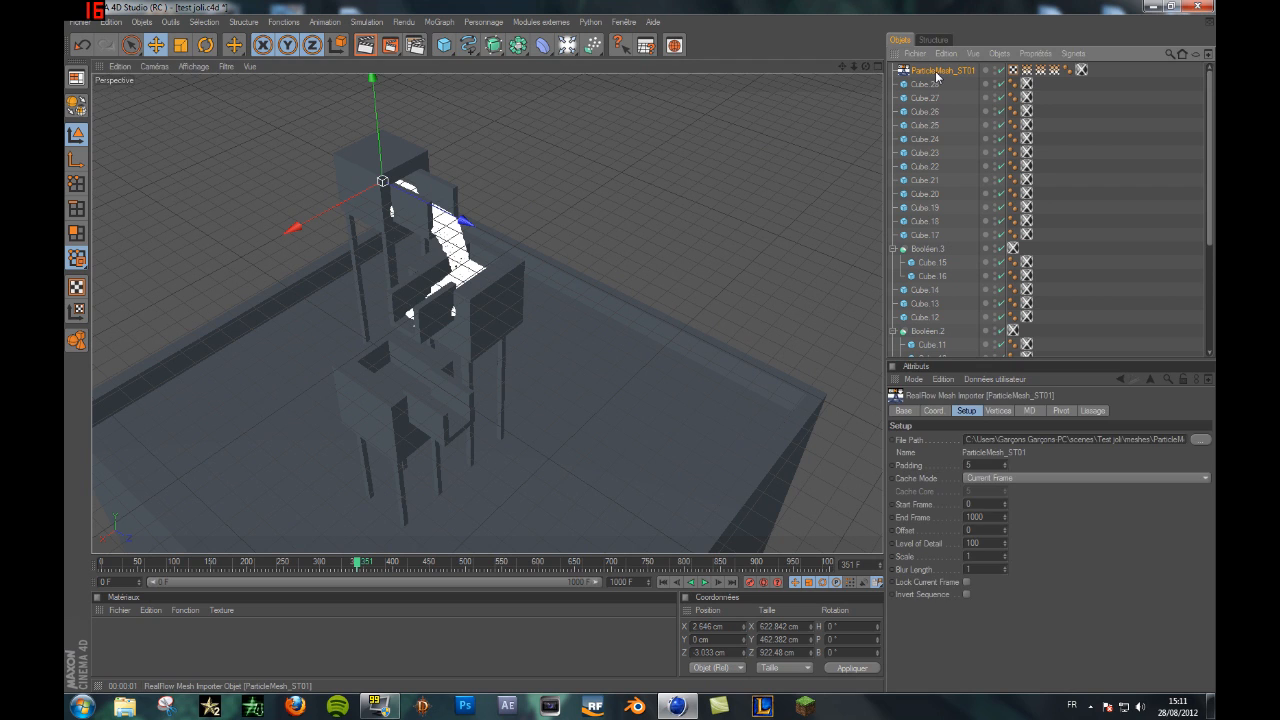
Step: Create a new material with the Couleur channel off and the Réflexion channel on at 100 % intensity
click(141, 655)
double_click(141, 649)
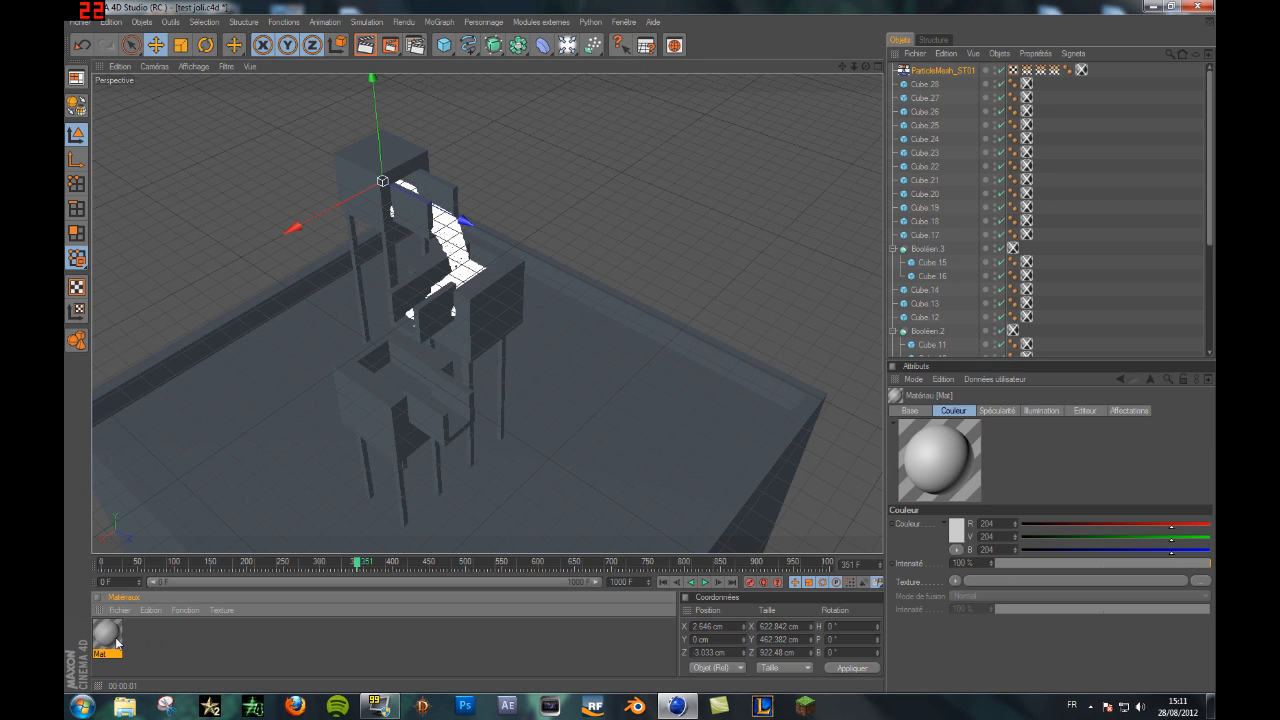
double_click(116, 634)
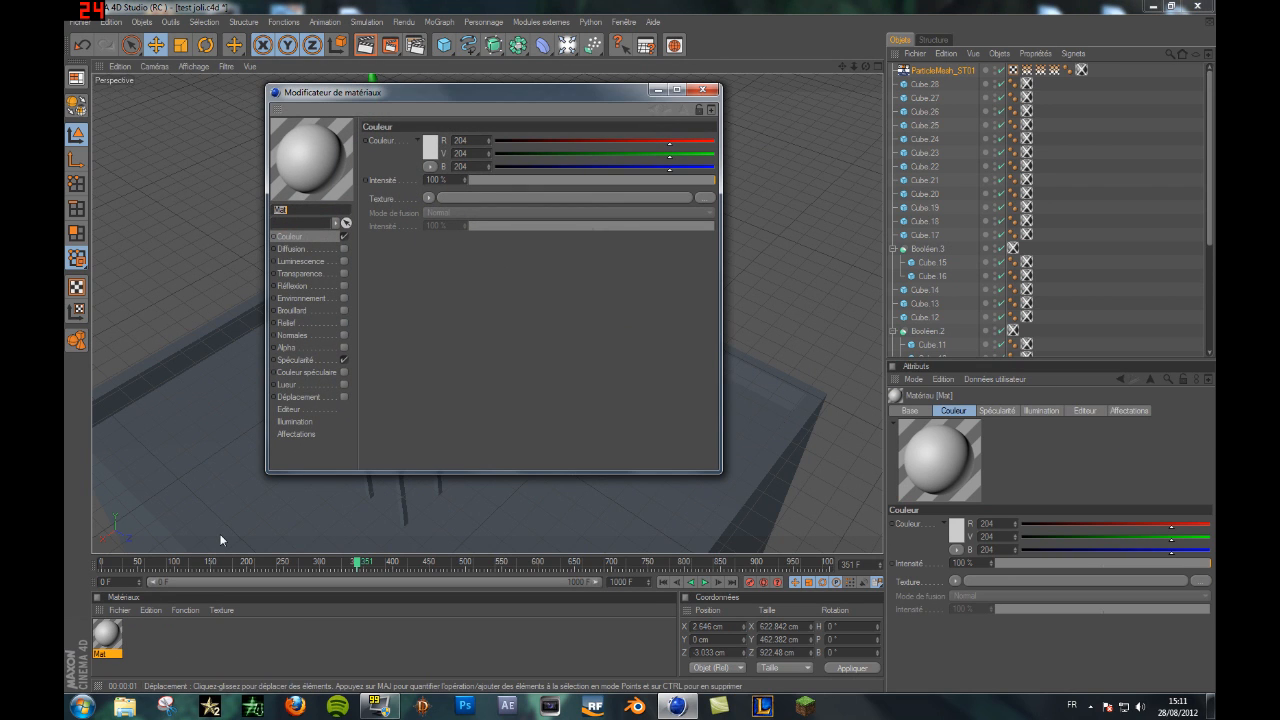
click(344, 236)
click(310, 287)
click(344, 286)
drag(506, 180, 718, 184)
Step: Load a Fresnel shader as the Réflexion texture and move its black gradient knot to about 20 % of the ramp
click(439, 209)
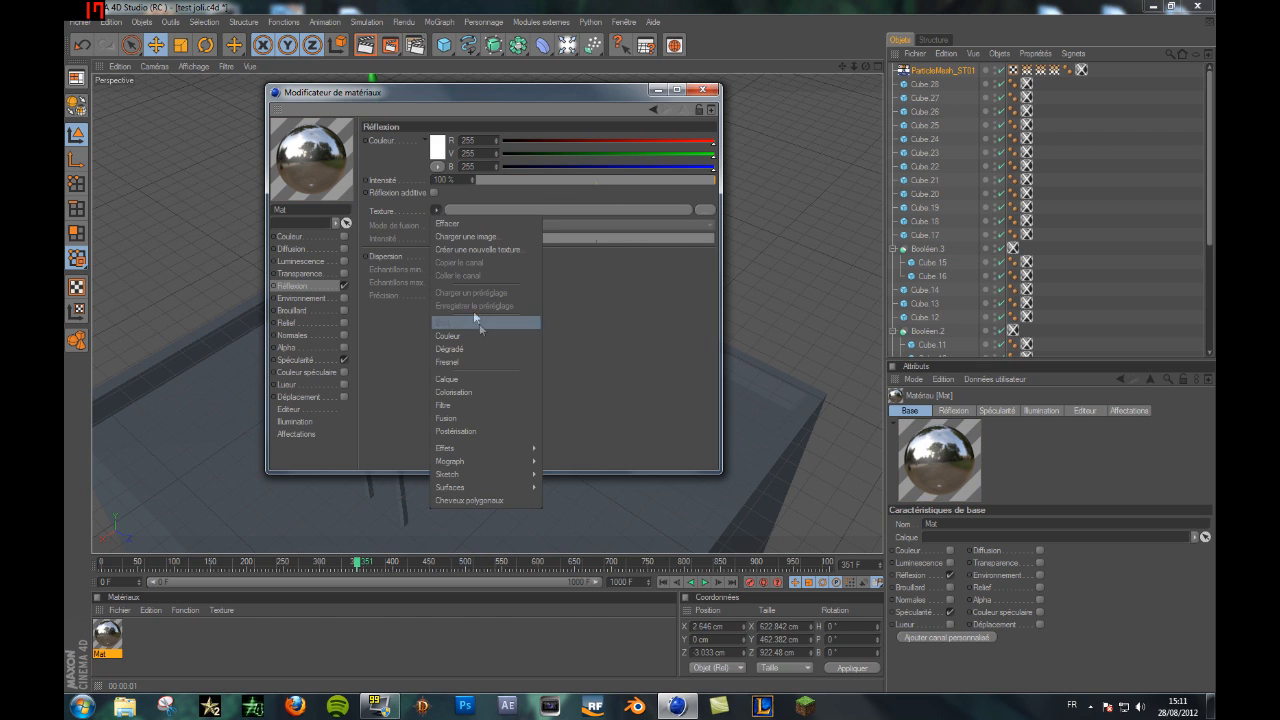
click(475, 363)
click(446, 242)
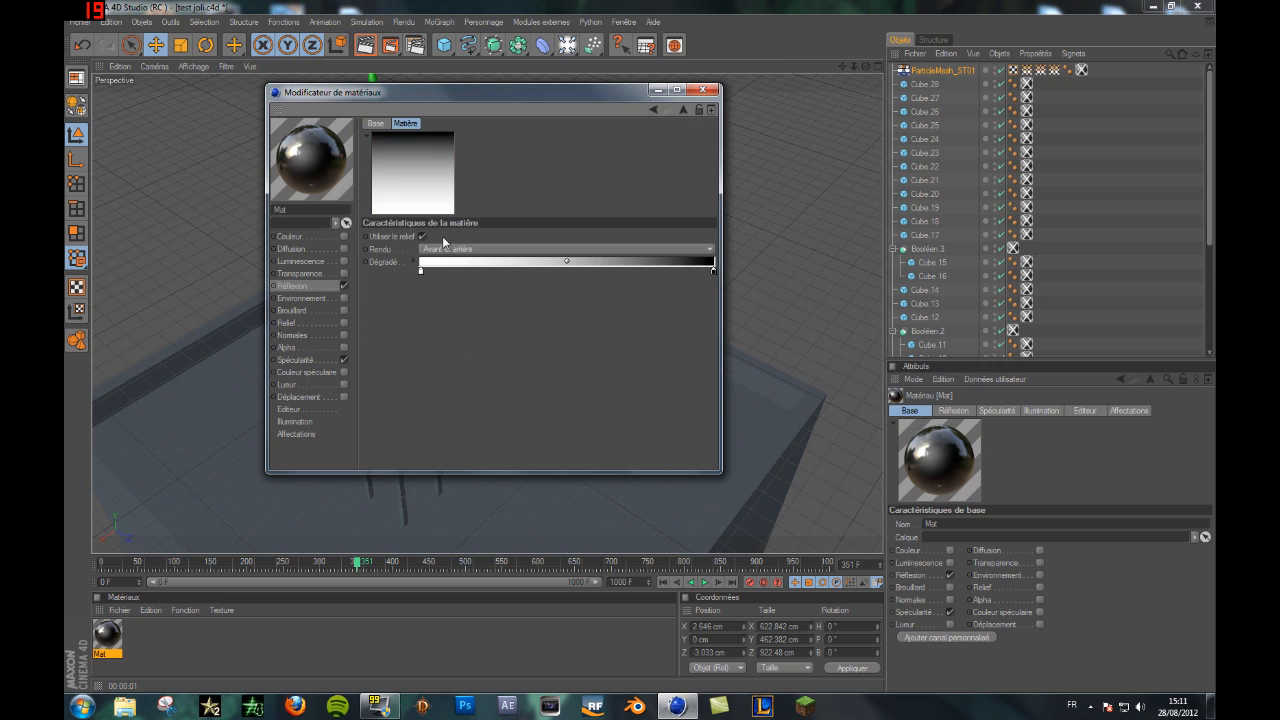
drag(713, 272, 481, 272)
Step: Add a knot at the far end of the Fresnel gradient and colour it blue with a hue of 235°
click(714, 271)
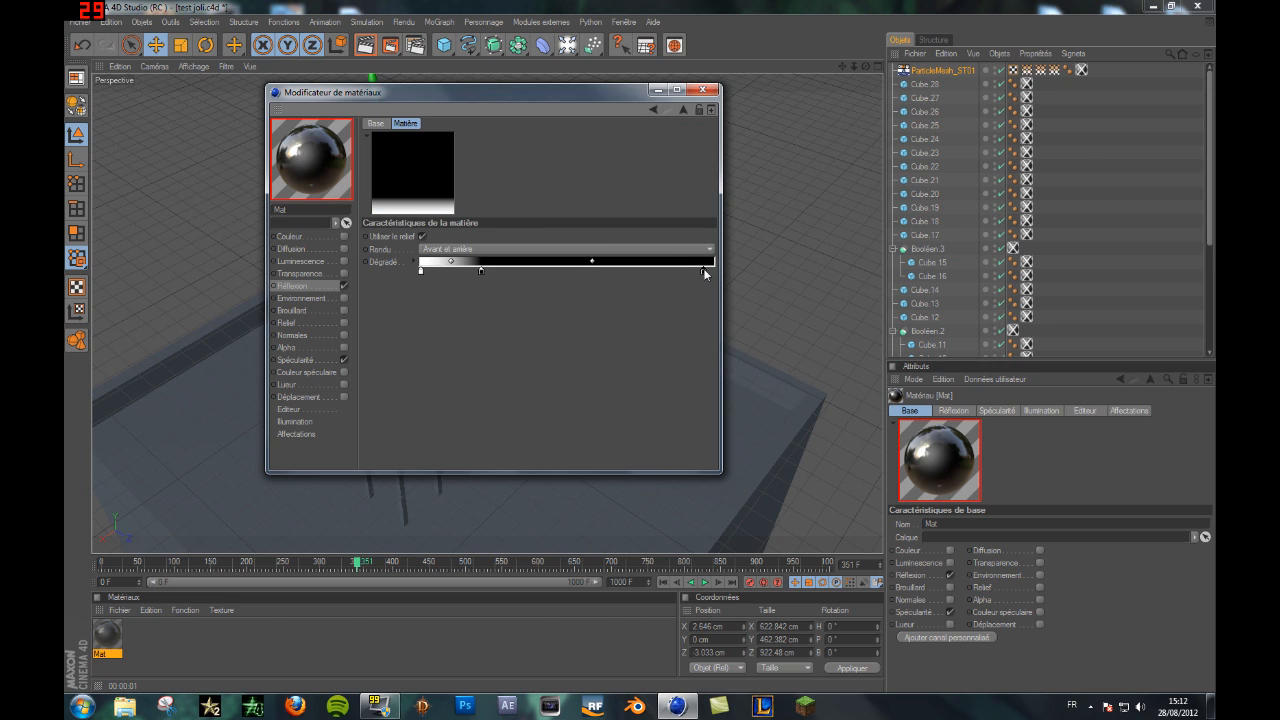
double_click(714, 271)
mouse_move(766, 220)
mouse_down()
mouse_move(778, 220)
mouse_move(764, 220)
mouse_up()
click(706, 247)
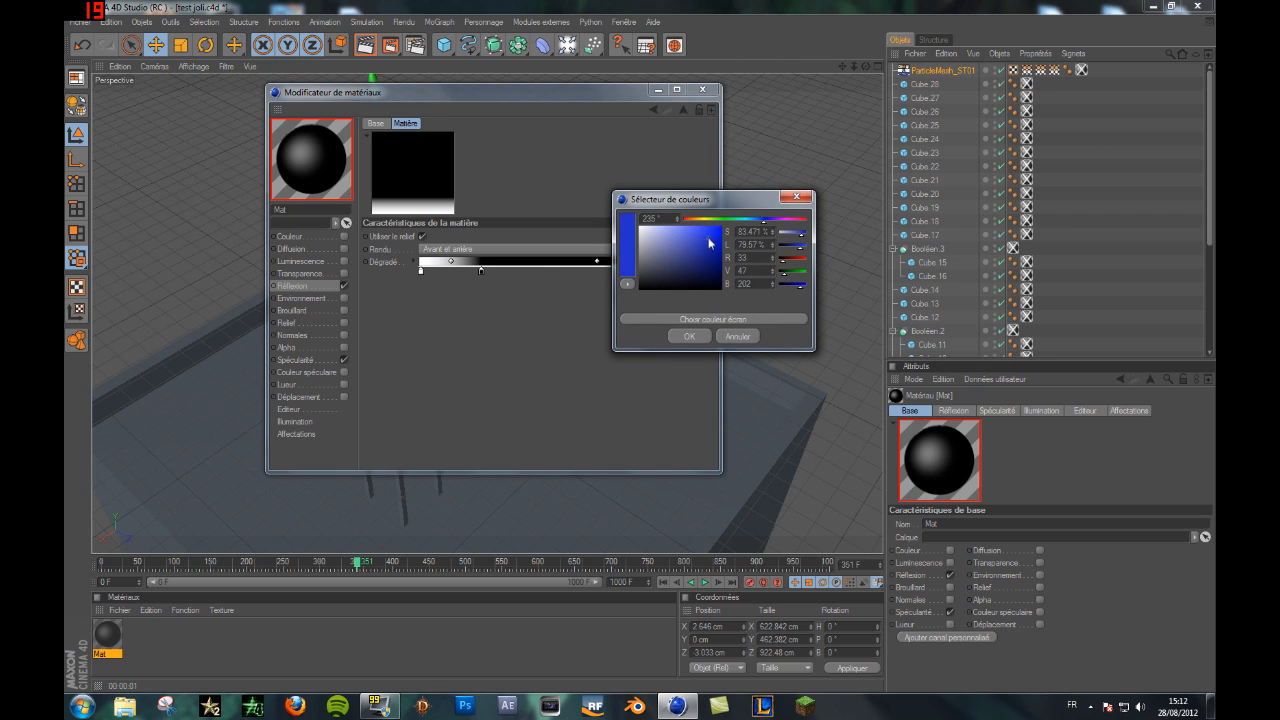
click(688, 336)
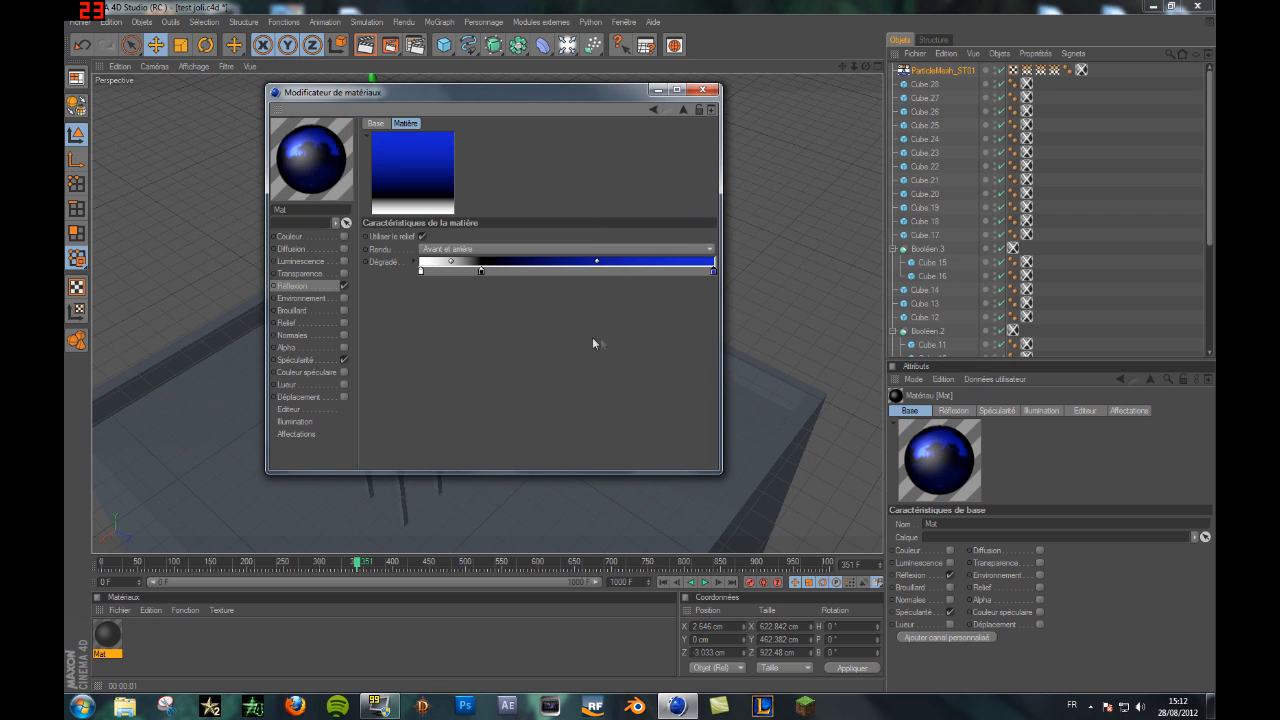
Step: Recolour the black knot of the Fresnel gradient to a lighter blue with a hue of about 202°
double_click(481, 271)
click(523, 218)
drag(469, 243, 489, 240)
click(459, 336)
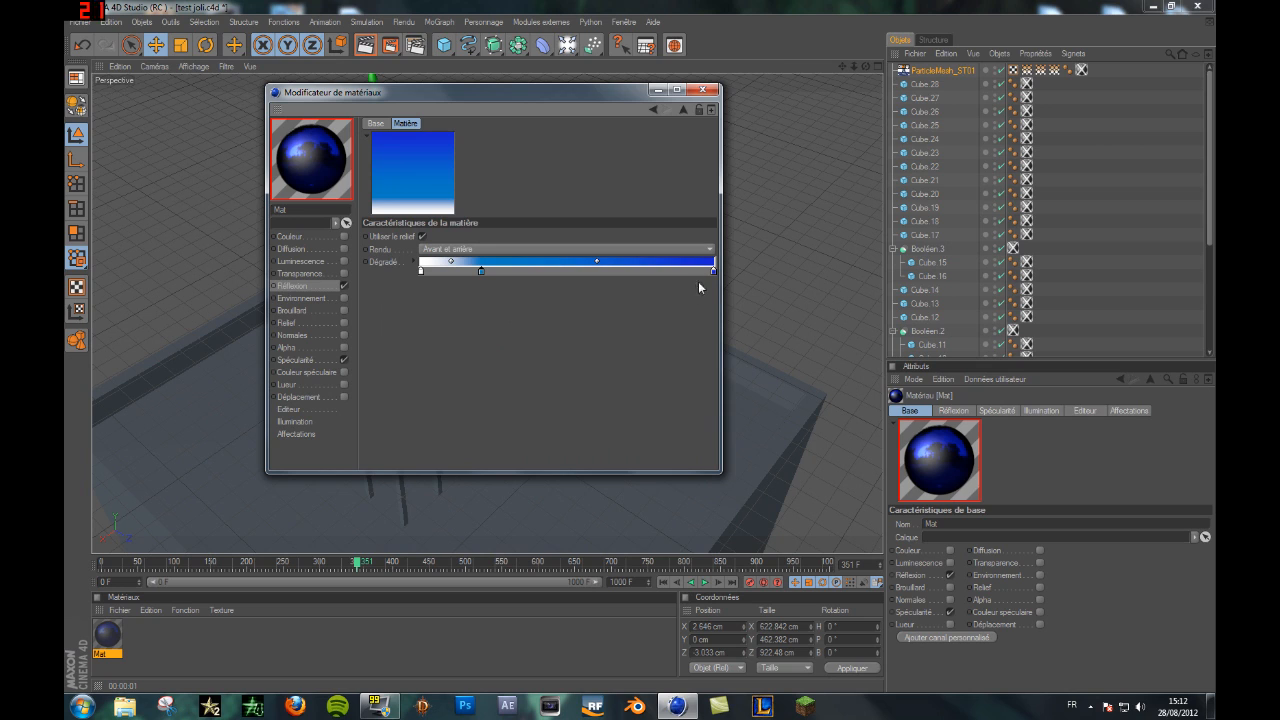
Step: Replace the gradient's end knot with a deep blue one at about 43 % and move the light blue knot to about 13 %
drag(713, 272, 533, 286)
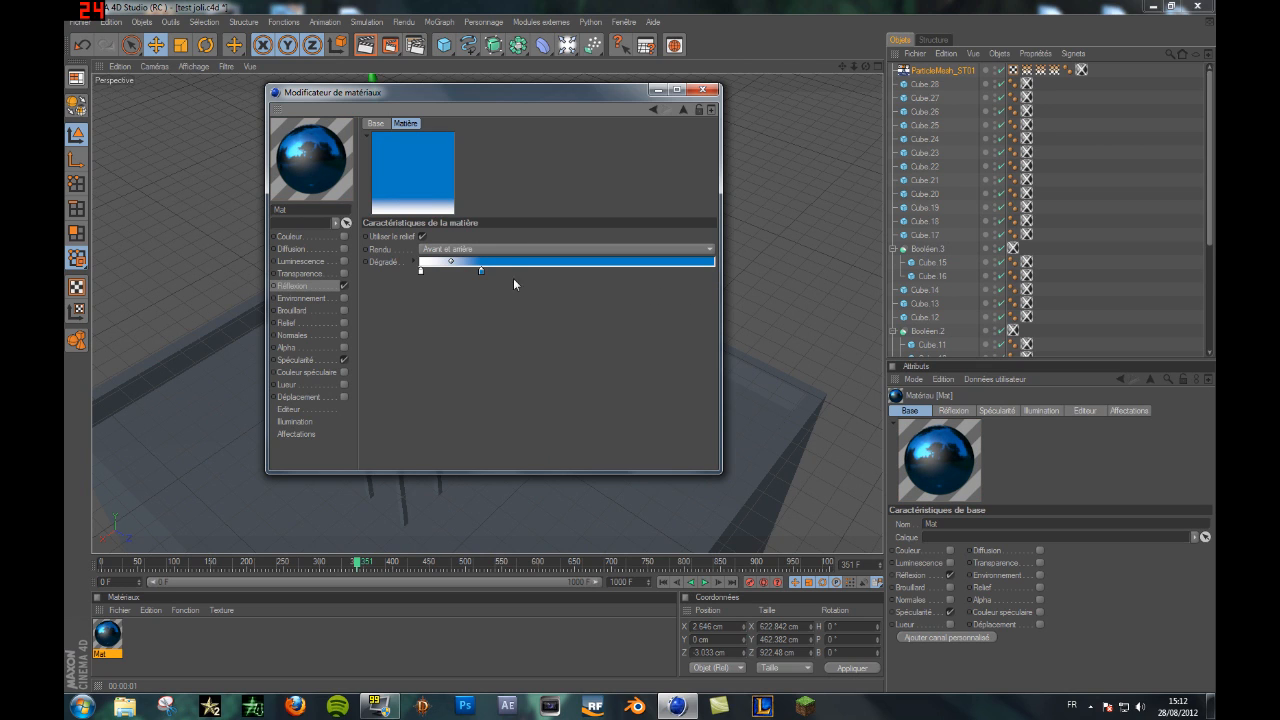
double_click(671, 273)
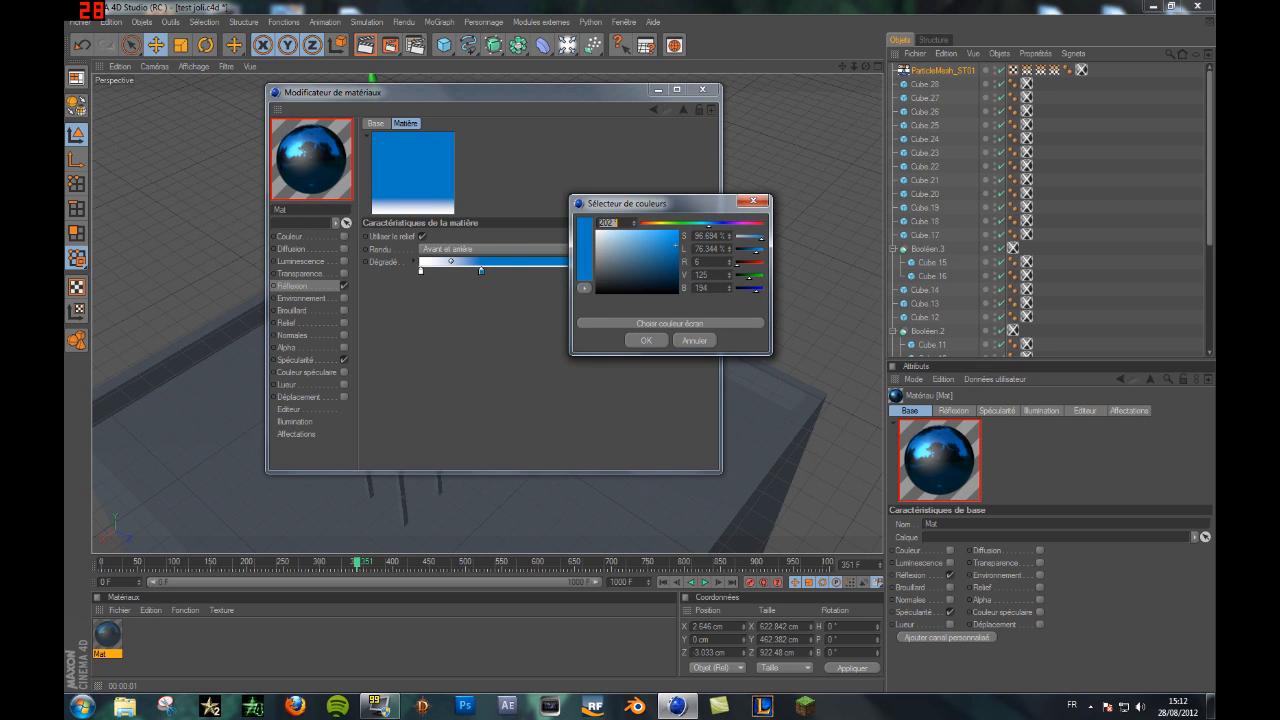
drag(711, 224, 722, 225)
click(645, 341)
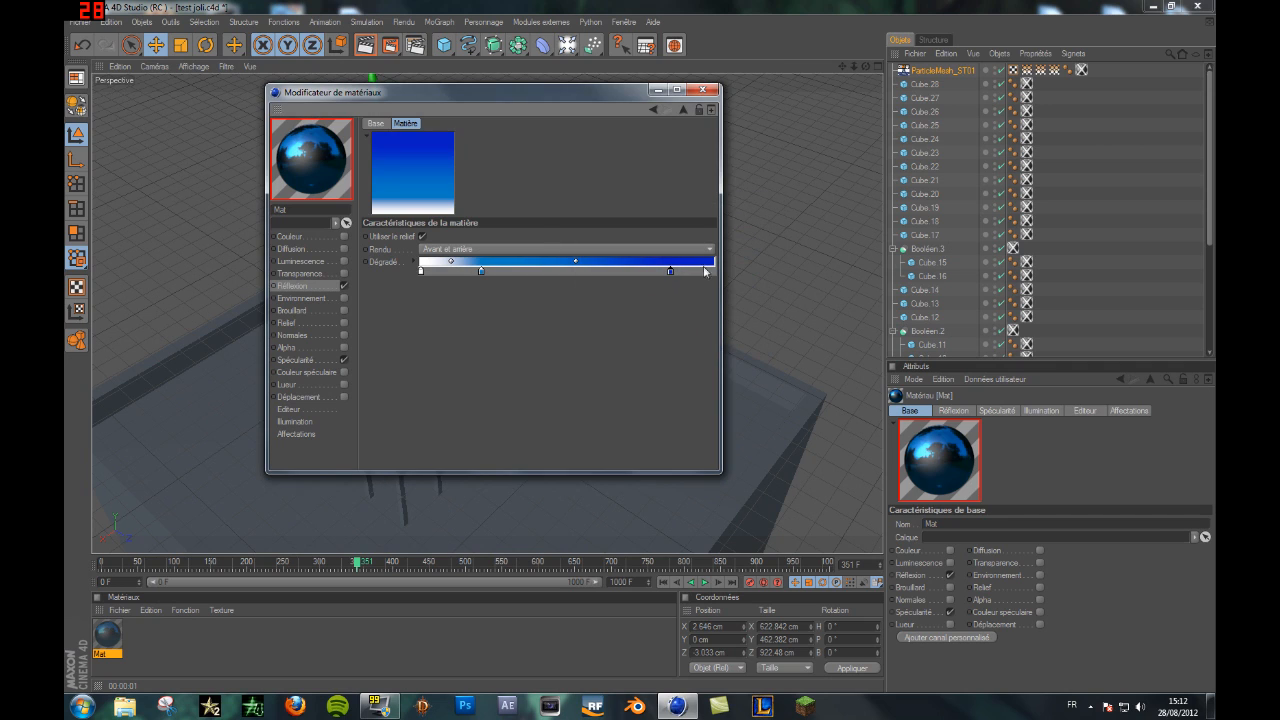
drag(670, 272, 588, 278)
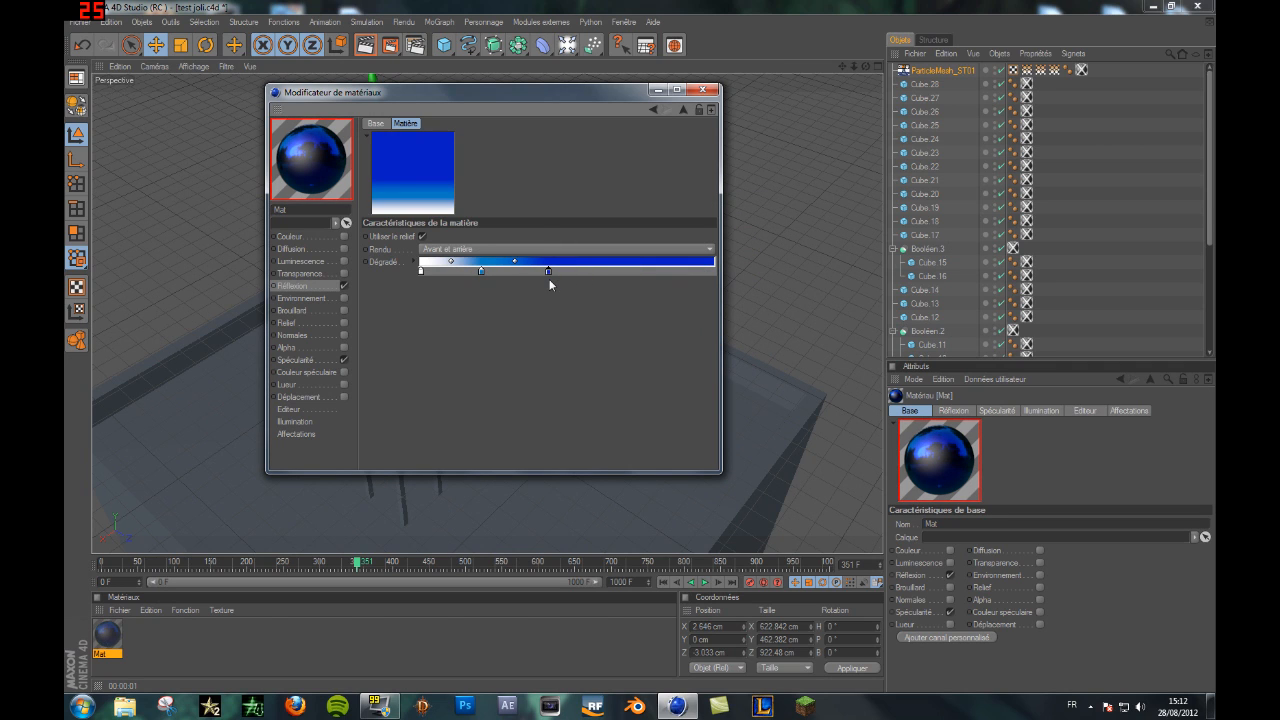
drag(471, 274, 459, 271)
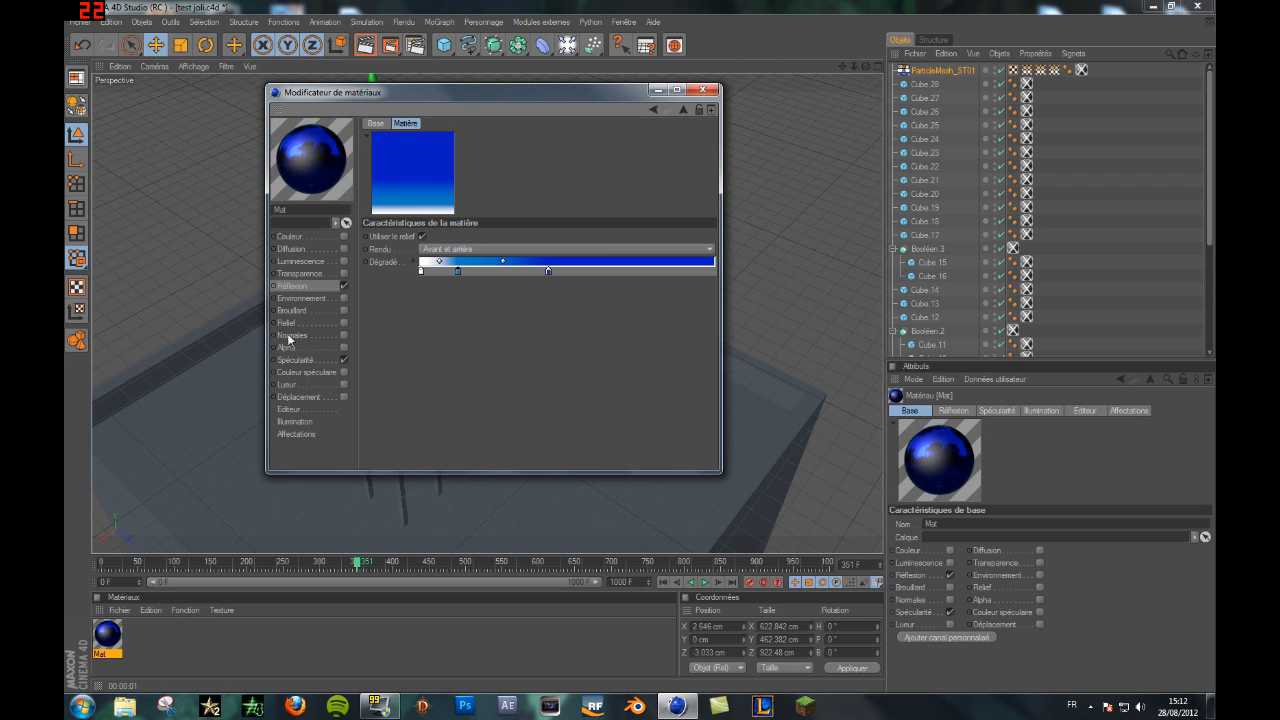
Step: Enable the material's Relief channel and load a Bruit shader as its texture
click(313, 300)
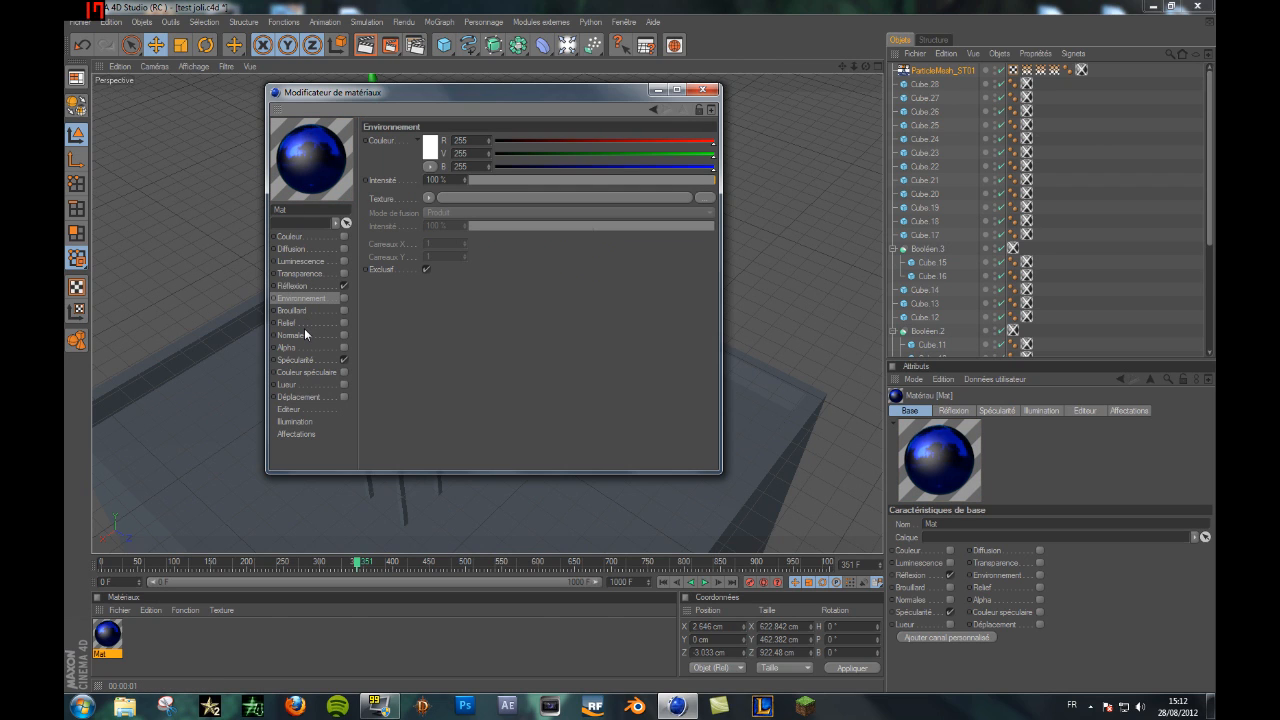
click(308, 323)
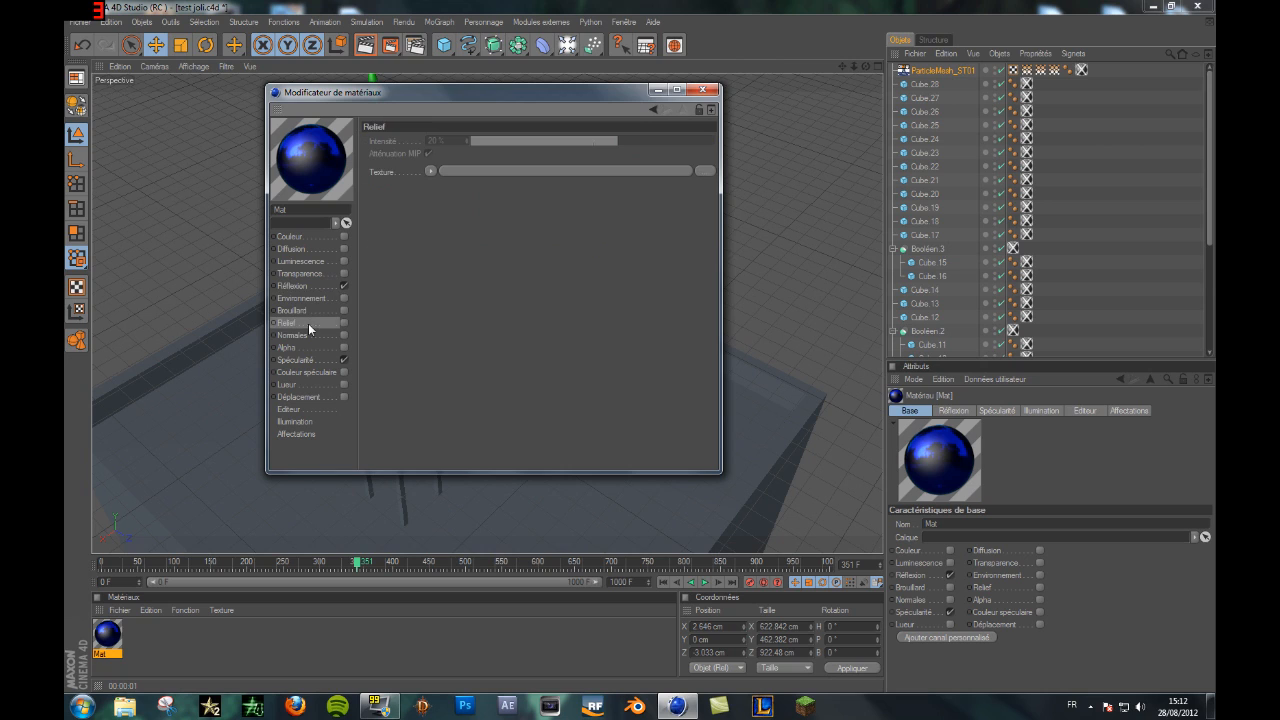
click(343, 323)
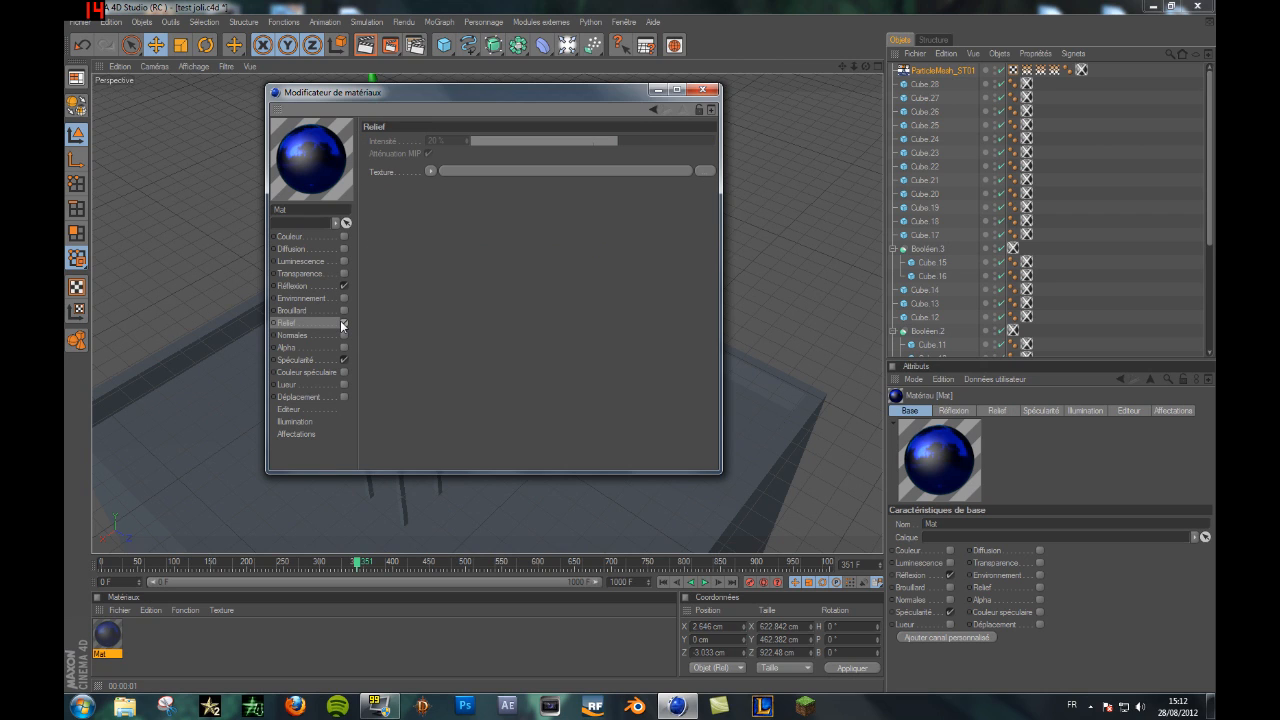
click(431, 171)
click(416, 236)
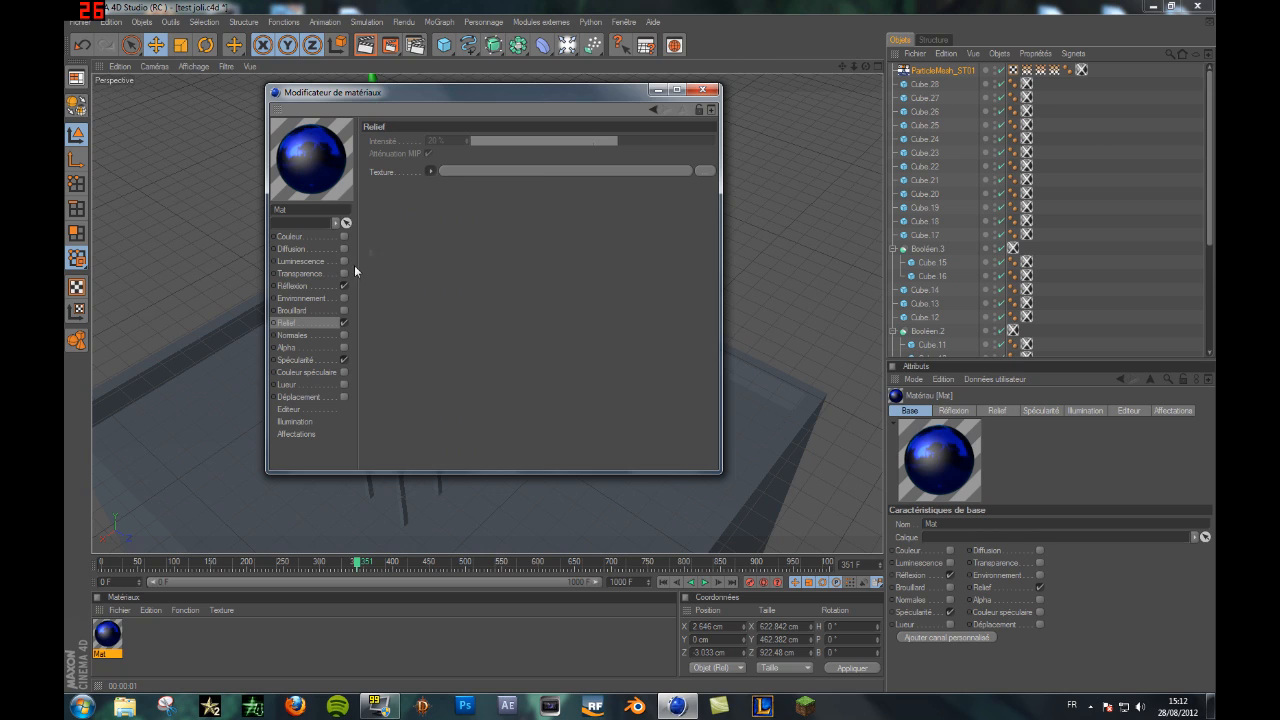
click(431, 171)
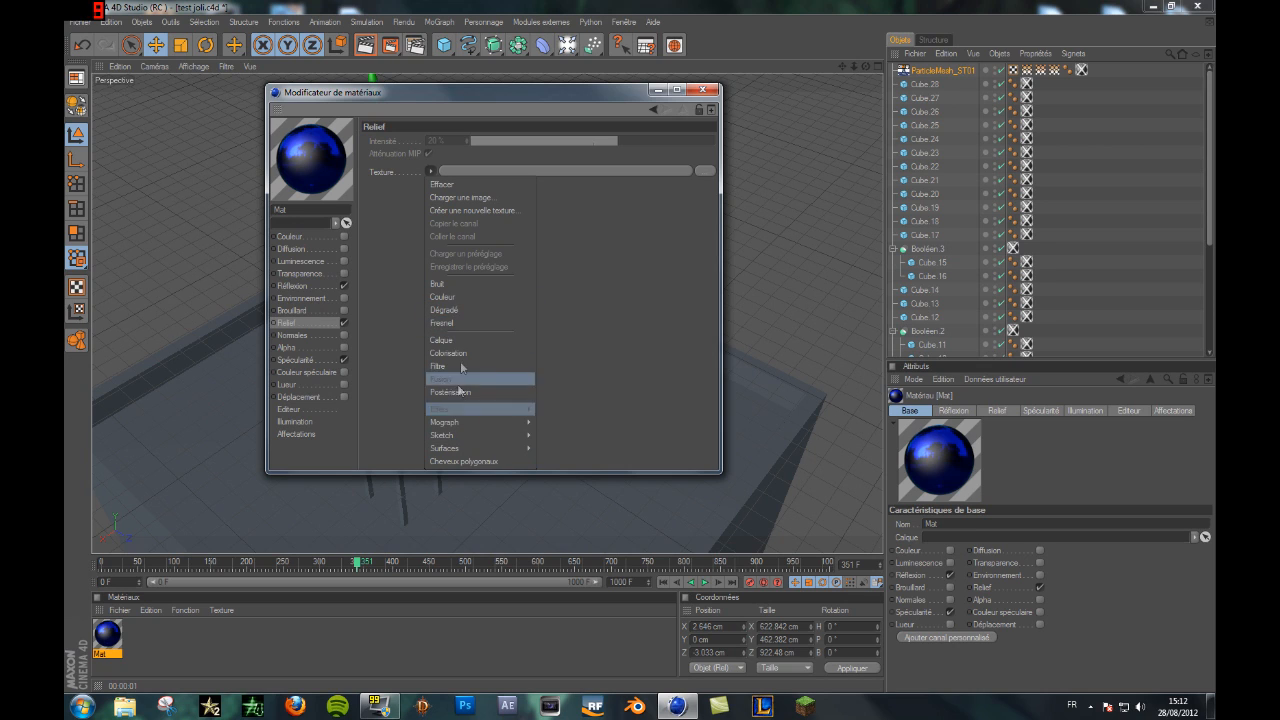
click(470, 285)
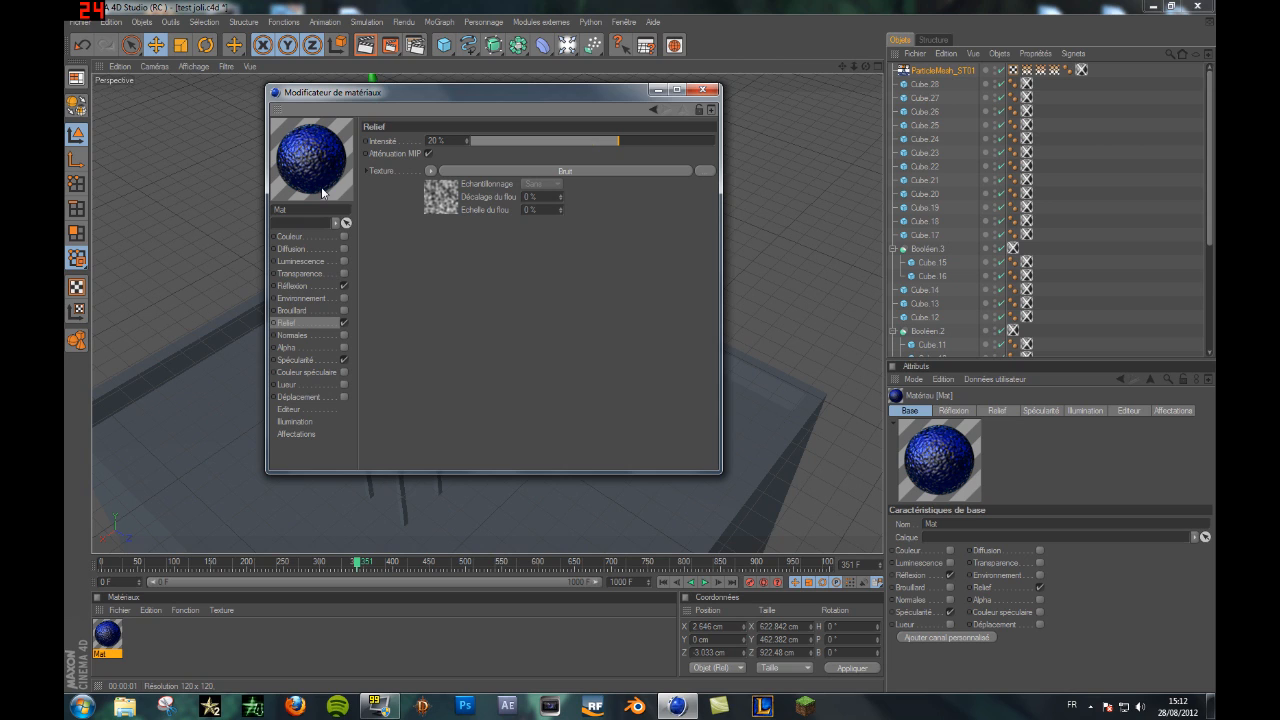
Step: Set the Relief noise shader's type to Luka and its global scale to 800 %
click(517, 171)
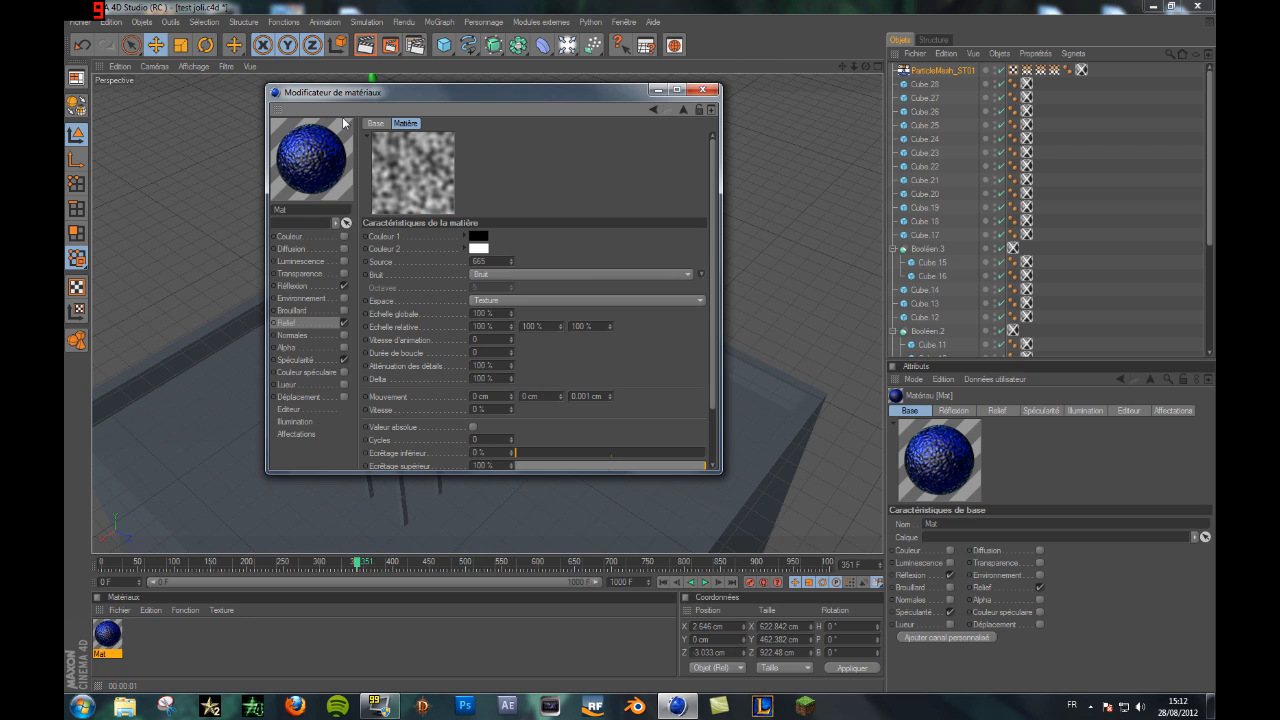
click(540, 275)
click(526, 432)
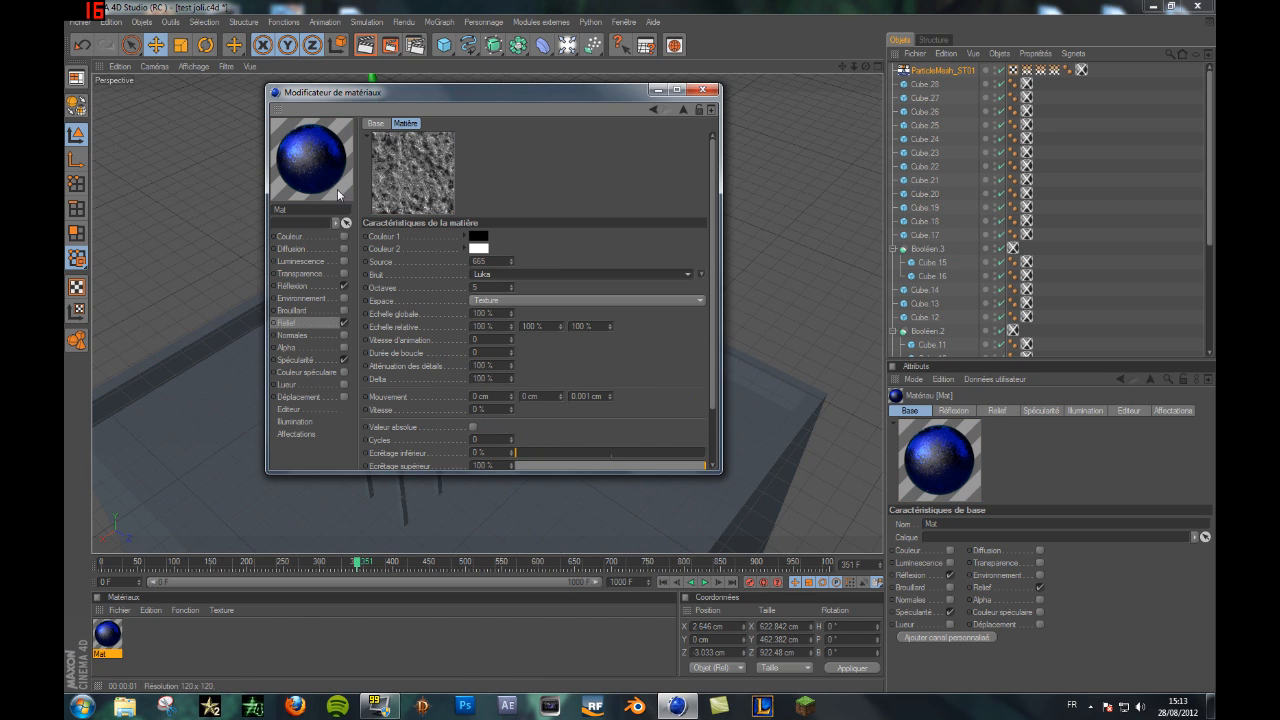
double_click(483, 314)
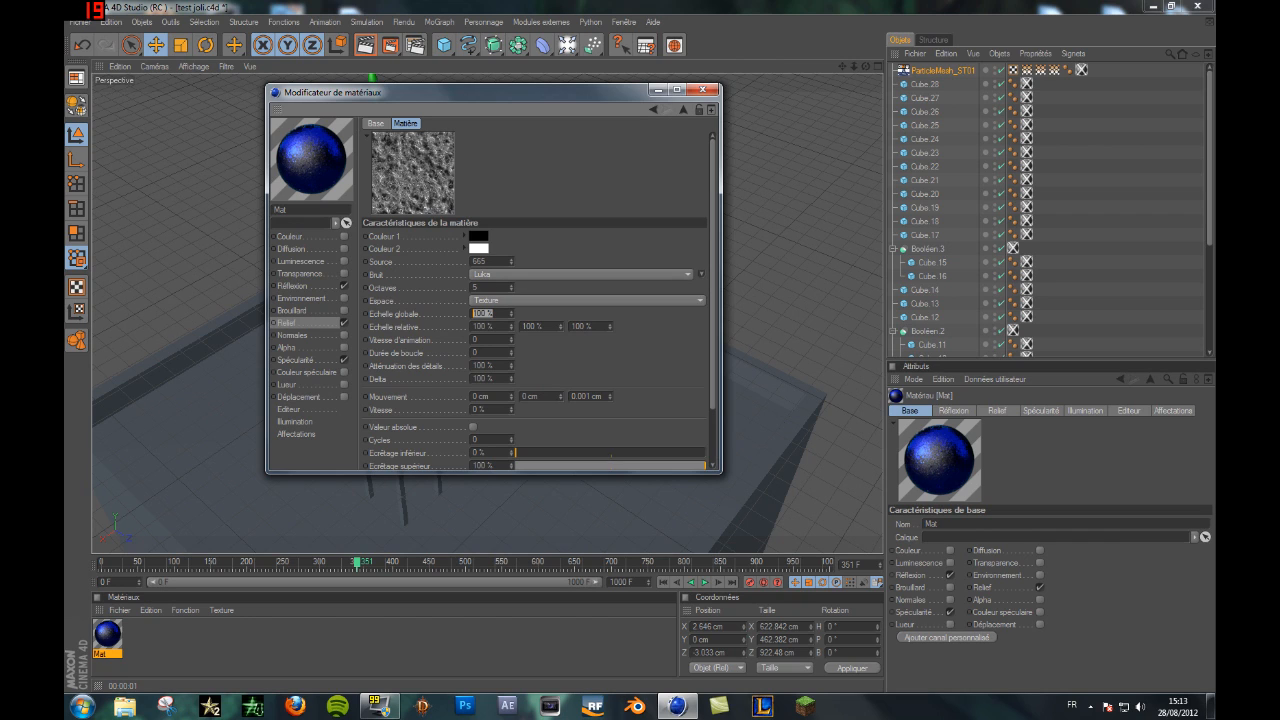
text(800)
key(Return)
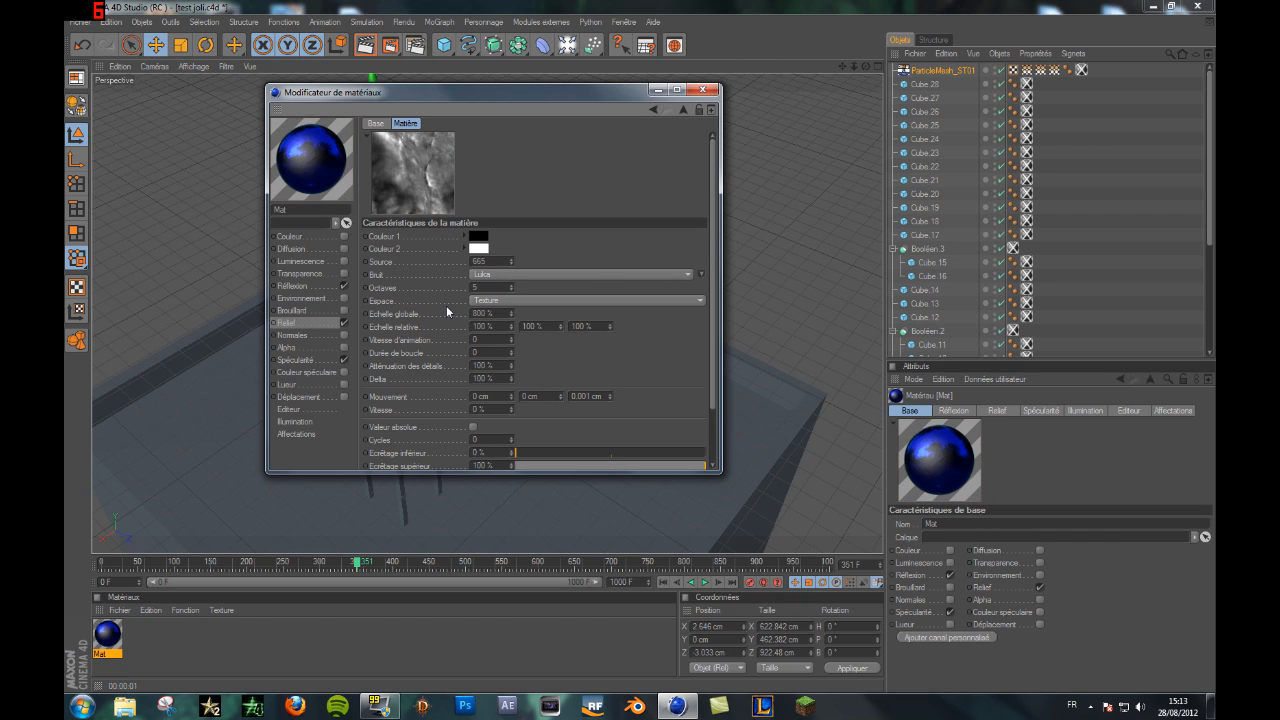
Step: Set the Luka noise's delta to 800 % and its animation speed to 0.4
double_click(483, 379)
text(800)
key(Return)
double_click(476, 339)
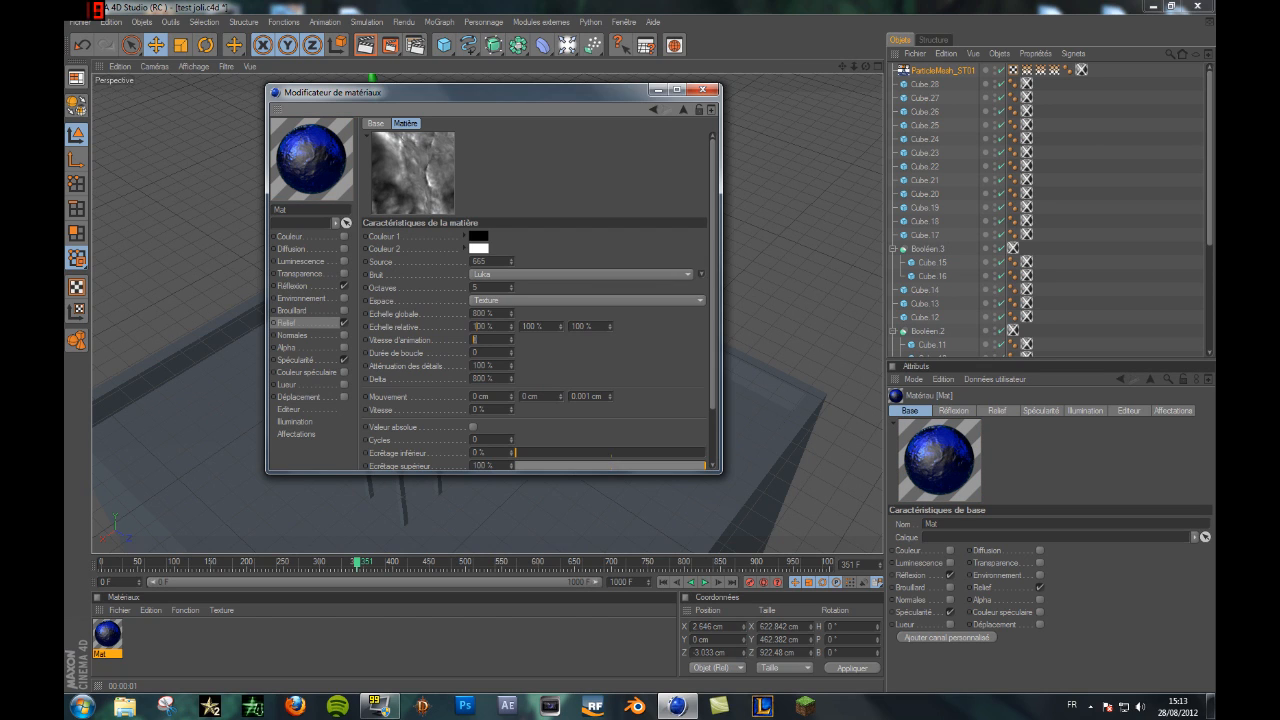
text(0.5)
key(Return)
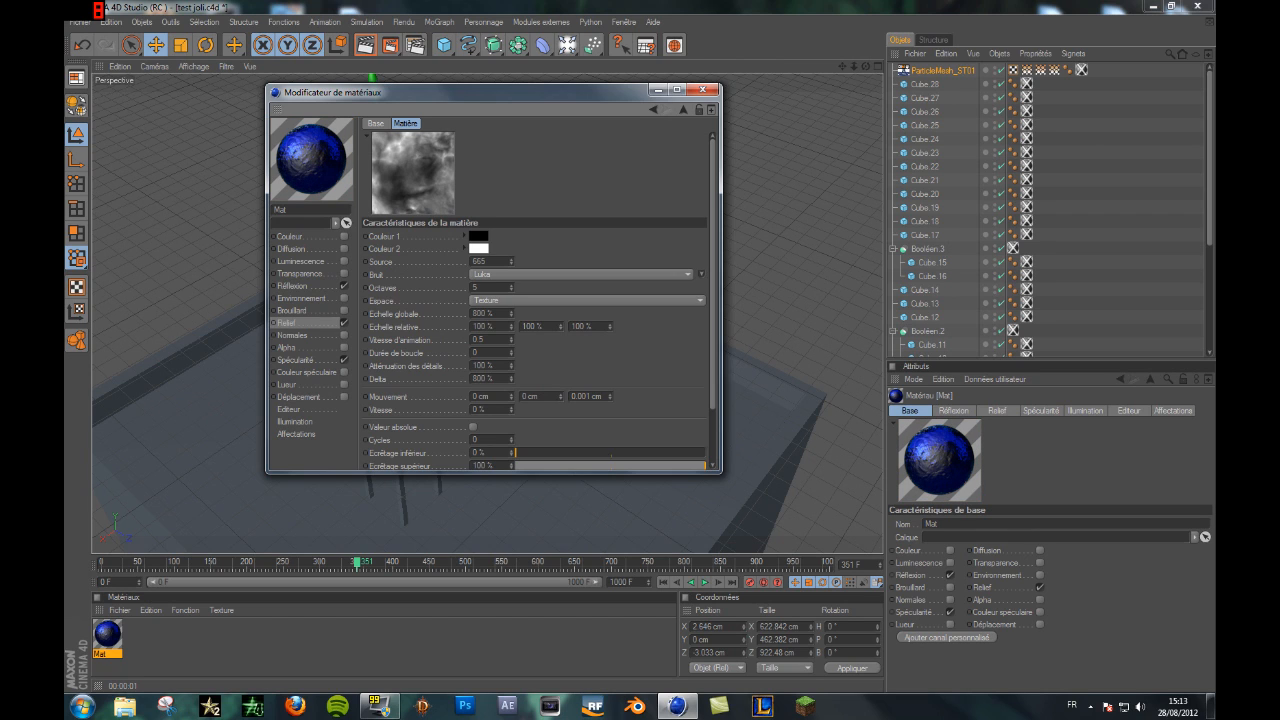
text(4)
key(Return)
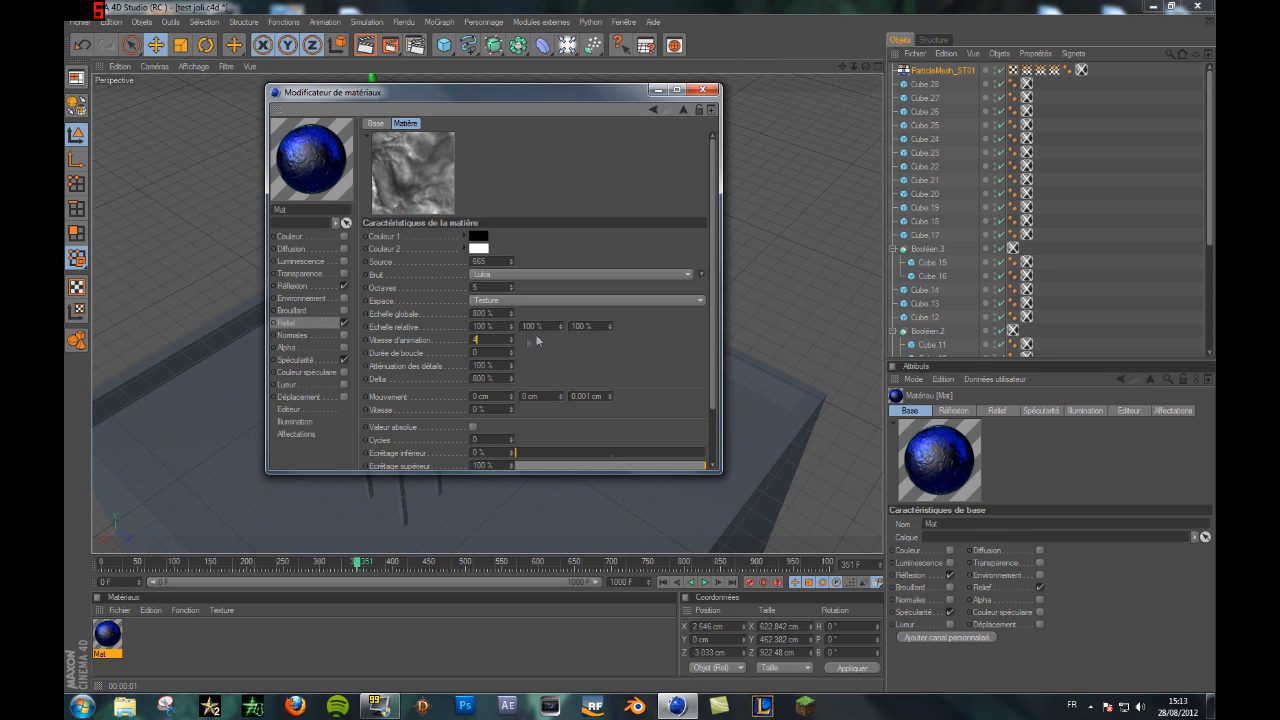
text(0.4)
key(Return)
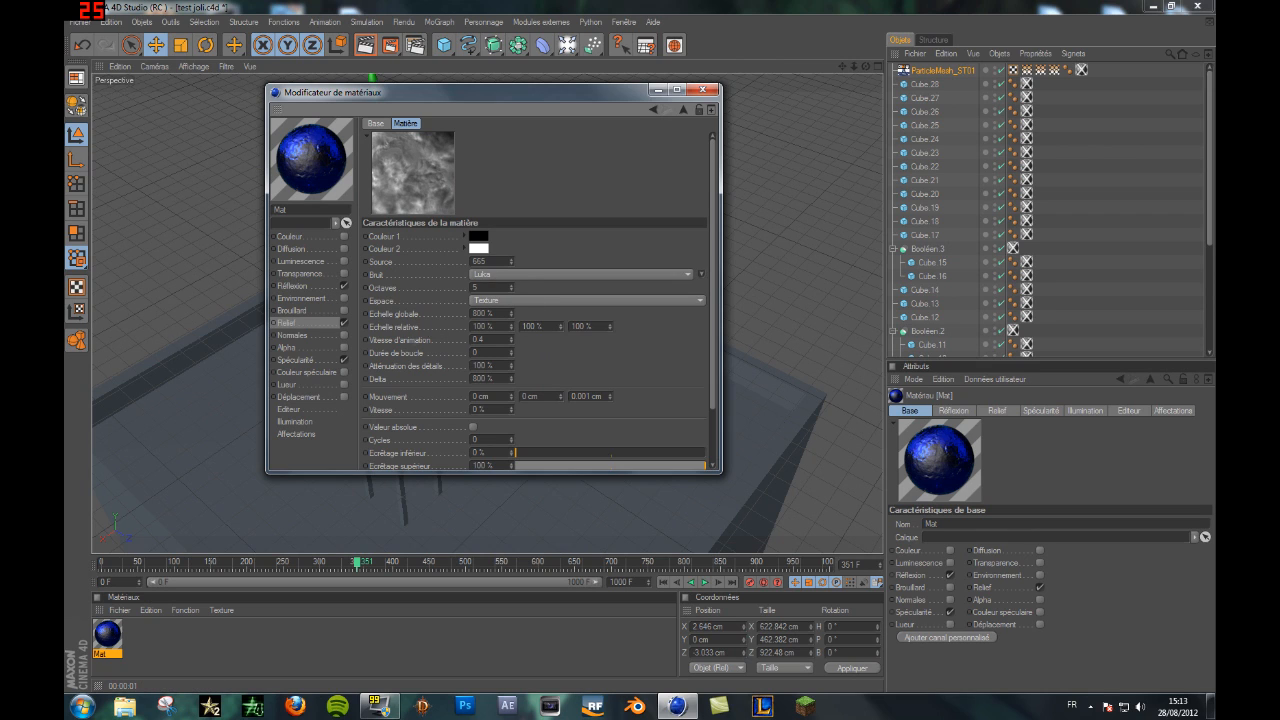
Step: Set the material's specular width to 15 %, height to 100 %, attenuation to 20 % and inner width to 5 %
click(303, 364)
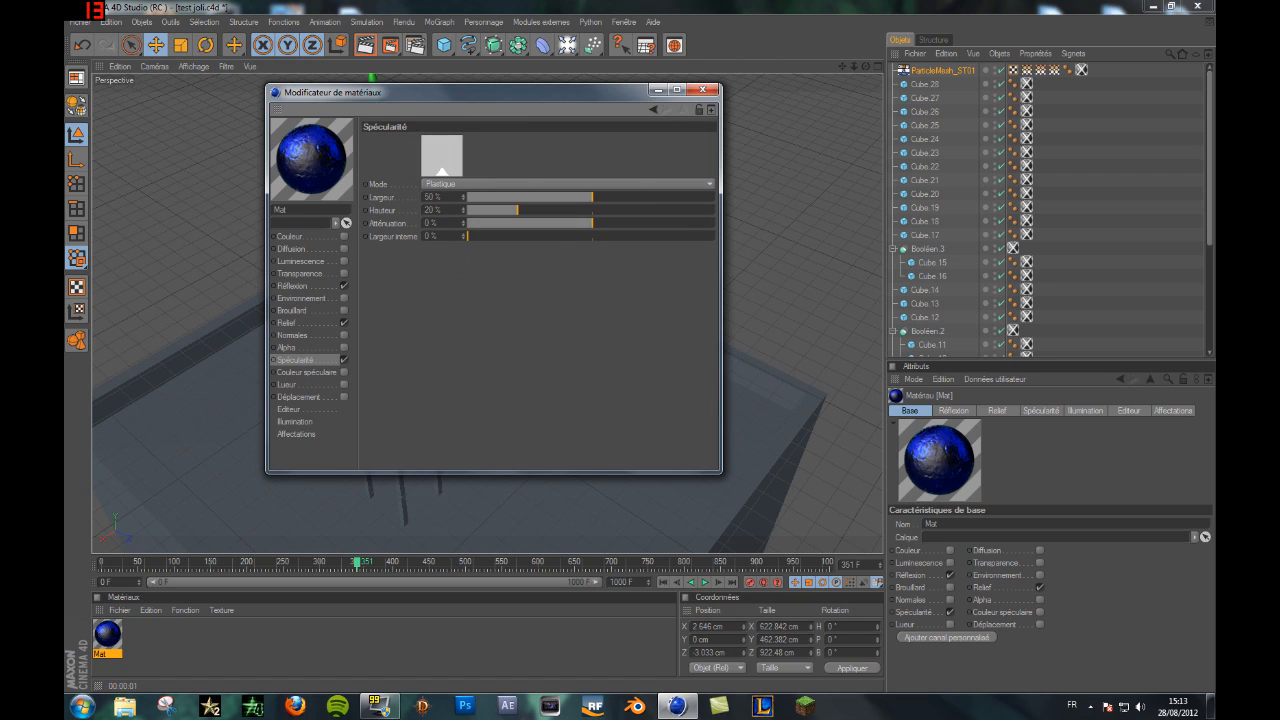
double_click(432, 197)
text(20)
key(Return)
double_click(432, 197)
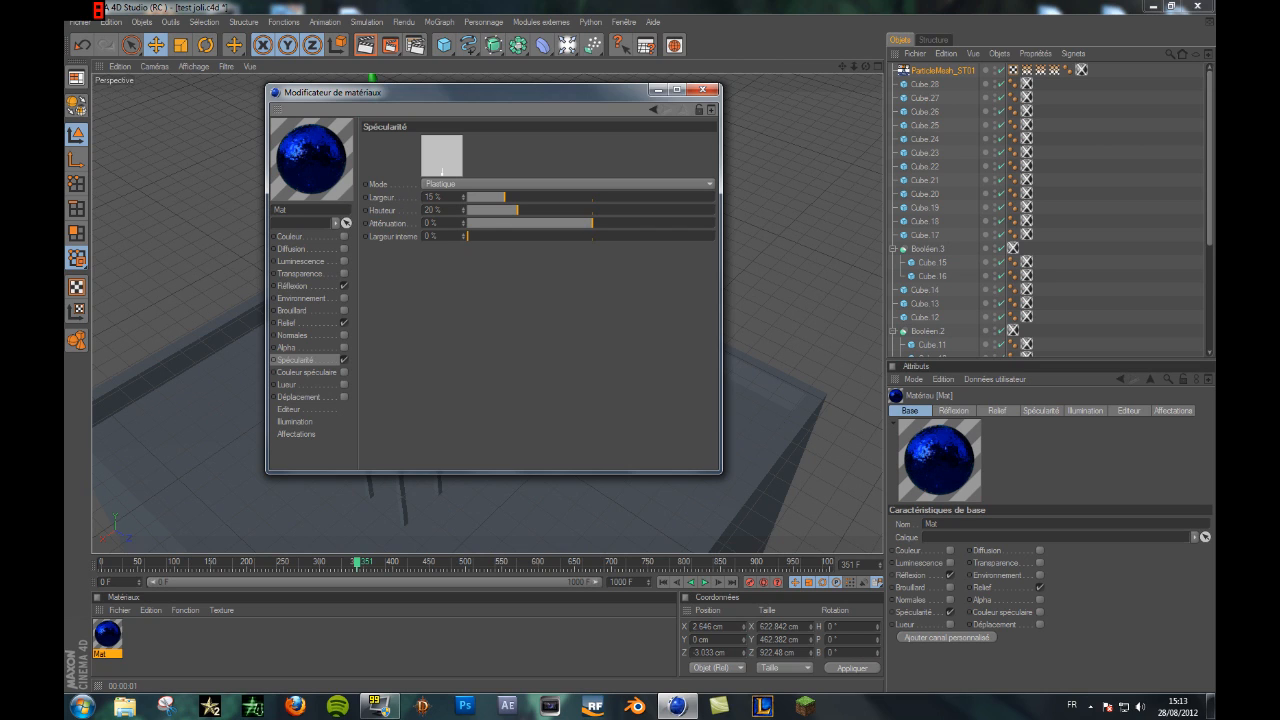
text(100)
key(Return)
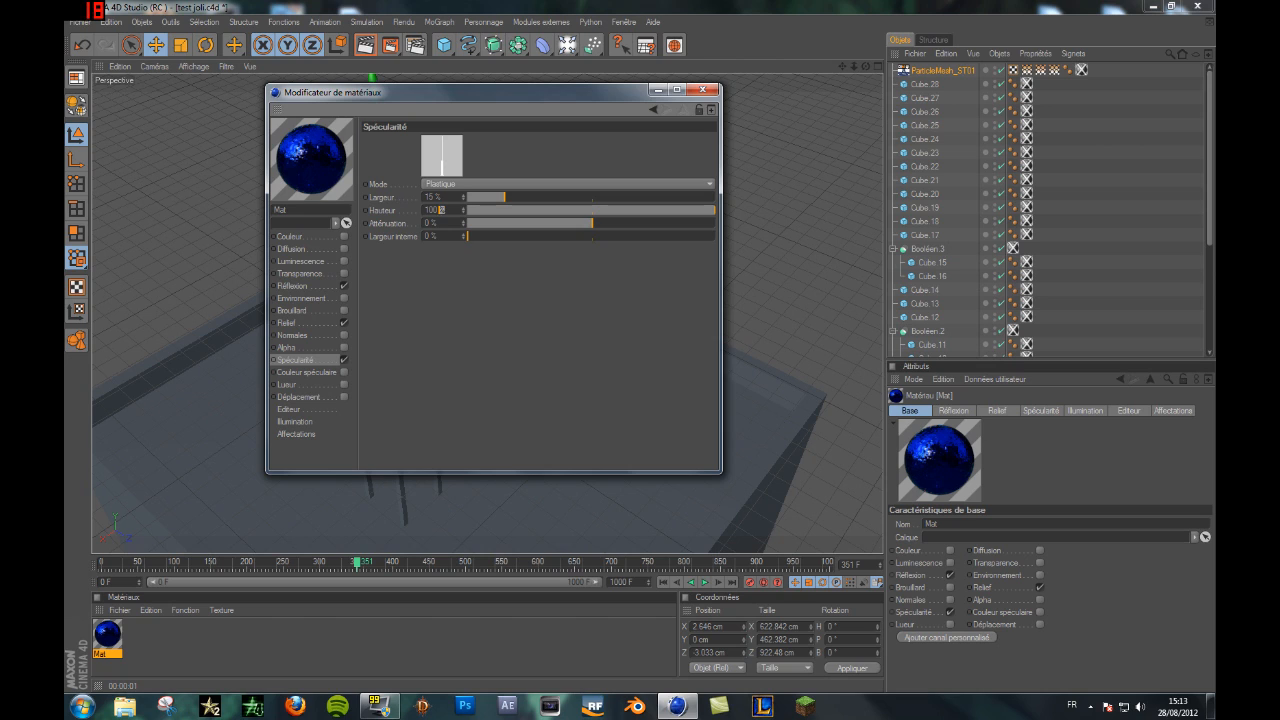
key(Tab)
text(20)
key(Return)
text(5)
key(Return)
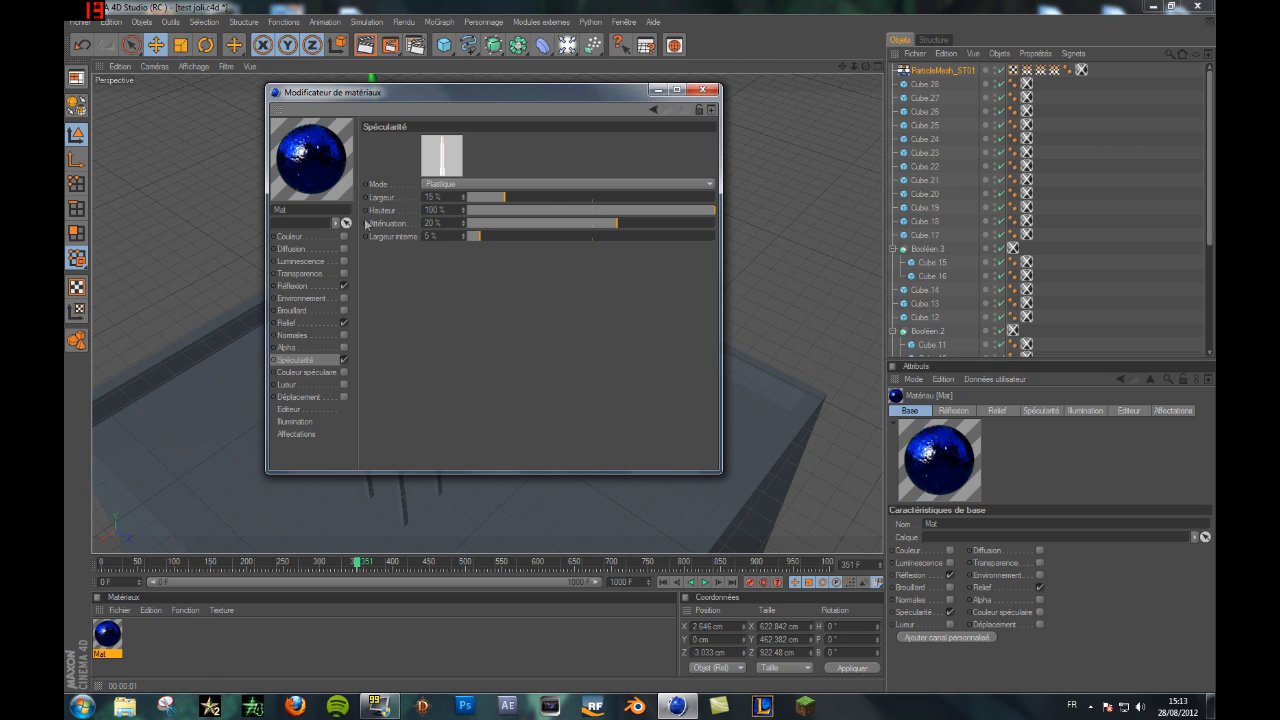
Step: Apply the blue water material to ParticleMesh_ST01 and render the perspective view as a preview
click(703, 90)
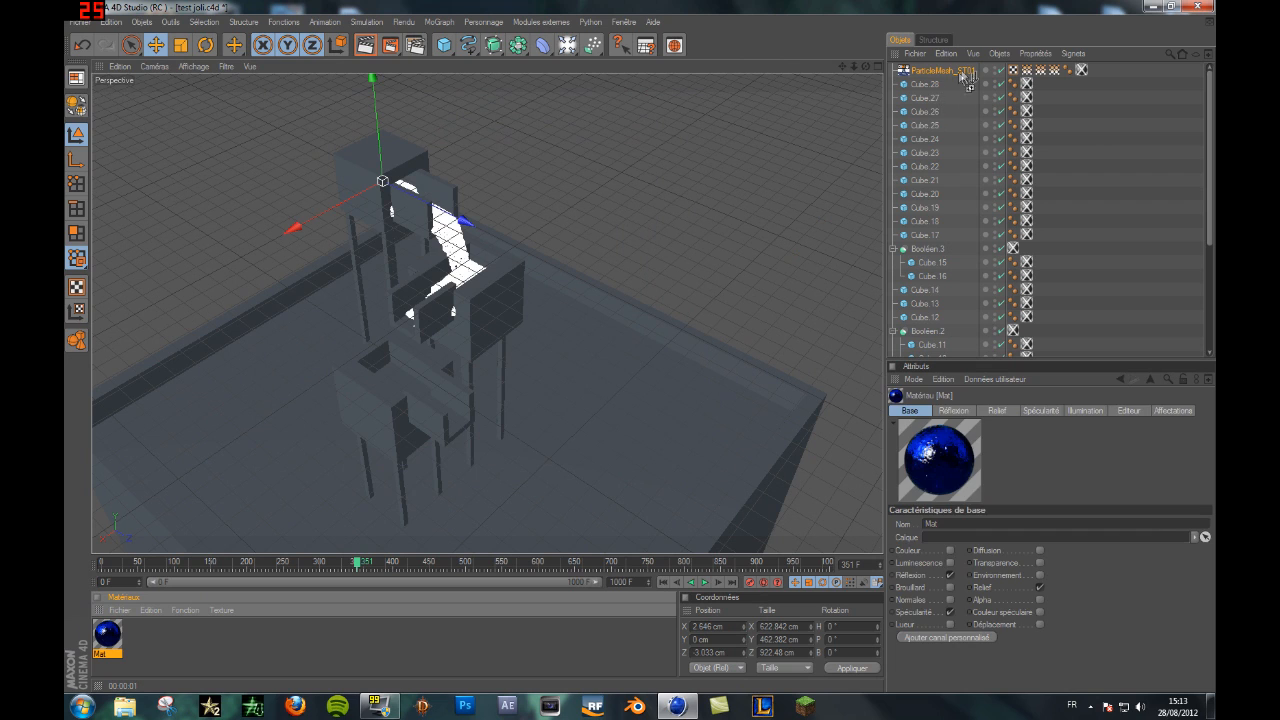
drag(958, 71, 958, 71)
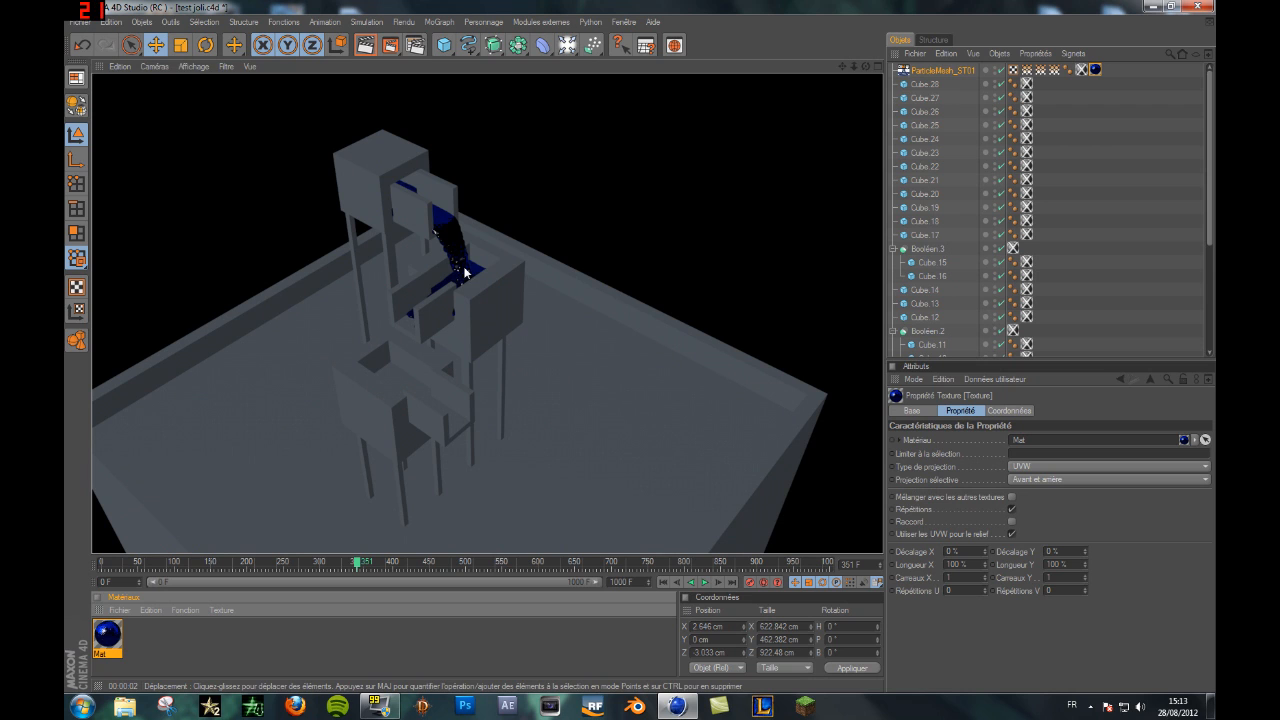
click(940, 71)
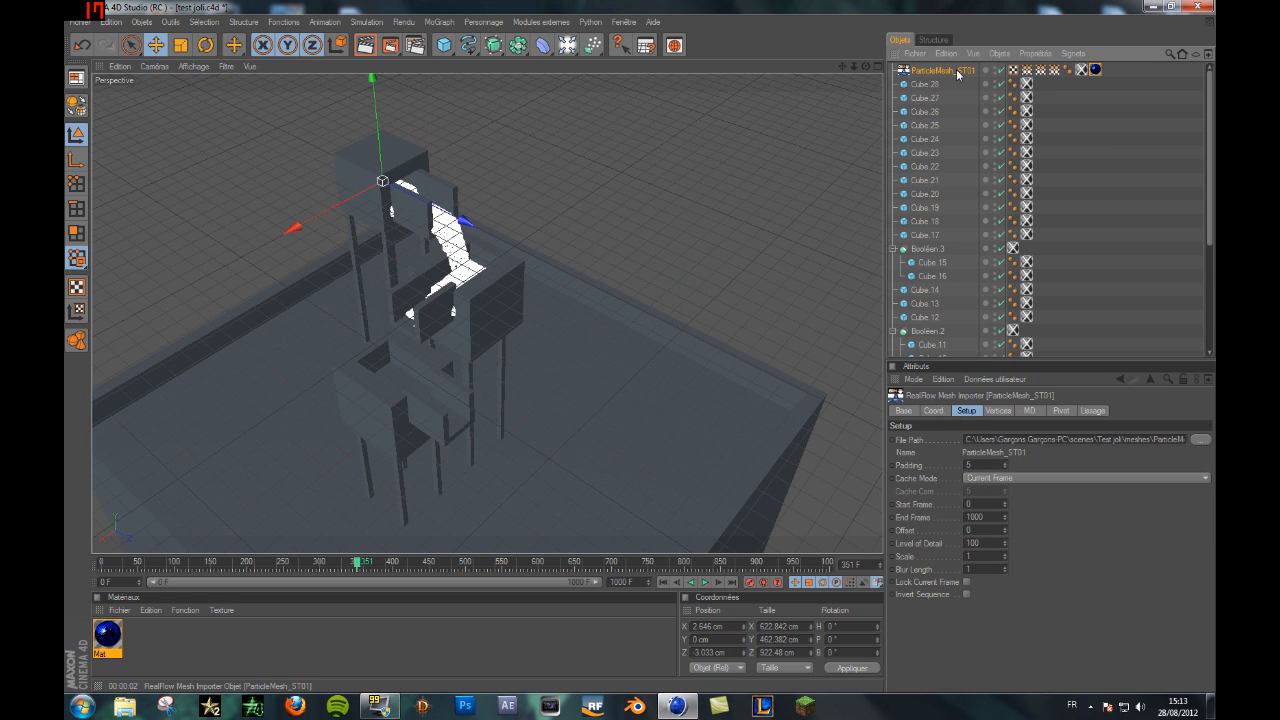
Step: Try to delete the texture tags from ParticleMesh_ST01 and undo the last deletion
click(1096, 70)
key(Delete)
click(1082, 71)
key(Delete)
click(110, 635)
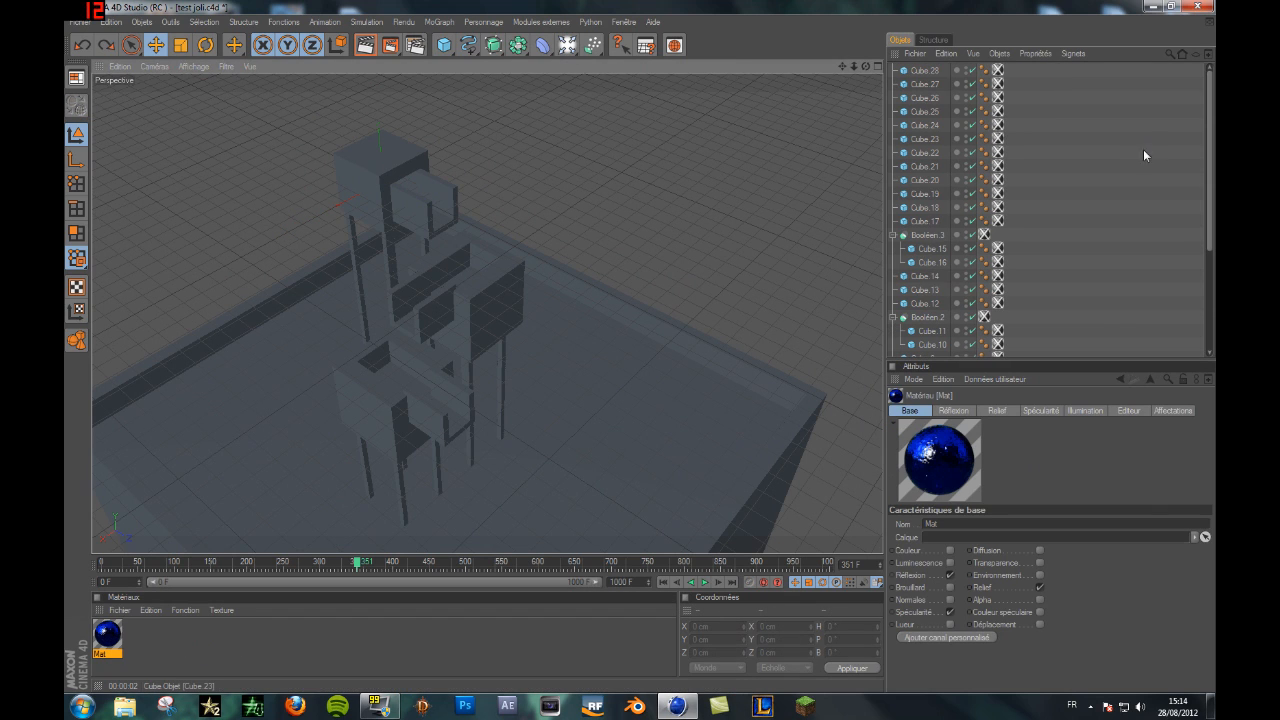
key(ctrl+z)
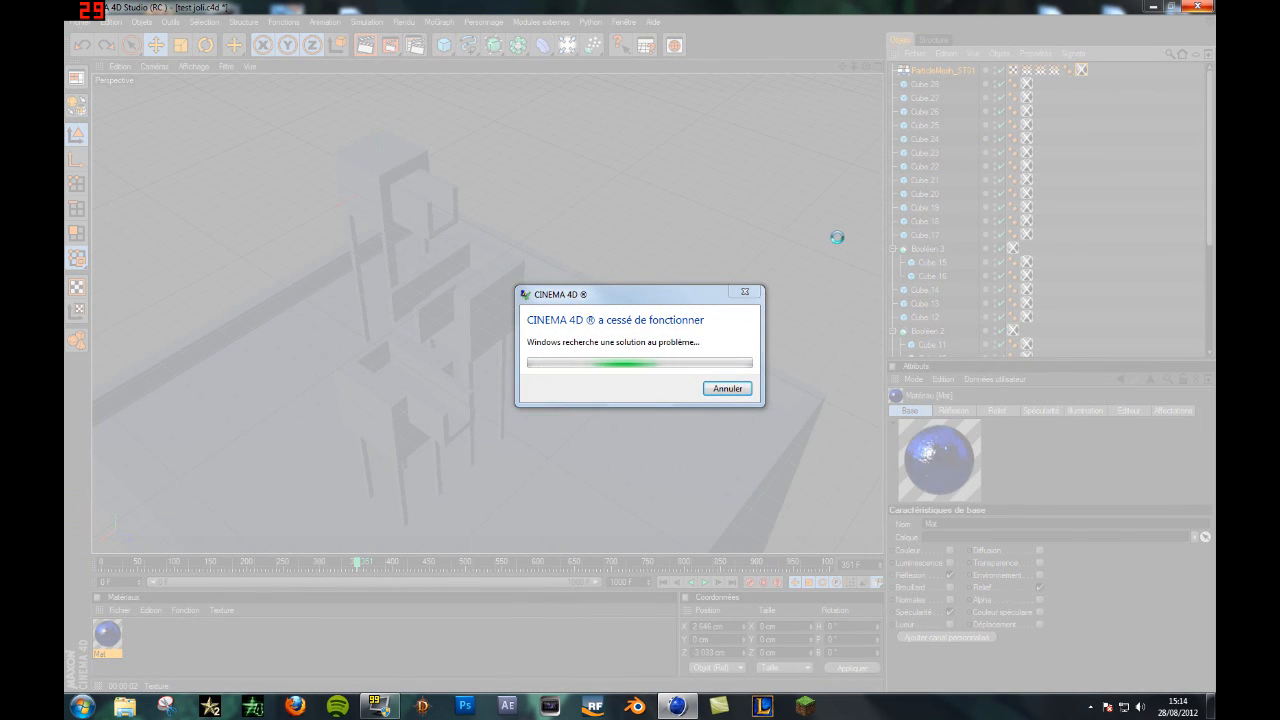
Step: Dismiss the crash report and reopen the saved scene test joli.c4d from the desktop in Cinema 4D
click(728, 388)
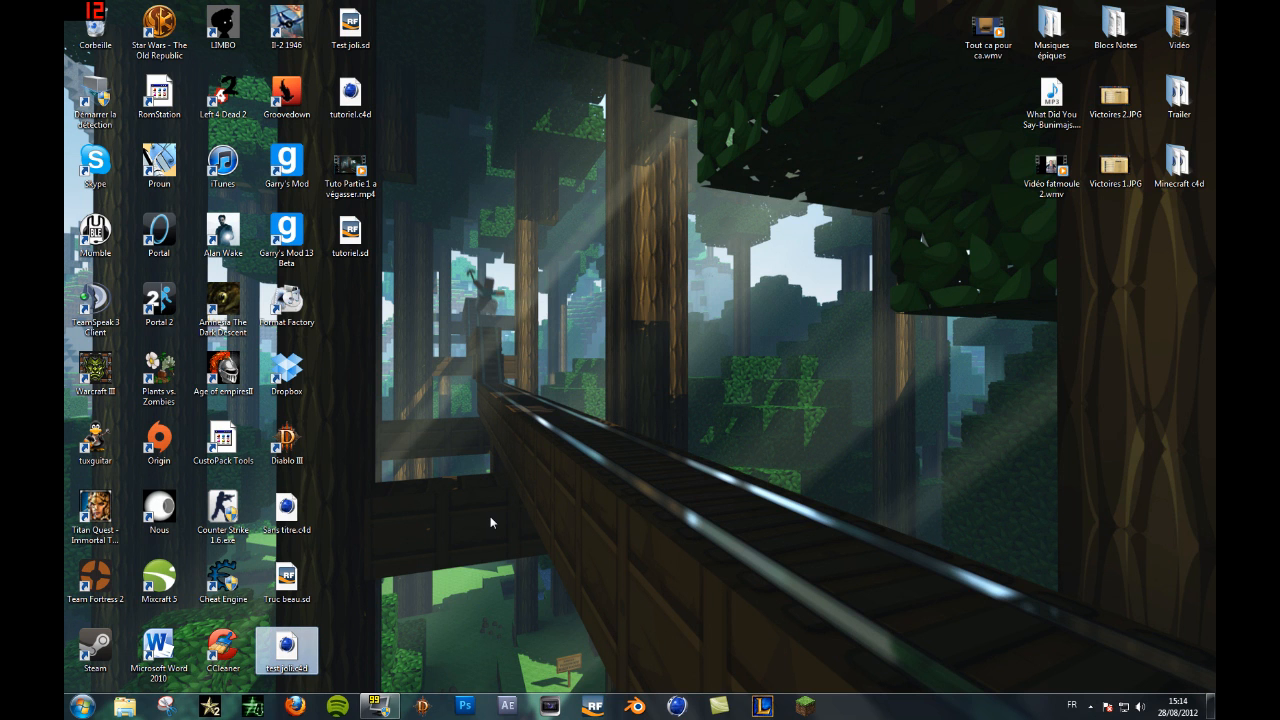
key(Return)
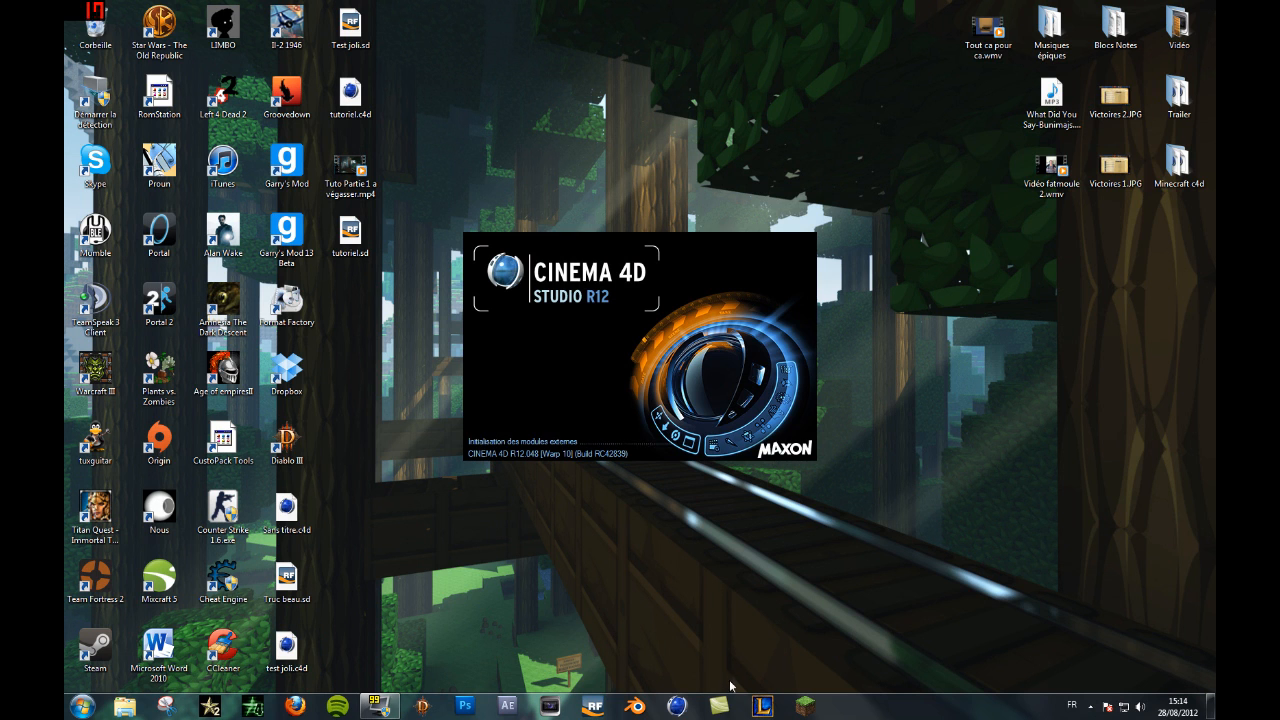
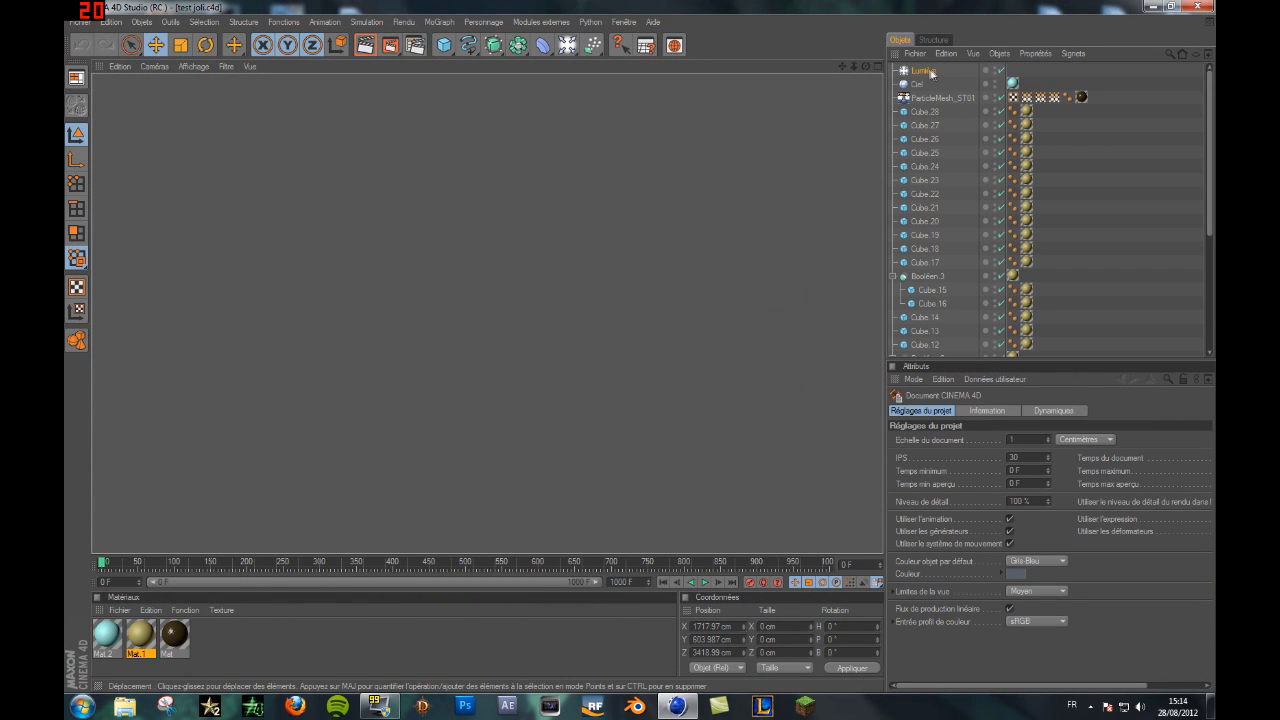
Step: Delete the three existing materials Mat.1, Mat.2 and Mat from the scene
click(179, 641)
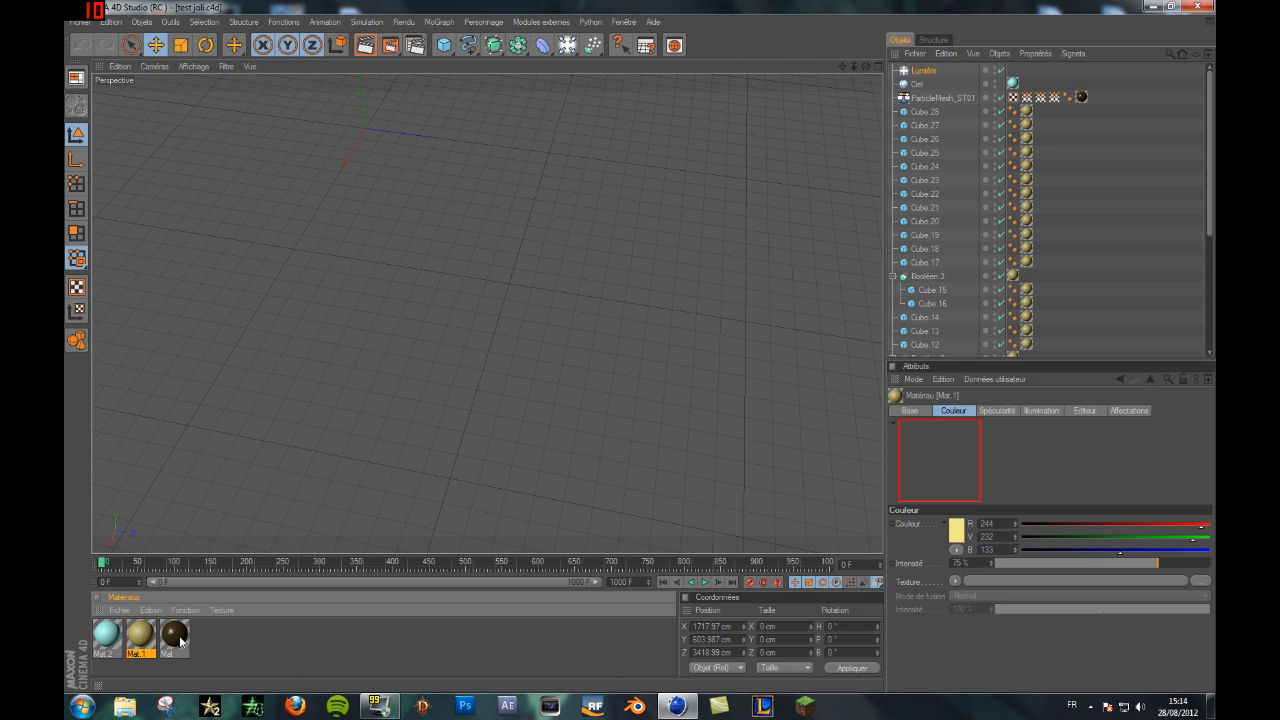
key(Delete)
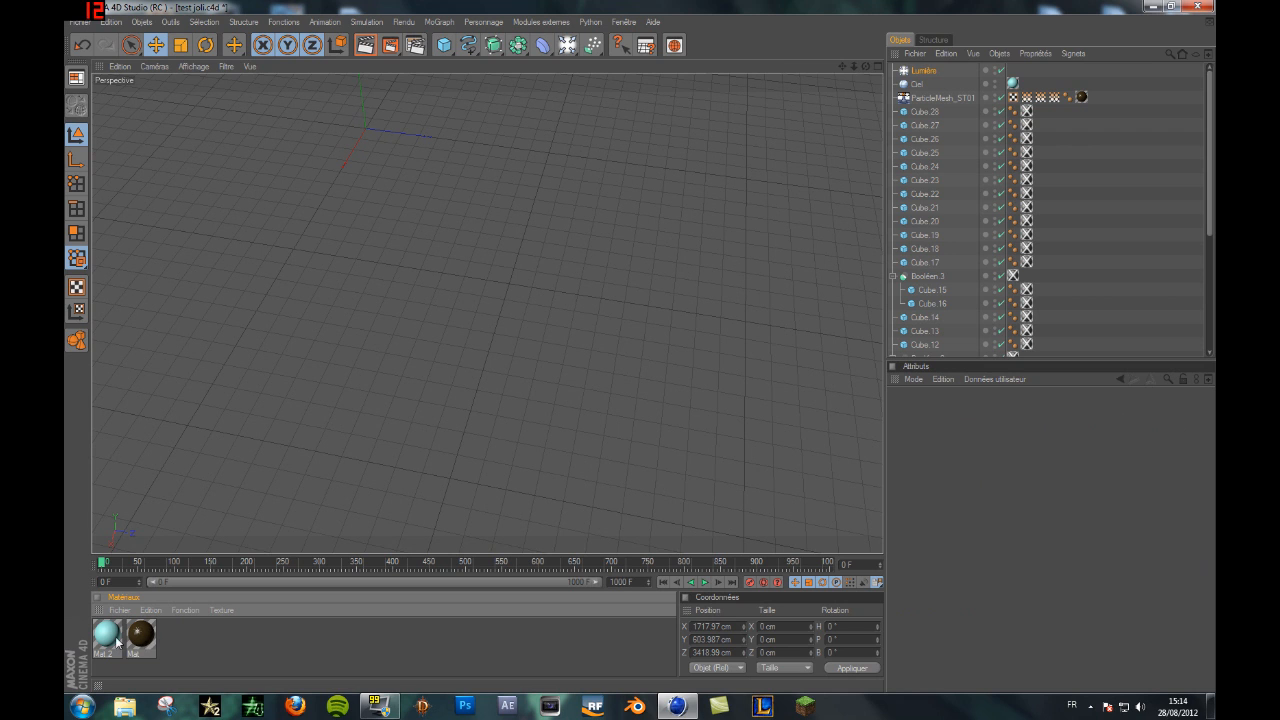
click(117, 641)
key(Delete)
click(117, 641)
key(Delete)
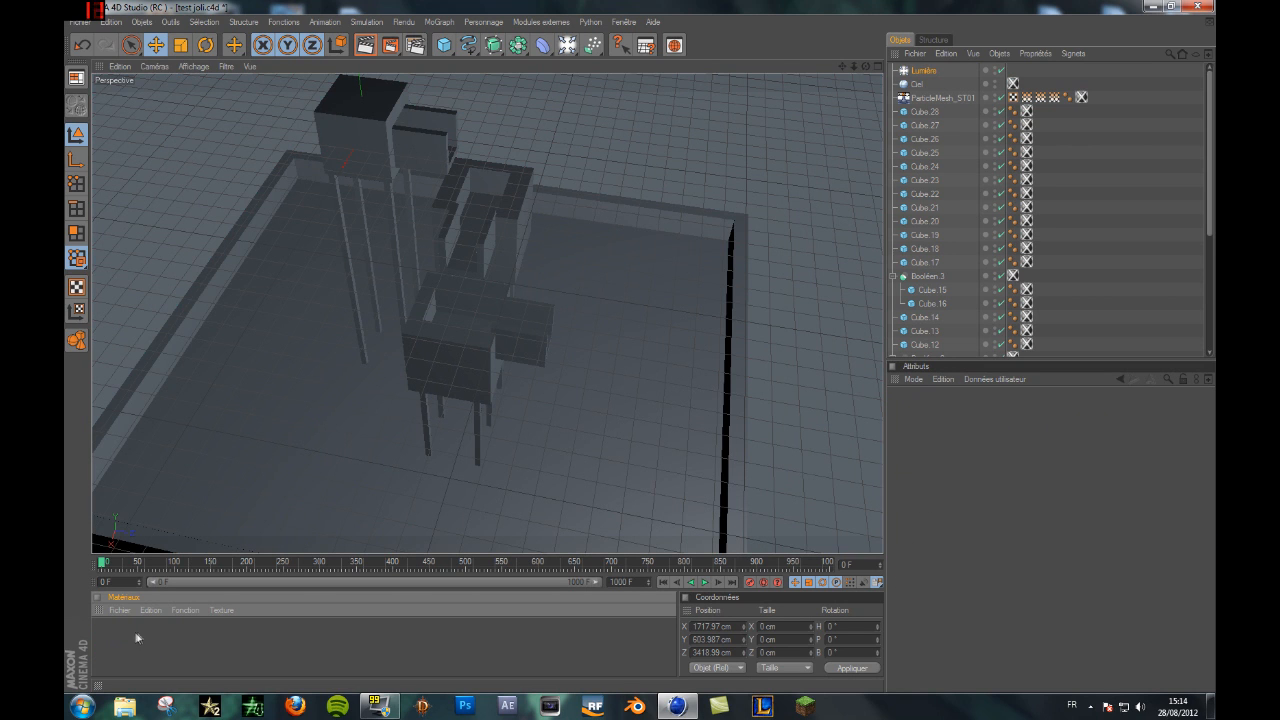
Step: Delete the Lumière and Ciel objects from the scene and select ParticleMesh_ST01
click(923, 72)
key(Delete)
click(924, 73)
key(Delete)
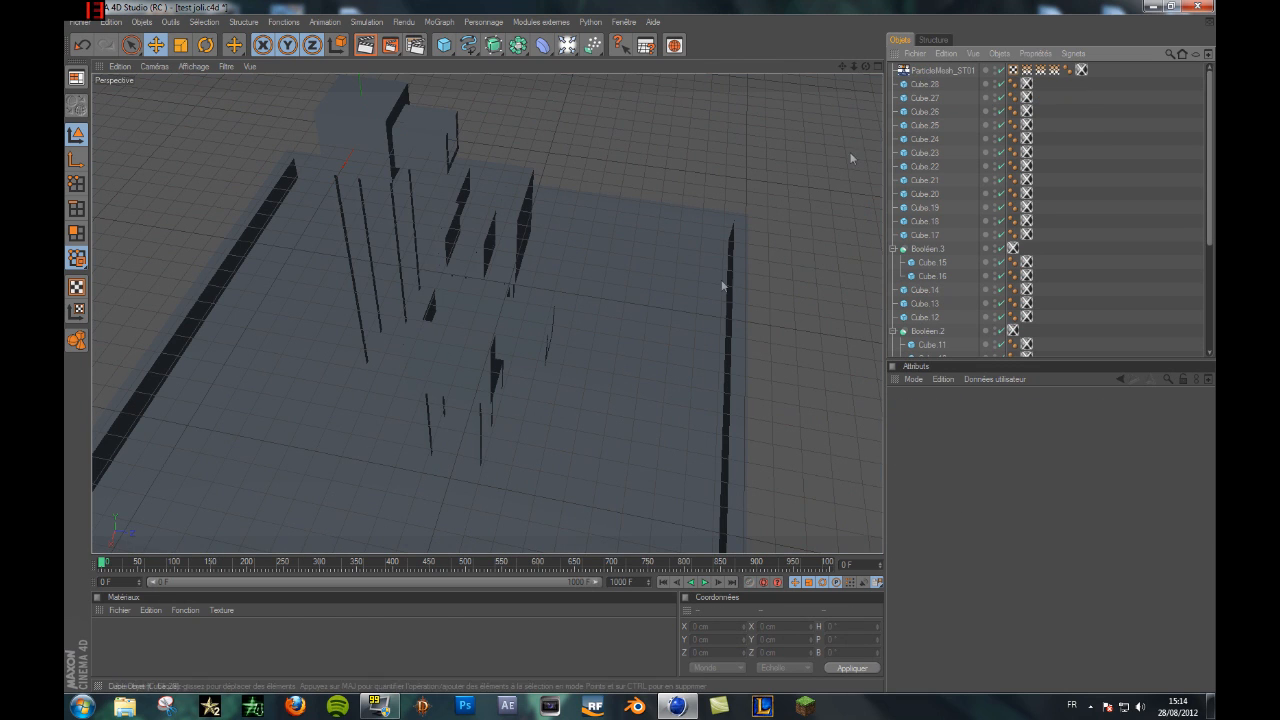
click(1026, 84)
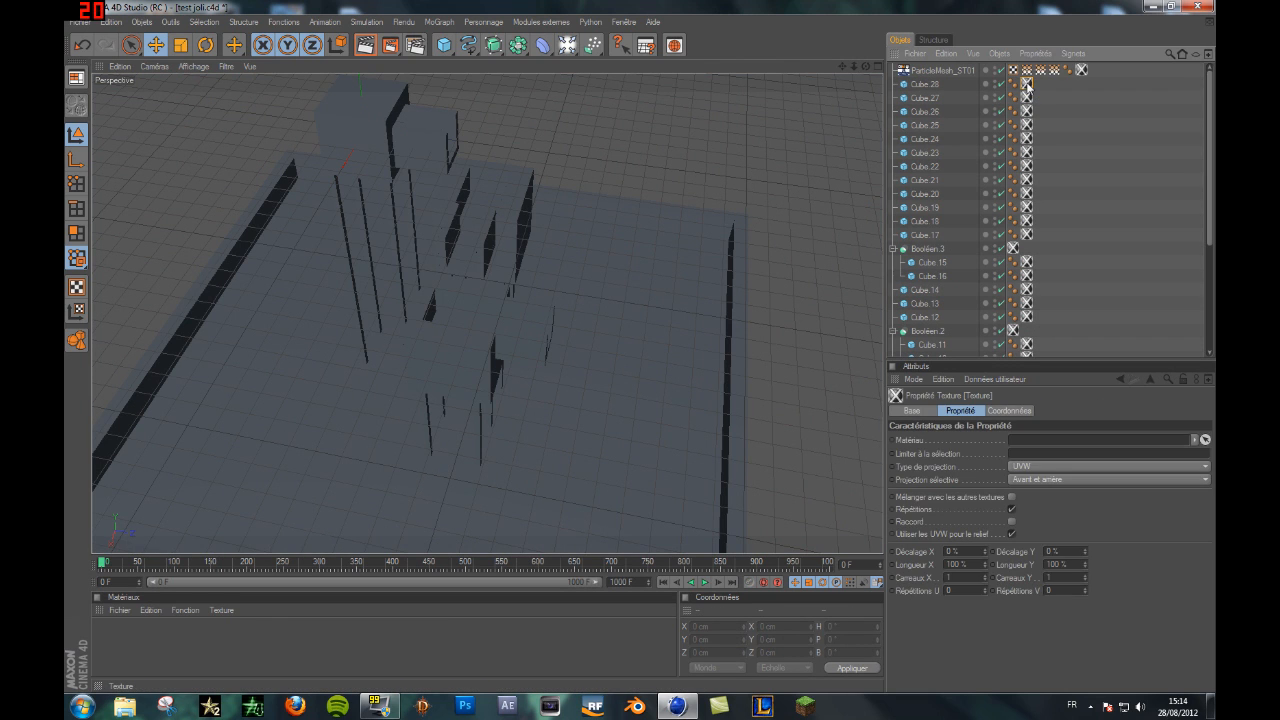
click(942, 72)
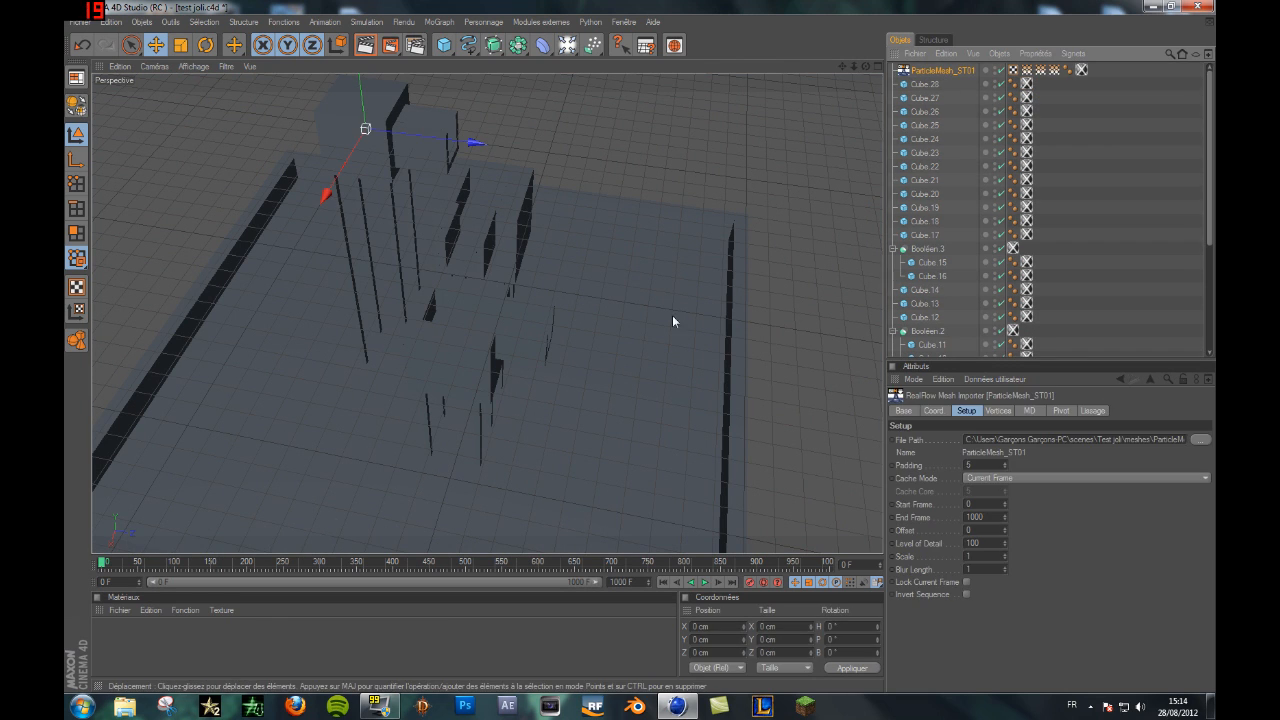
Step: Create a new material and set its colour to dark brown with RGB 76, 64, 31
double_click(168, 626)
double_click(107, 637)
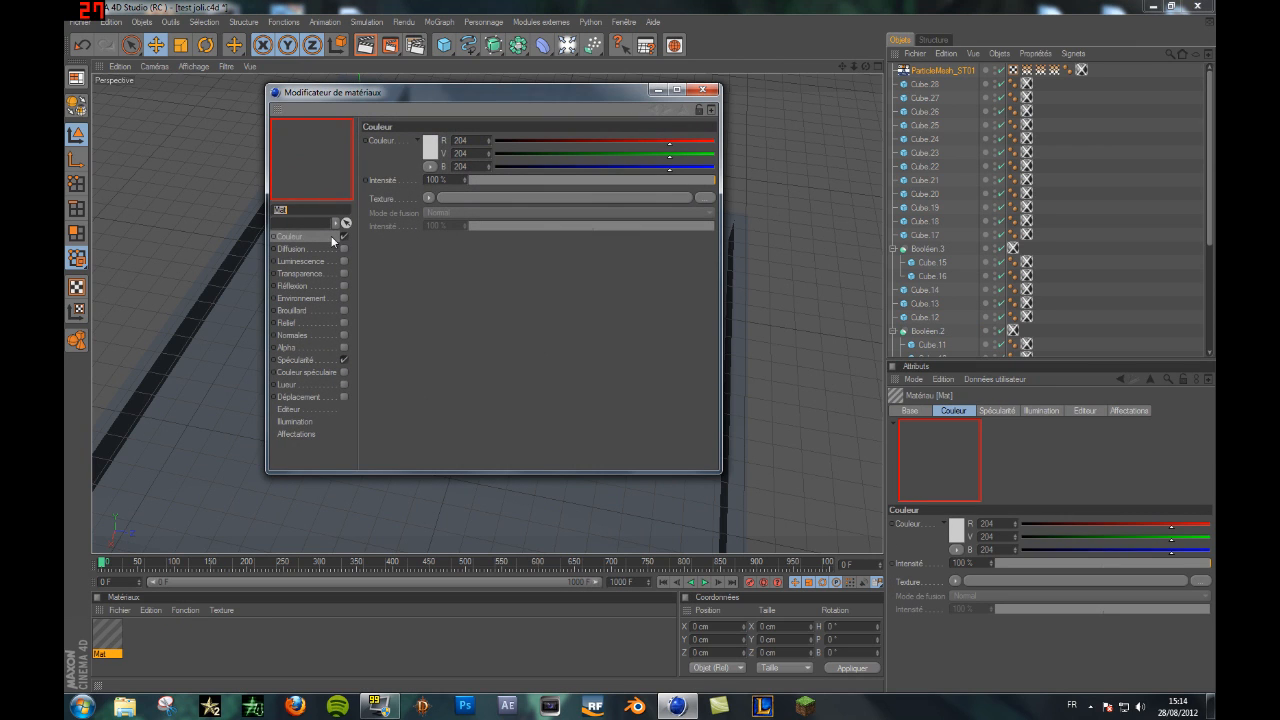
click(437, 150)
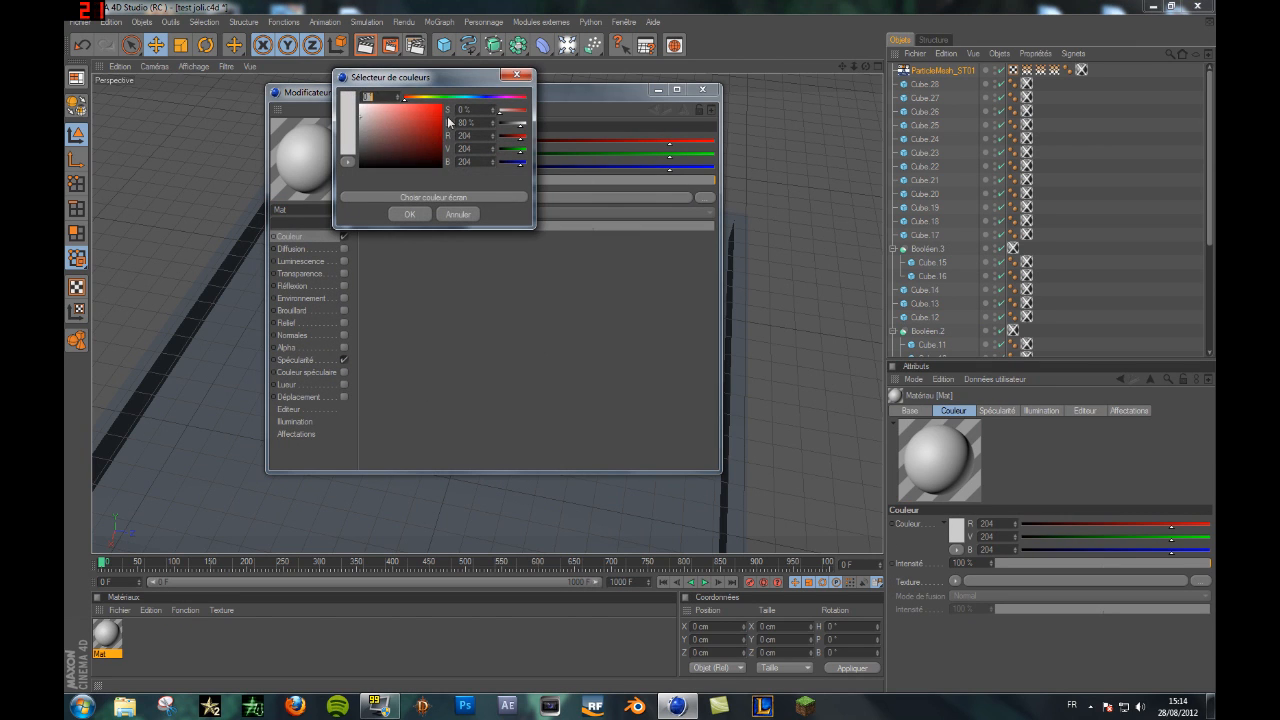
drag(466, 100, 411, 145)
click(410, 215)
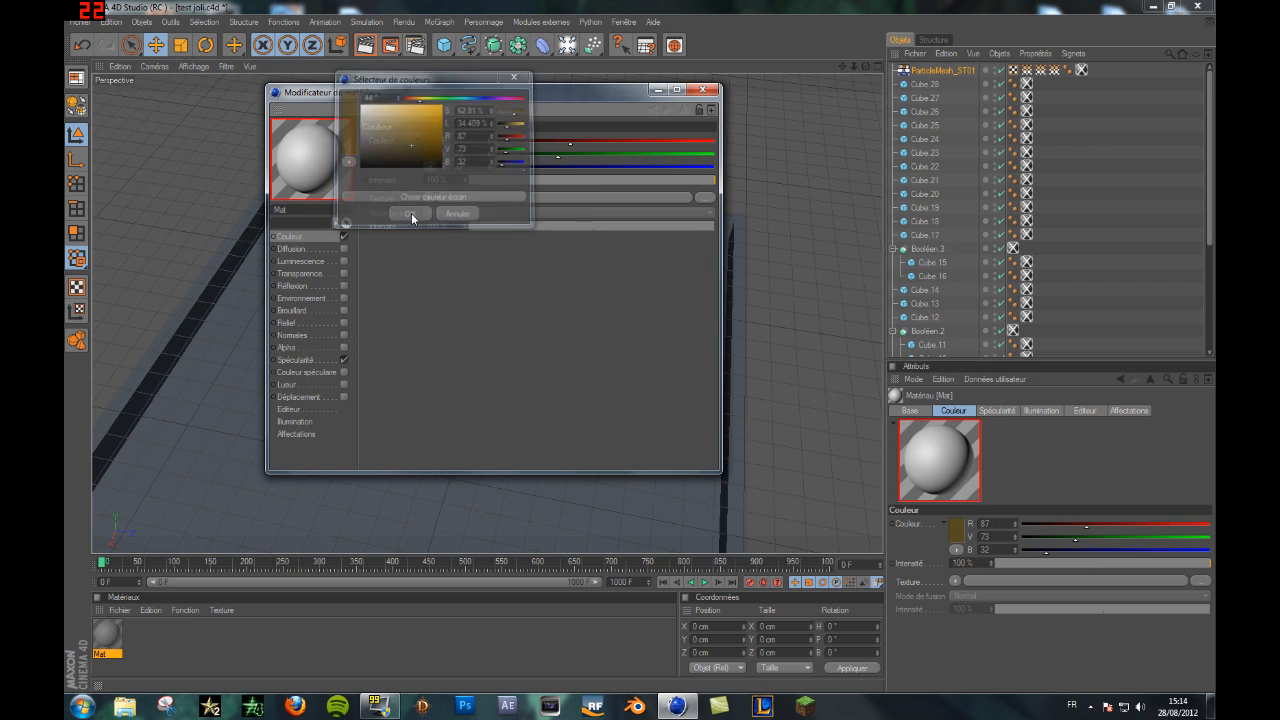
click(430, 141)
drag(428, 157, 404, 140)
click(407, 207)
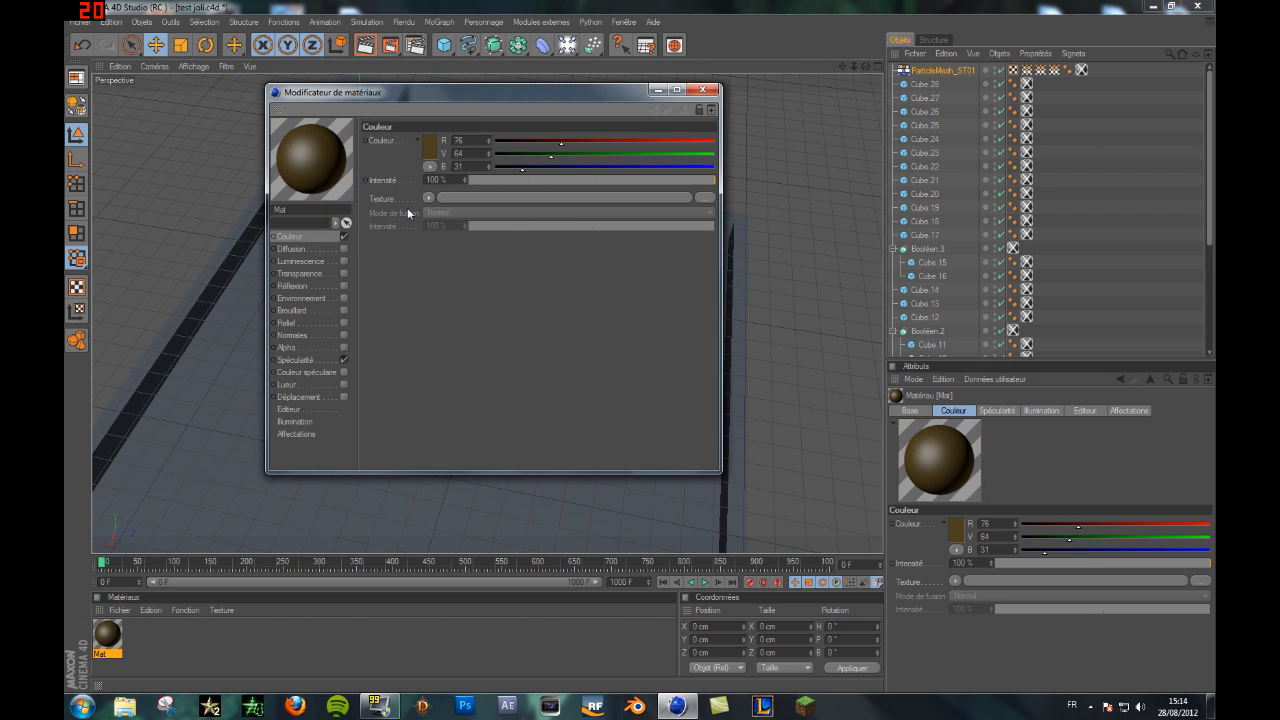
Step: Enable the brown material's Relief channel, leaving Réflexion off, and load a Bruit shader as its texture
click(297, 300)
click(345, 286)
click(345, 286)
click(343, 326)
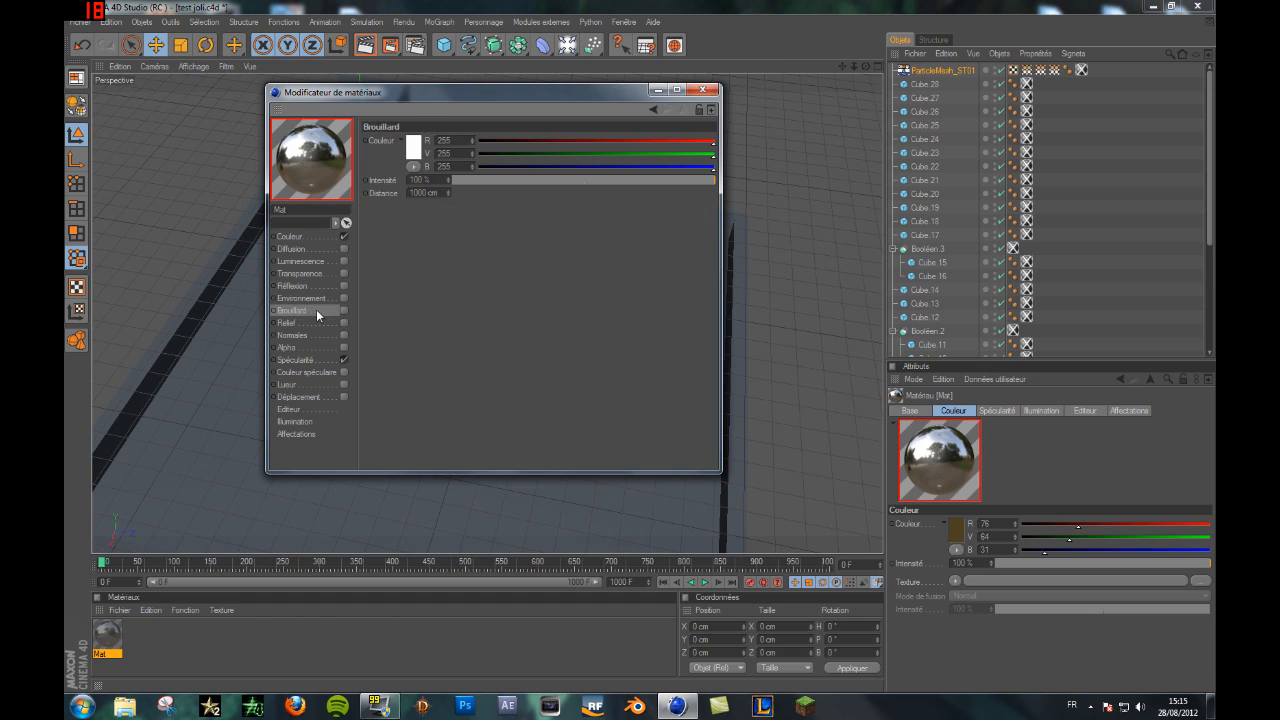
click(344, 323)
click(430, 171)
click(414, 173)
click(430, 171)
click(445, 285)
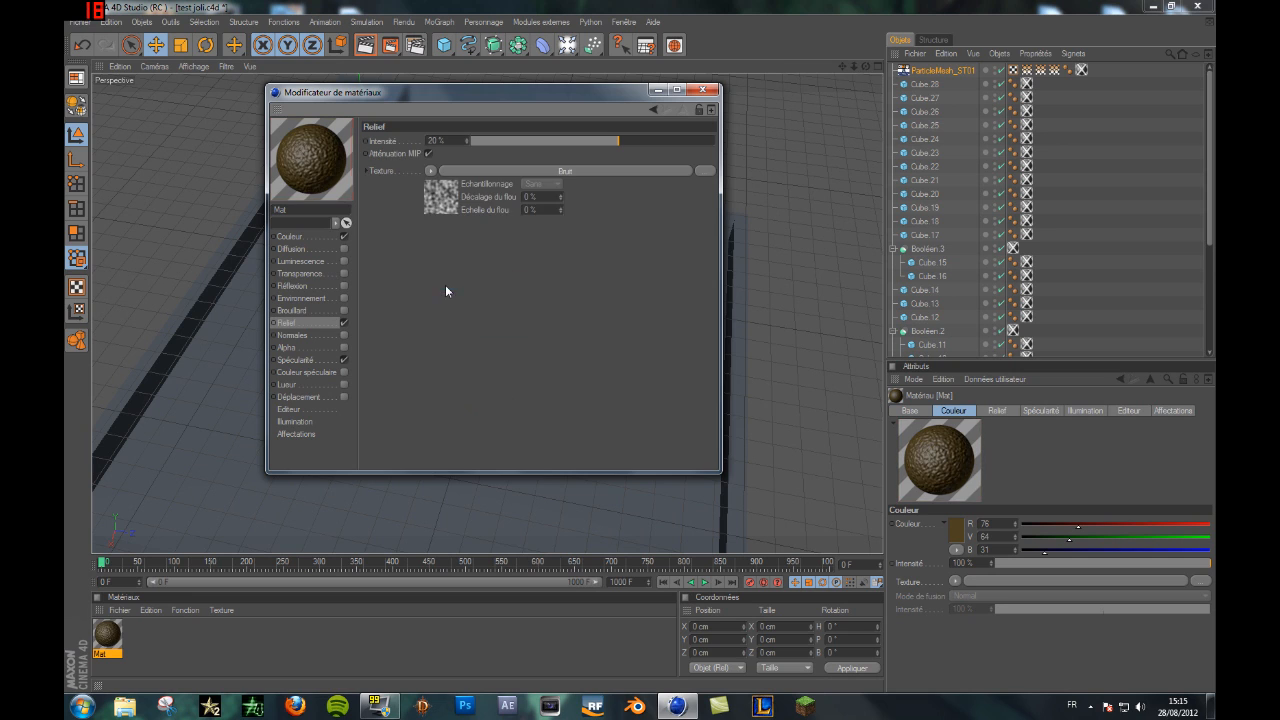
Step: Set the brown material's Relief noise type to Luka
click(517, 171)
click(496, 277)
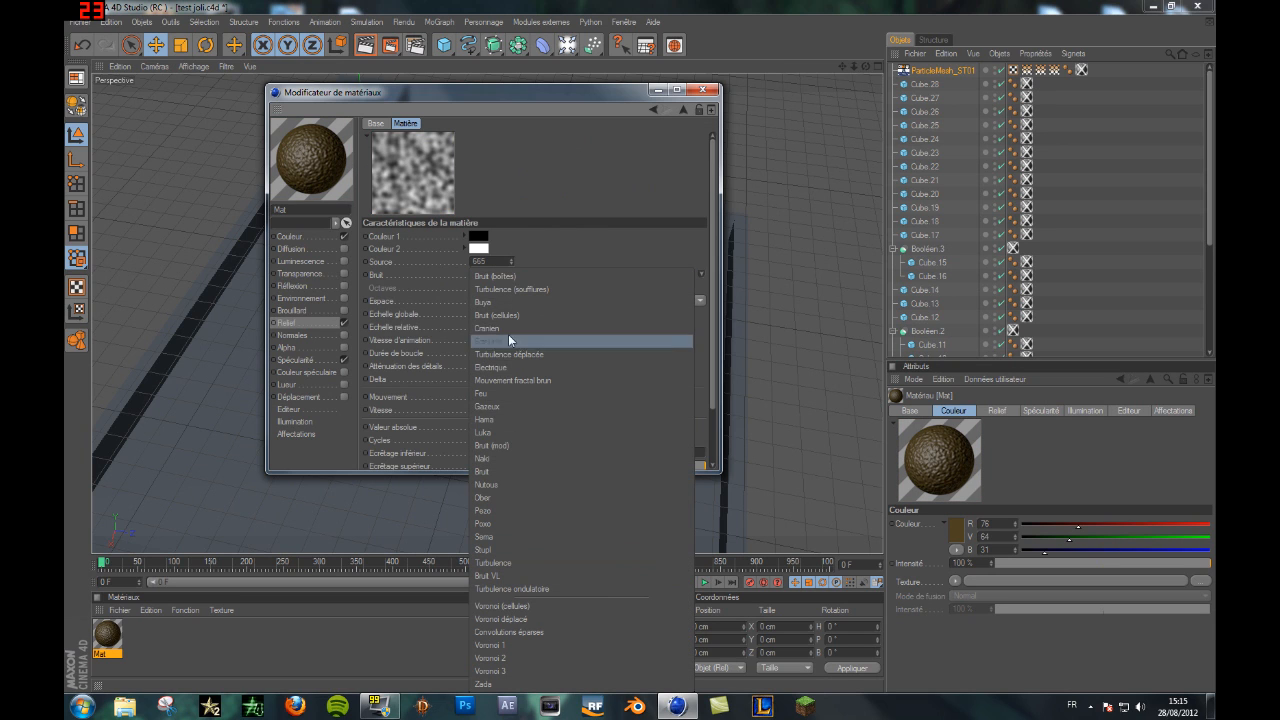
click(490, 432)
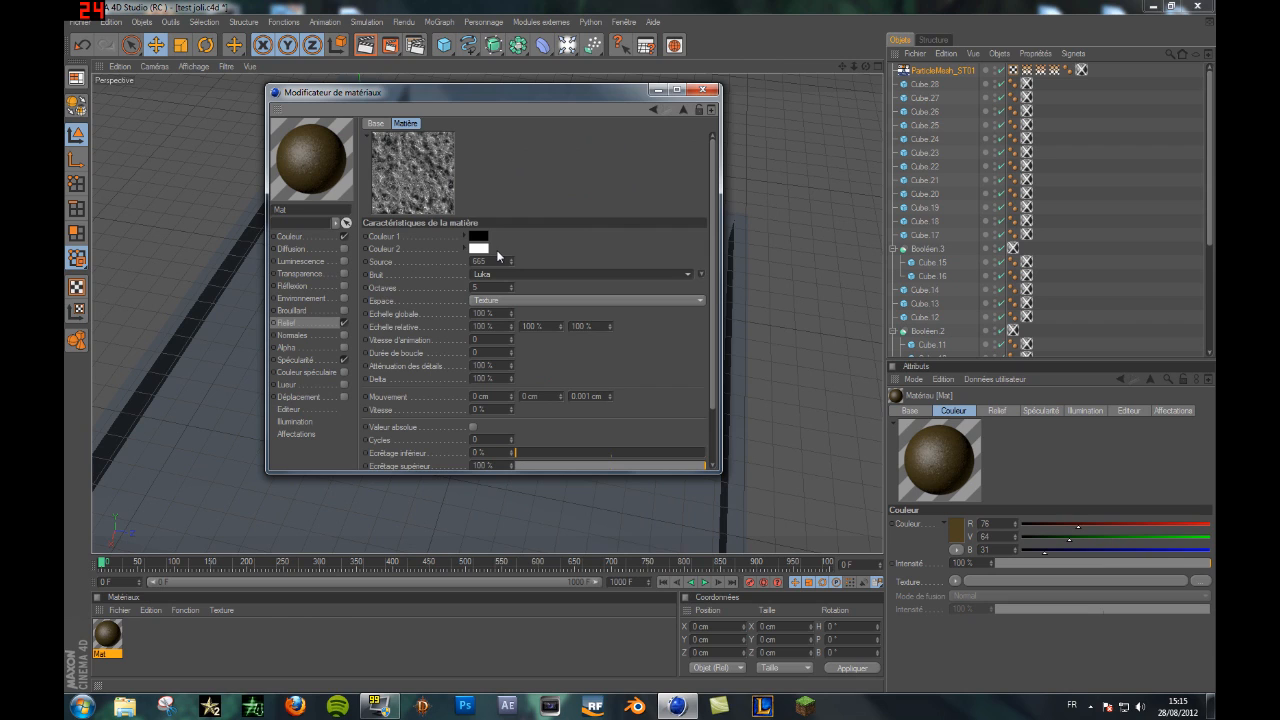
Step: Set the brown material's specular width to 15 %, height to 90 %, attenuation to 15 % and inner width to 2.5 %
click(313, 337)
click(310, 348)
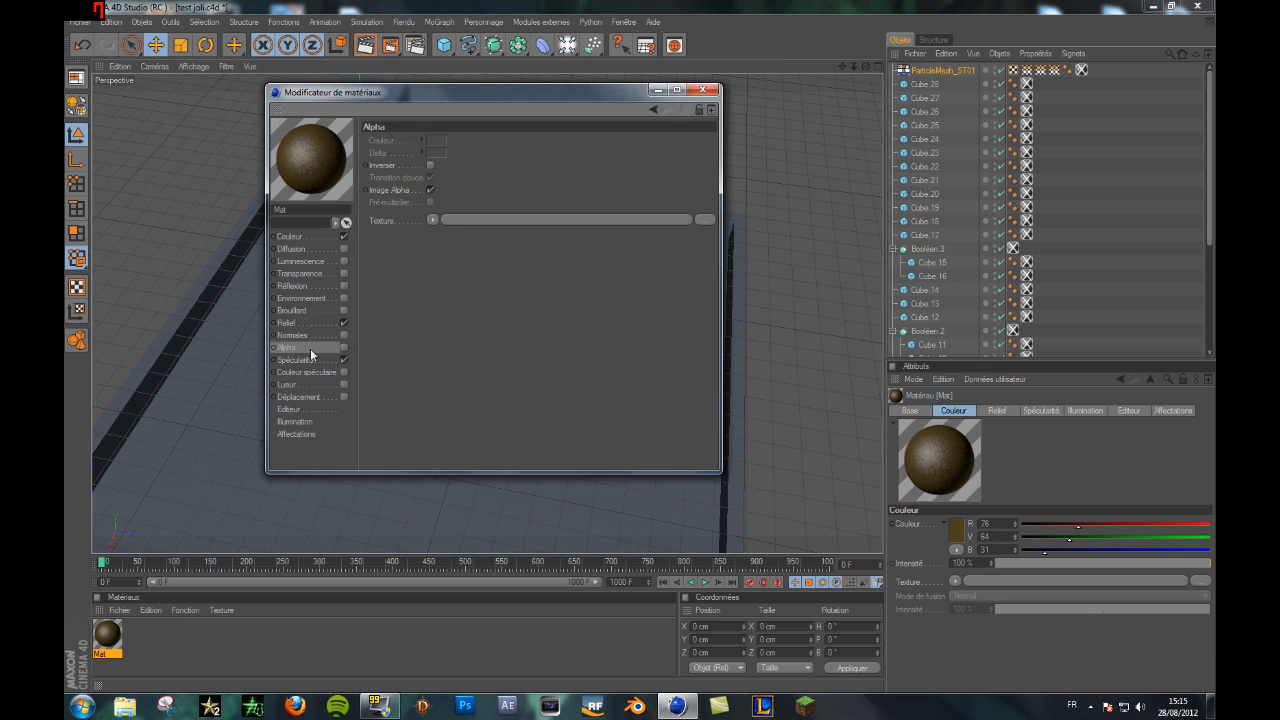
click(312, 360)
text(15)
key(Return)
text(90)
key(Return)
drag(463, 225, 463, 221)
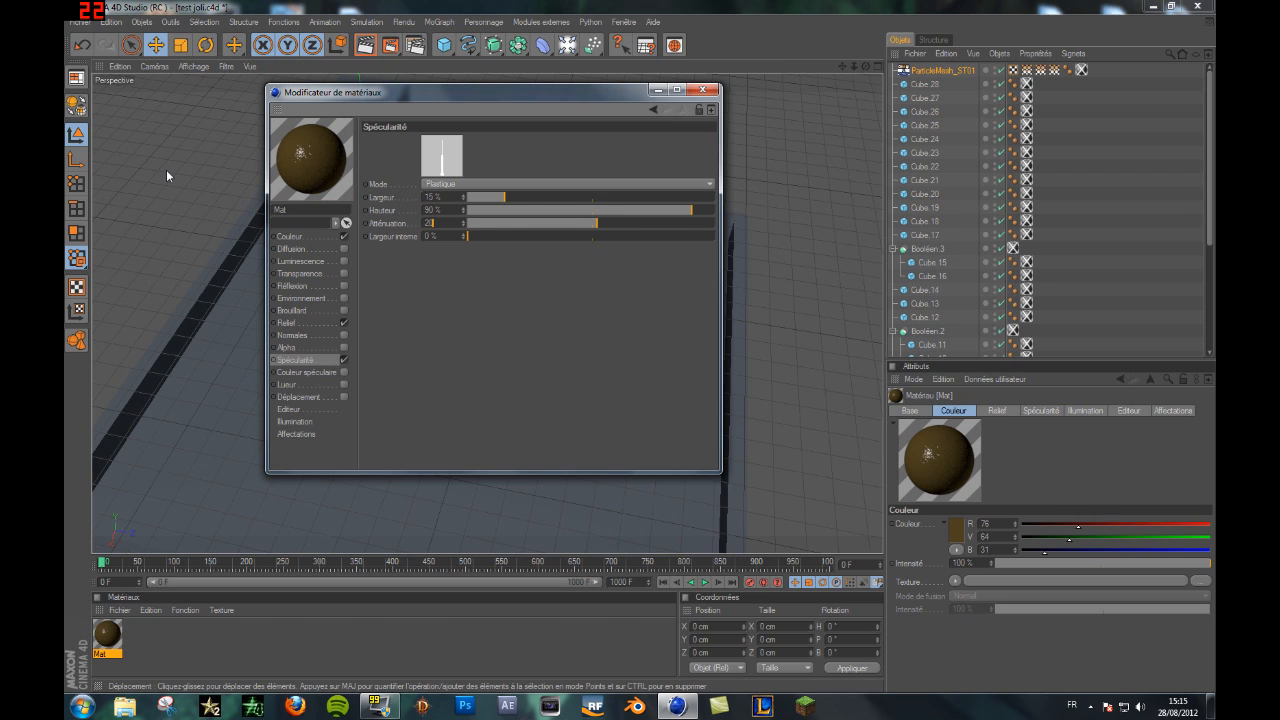
text(15)
key(Return)
text(2.5)
key(Return)
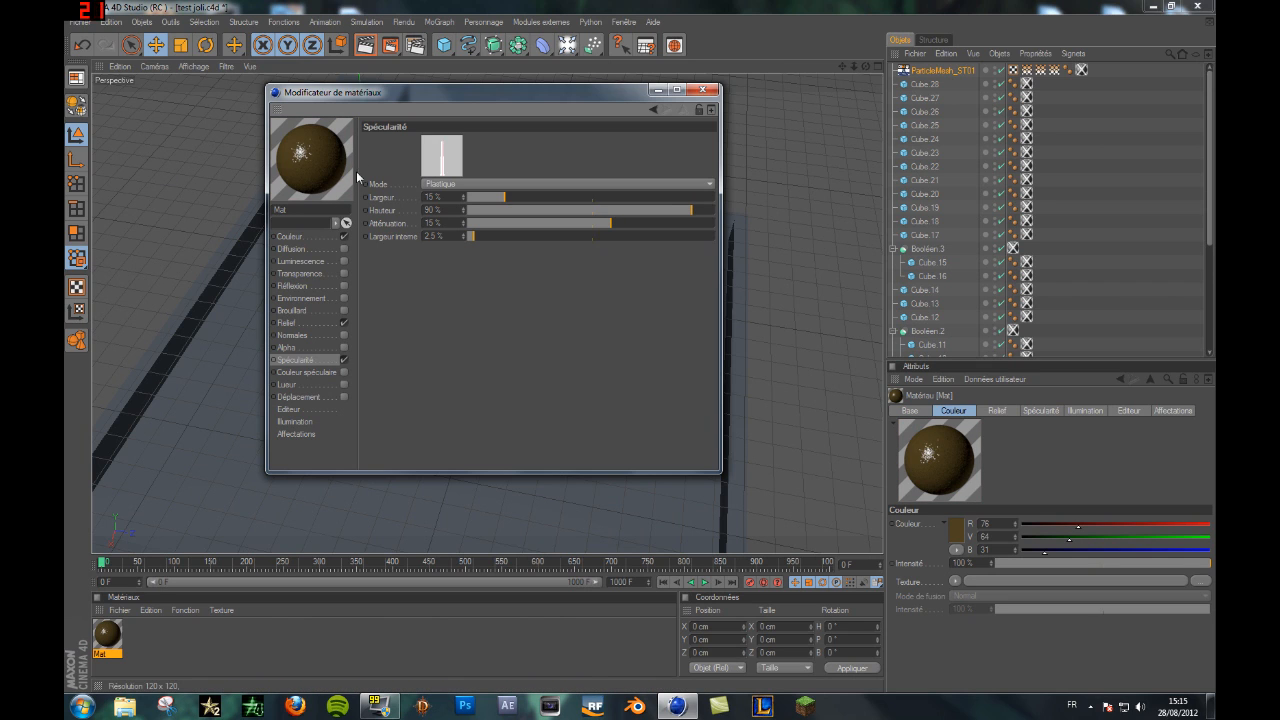
Step: Apply the brown material to ParticleMesh_ST01 and advance the timeline to frame 212
click(697, 92)
drag(118, 645, 933, 74)
mouse_move(101, 565)
mouse_down()
mouse_move(188, 575)
mouse_move(379, 564)
mouse_up()
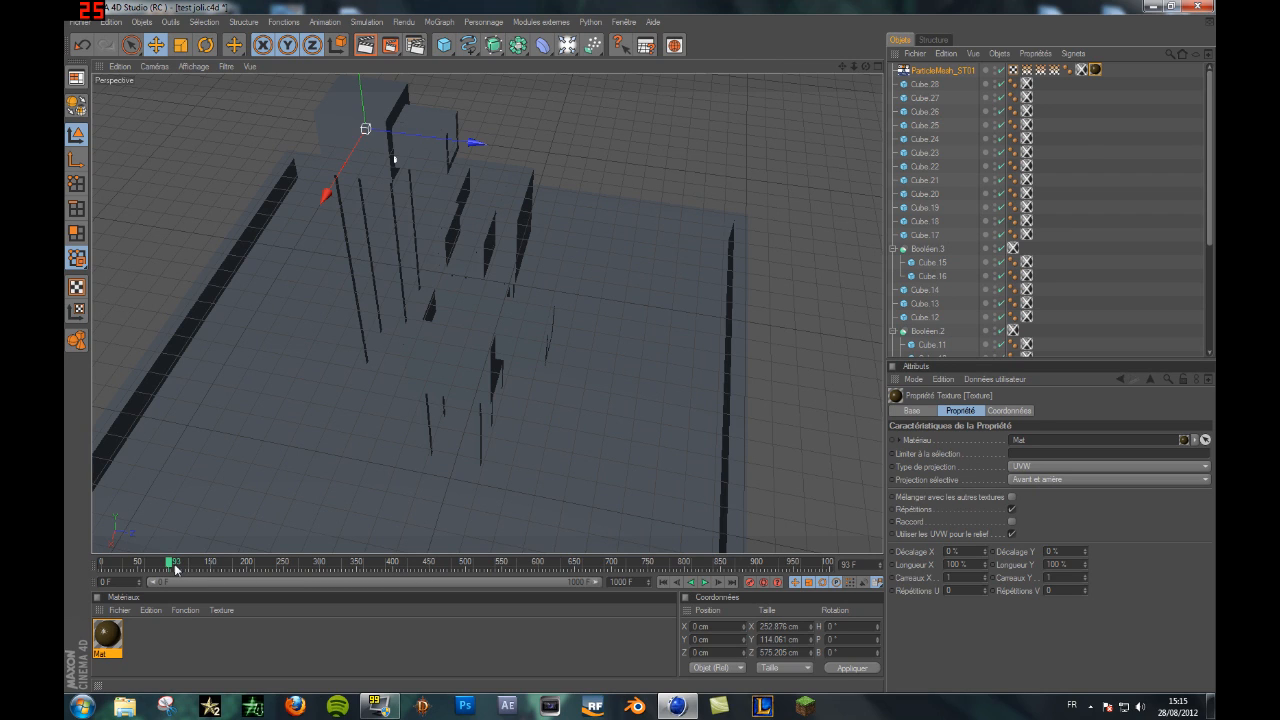
drag(173, 567, 255, 566)
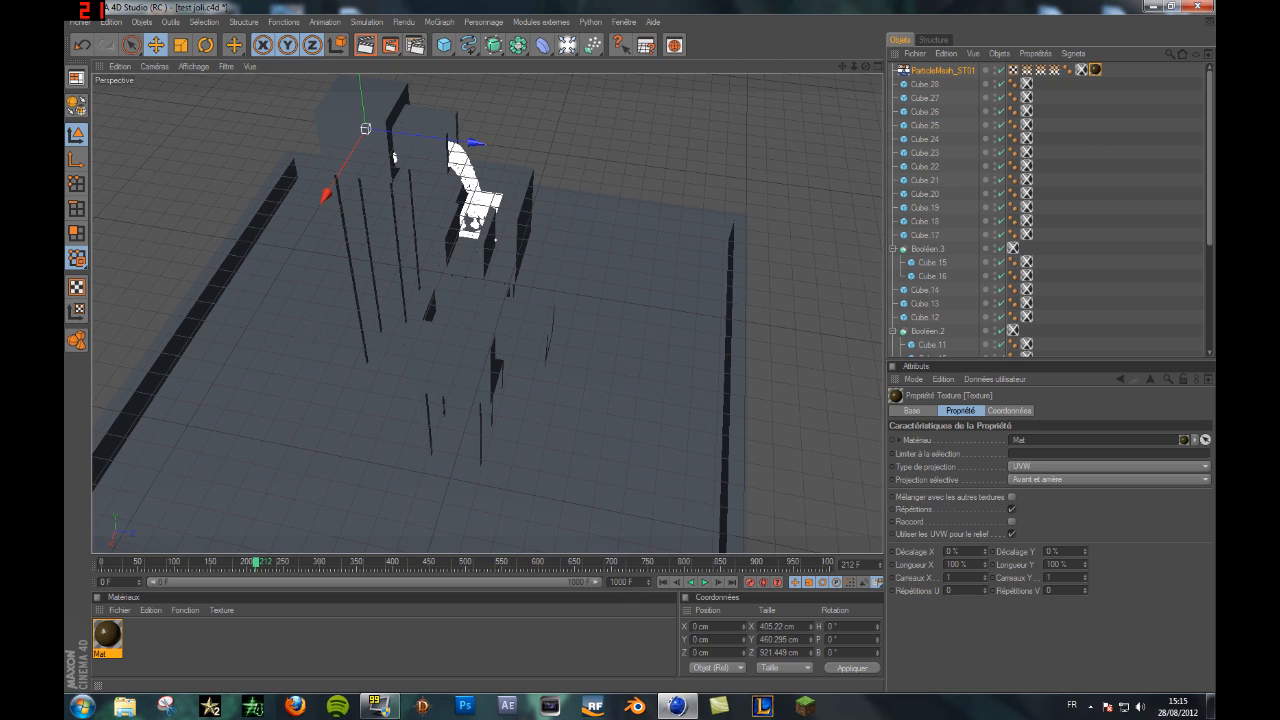
Step: Render the view with the liquid at frame 1000 and return the timeline to frame 12
click(634, 609)
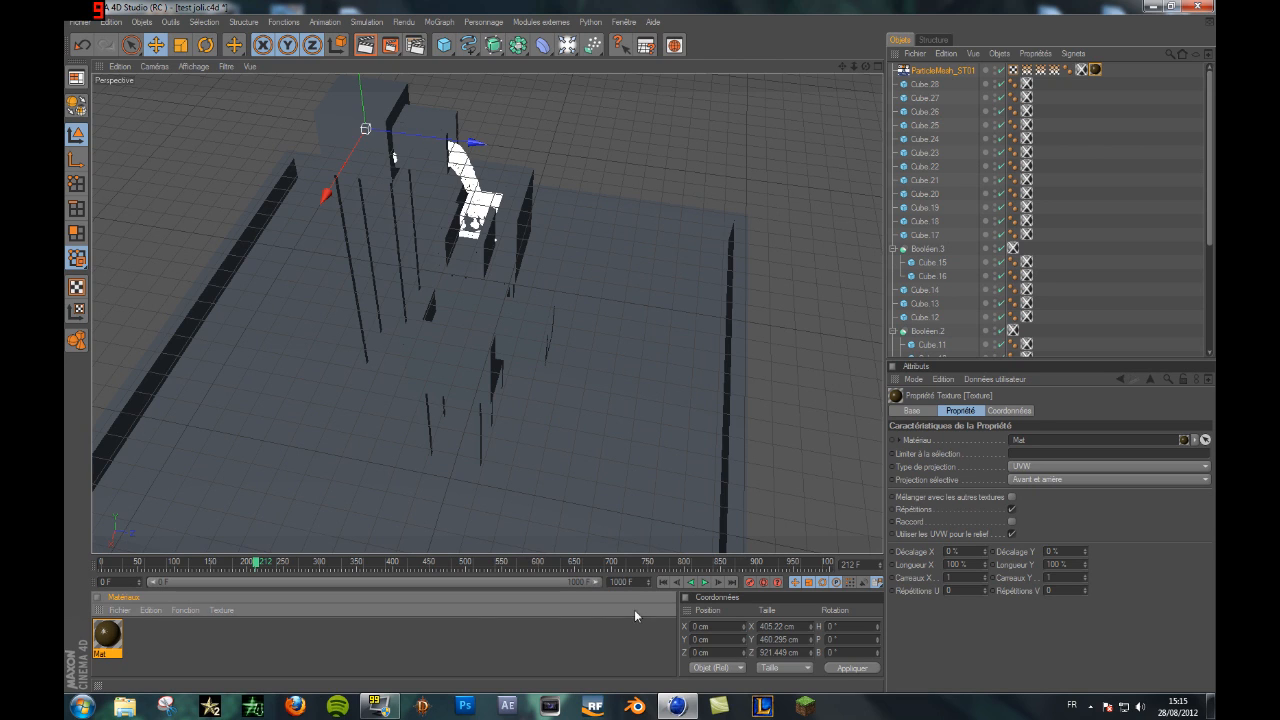
drag(635, 582, 573, 571)
text(15)
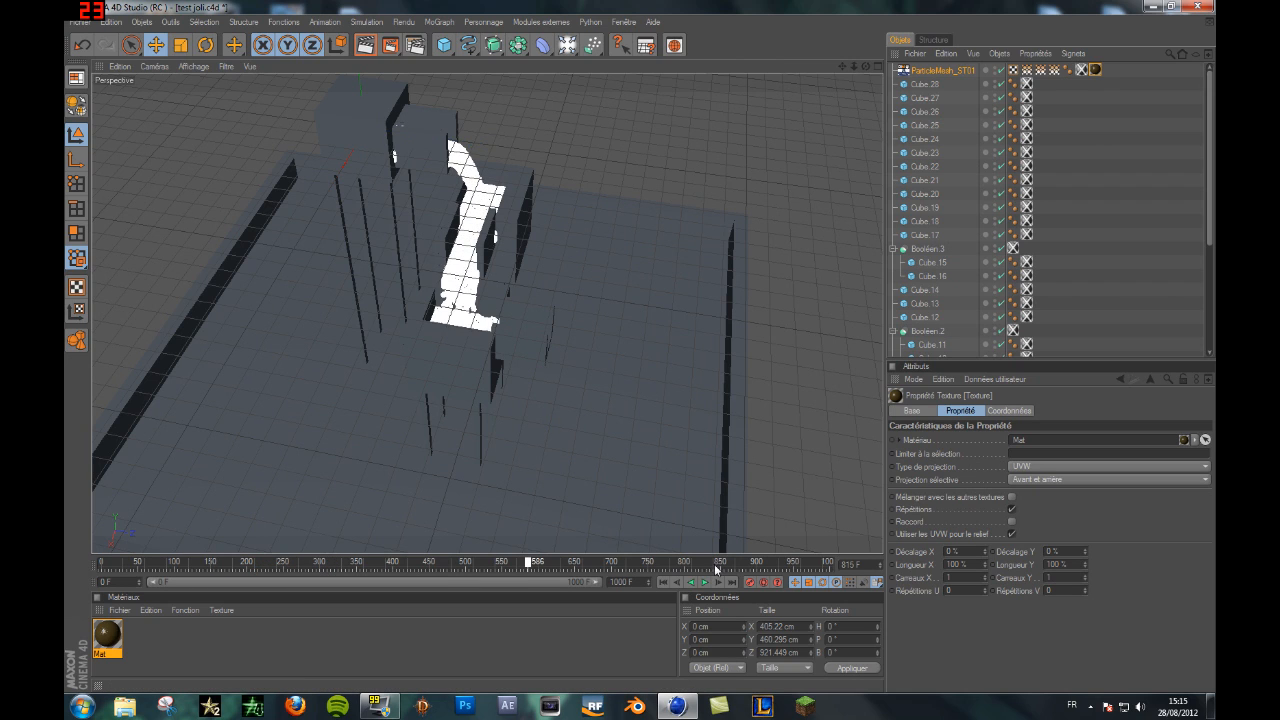
drag(780, 566, 831, 570)
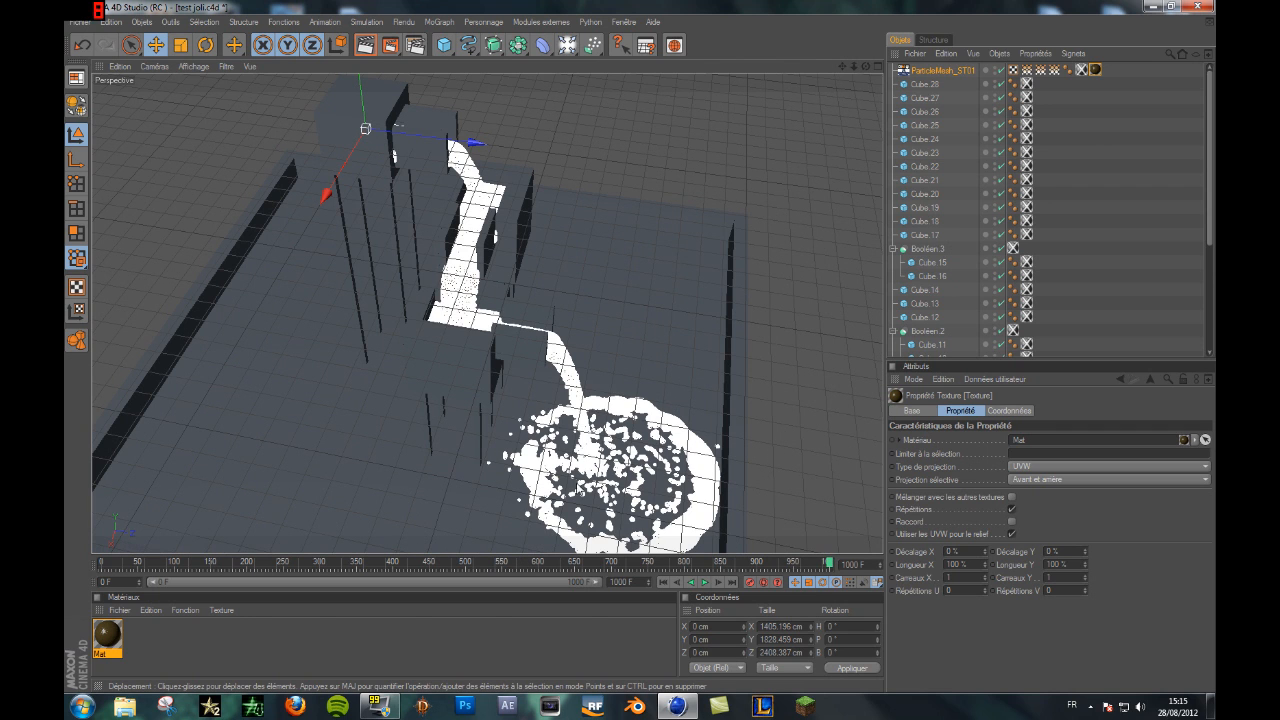
click(366, 50)
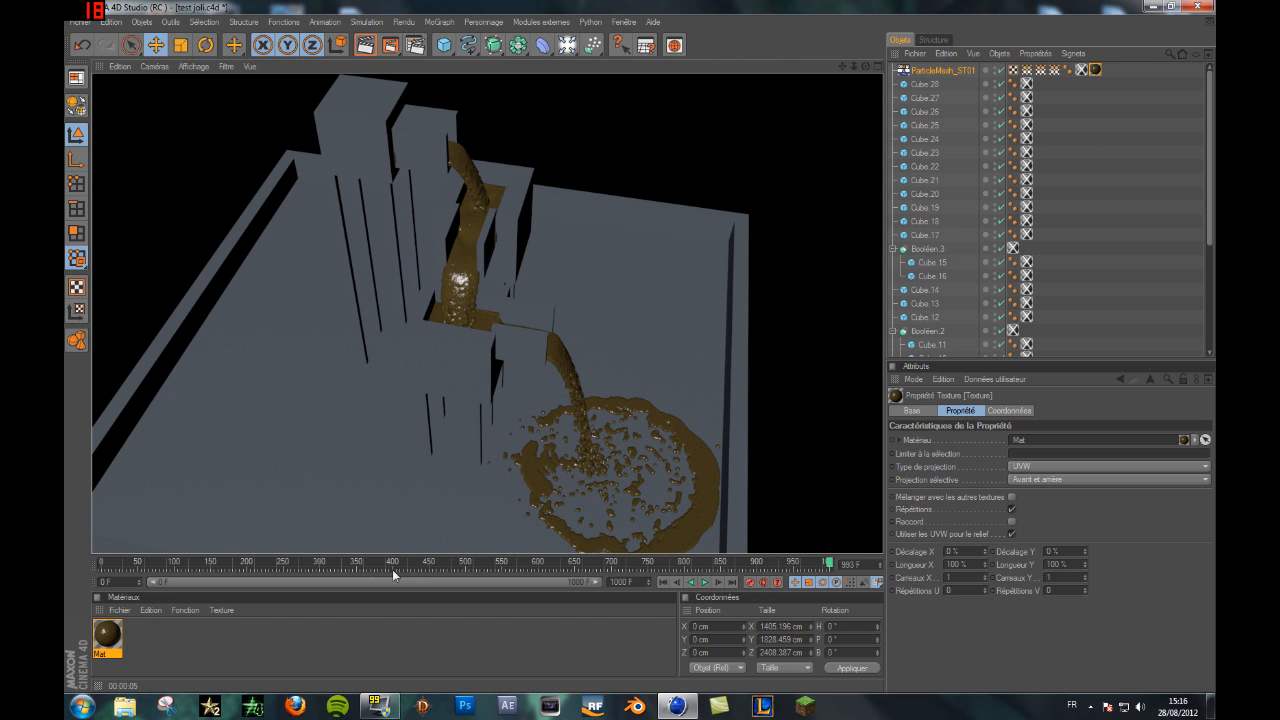
drag(120, 565, 110, 564)
Step: Create a new material and set its Couleur channel to pale yellow, R 233, V 230, B 144
double_click(161, 643)
double_click(117, 642)
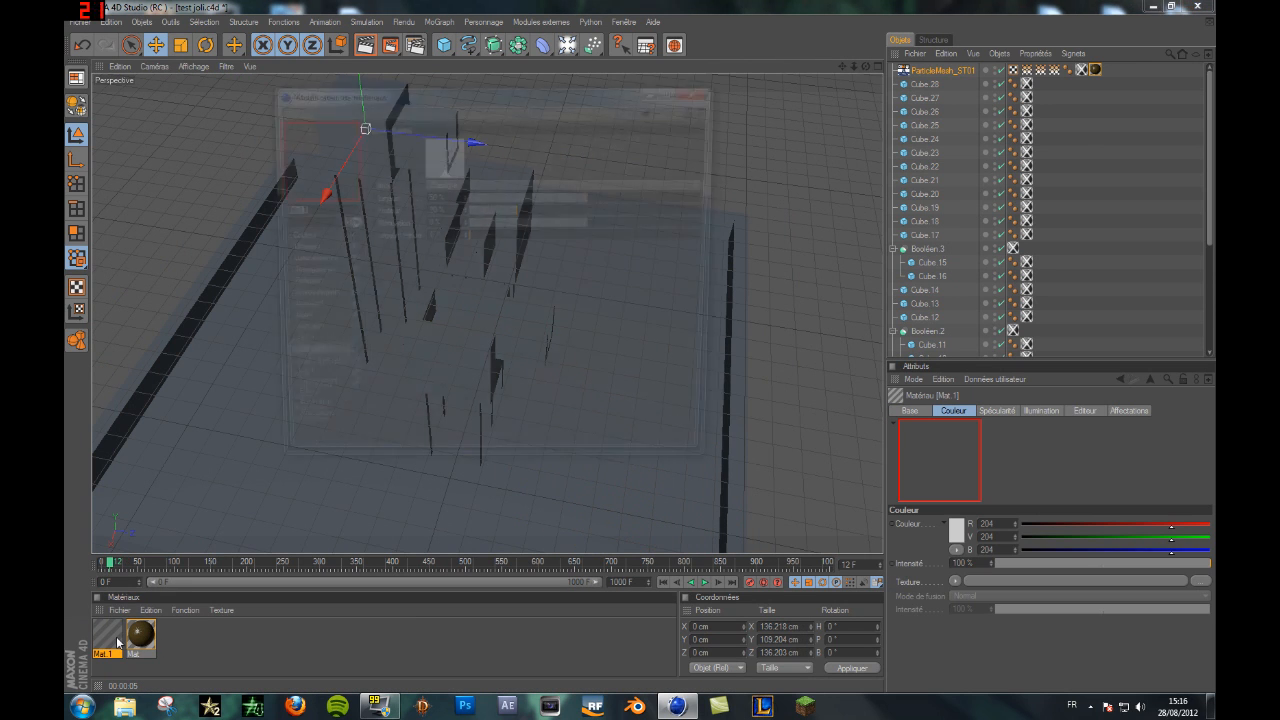
click(313, 237)
click(438, 152)
click(419, 96)
drag(412, 115, 402, 109)
click(426, 96)
click(393, 113)
click(393, 107)
click(405, 214)
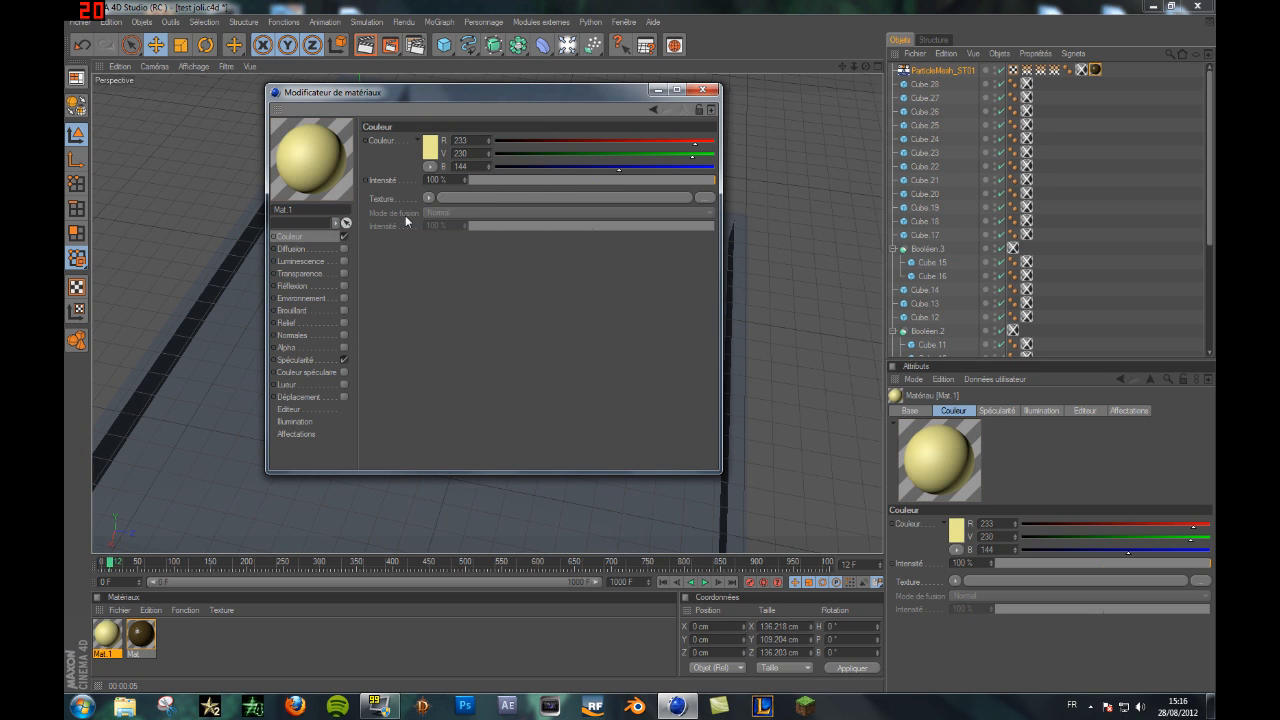
Step: Check the pale yellow material's Spécularité settings and close its editor
click(320, 347)
click(314, 299)
click(294, 350)
click(302, 359)
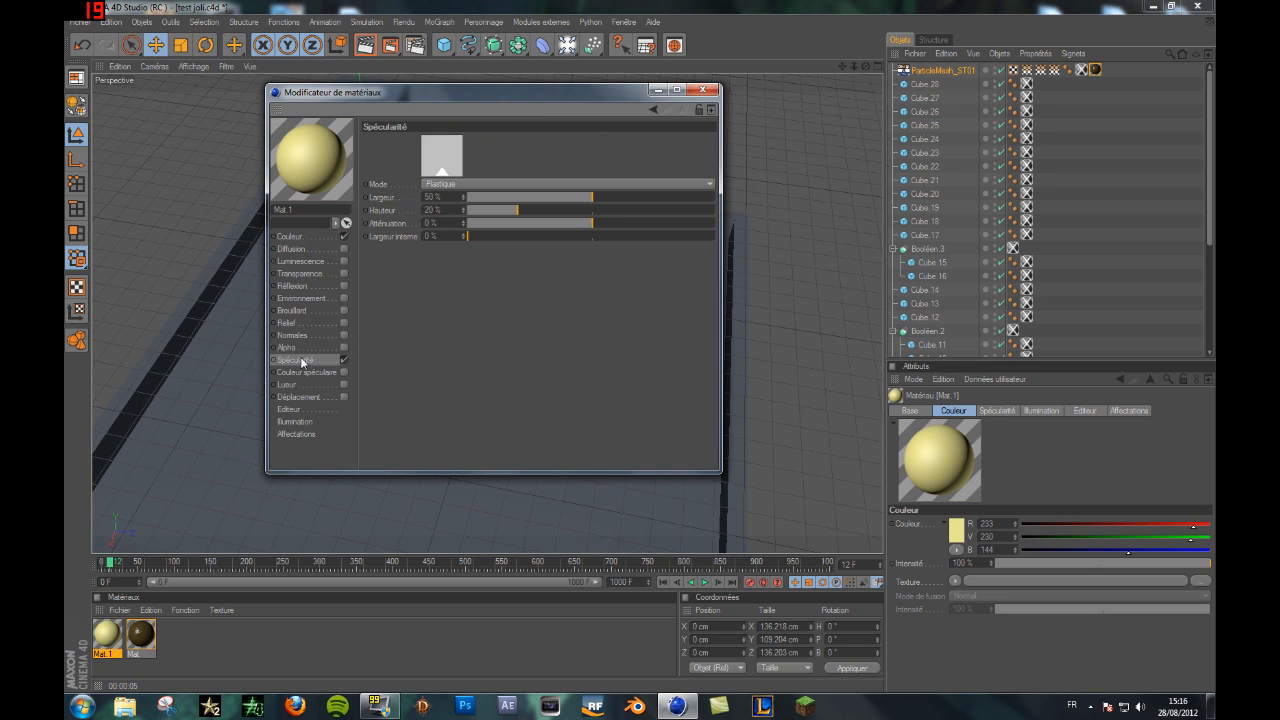
click(705, 88)
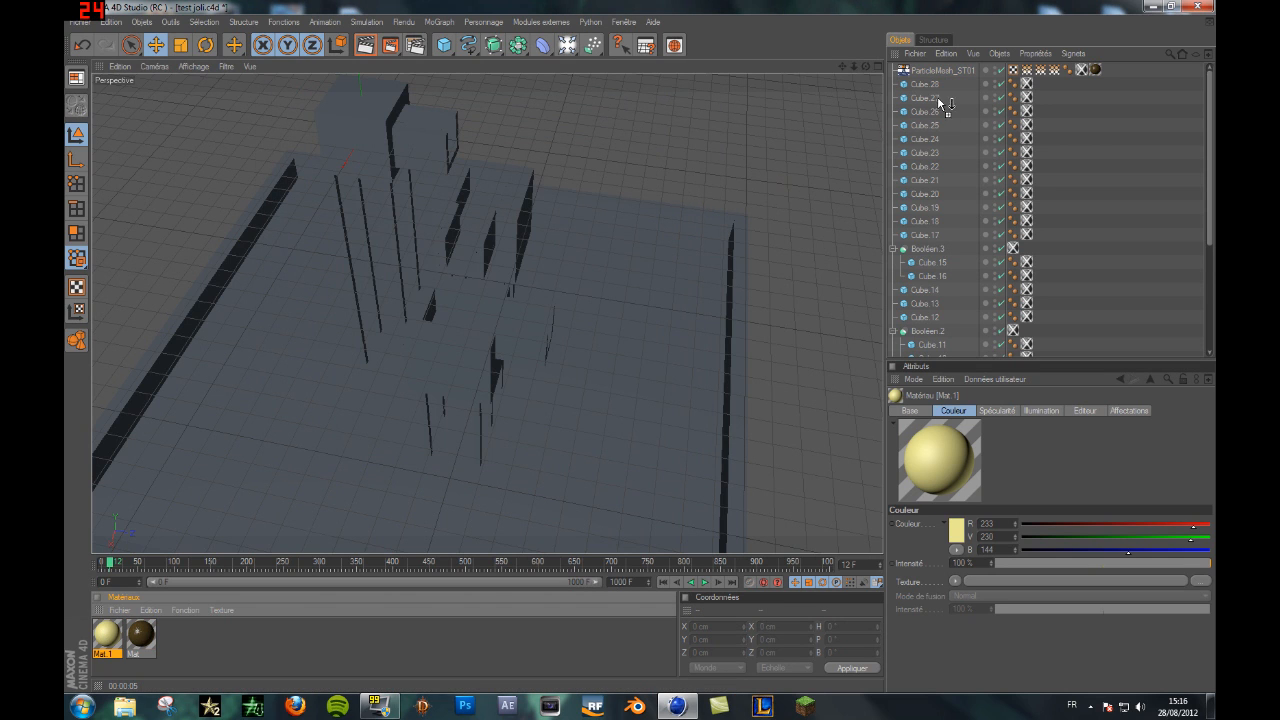
Step: Apply the pale yellow material to Cube.28 and copy its texture tag to every object below it down to Cube.11
drag(933, 82, 933, 84)
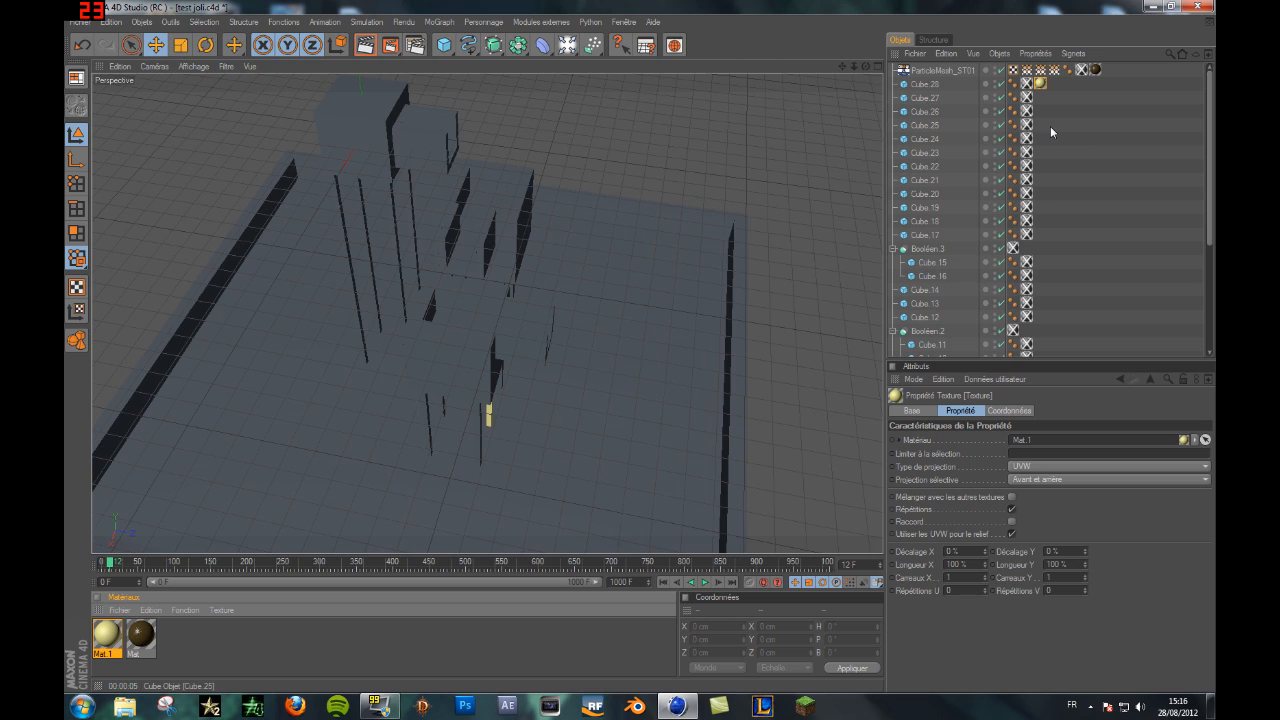
click(1042, 84)
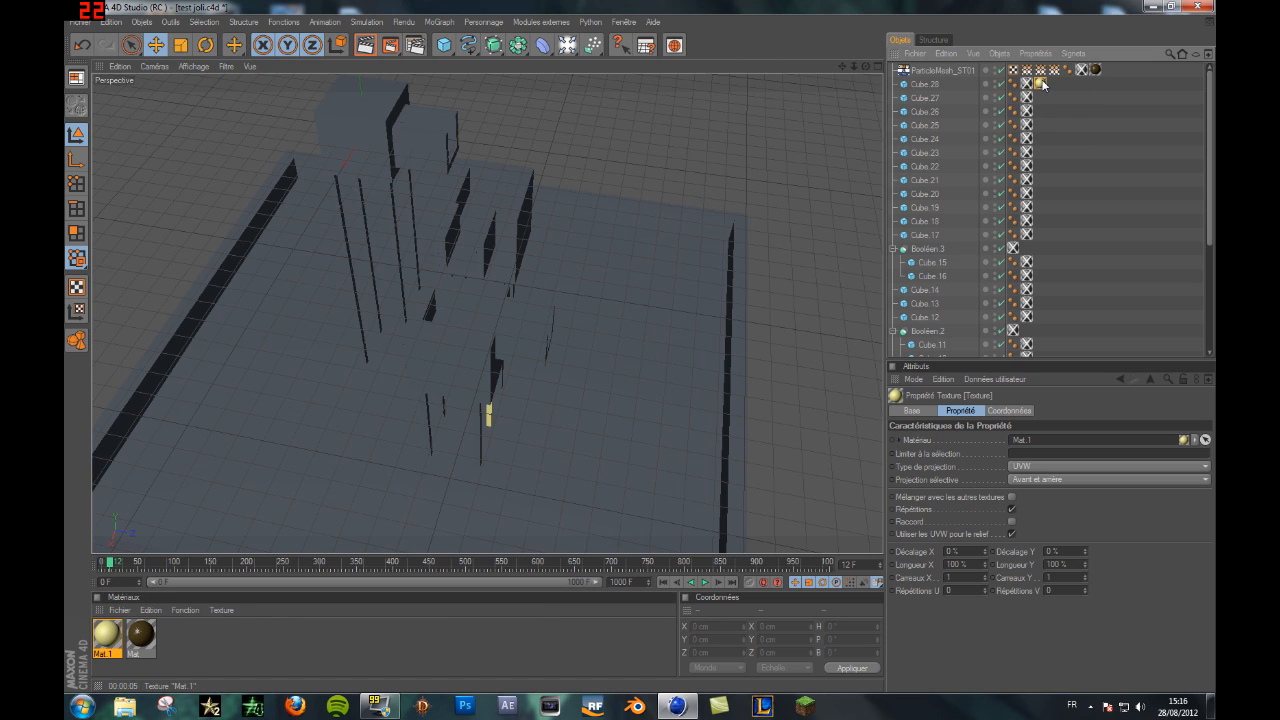
ctrl+drag(1040, 97, 1041, 98)
ctrl+drag(1041, 98, 1044, 166)
mouse_move(1044, 166)
ctrl+mouse_down()
mouse_move(1050, 258)
mouse_move(1025, 337)
mouse_move(1040, 344)
ctrl+mouse_up()
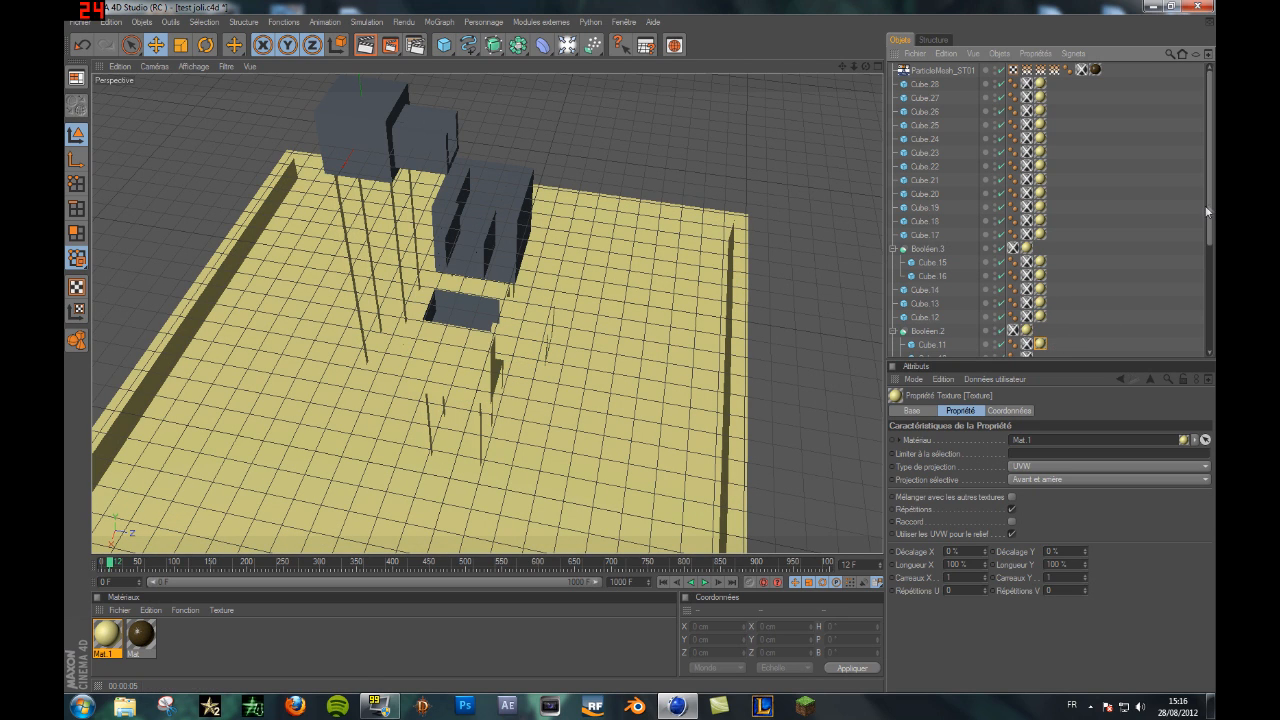
Step: Copy the pale yellow texture tag to the remaining objects from Cube.10 down to Cube.1
scroll(1196, 311, down, 5)
ctrl+drag(1040, 171, 1039, 309)
ctrl+drag(1039, 309, 1035, 325)
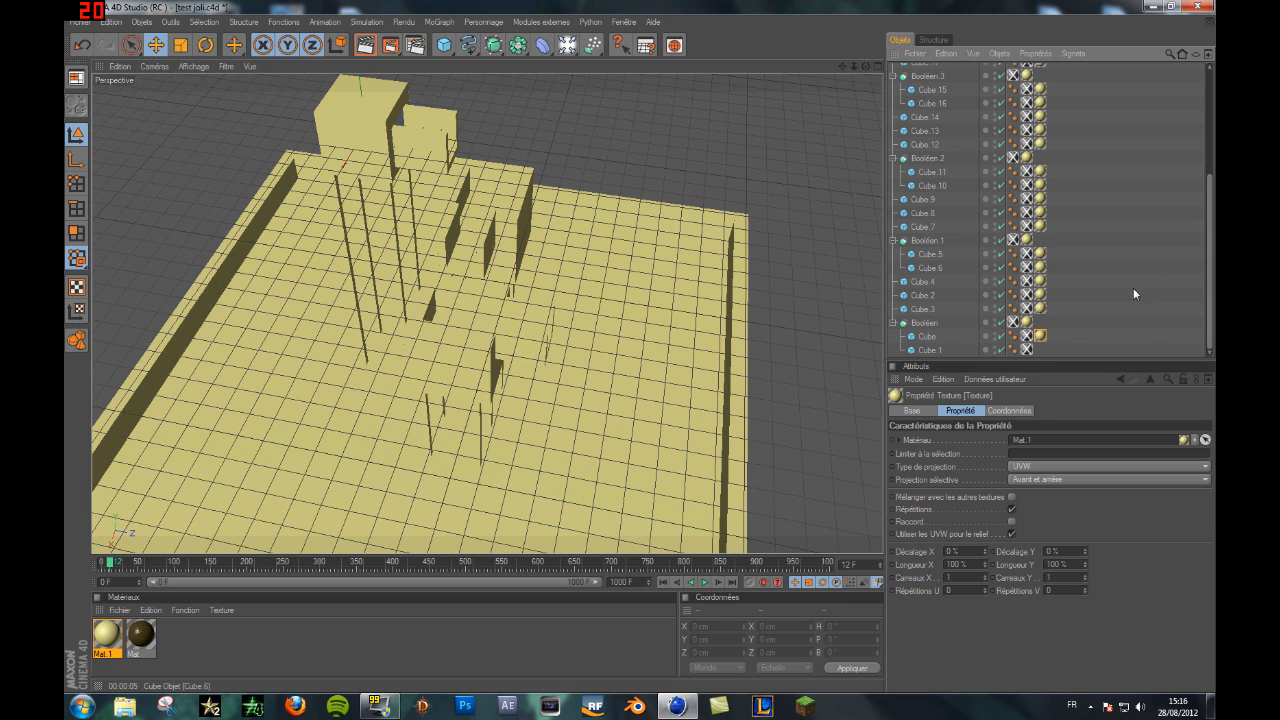
ctrl+drag(1040, 336, 1040, 350)
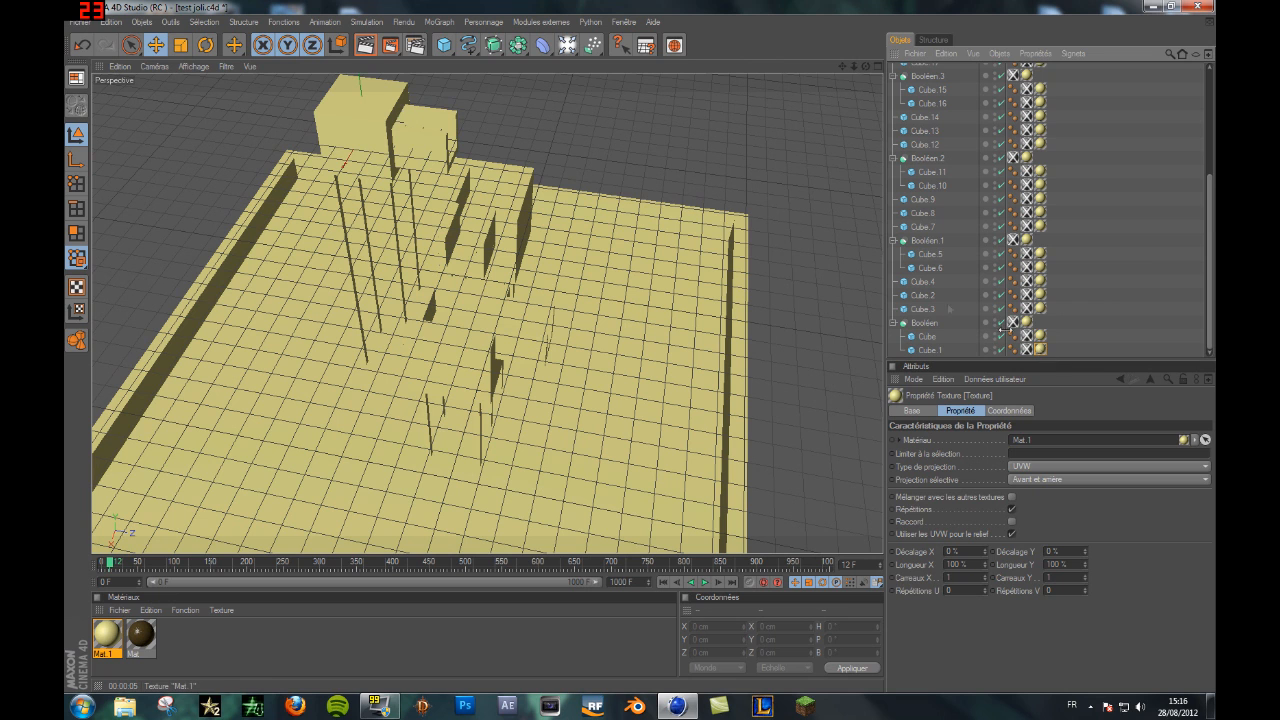
Step: Render the active view to check the pale yellow tower scene
click(354, 48)
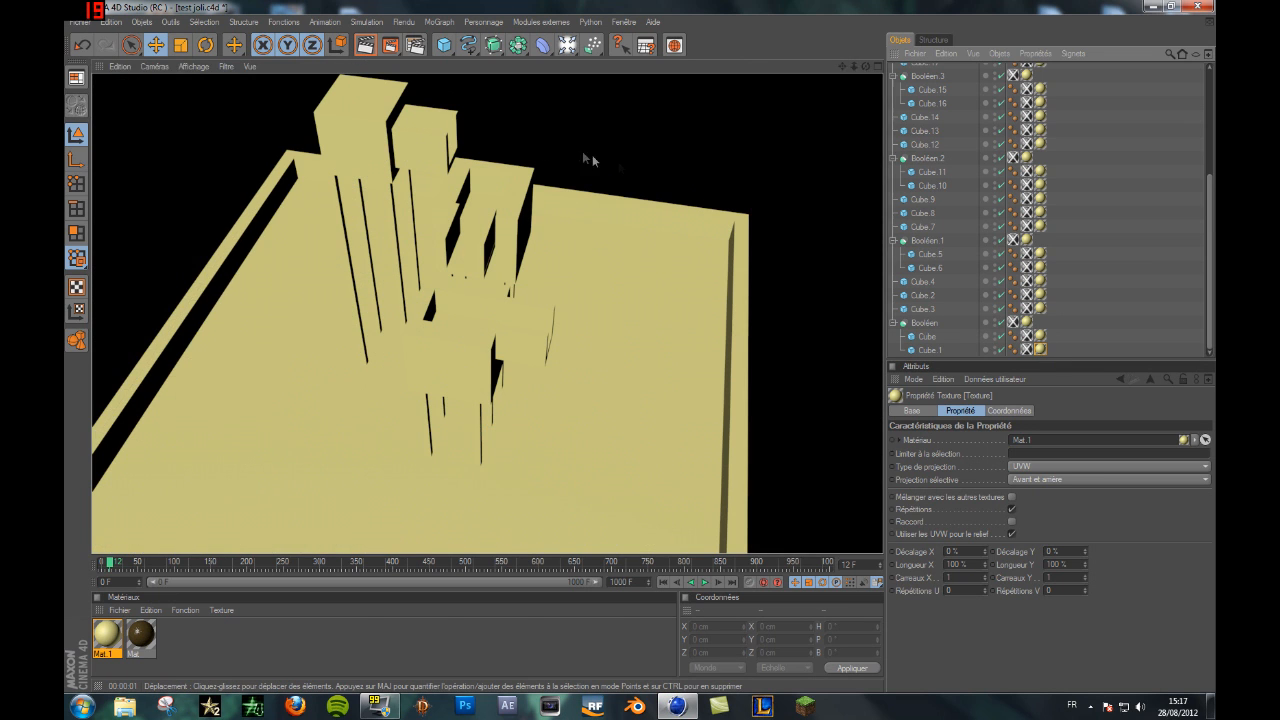
click(700, 163)
click(362, 46)
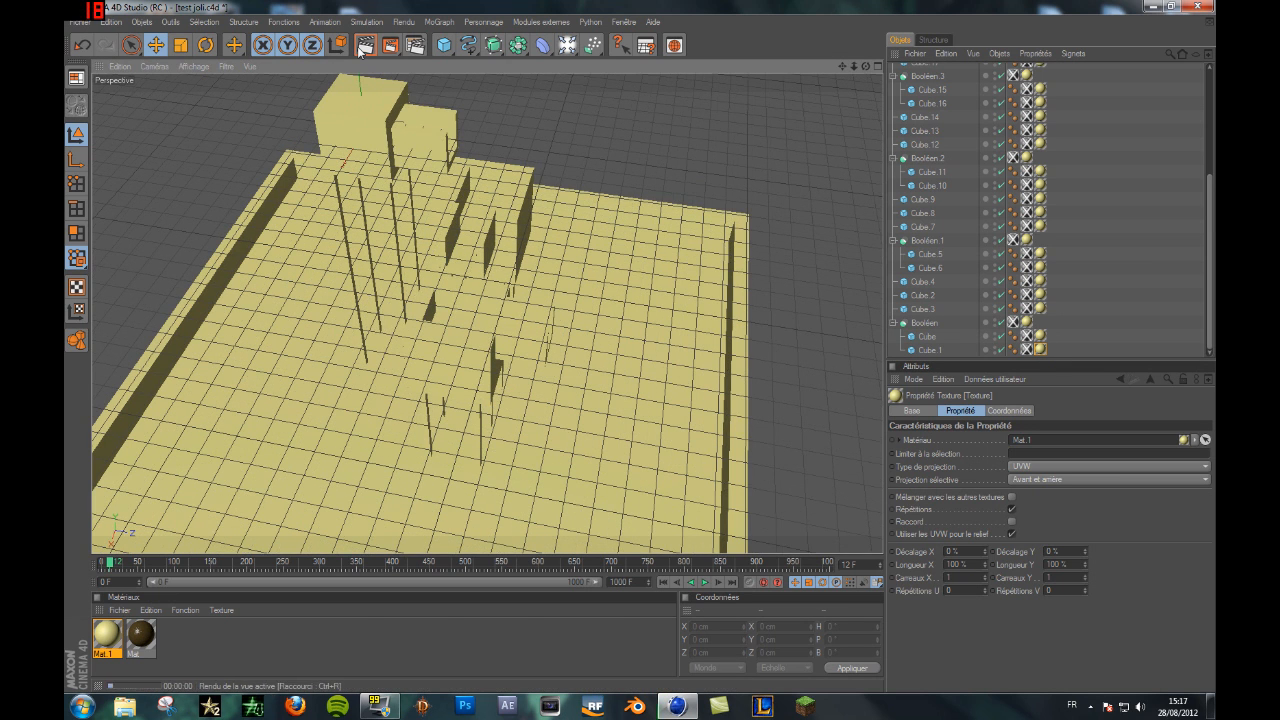
Step: Add an Omni light beside the towers at about X 1604, Y 709, Z 1845 cm and render the view
scroll(630, 265, down, 4)
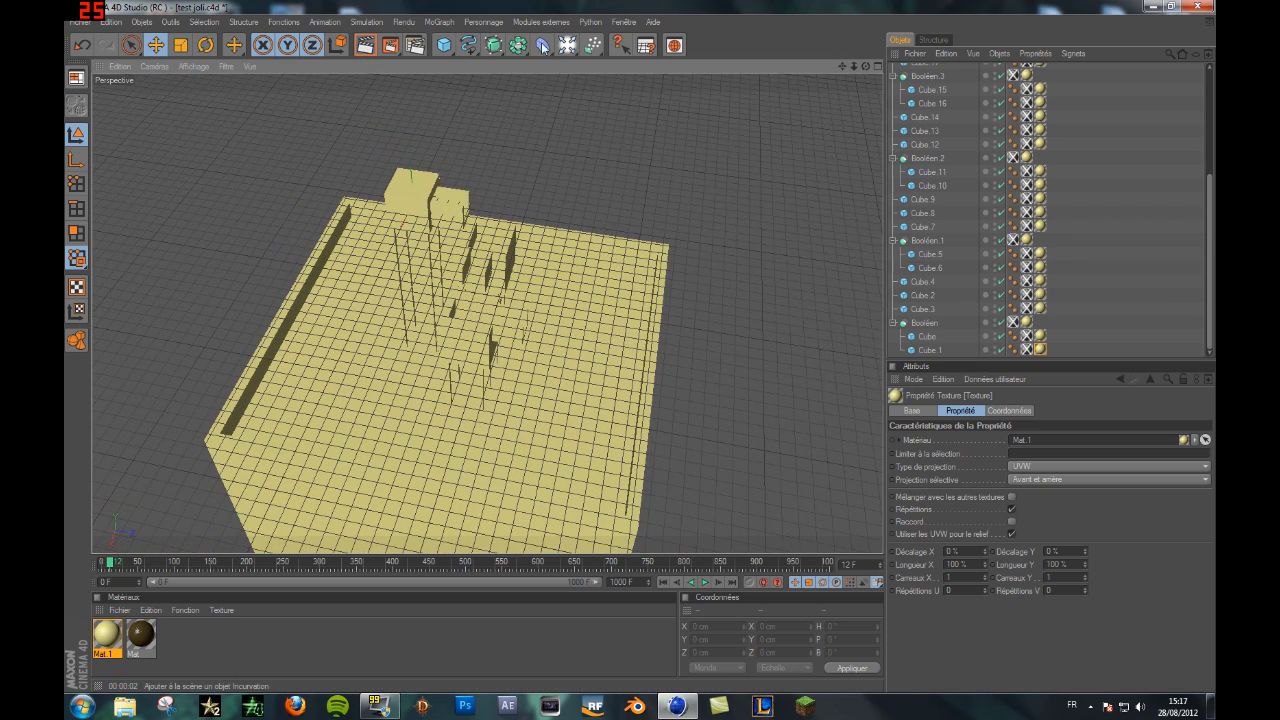
drag(543, 47, 608, 56)
drag(413, 179, 410, 85)
drag(400, 135, 613, 200)
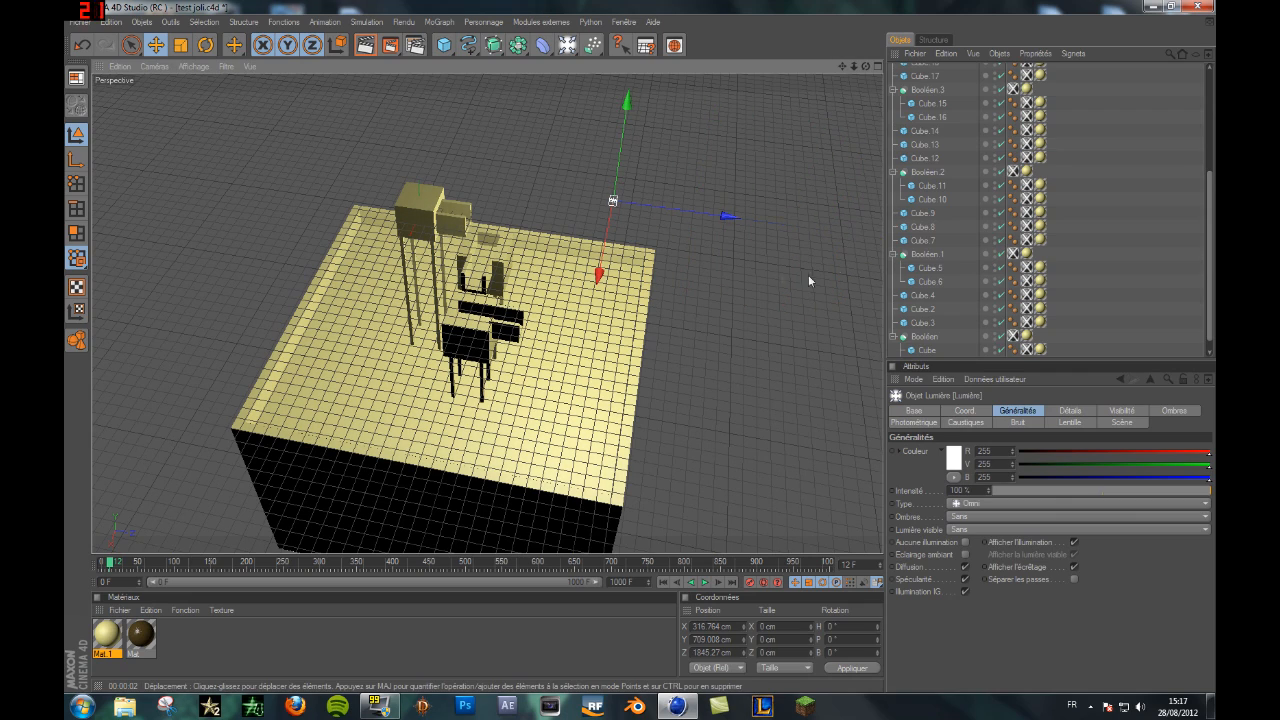
drag(609, 258, 577, 388)
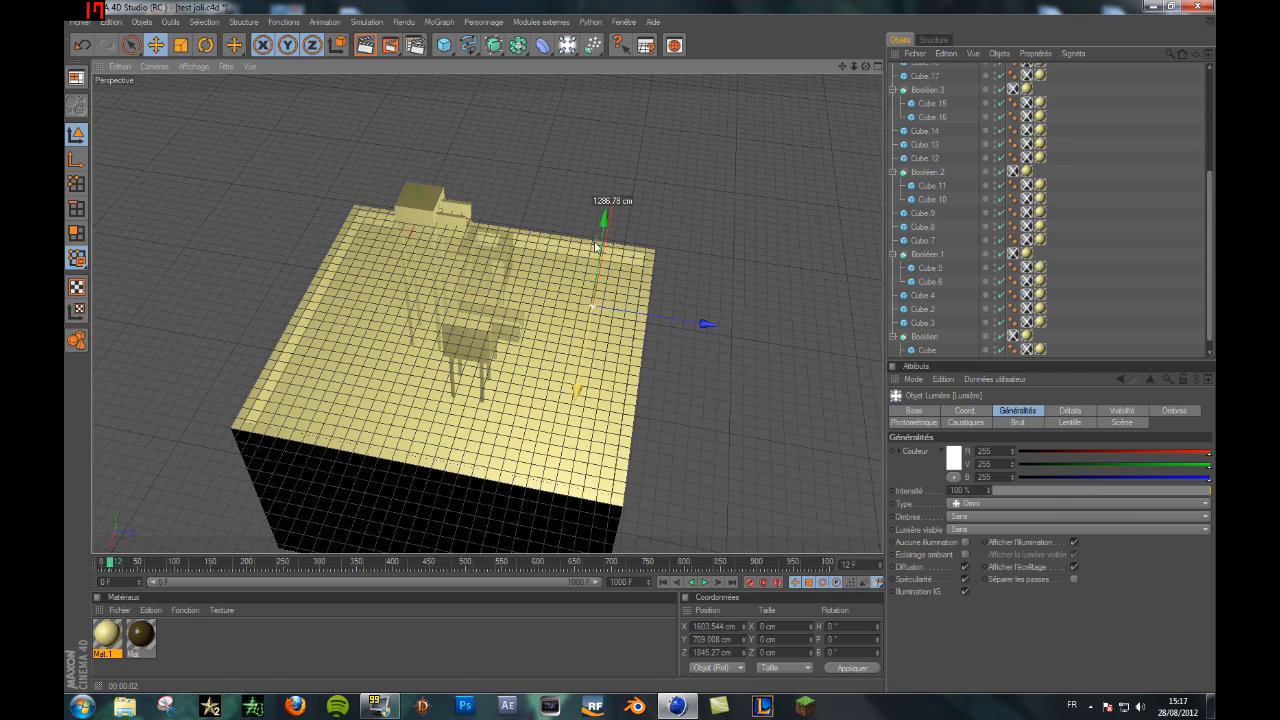
scroll(605, 188, up, 8)
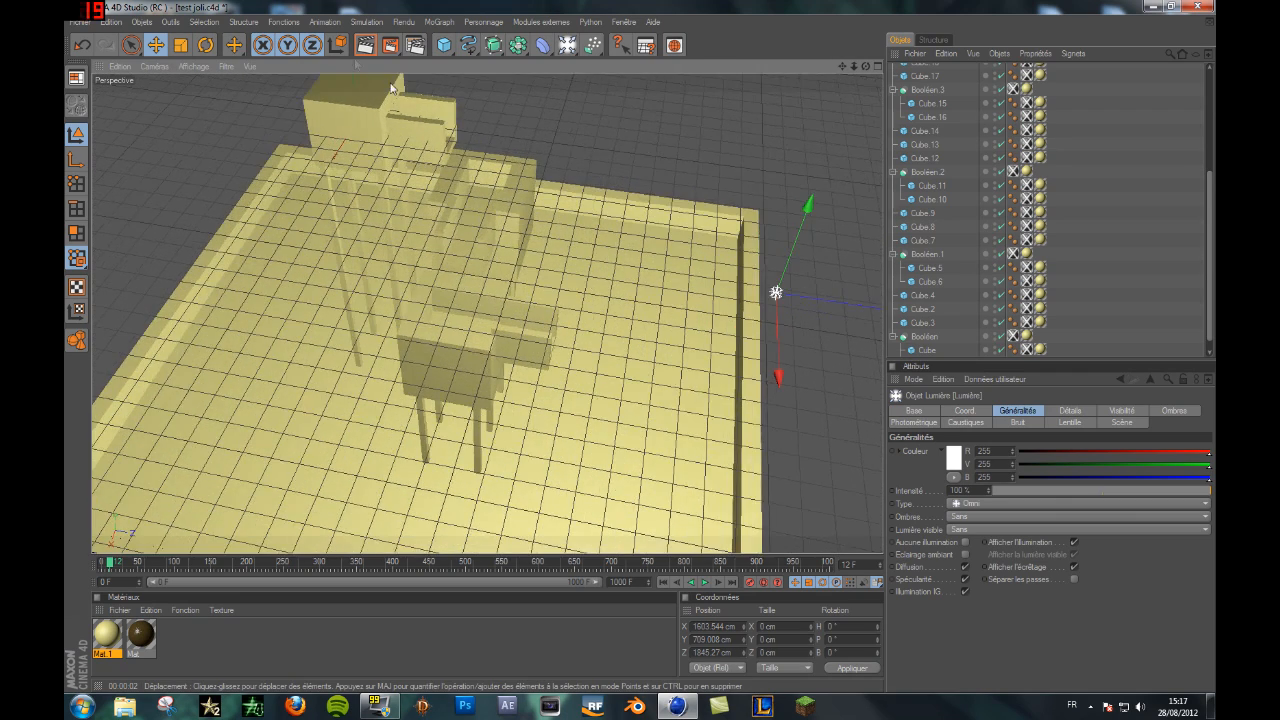
click(360, 49)
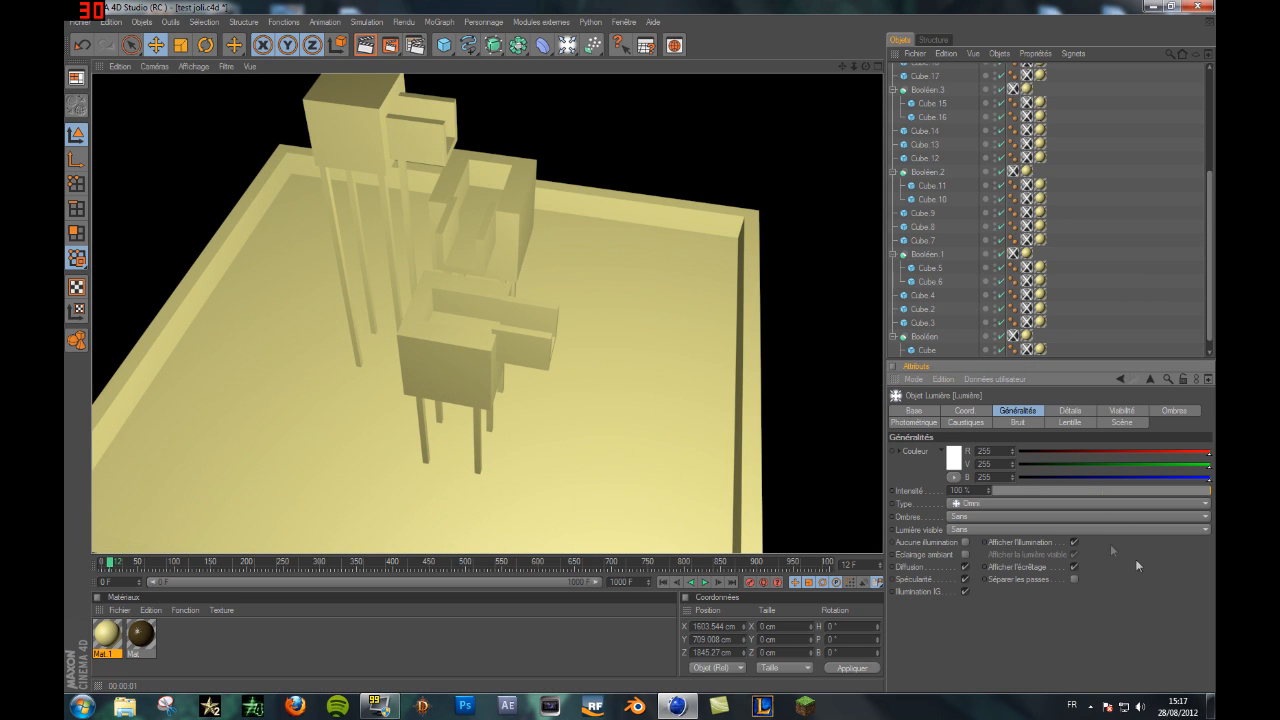
Step: Add a Ciel object and create a light blue material with colour R 166, V 228, B 255
drag(567, 45, 642, 158)
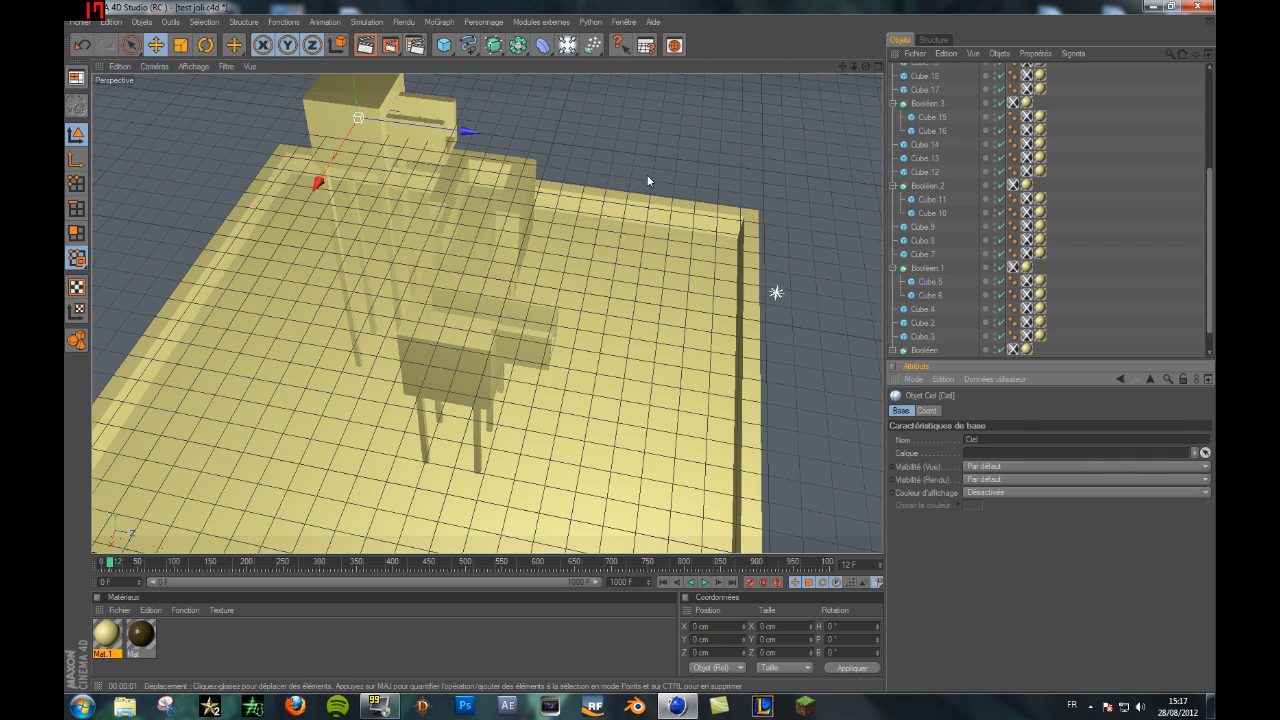
double_click(331, 610)
double_click(107, 635)
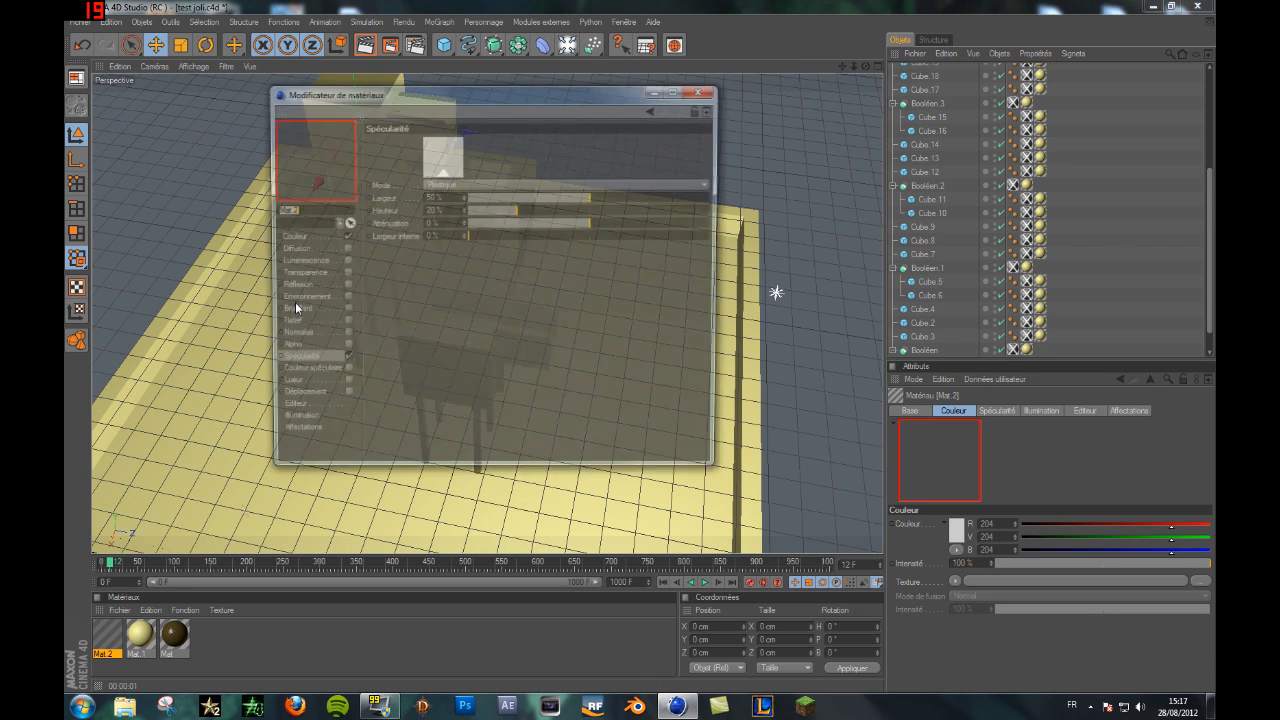
click(317, 238)
click(431, 153)
drag(456, 102, 465, 104)
click(427, 113)
click(381, 108)
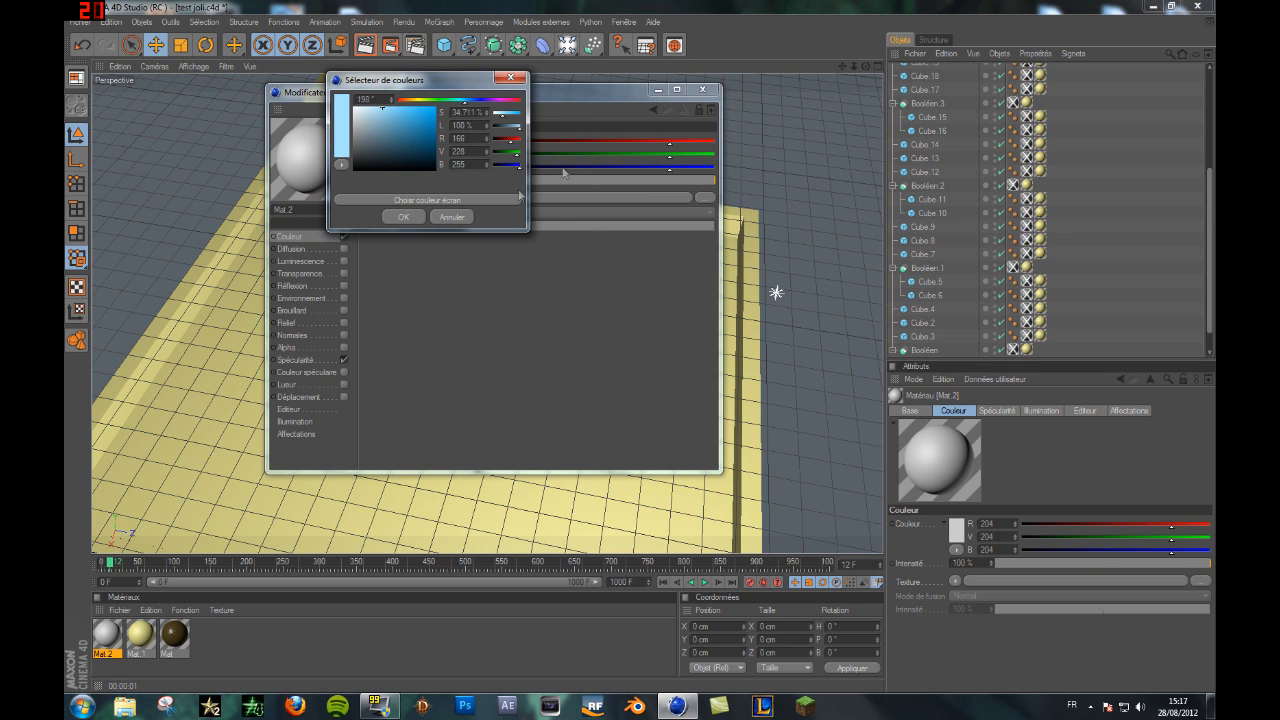
click(398, 217)
click(702, 89)
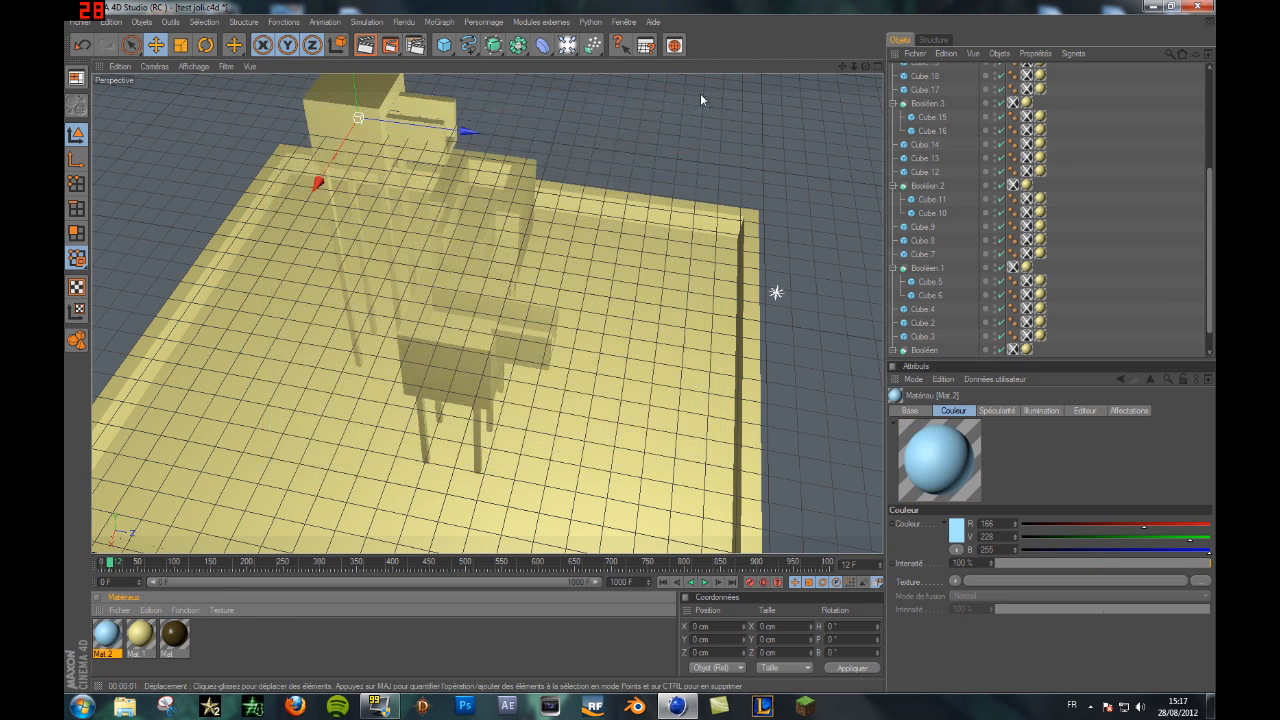
Step: Apply the light blue material to the Ciel object and render the active view
scroll(600, 370, up, 2)
drag(1210, 211, 1208, 110)
scroll(745, 307, down, 3)
drag(106, 643, 918, 71)
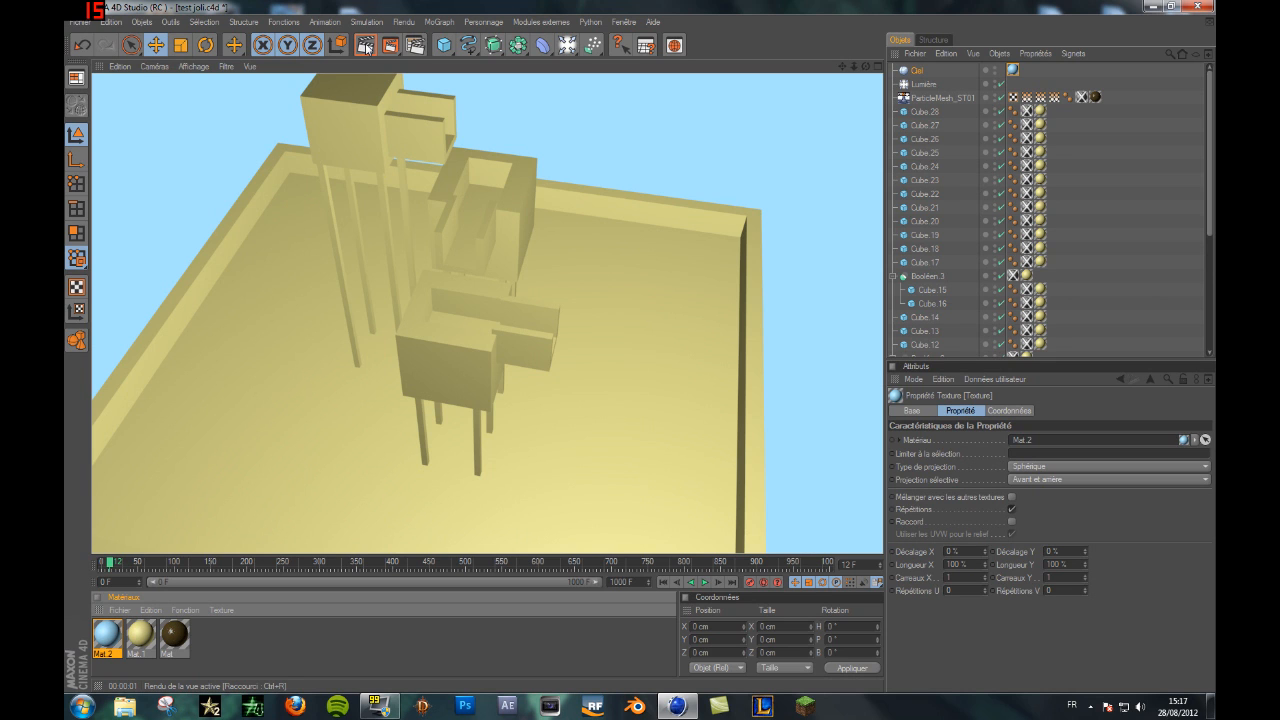
click(414, 44)
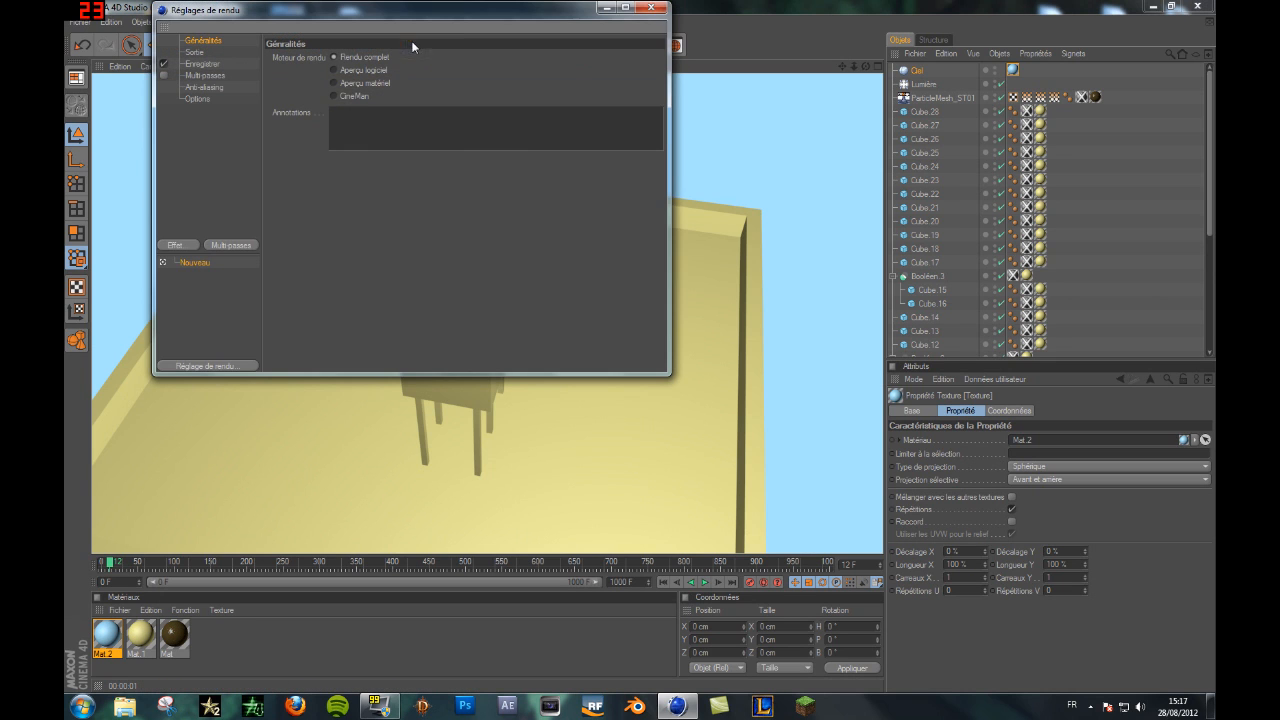
click(652, 8)
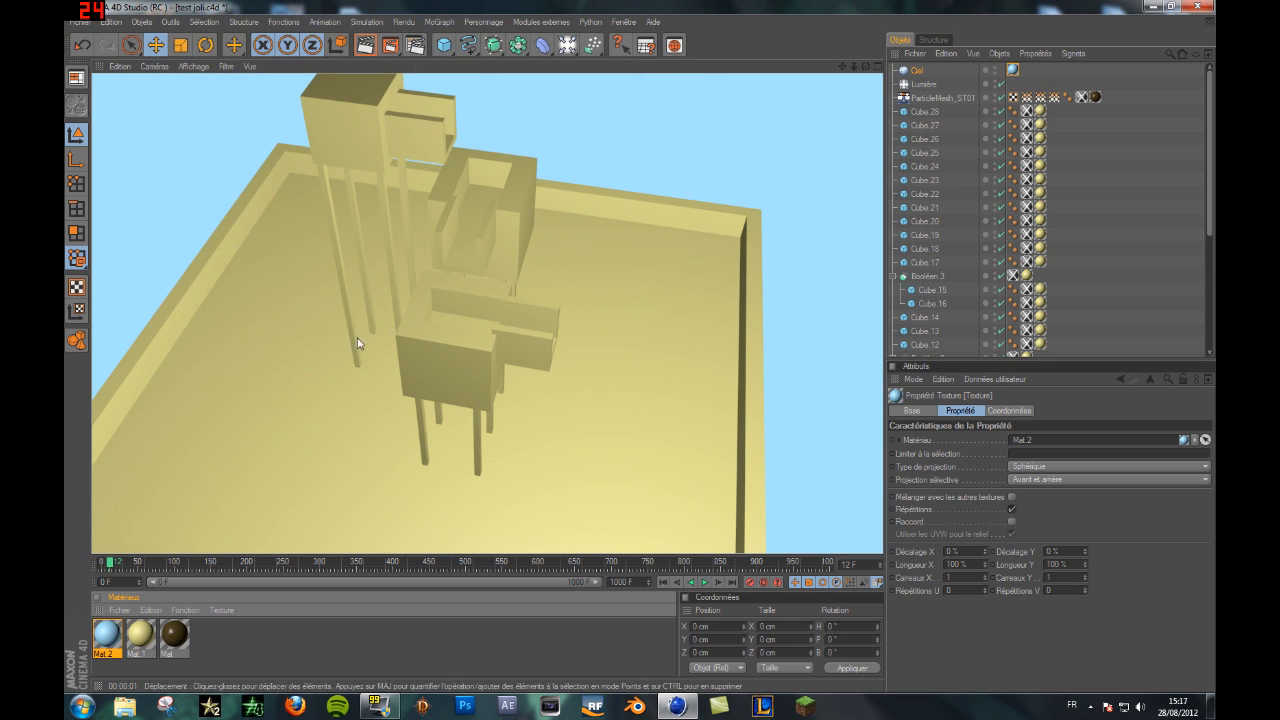
Step: Rewind the timeline to frame 0 and set the render output to HDV/HDTV 720 29.97 with Toutes les images
drag(108, 565, 64, 568)
click(406, 23)
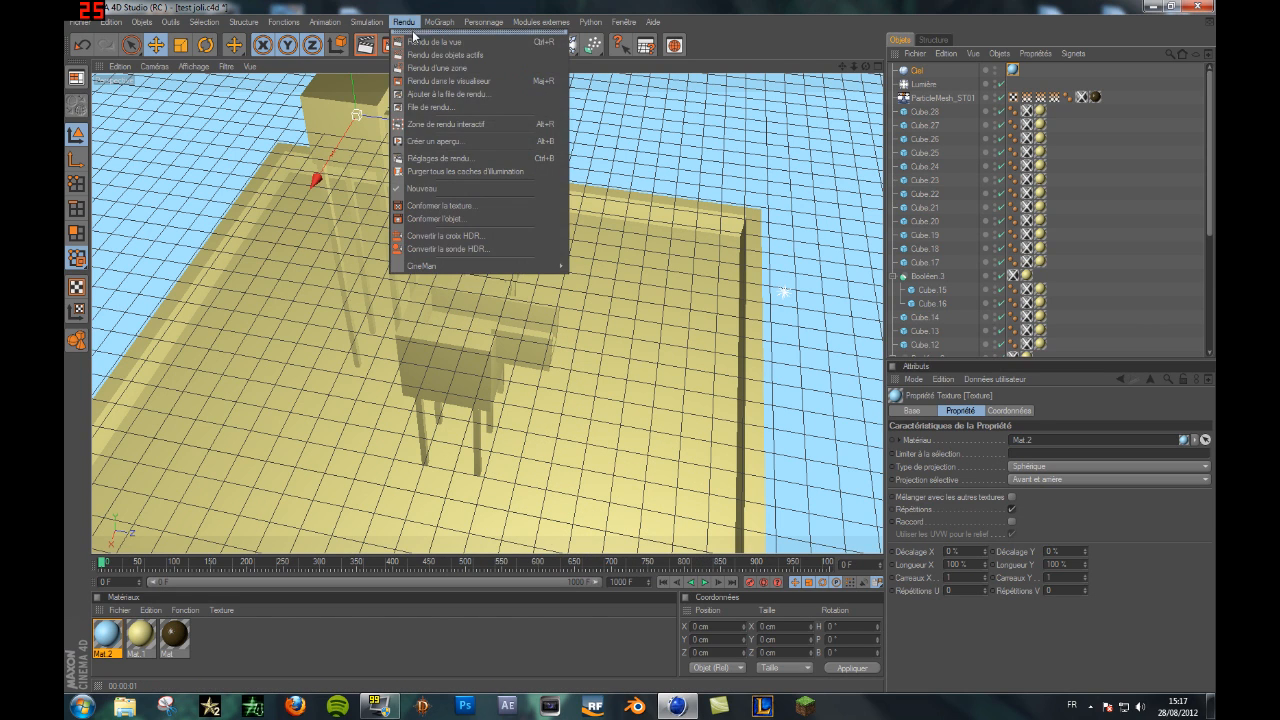
click(408, 24)
click(414, 49)
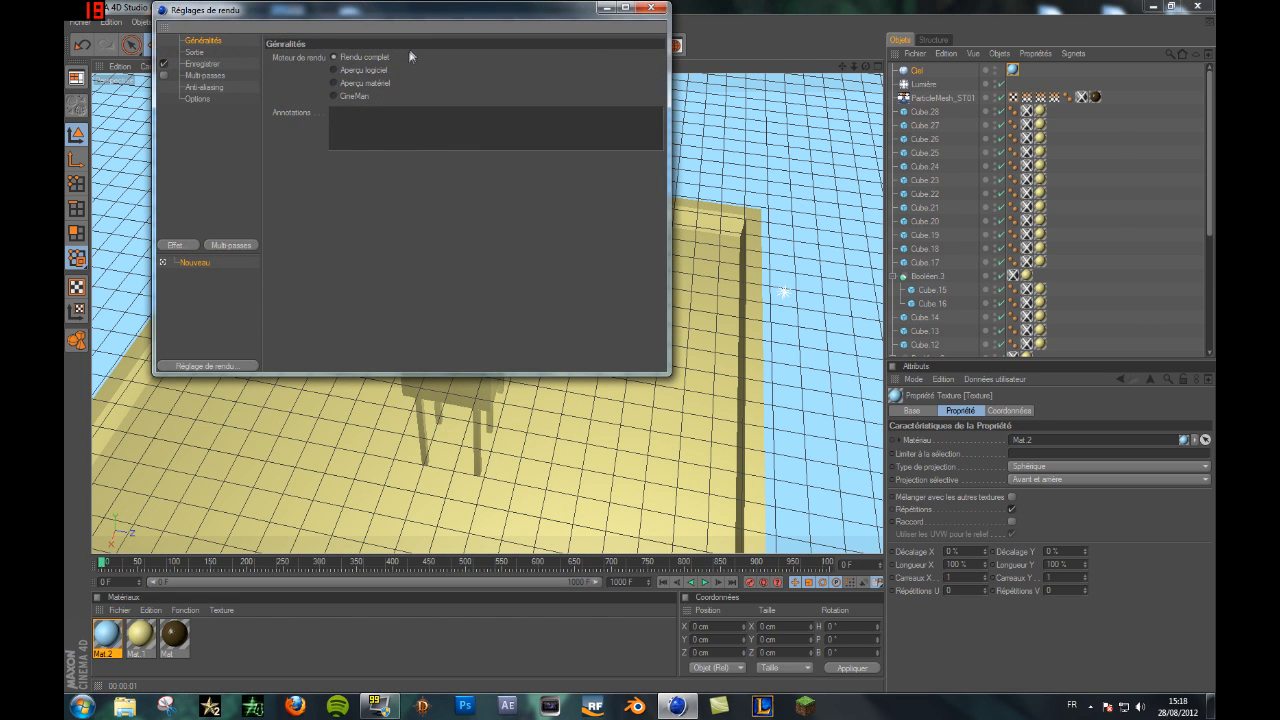
click(195, 52)
click(279, 58)
mouse_move(303, 97)
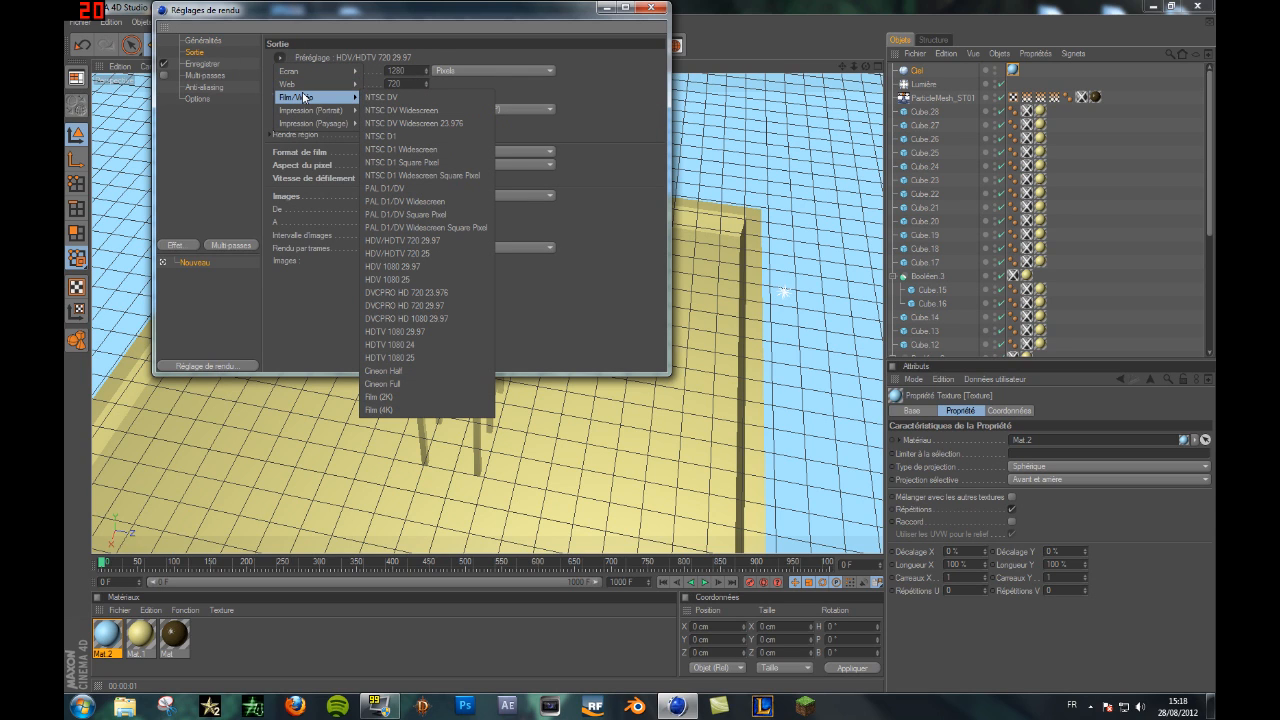
click(432, 244)
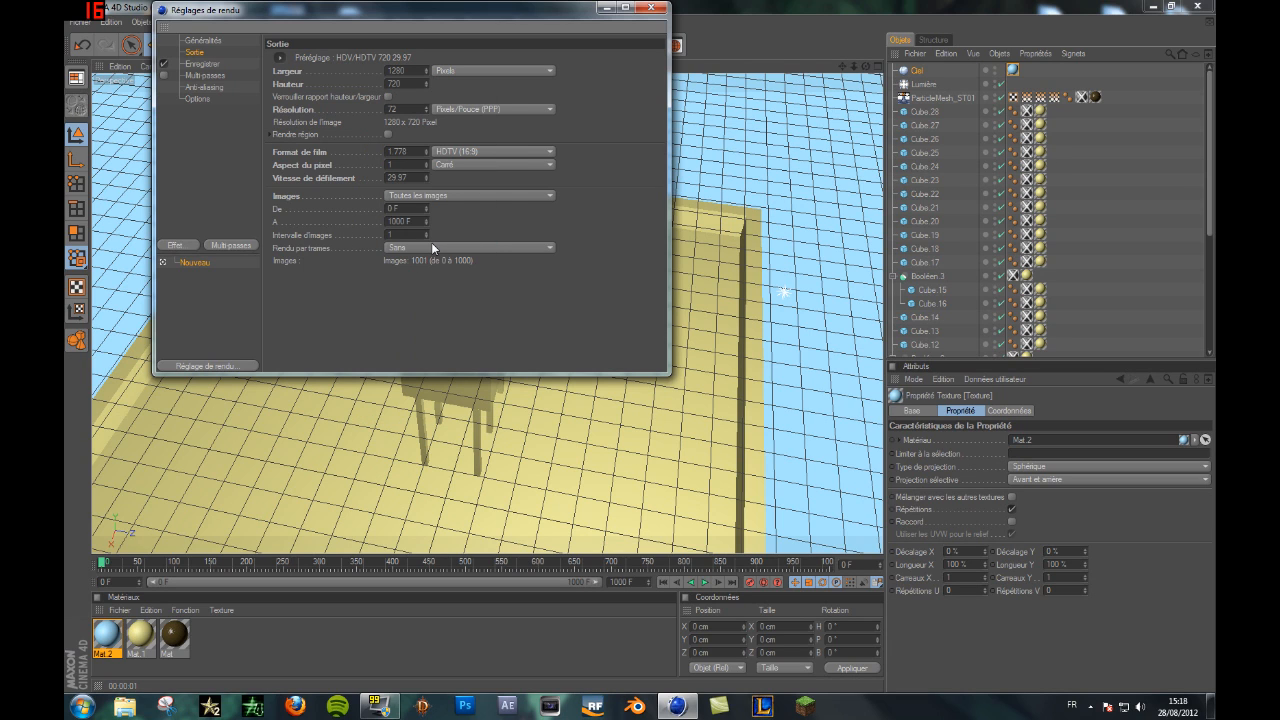
click(415, 197)
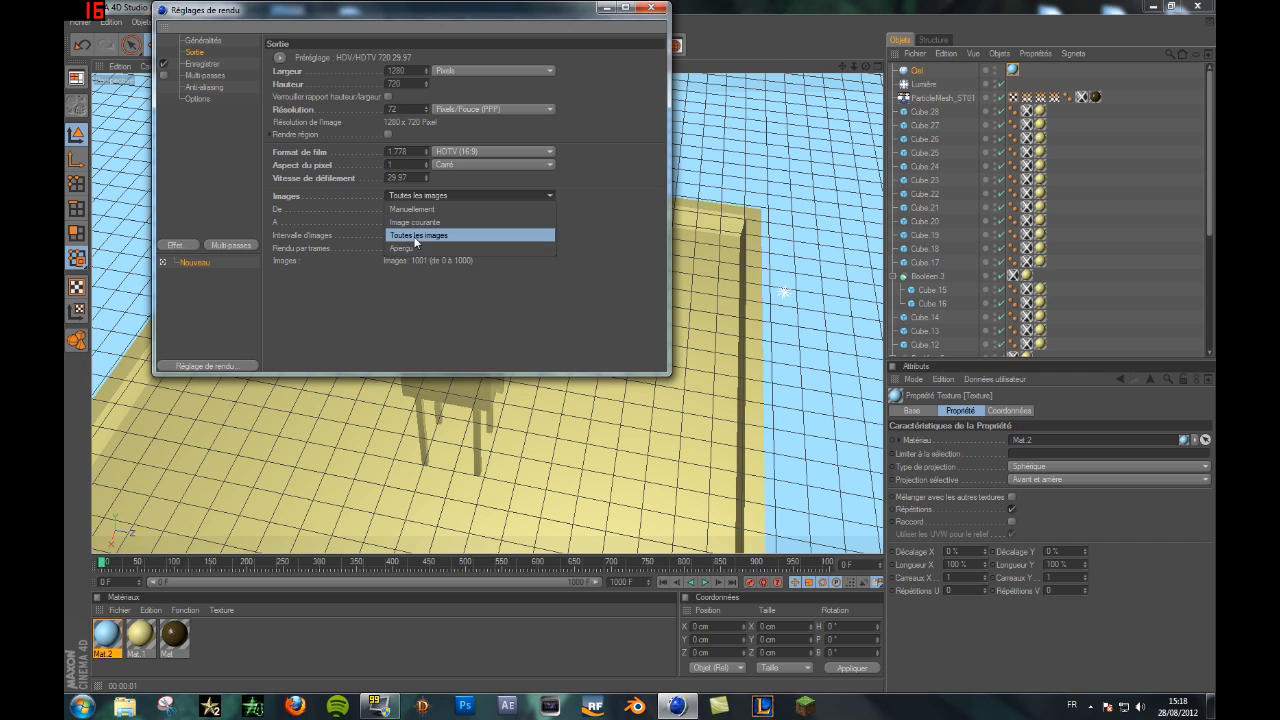
click(415, 236)
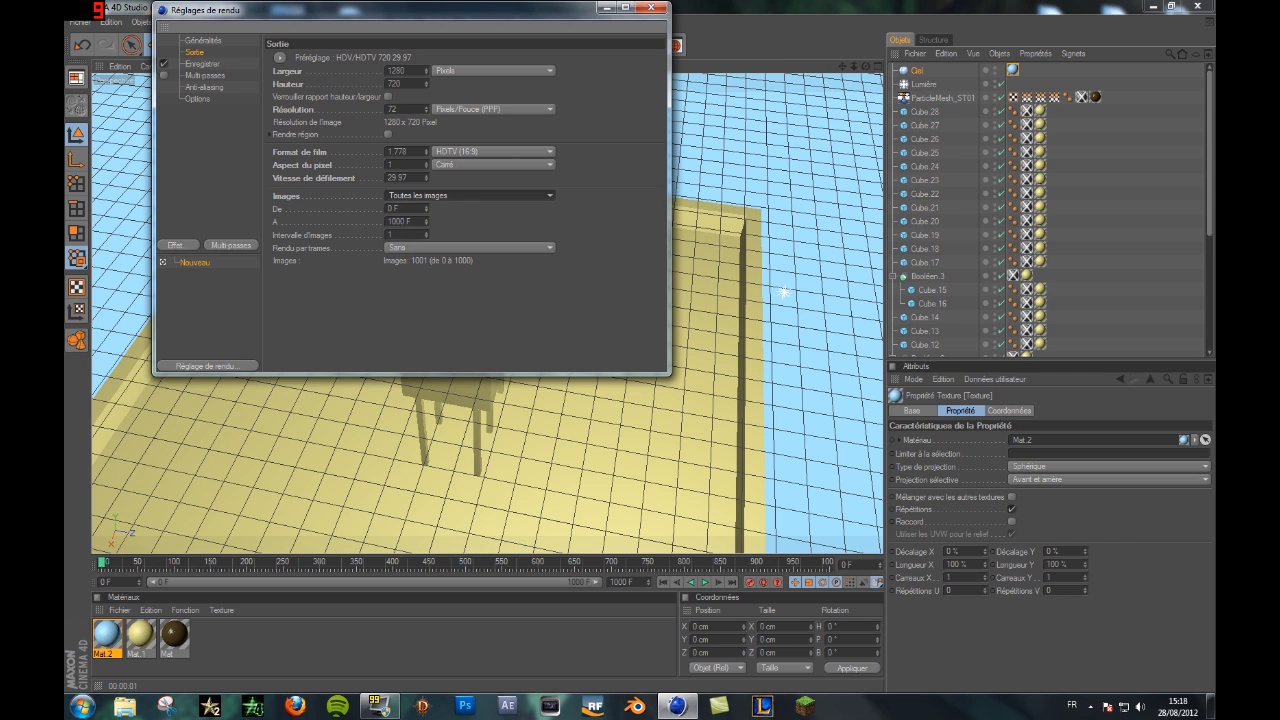
Step: Set the render save path to D:\Films\Vidéos, Images, Saves\VidéosTutoriel and the anti-aliasing to Au mieux
click(205, 64)
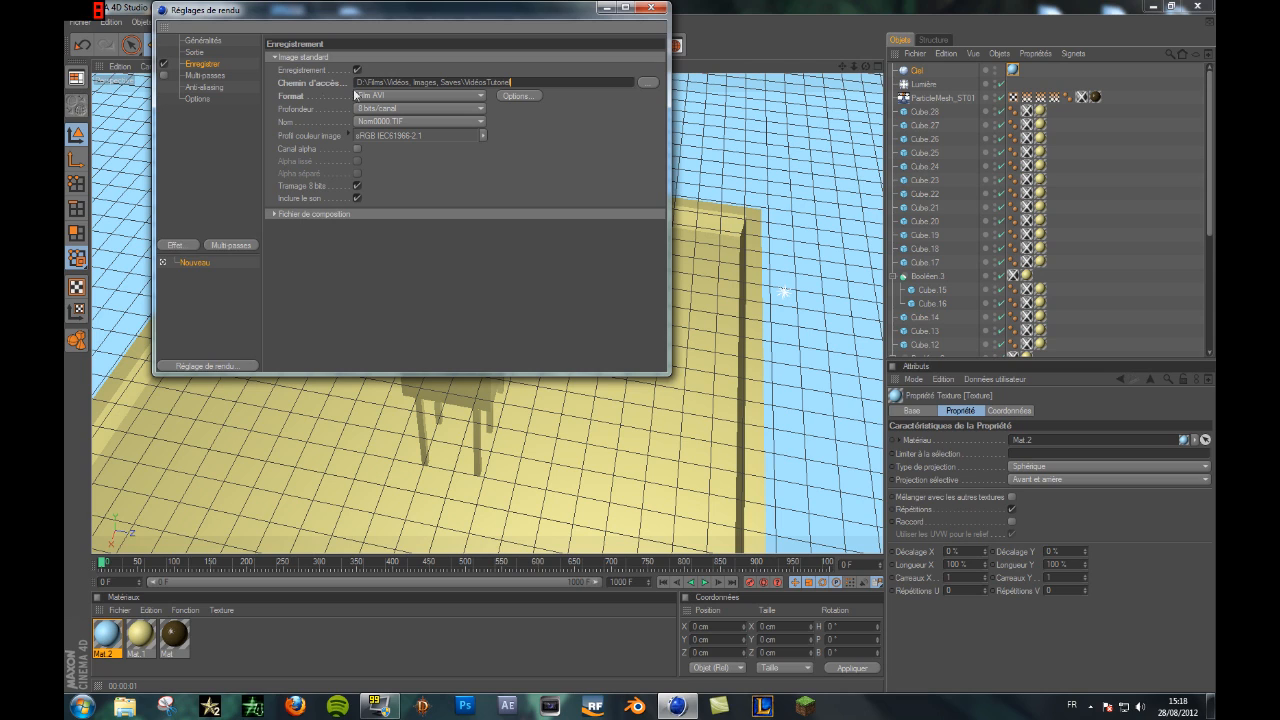
click(212, 76)
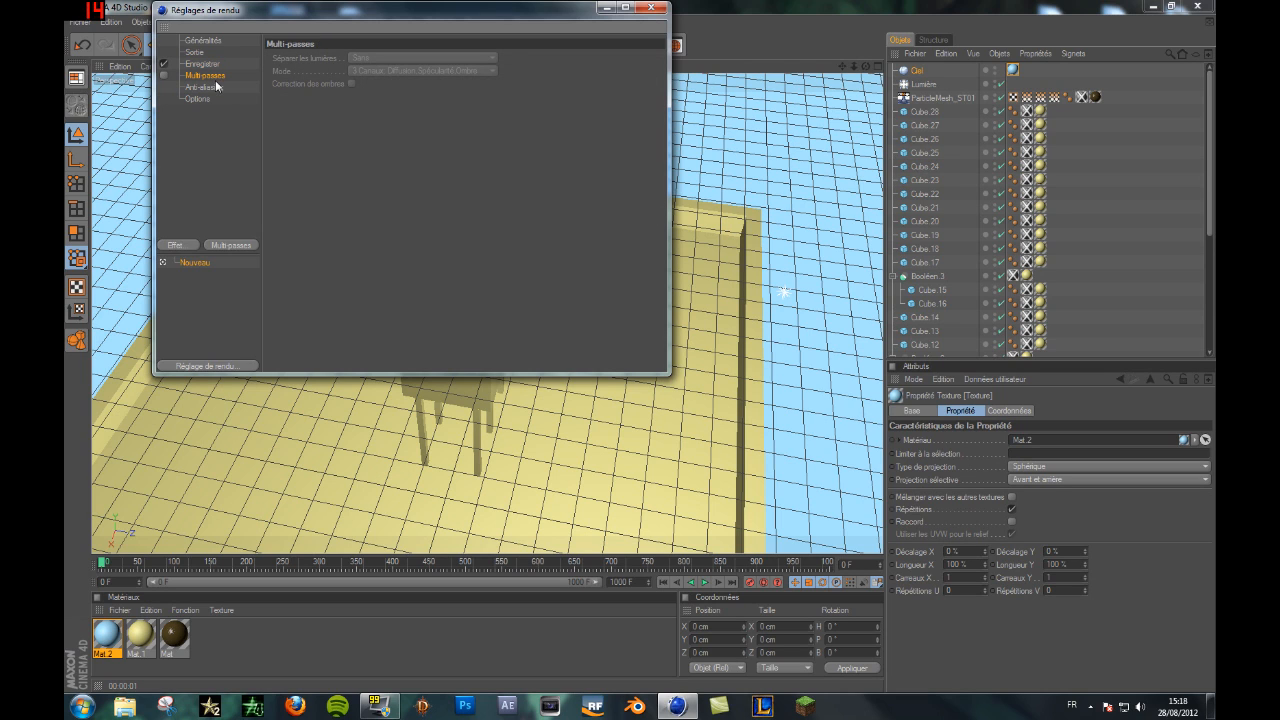
click(214, 87)
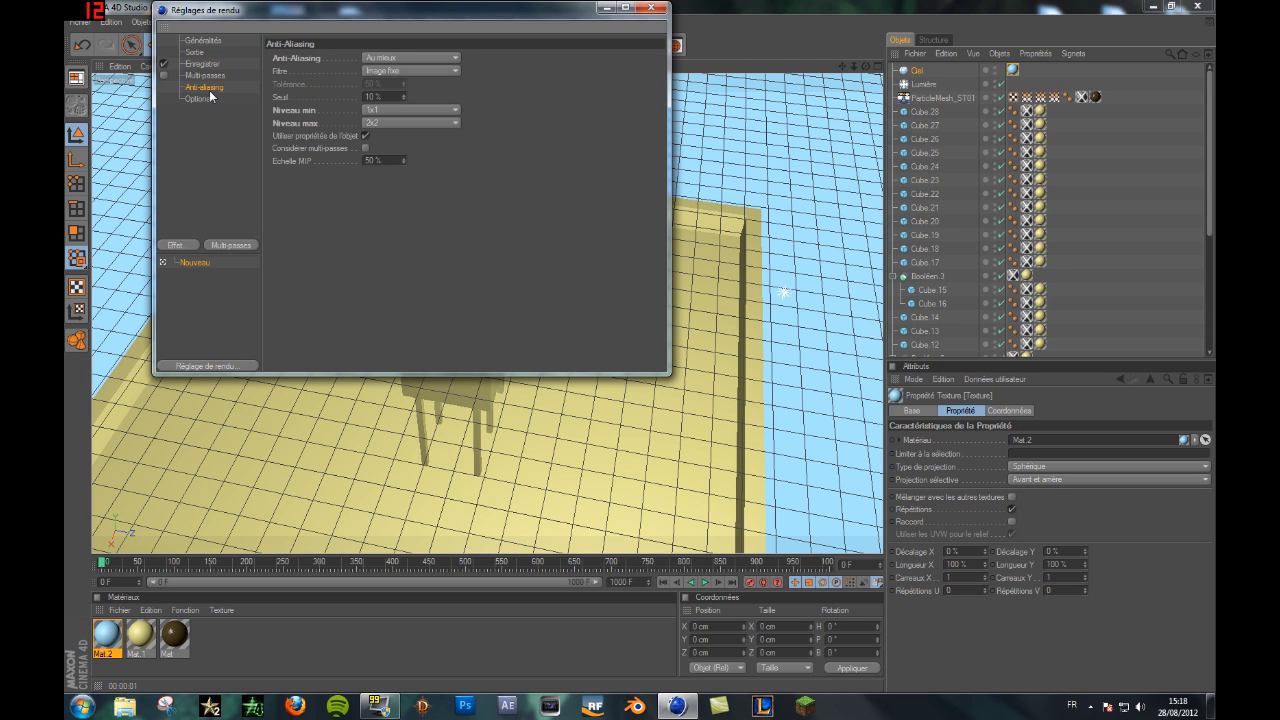
click(401, 60)
click(405, 99)
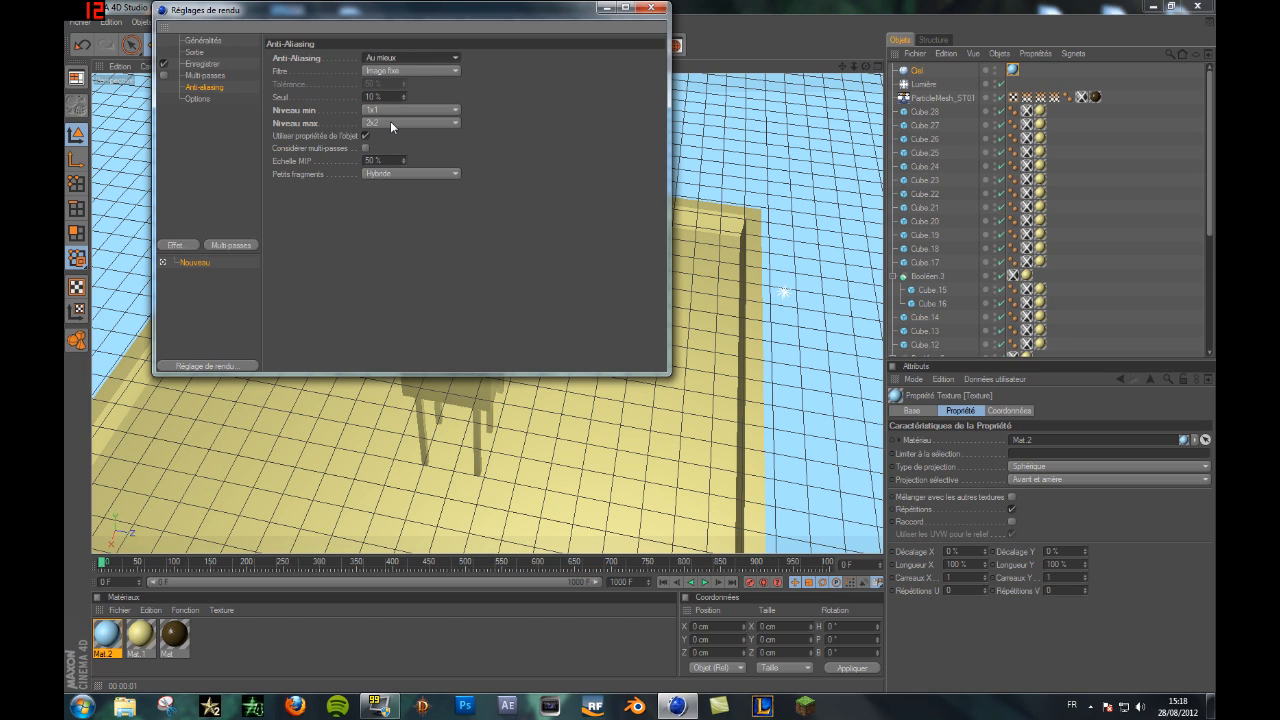
Step: Set the saved render's format to Film AVI, review the remaining render options and close the render settings
click(195, 53)
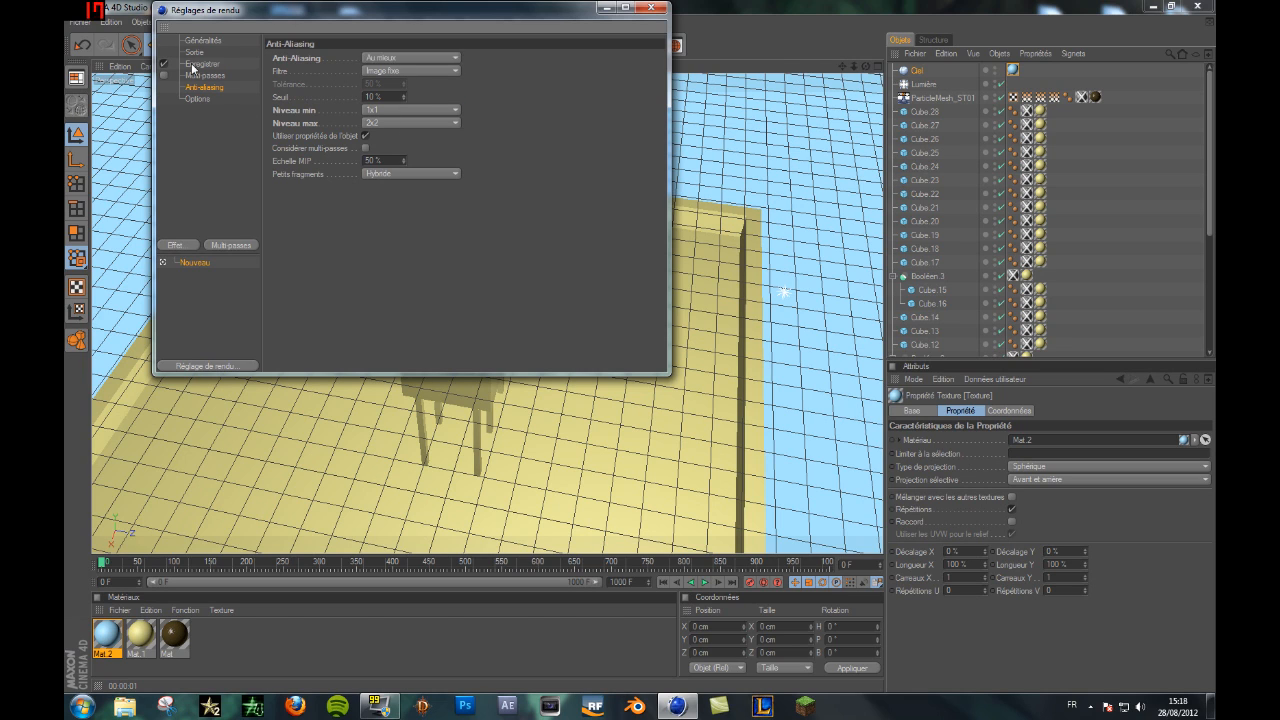
click(204, 62)
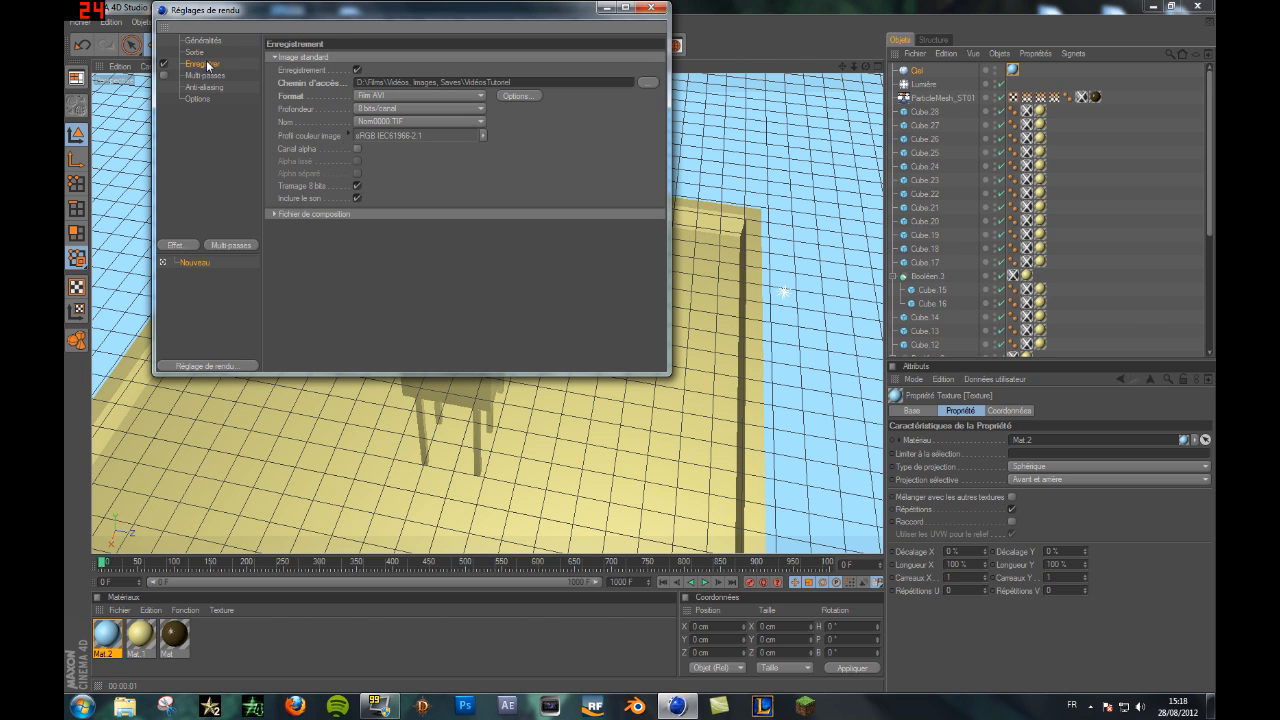
click(434, 97)
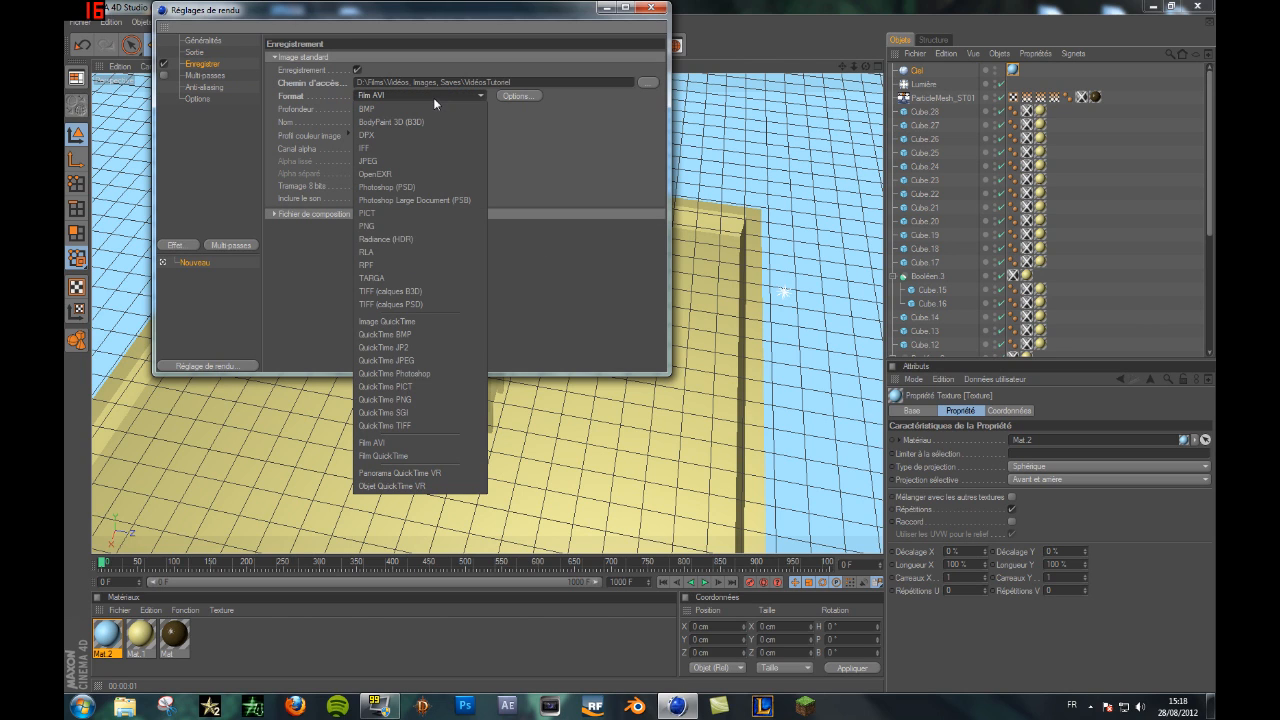
click(394, 442)
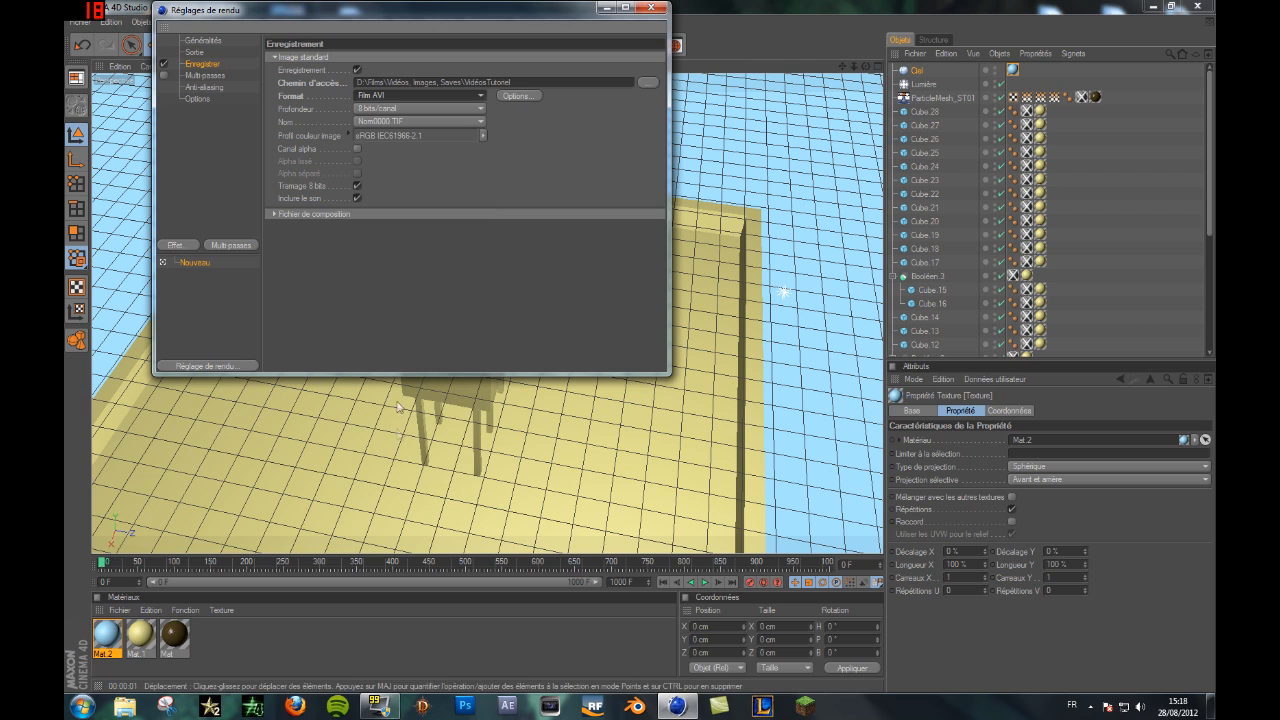
click(200, 98)
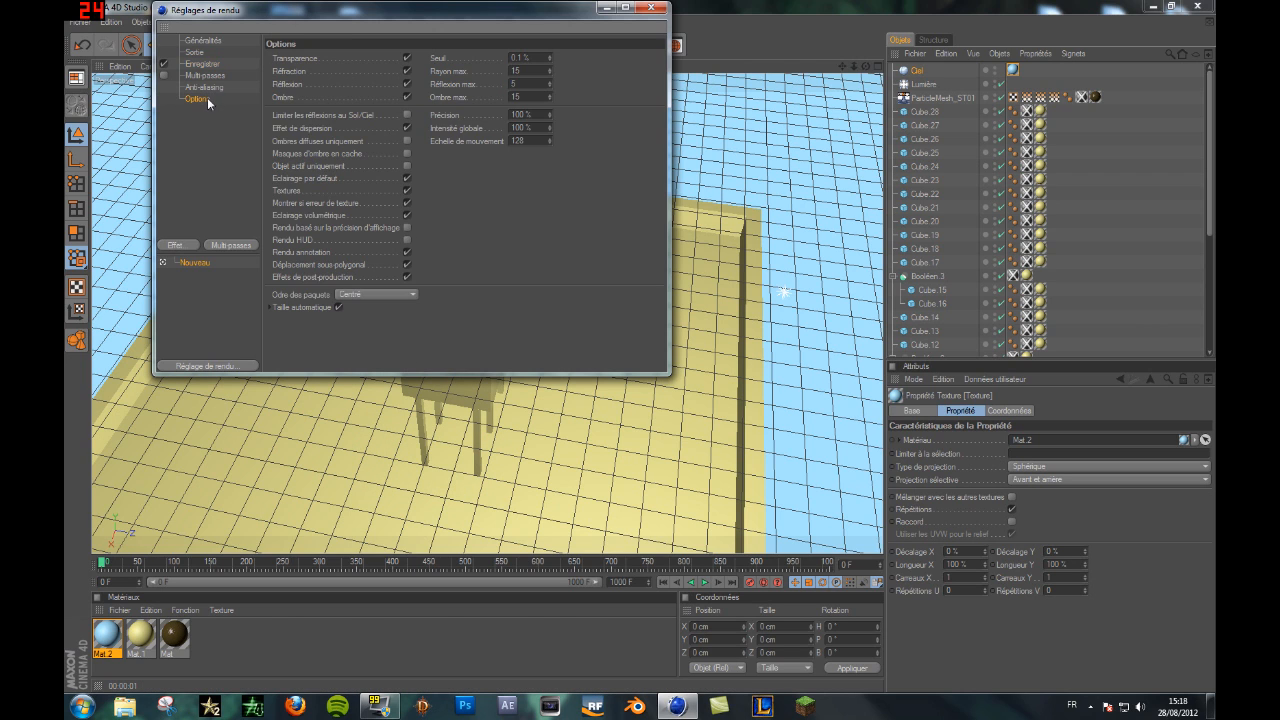
click(207, 87)
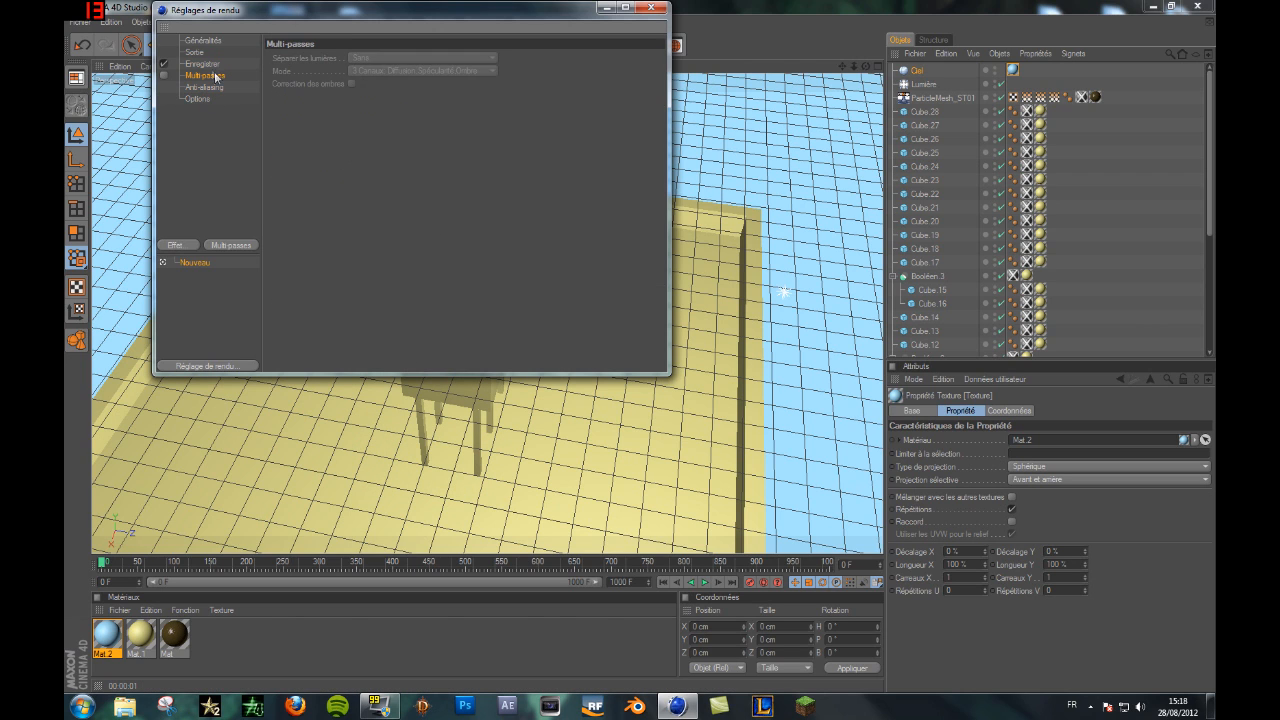
click(212, 63)
click(653, 8)
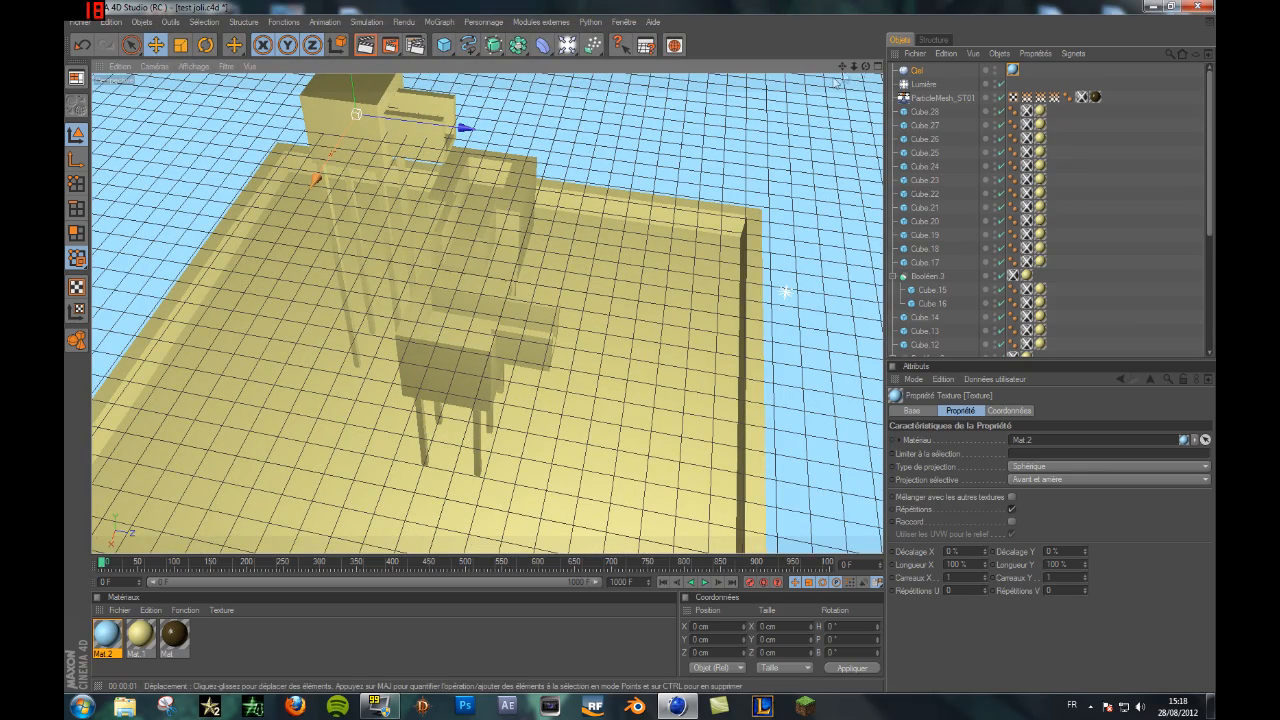
Step: Reframe the perspective view on the cube towers and start rendering the full animation to the Visualiseur
drag(866, 66, 843, 96)
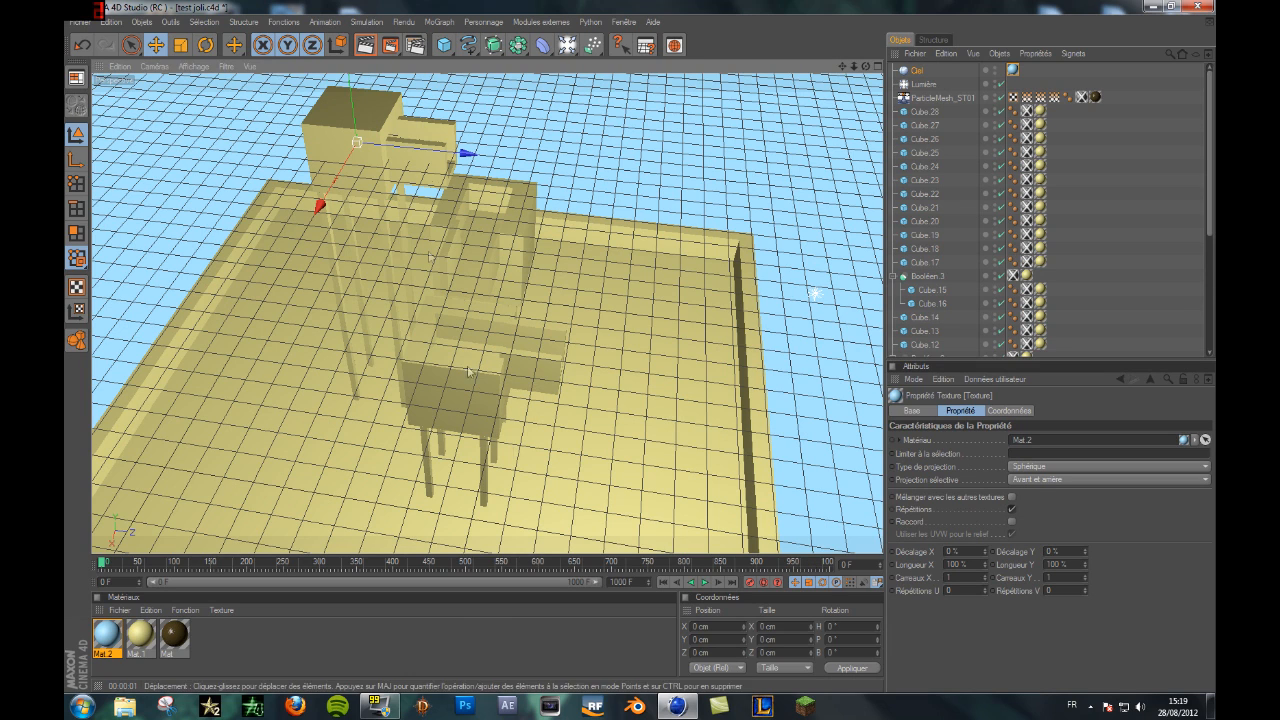
click(390, 45)
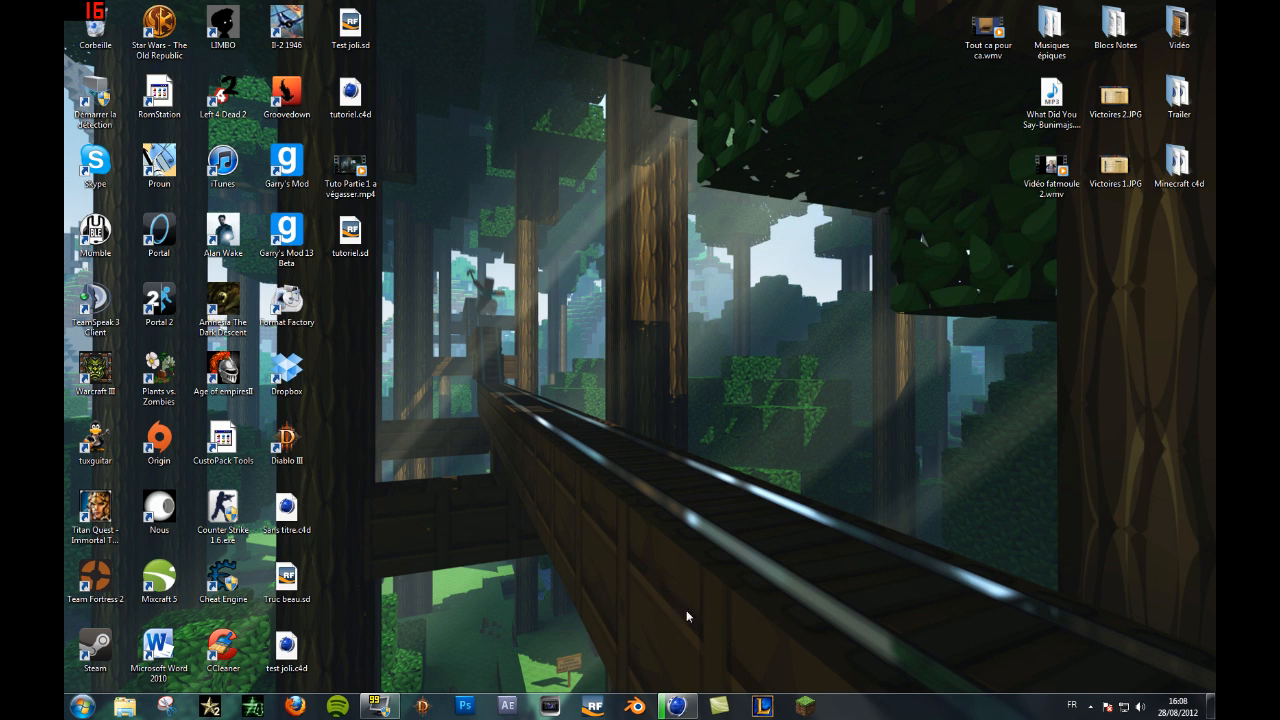
Step: Return to Cinema 4D, stop the running animation render, confirm the stop and close the Visualiseur
click(679, 707)
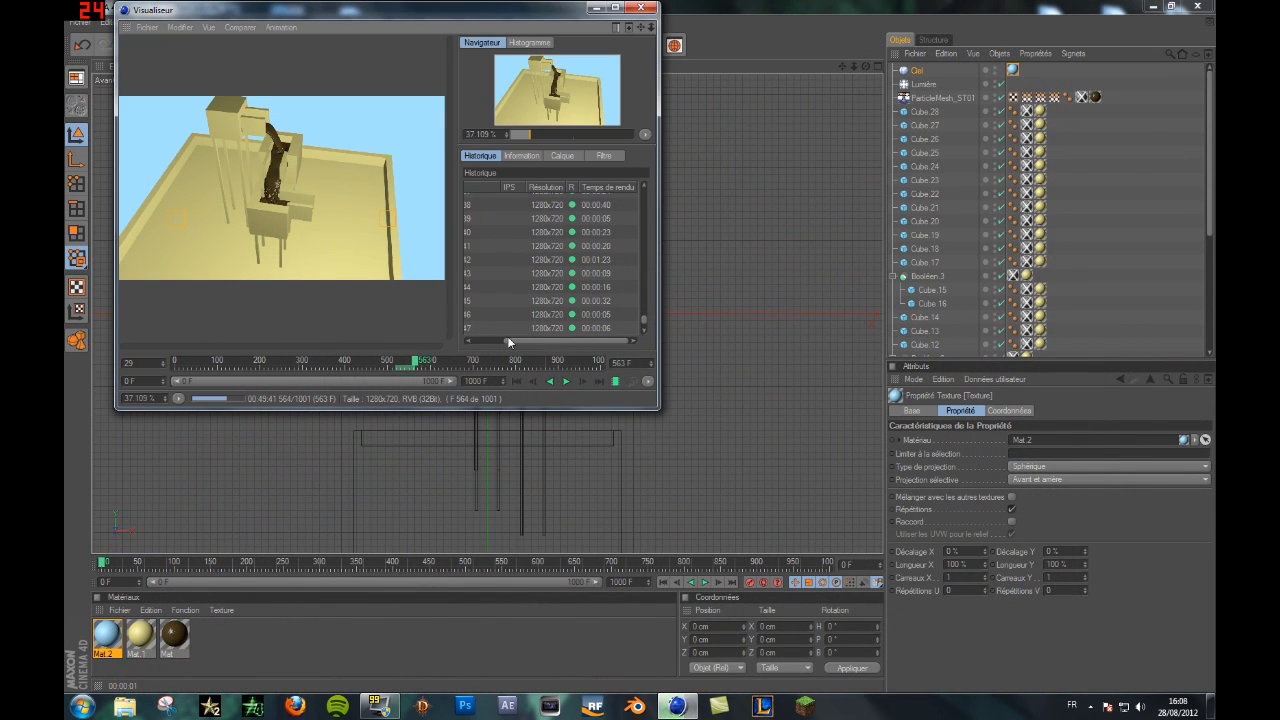
click(153, 28)
click(190, 77)
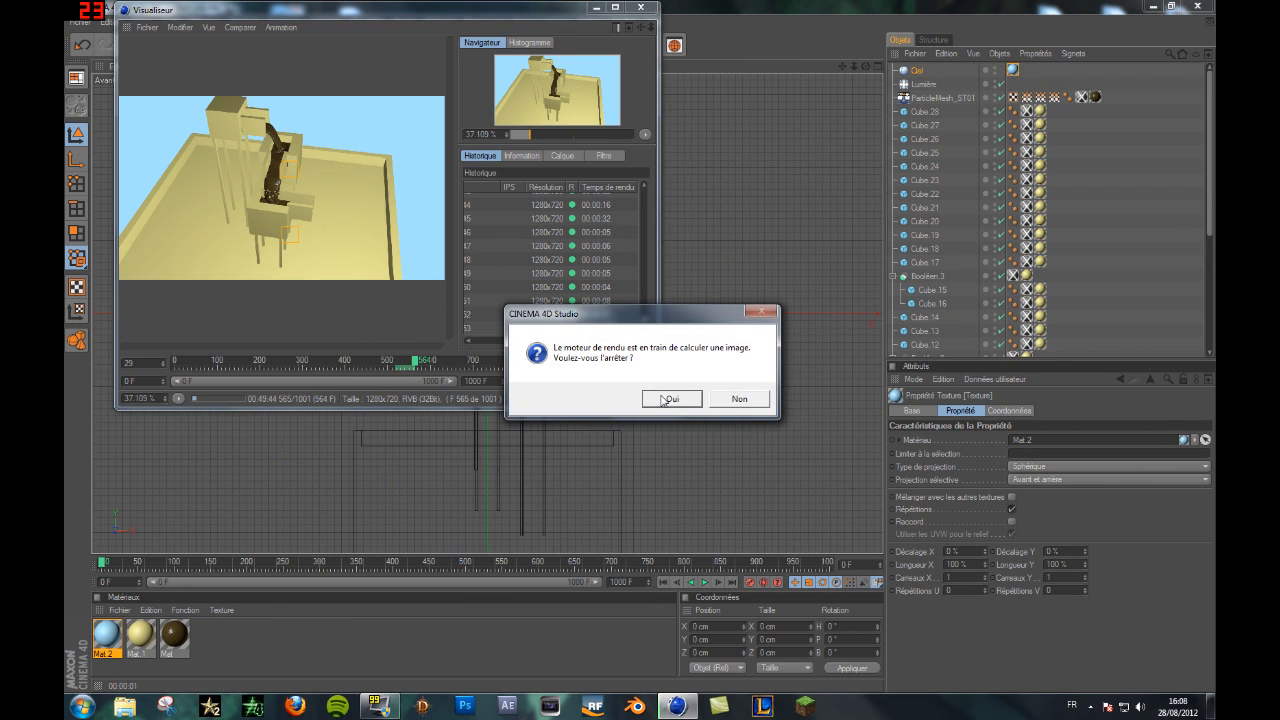
click(667, 399)
drag(591, 366, 657, 365)
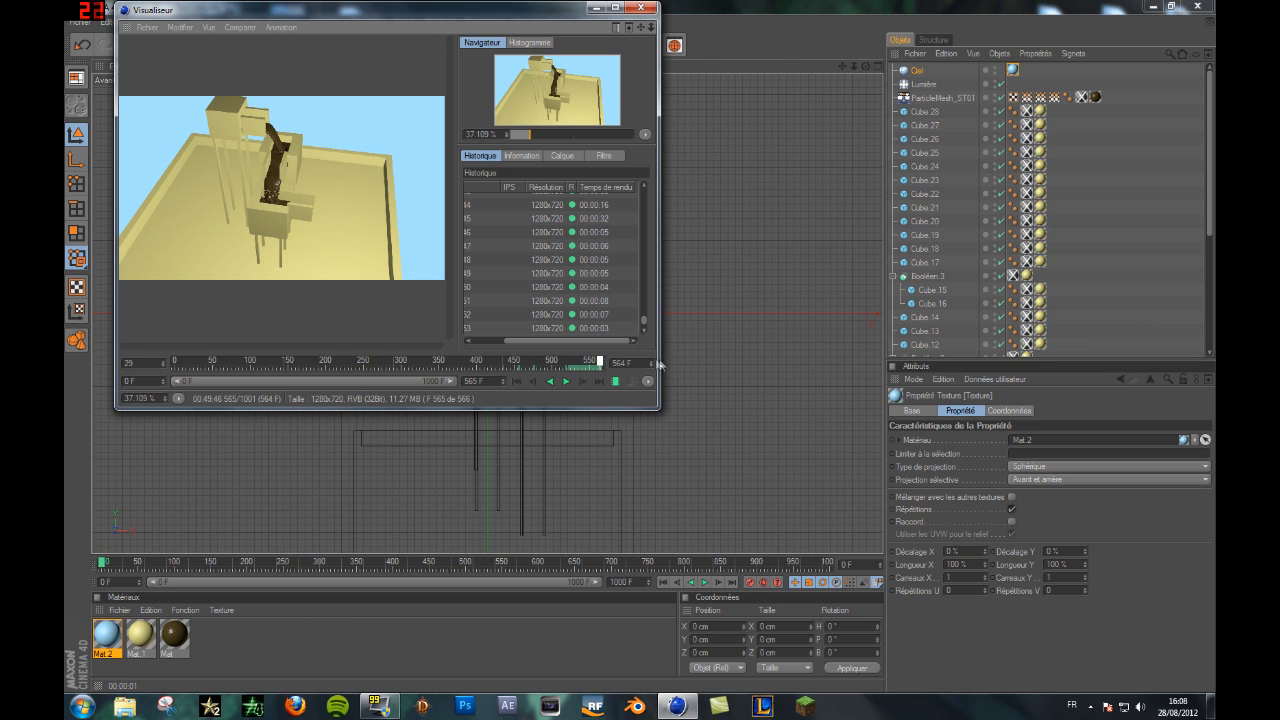
click(640, 8)
Step: Minimise Cinema 4D and open VidéosTutoriel.avi from D:\Films\Vidéos, Images, Saves in File Explorer
click(1143, 5)
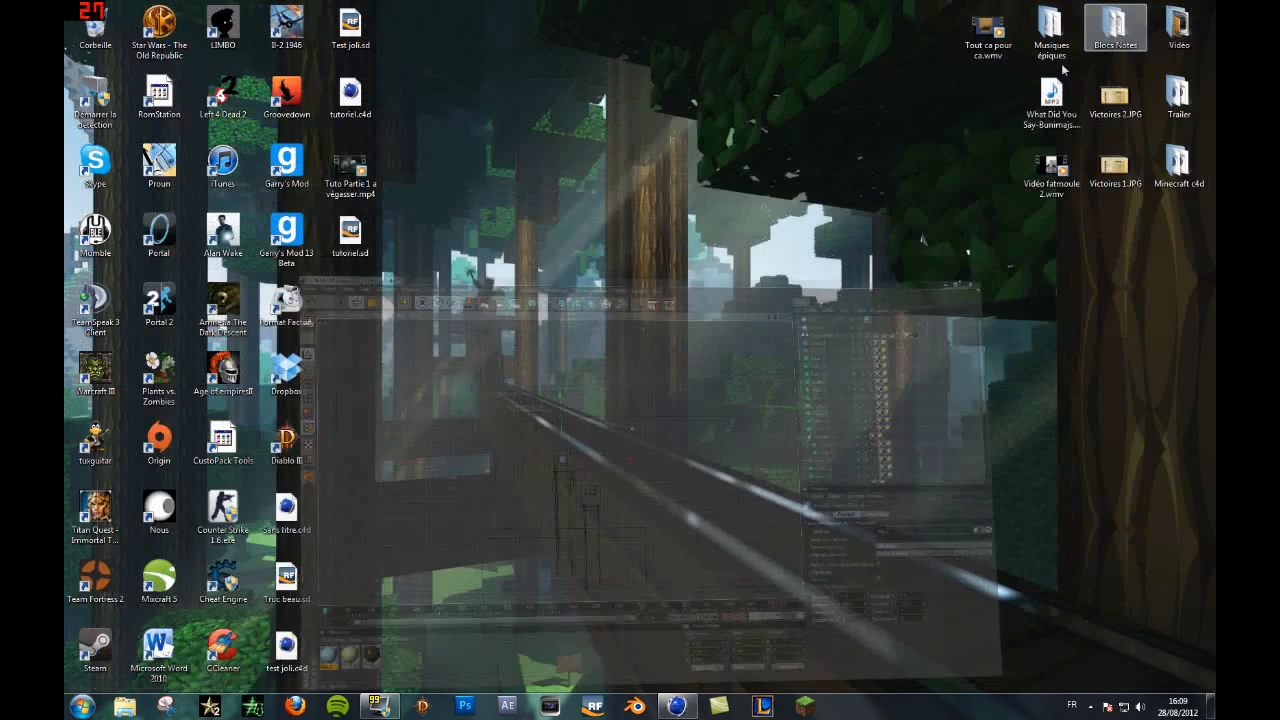
click(125, 707)
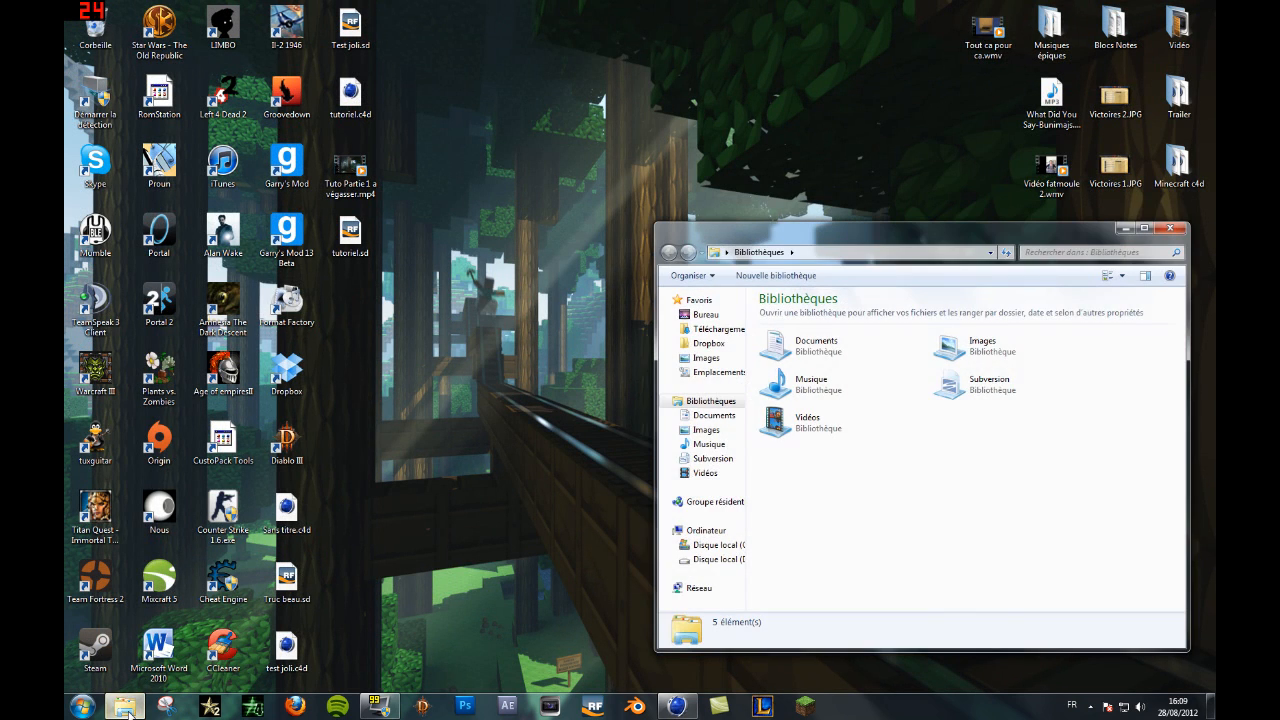
click(716, 559)
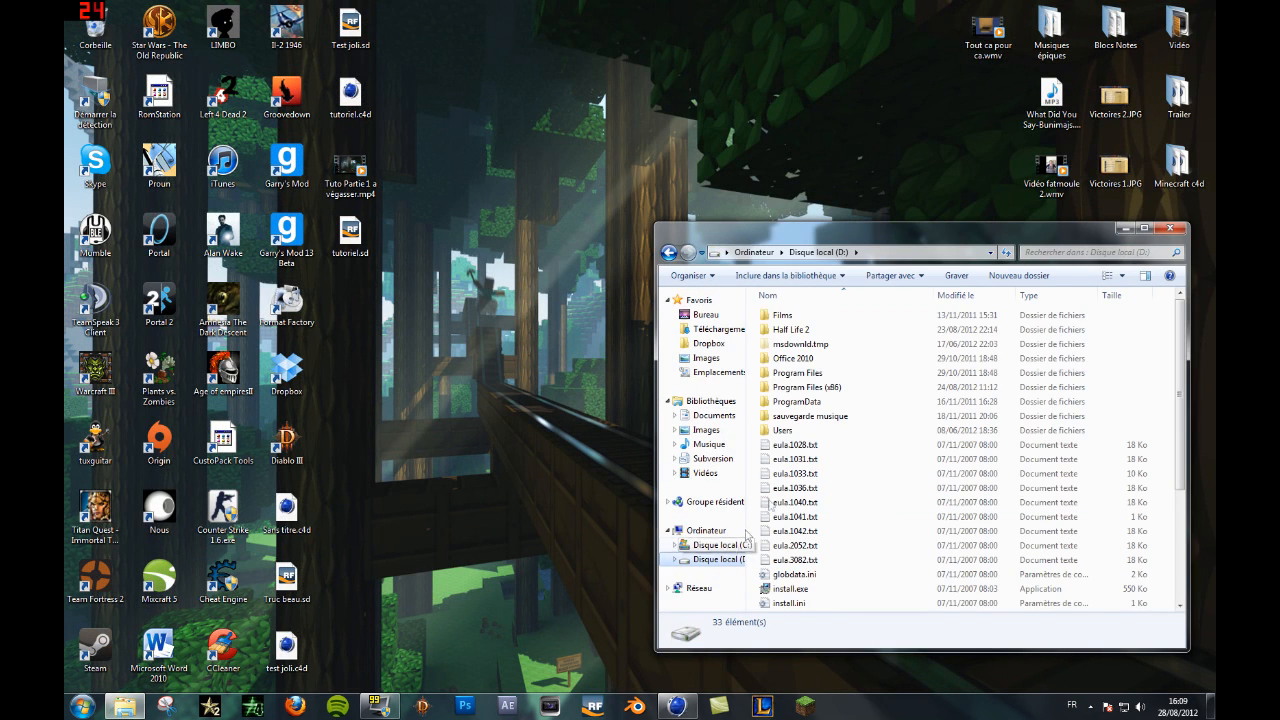
double_click(782, 315)
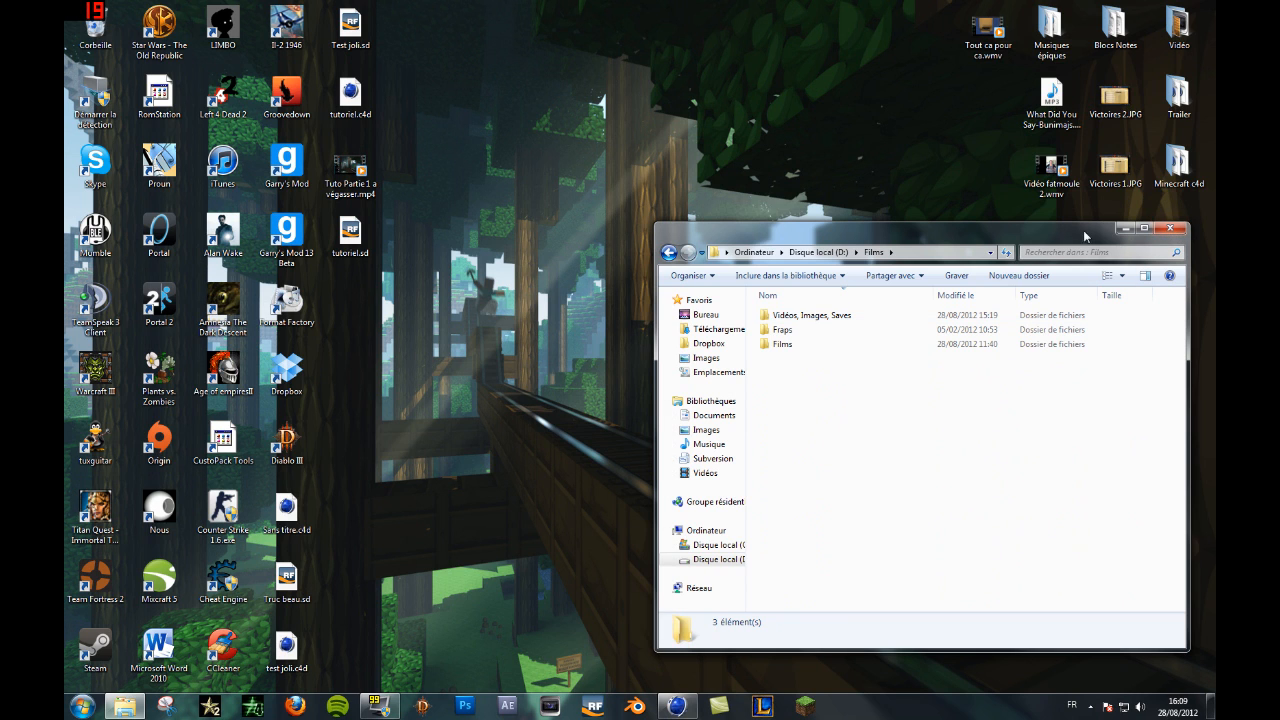
click(880, 316)
drag(1068, 236, 967, 270)
click(678, 706)
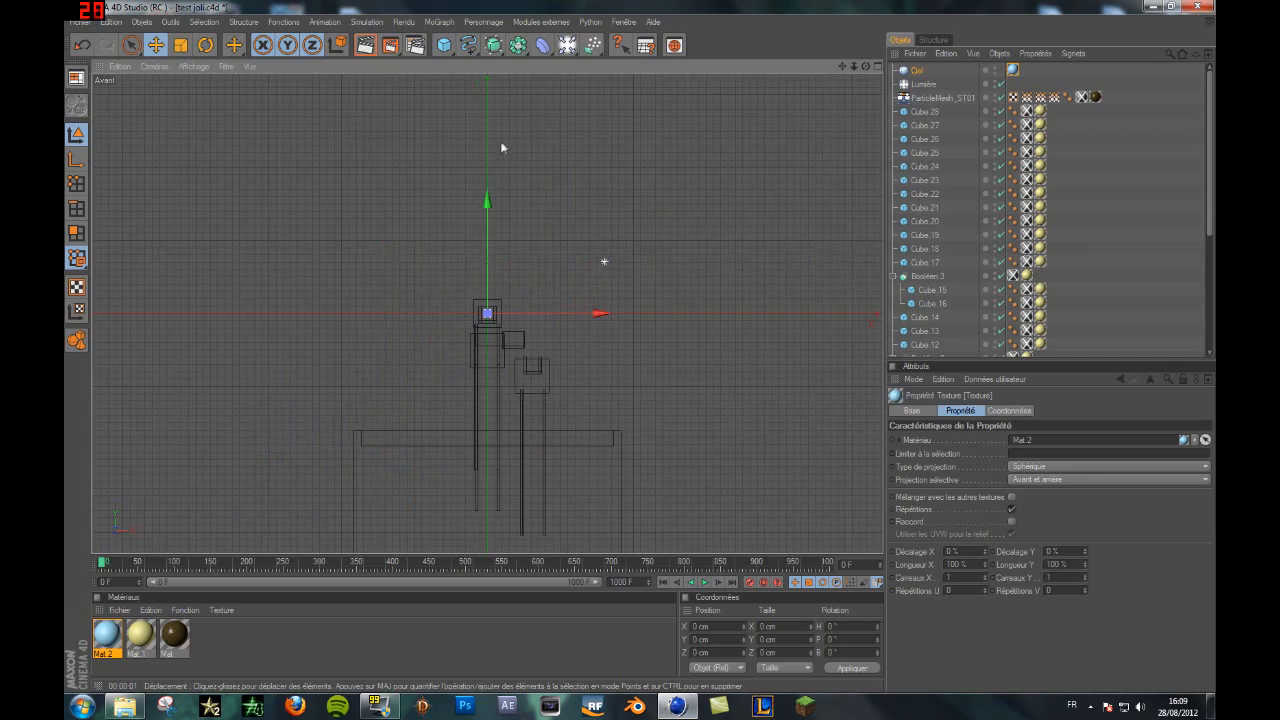
click(1152, 7)
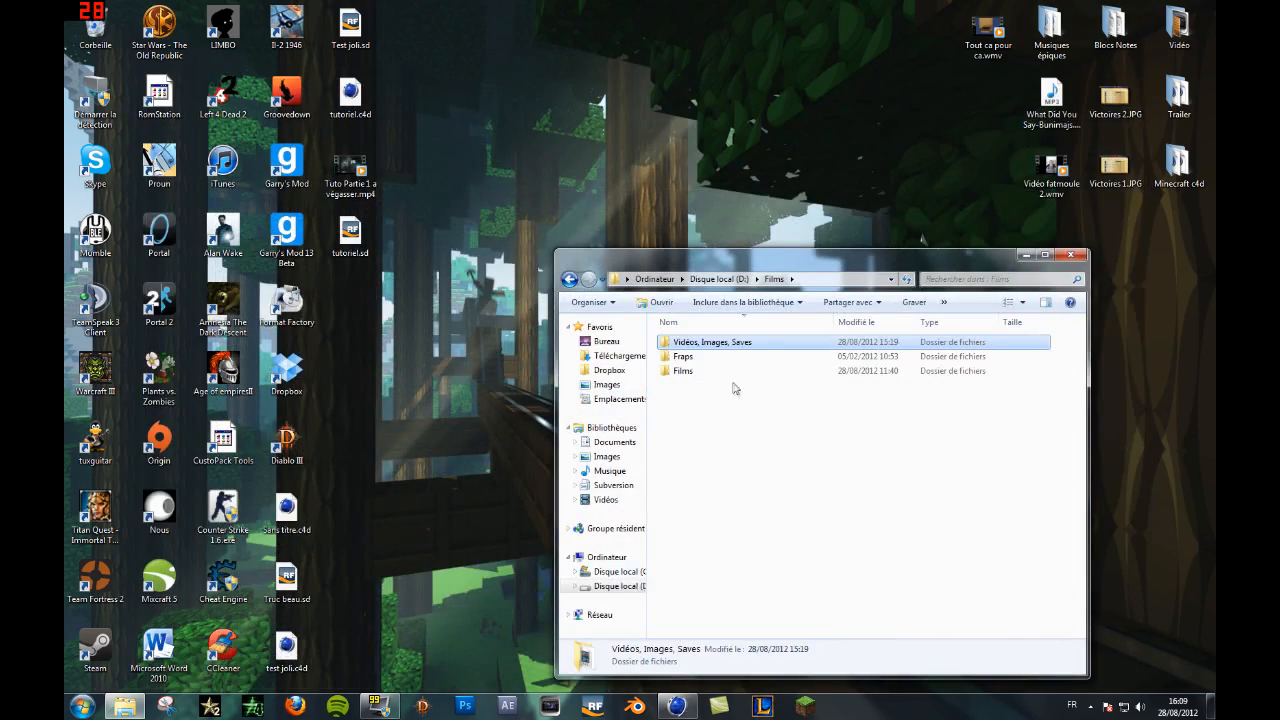
double_click(735, 344)
click(727, 502)
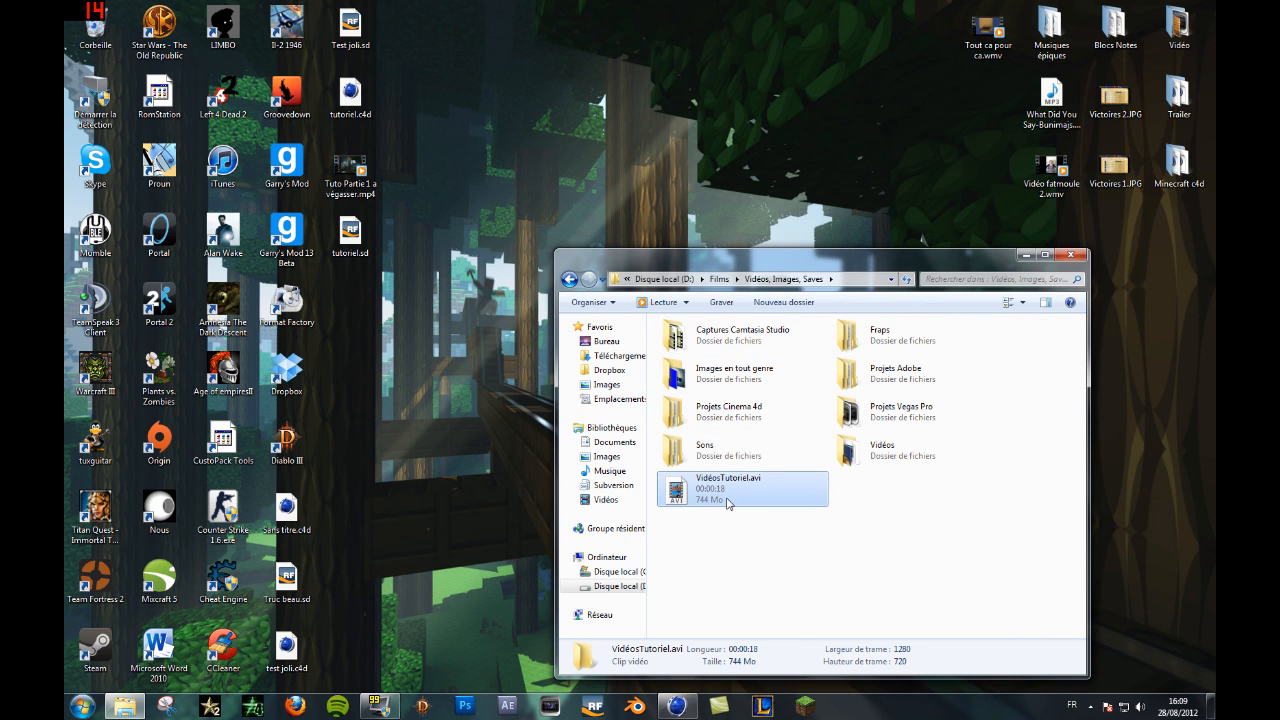
Step: Minimise the folder window, watch the rendered liquid animation and close the video player
click(1025, 254)
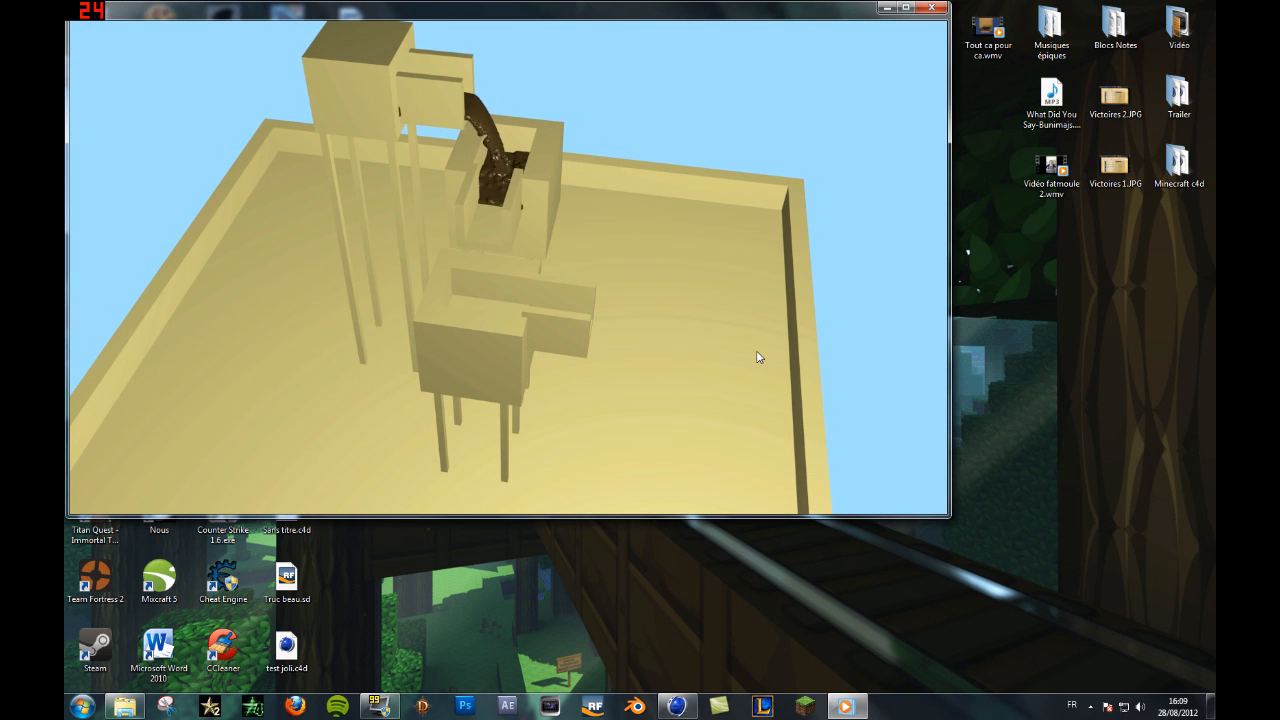
mouse_move(420, 483)
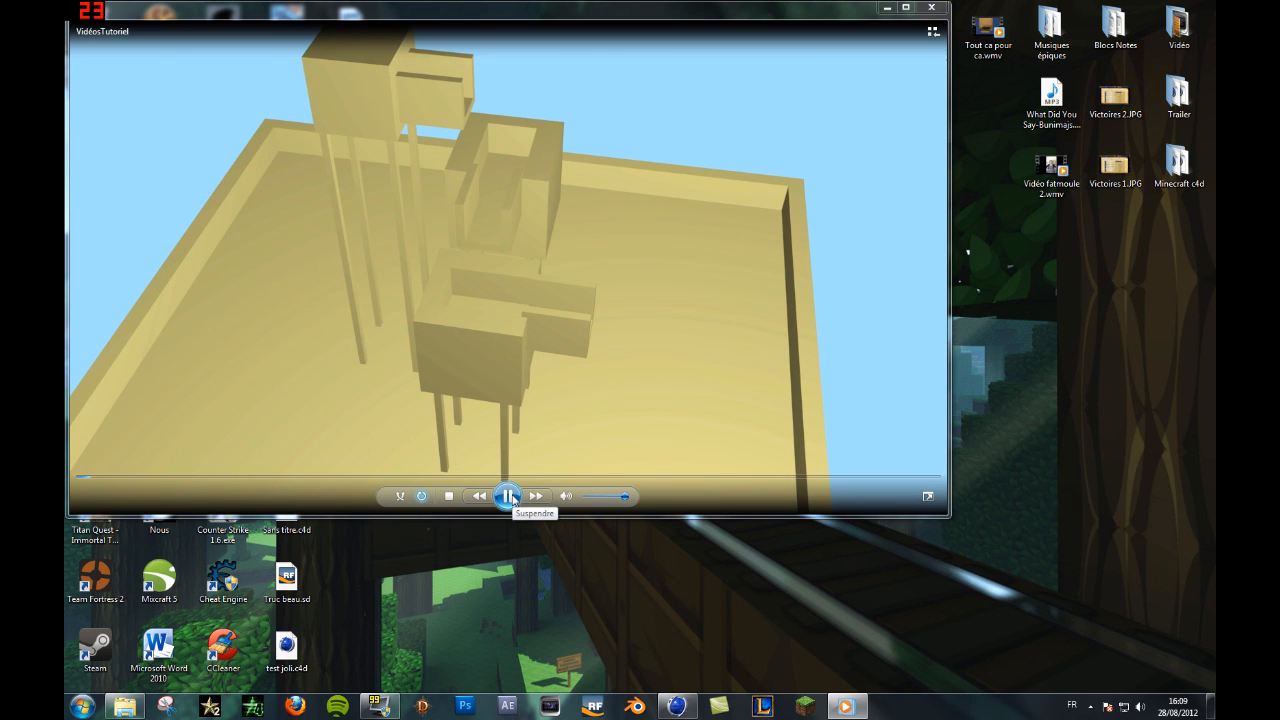
click(931, 7)
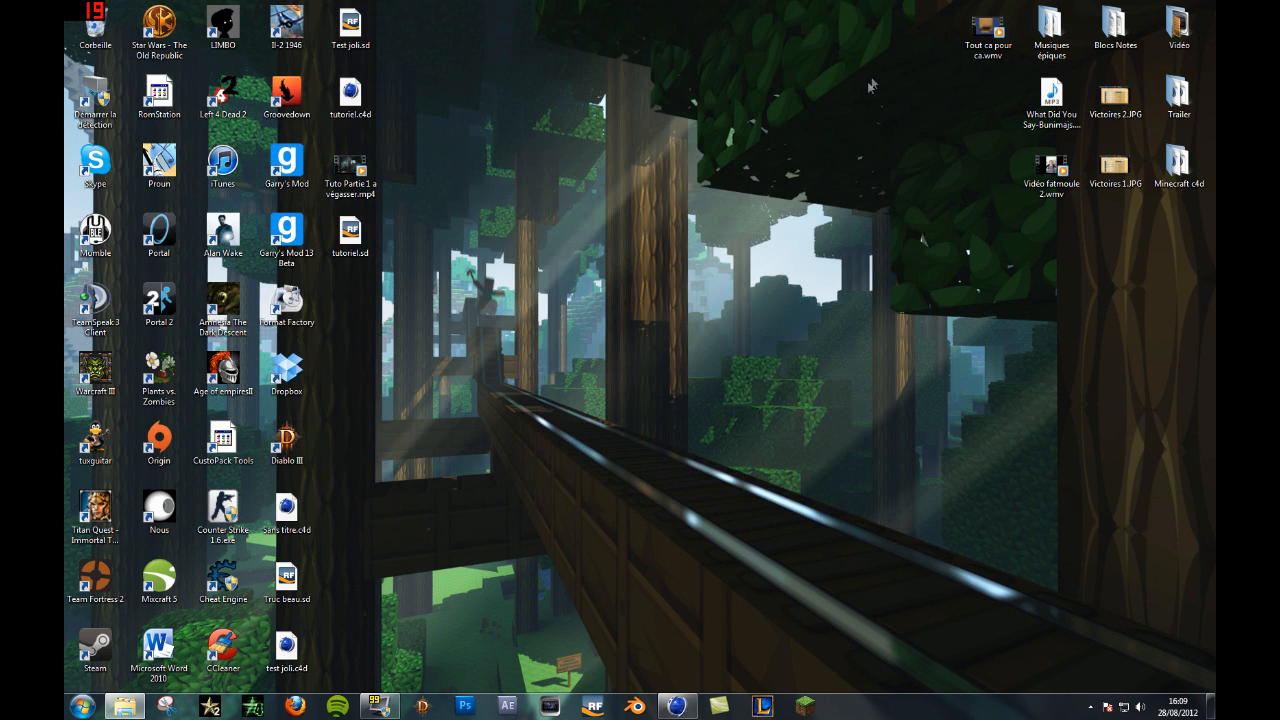